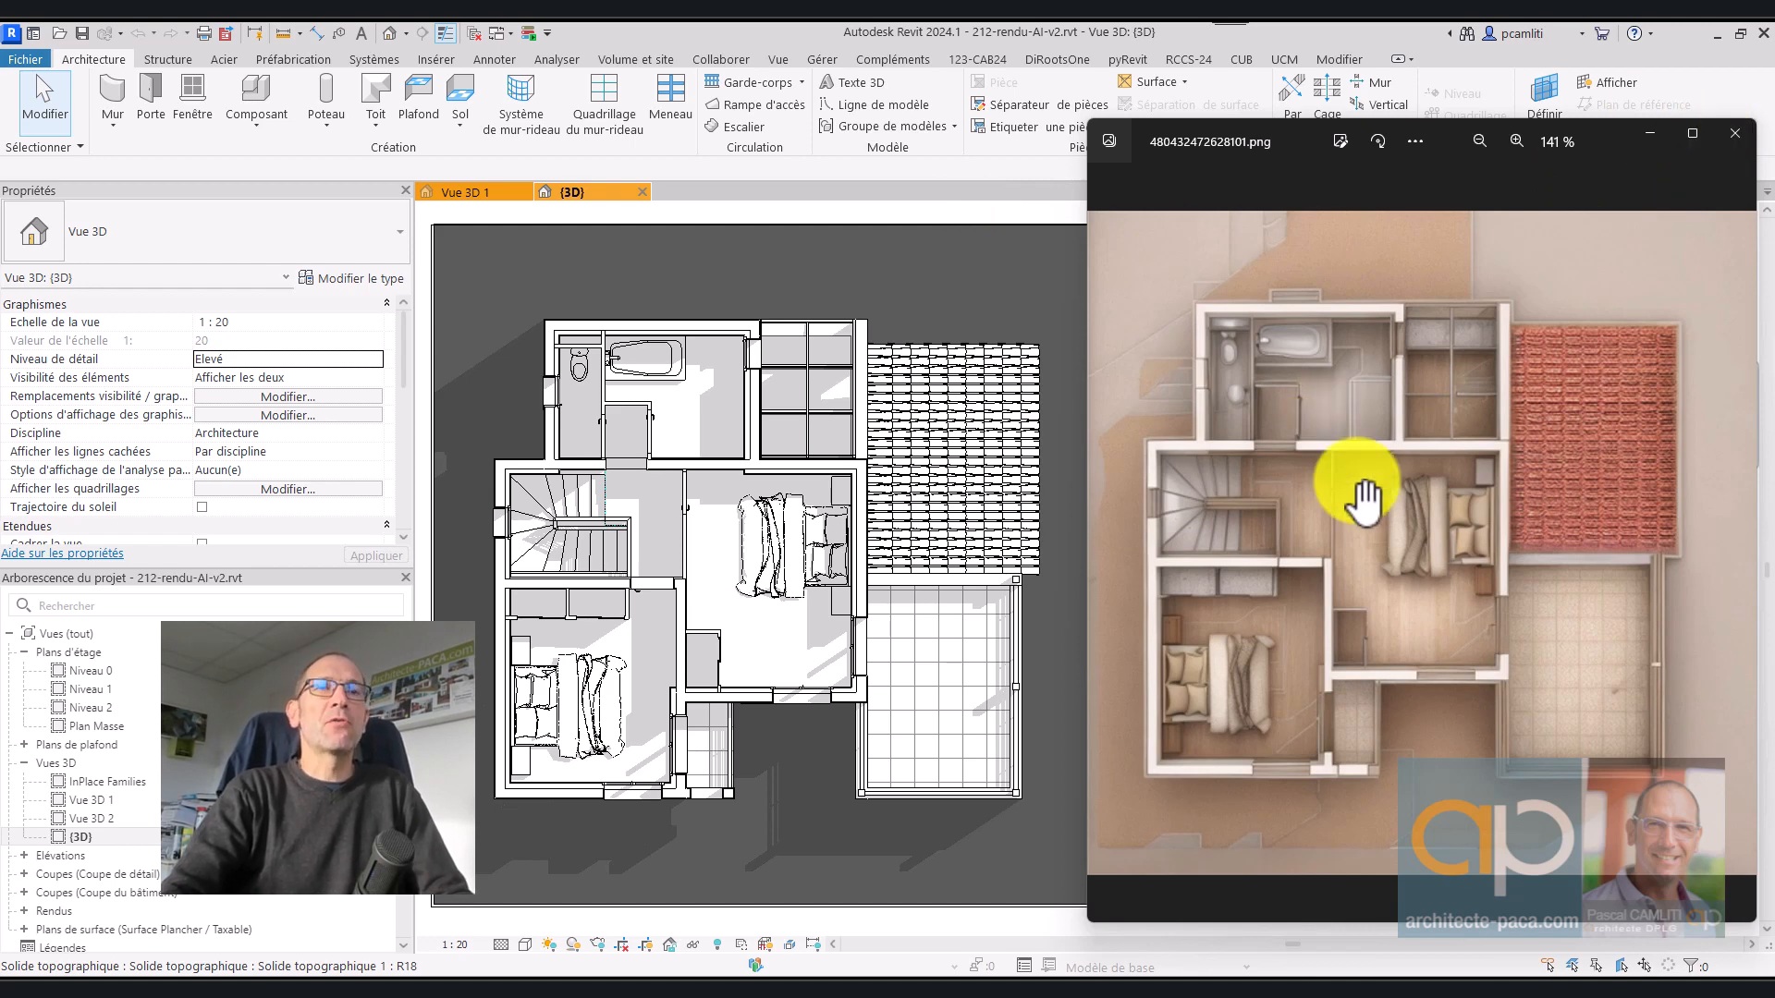
# Step: Put away the rendered reference image and open the Niveau 0 floor plan
pyautogui.click(1653, 135)
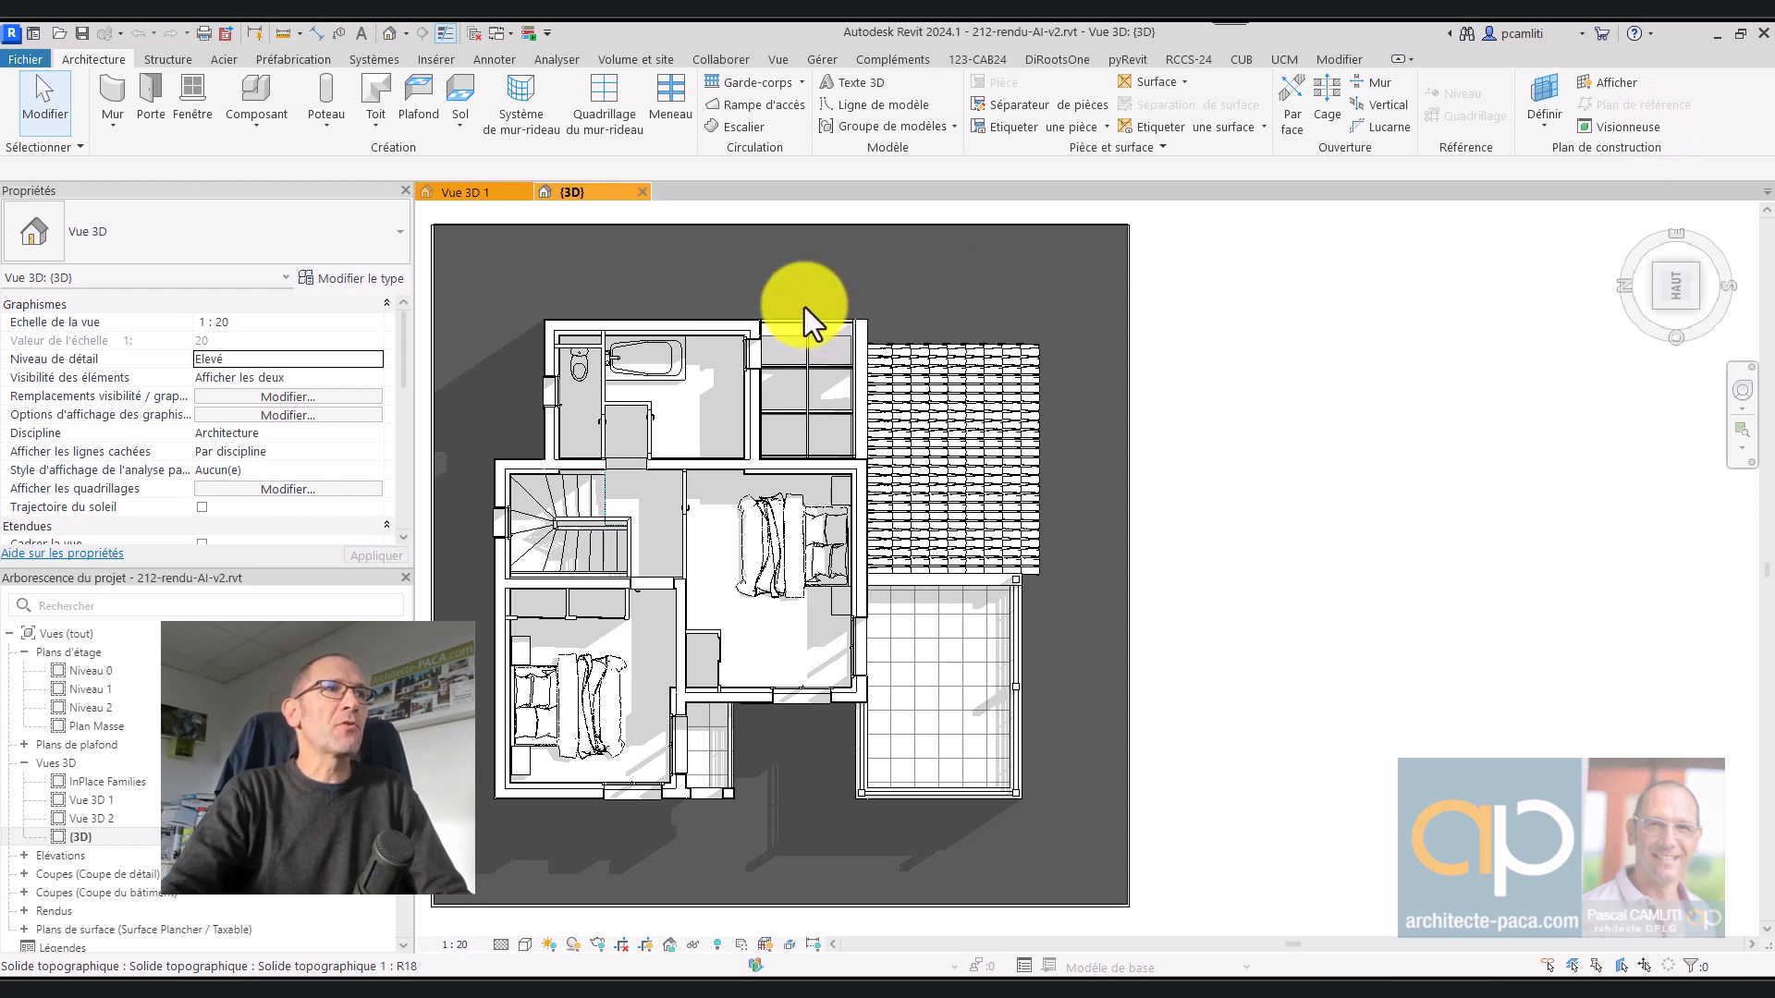
pyautogui.click(503, 192)
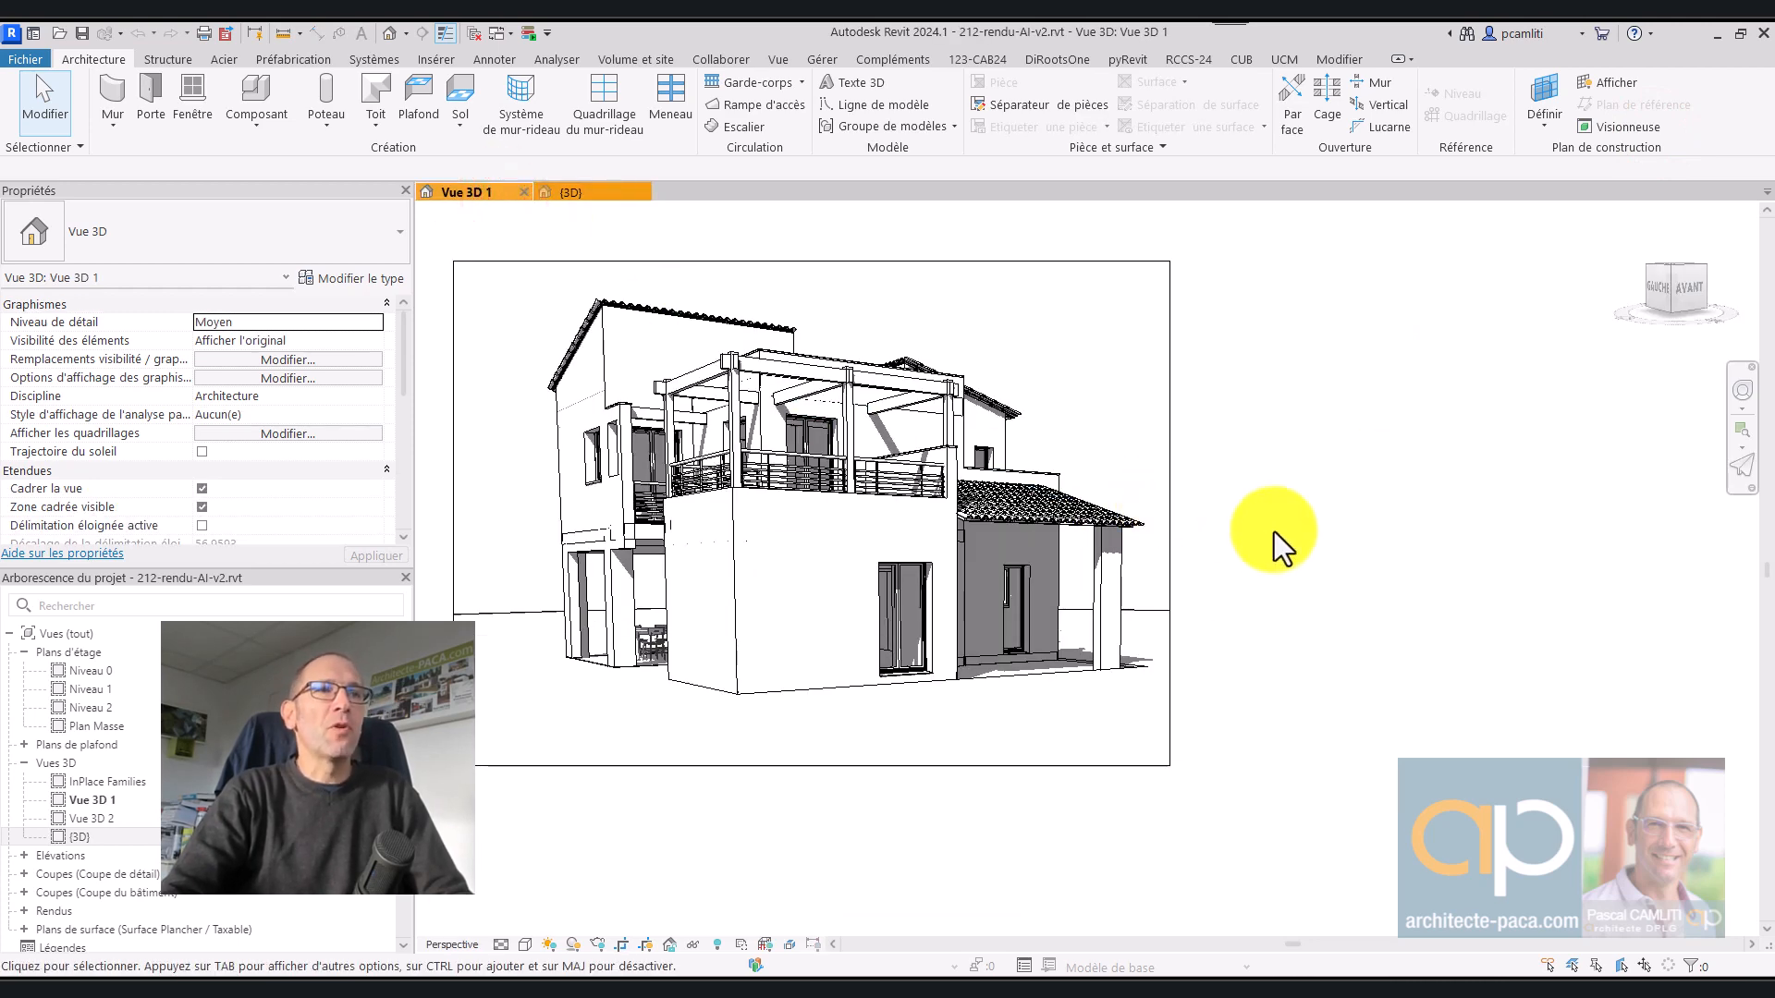
pyautogui.click(113, 669)
pyautogui.doubleClick(113, 669)
pyautogui.scroll(3, 1123, 568)
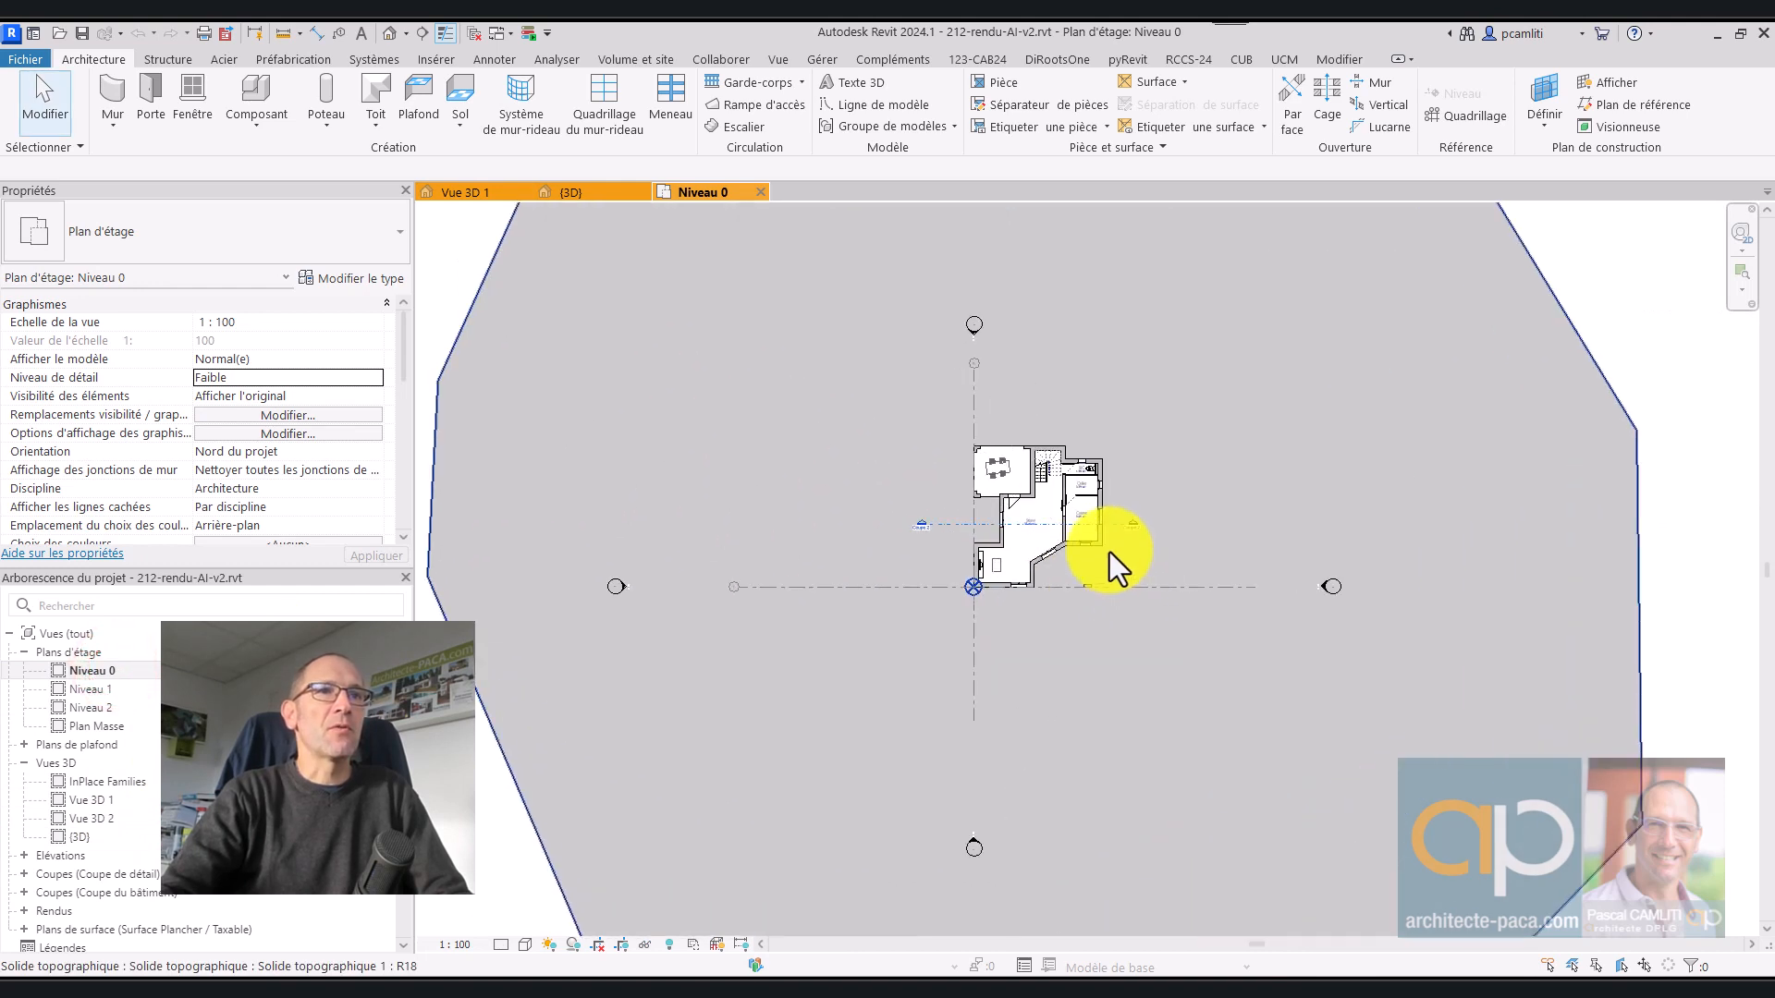
pyautogui.scroll(2, 1129, 624)
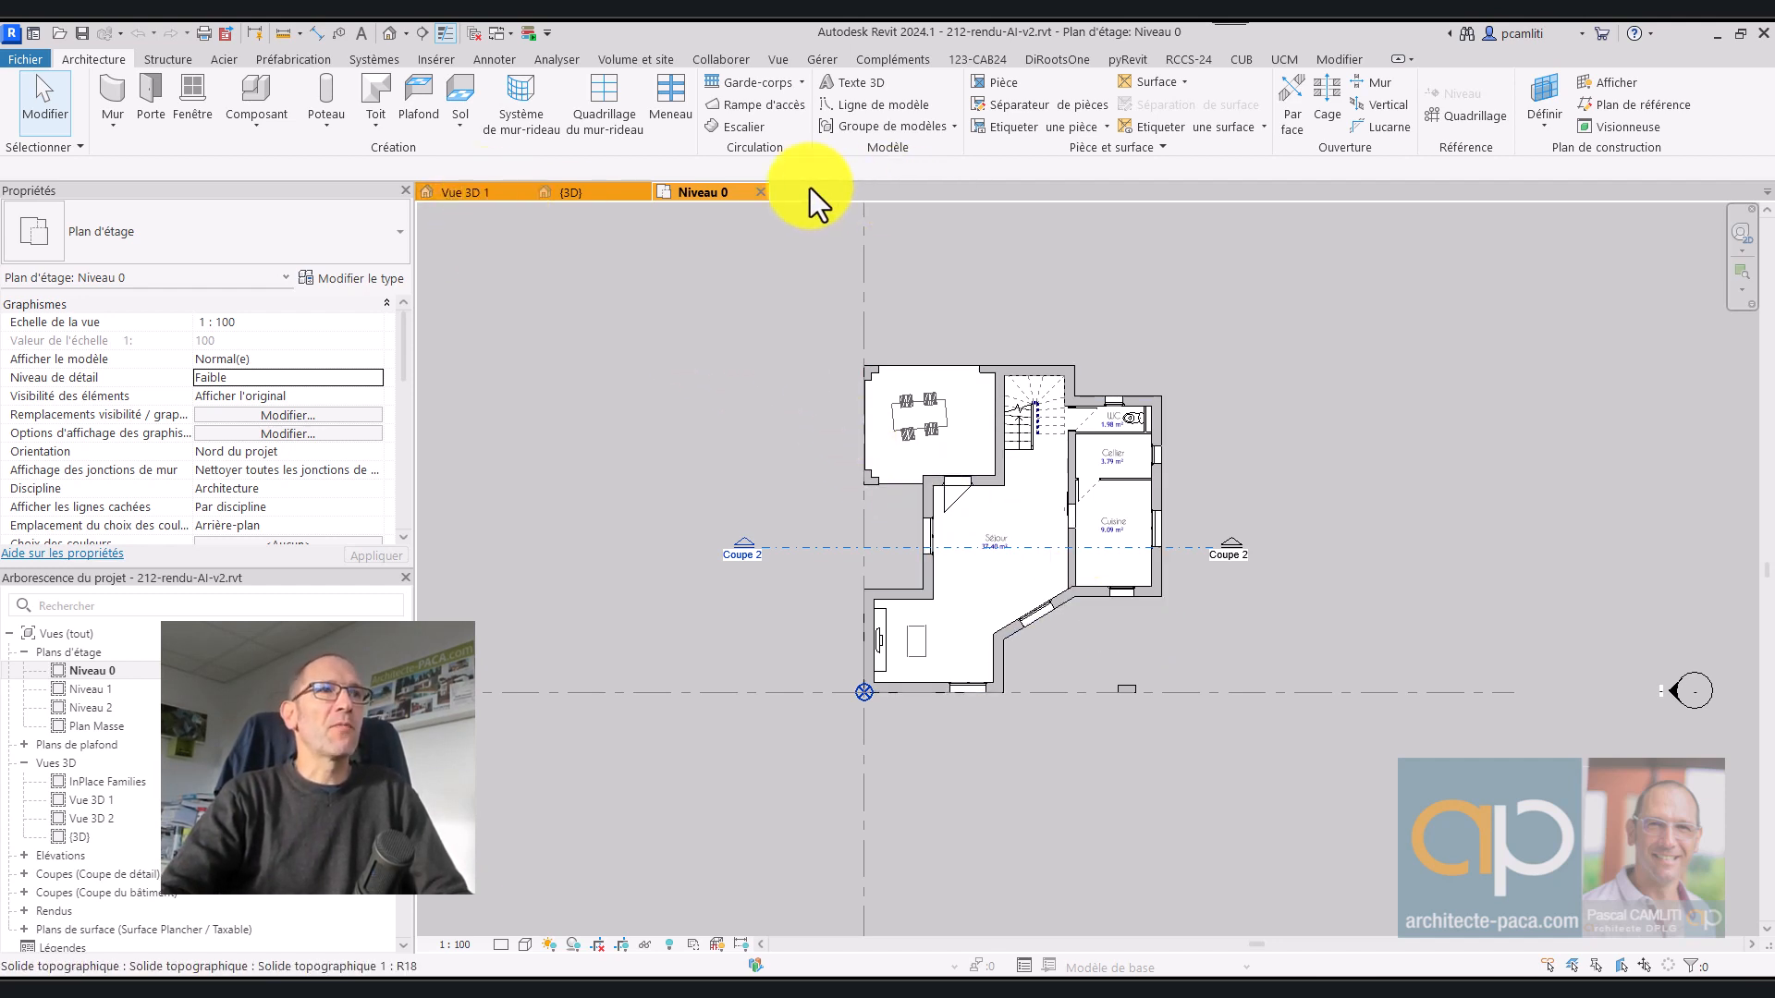
# Step: Return to the {3D} view, restore its home isometric orientation and hide its crop region
pyautogui.click(469, 196)
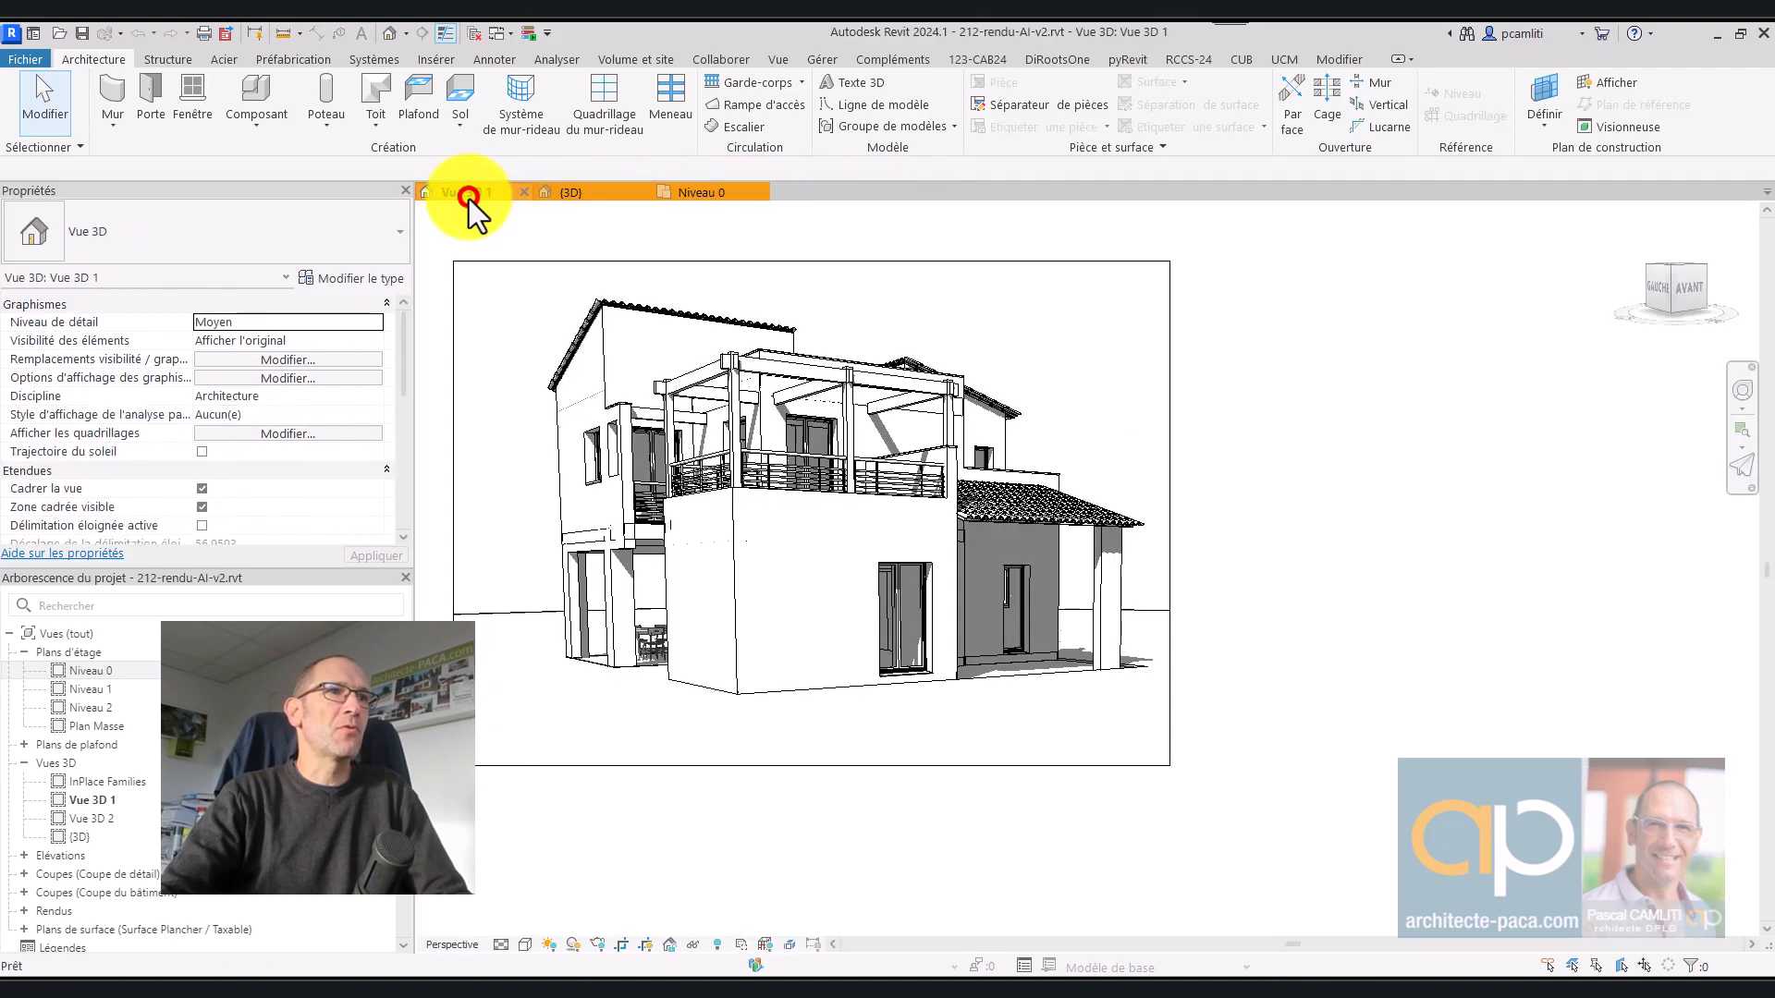
pyautogui.click(613, 194)
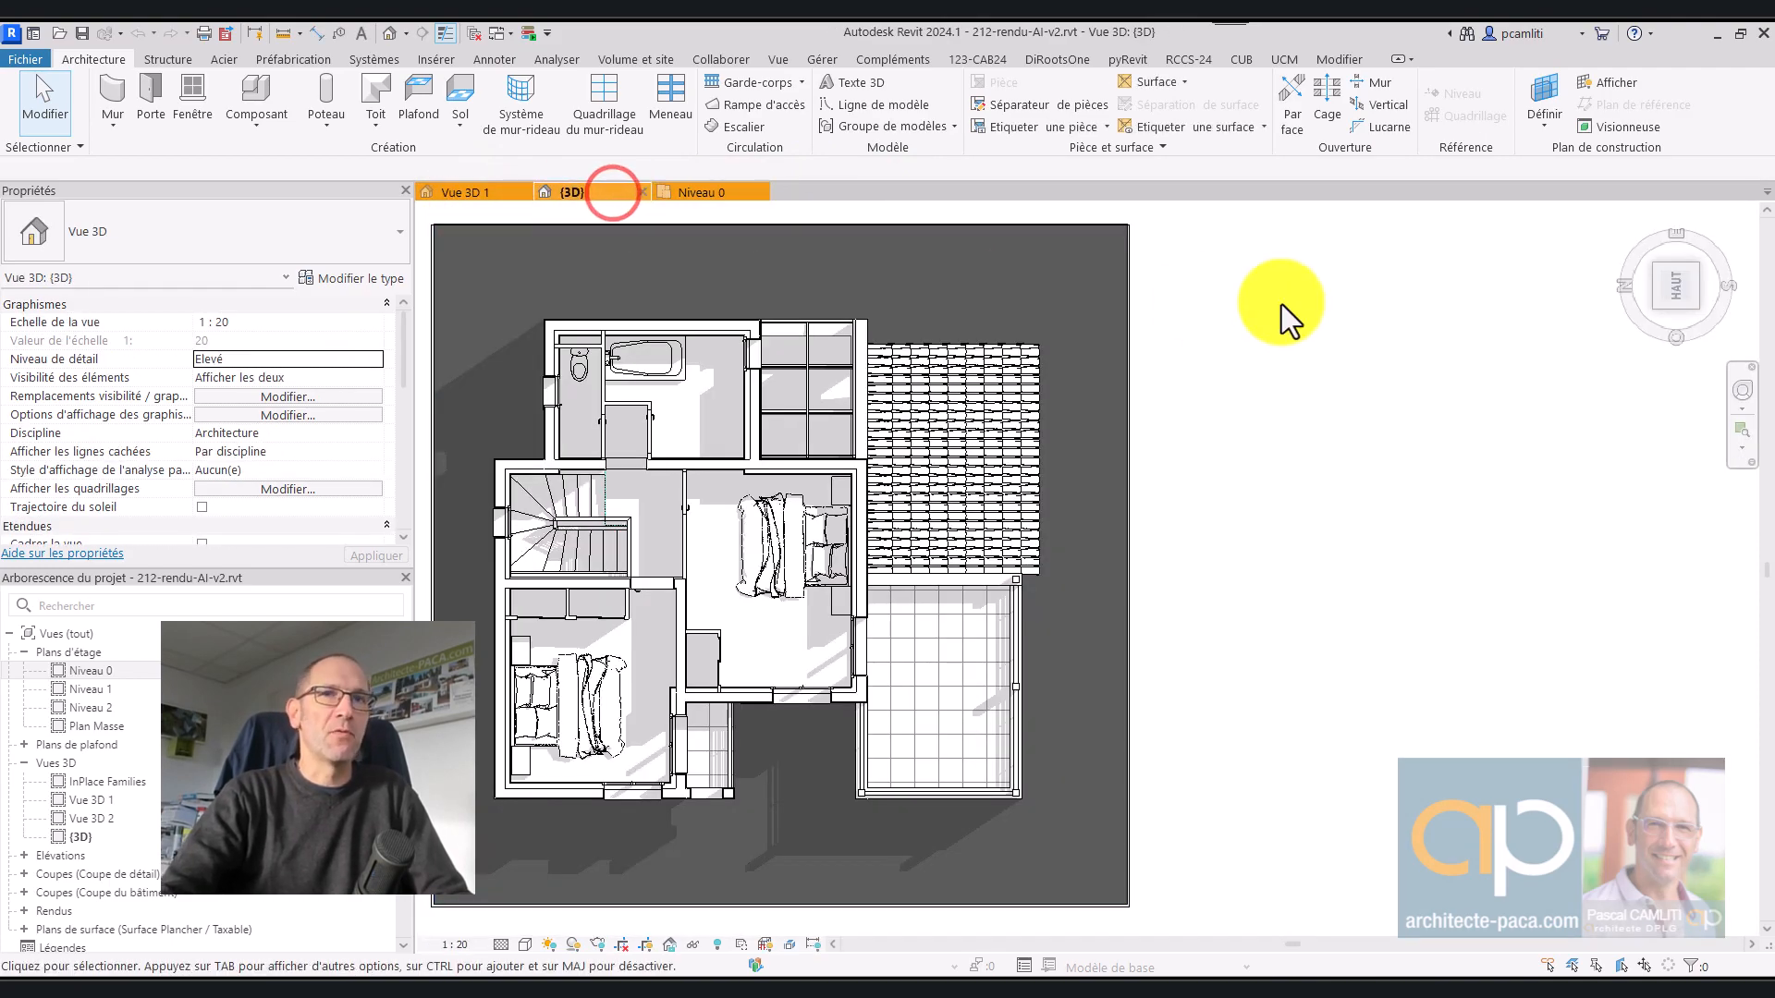
pyautogui.click(1632, 224)
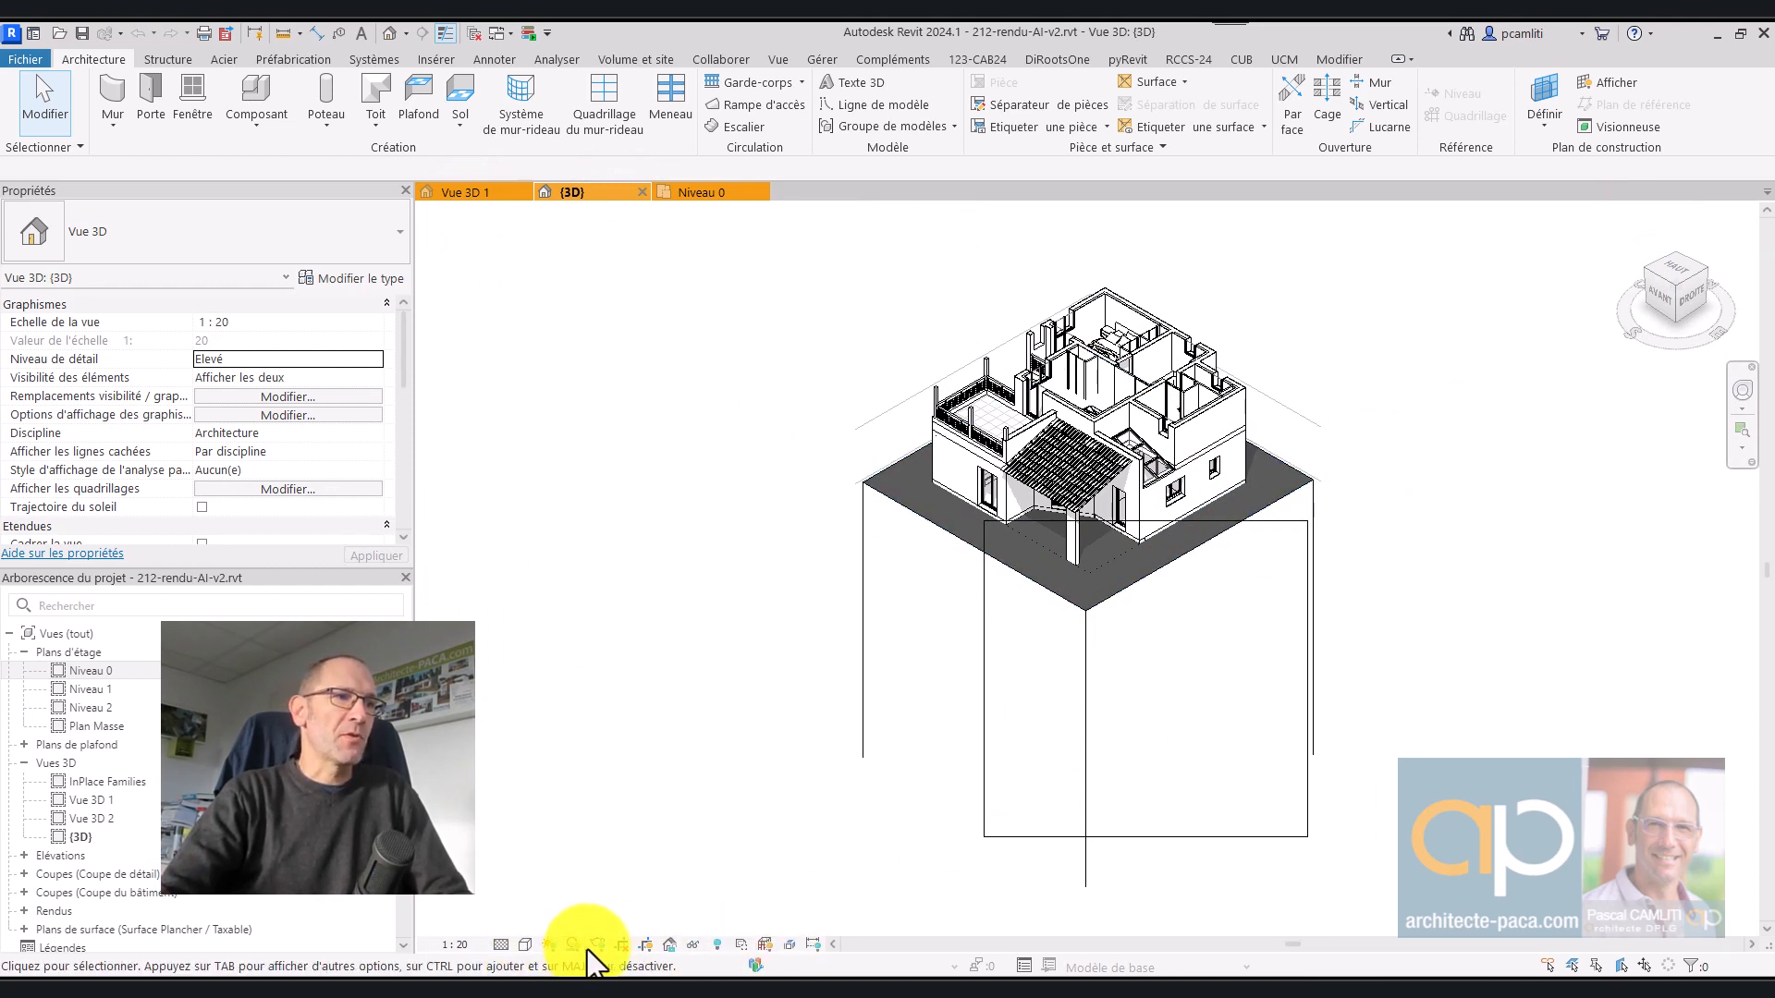
pyautogui.click(643, 945)
pyautogui.keyDown('shift'); pyautogui.moveTo(1118, 765); pyautogui.dragTo(1176, 756, button='middle'); pyautogui.keyUp('shift')
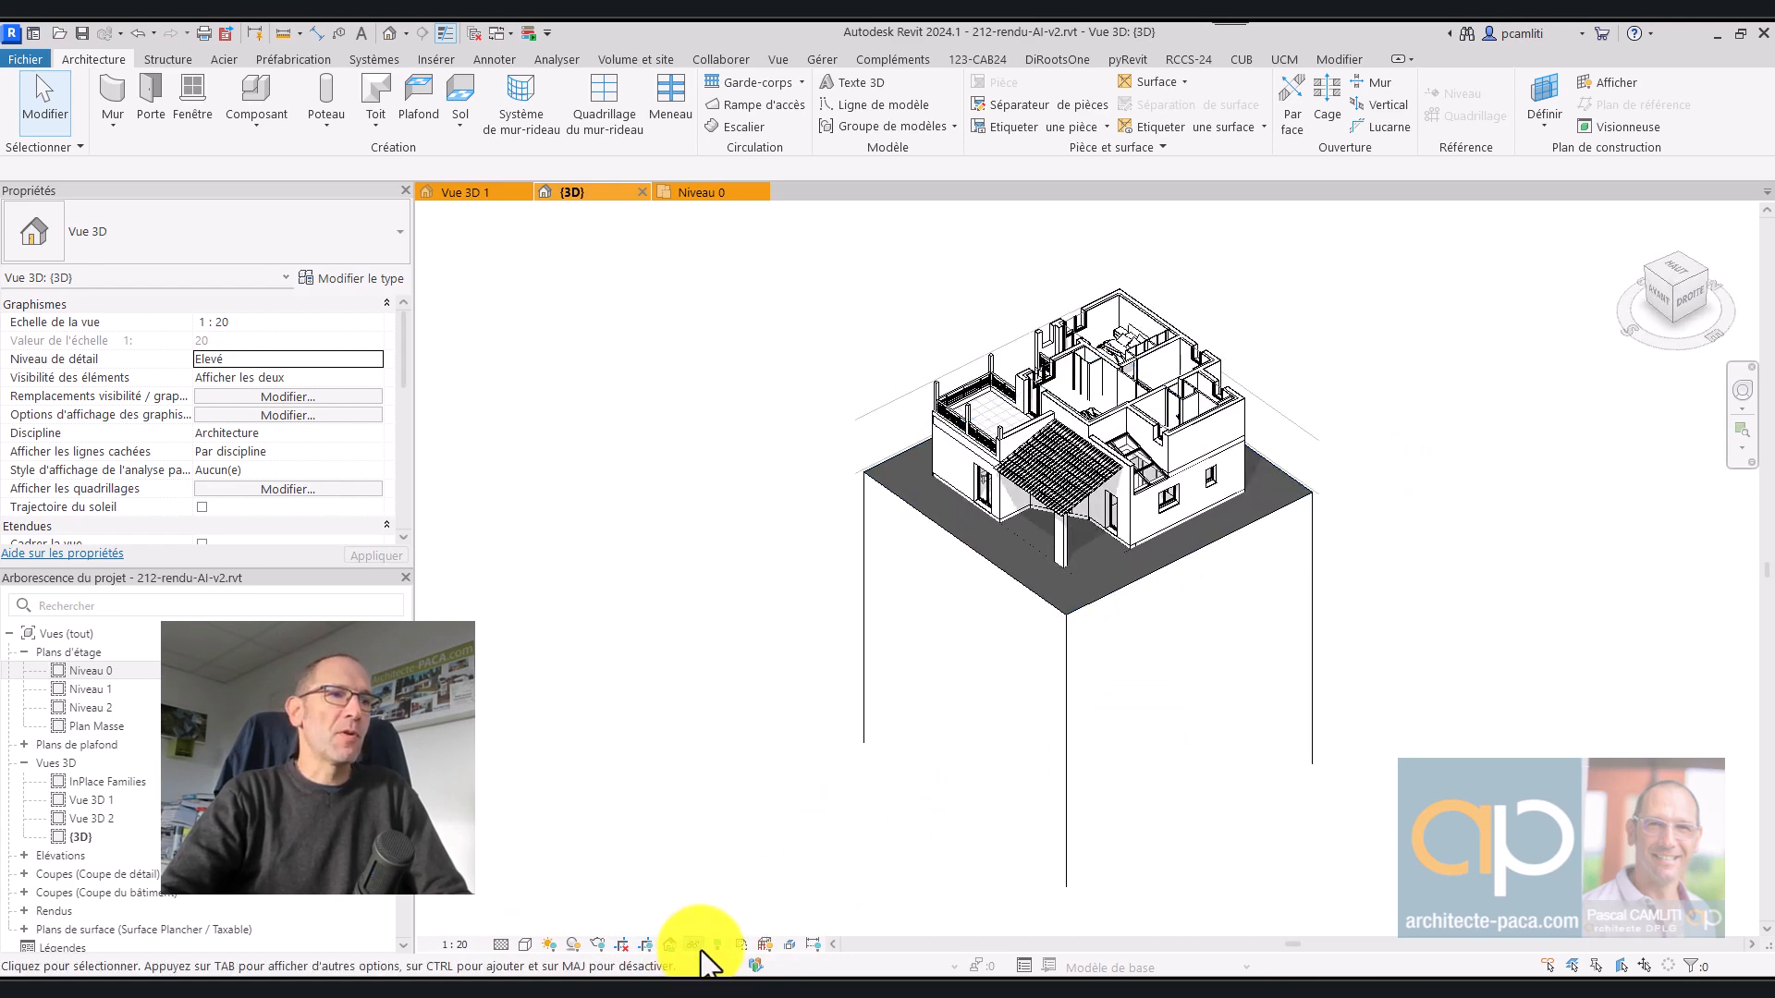
pyautogui.click(632, 460)
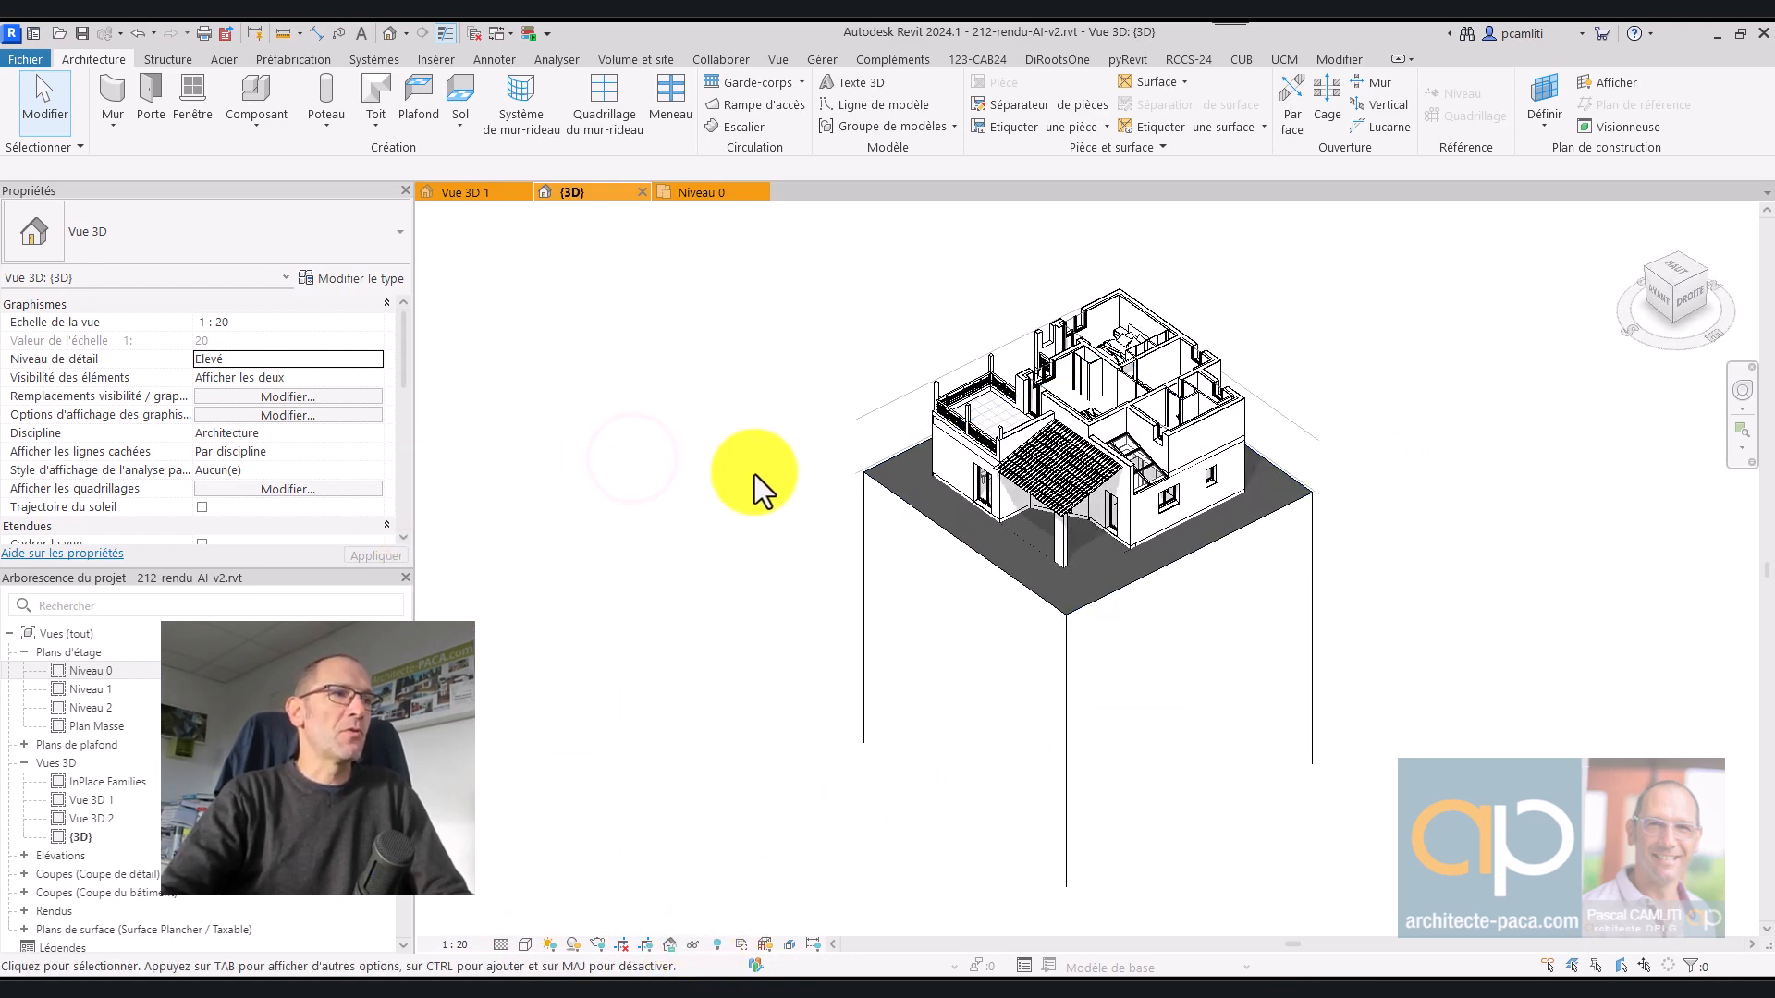
# Step: Disable the section box of the {3D} view and inspect the house on the full topographic solid
pyautogui.scroll(-4, 370, 337)
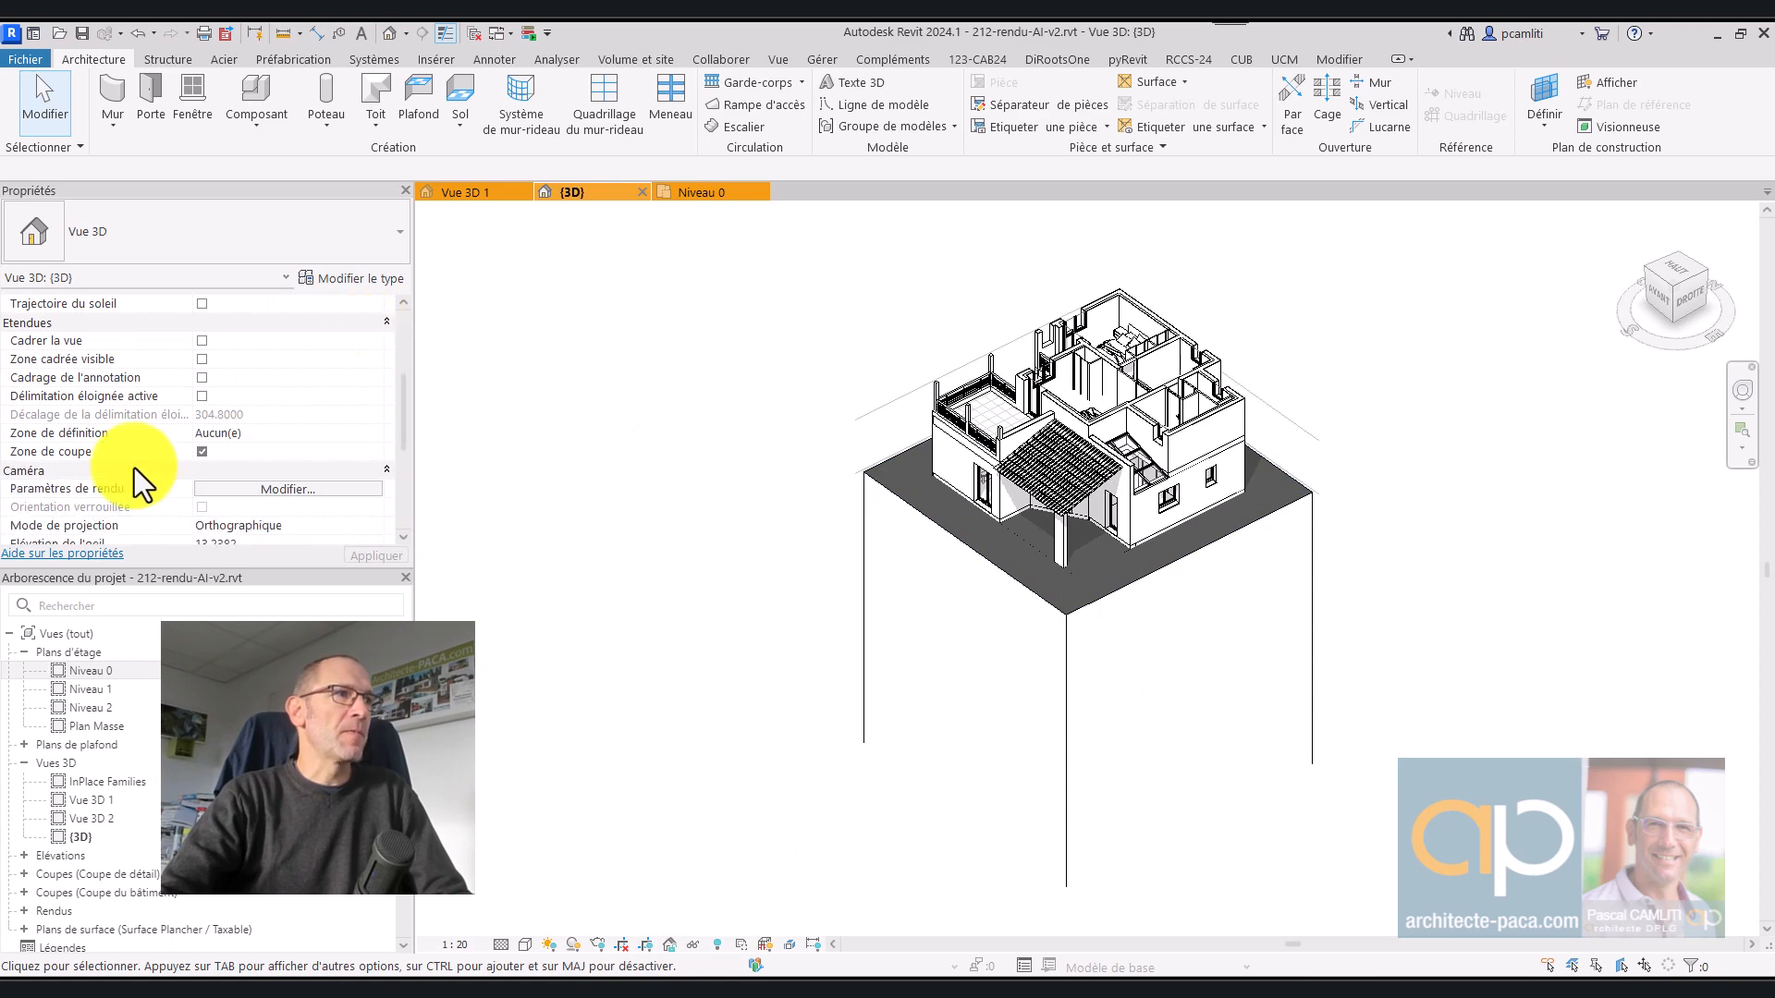
pyautogui.click(202, 452)
pyautogui.click(632, 454)
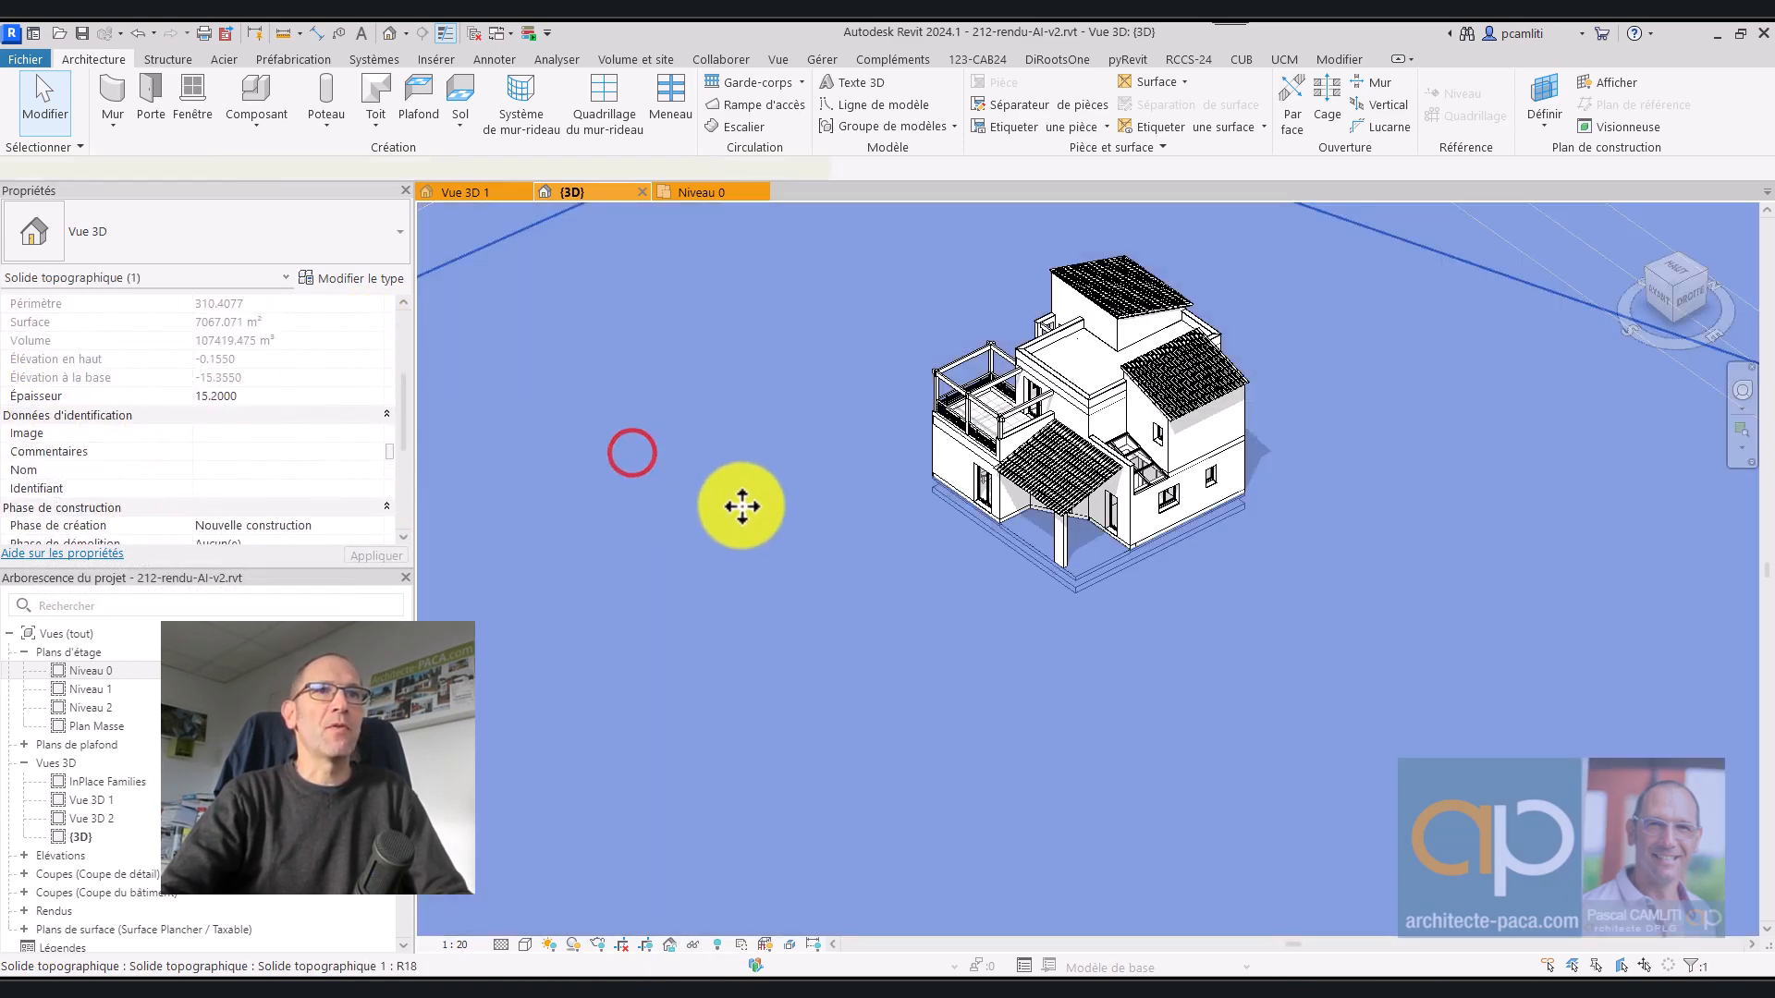
pyautogui.scroll(-4, 859, 522)
pyautogui.keyDown('shift'); pyautogui.moveTo(858, 511); pyautogui.dragTo(1018, 444, button='middle'); pyautogui.keyUp('shift')
pyautogui.click(1253, 464)
pyautogui.scroll(2, 1254, 464)
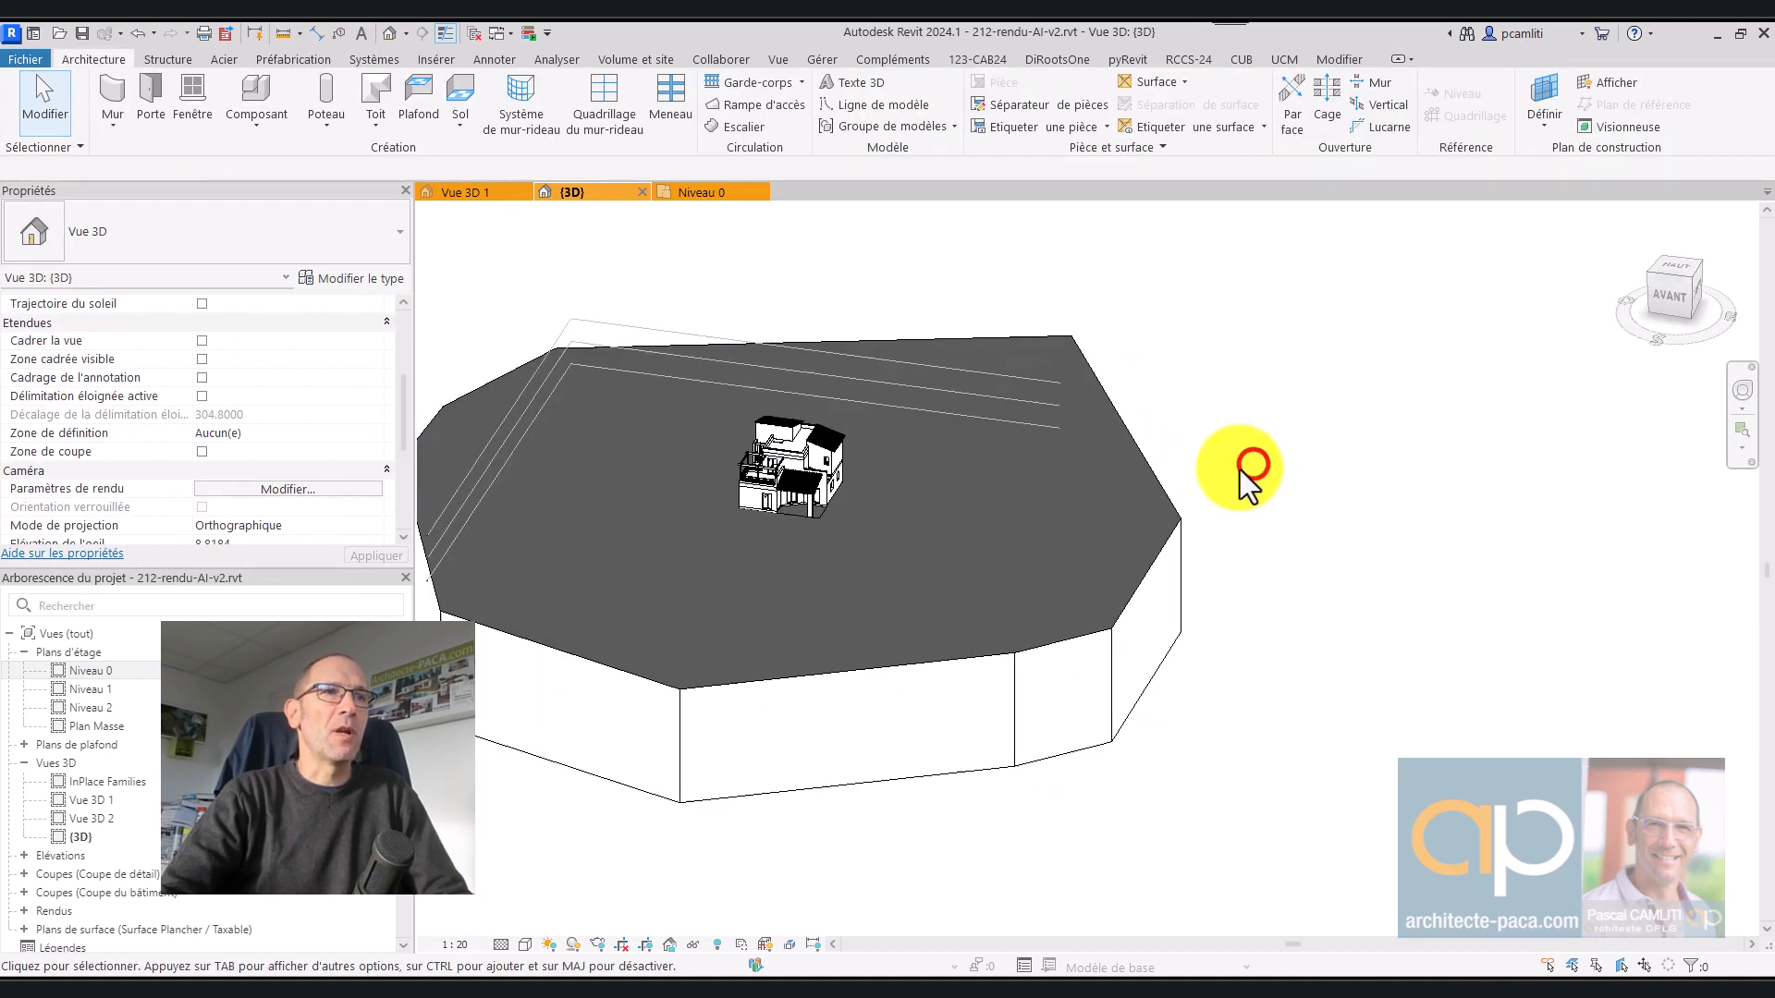
pyautogui.keyDown('shift'); pyautogui.moveTo(1251, 465); pyautogui.dragTo(1121, 491, button='middle'); pyautogui.keyUp('shift')
pyautogui.click(754, 551)
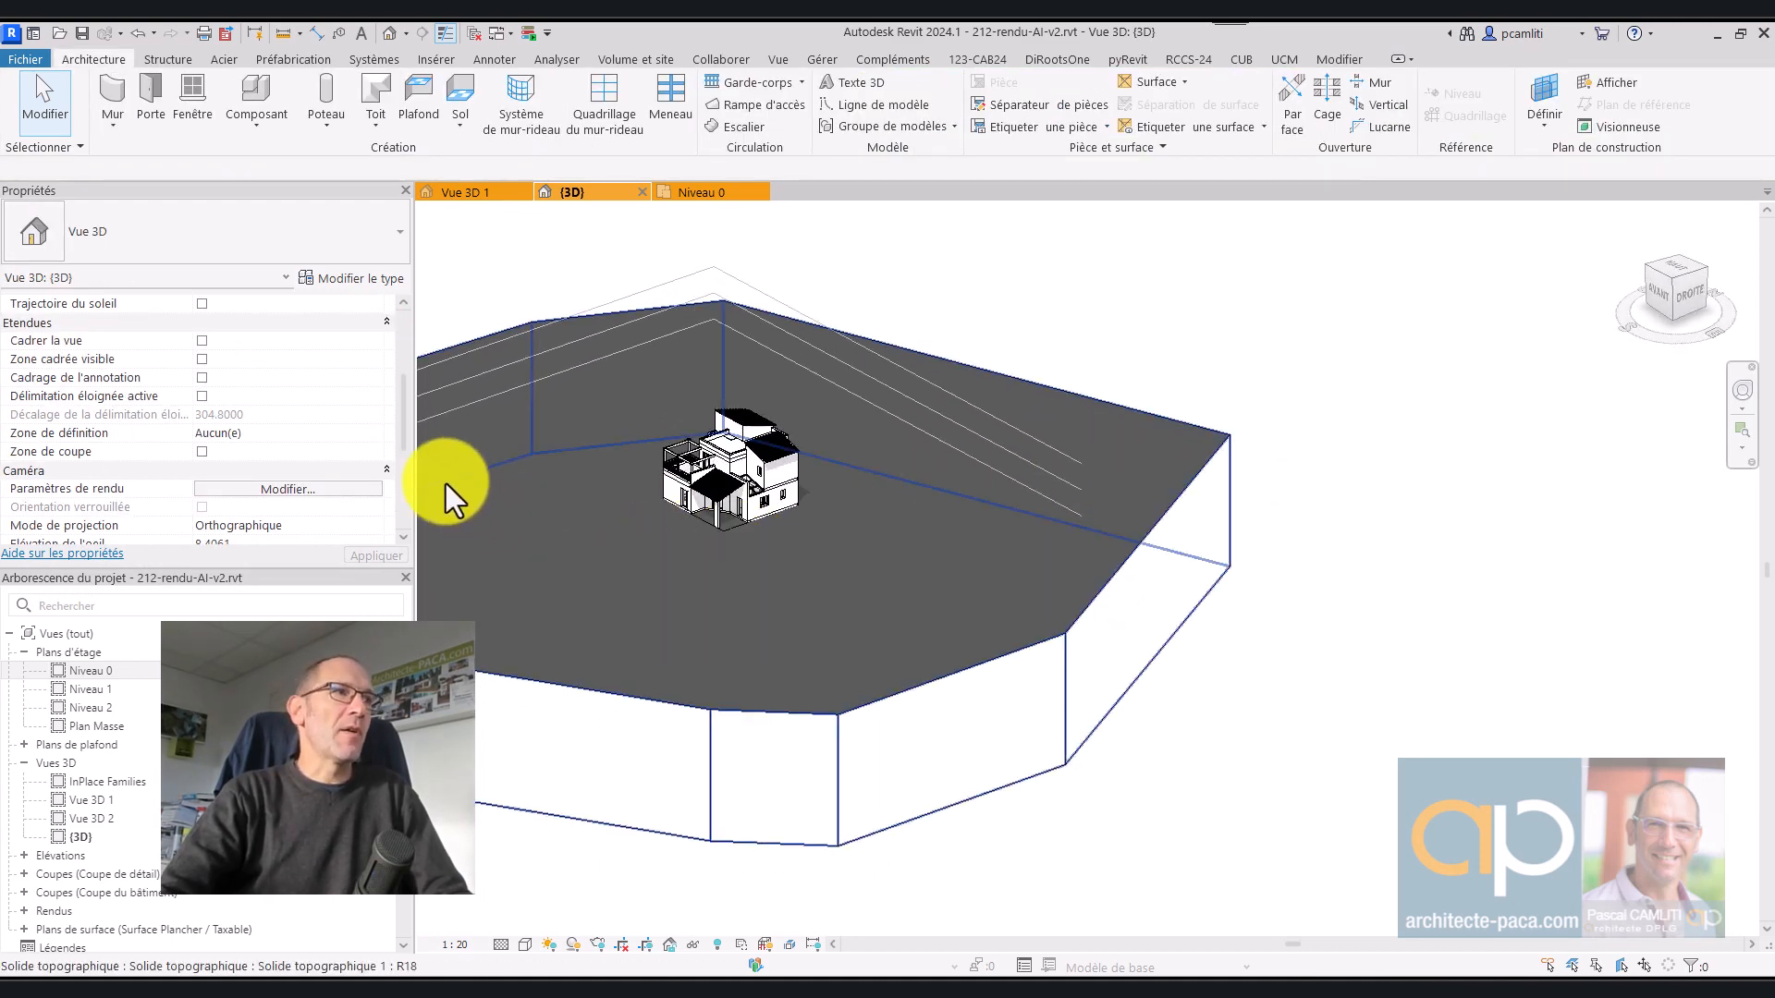
# Step: Reactivate the section box of the {3D} view and unhide it by revealing the hidden elements
pyautogui.click(203, 453)
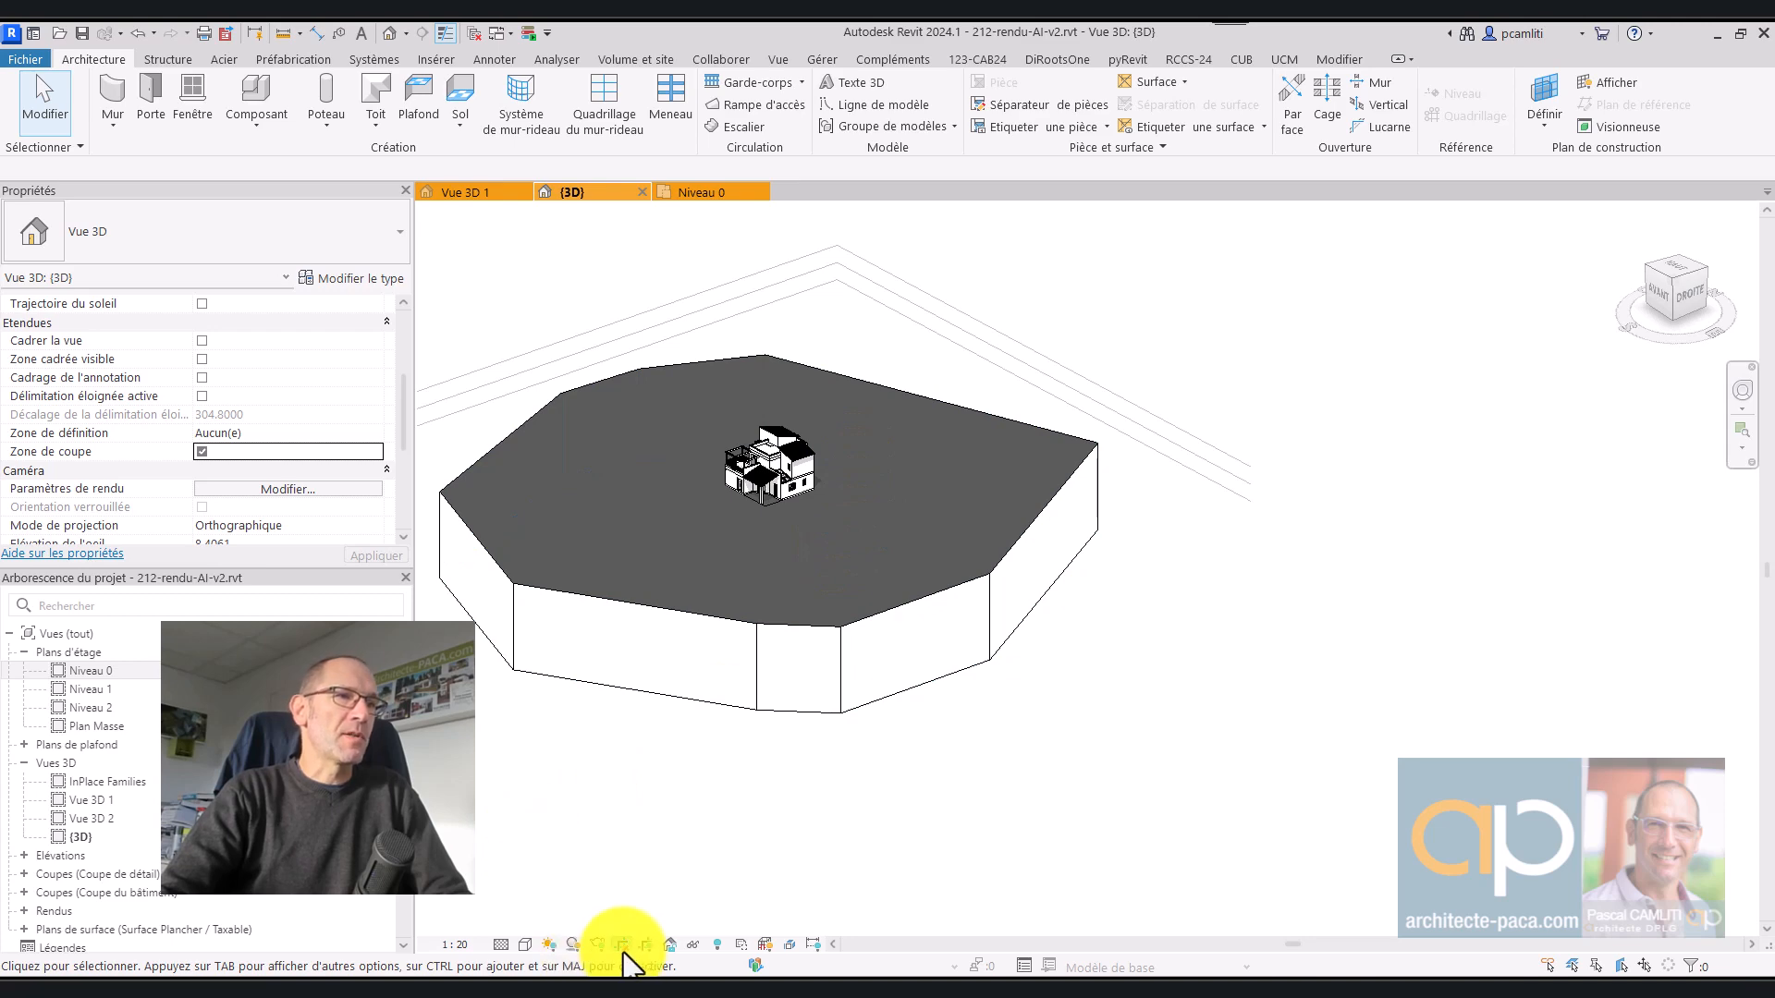
pyautogui.click(717, 944)
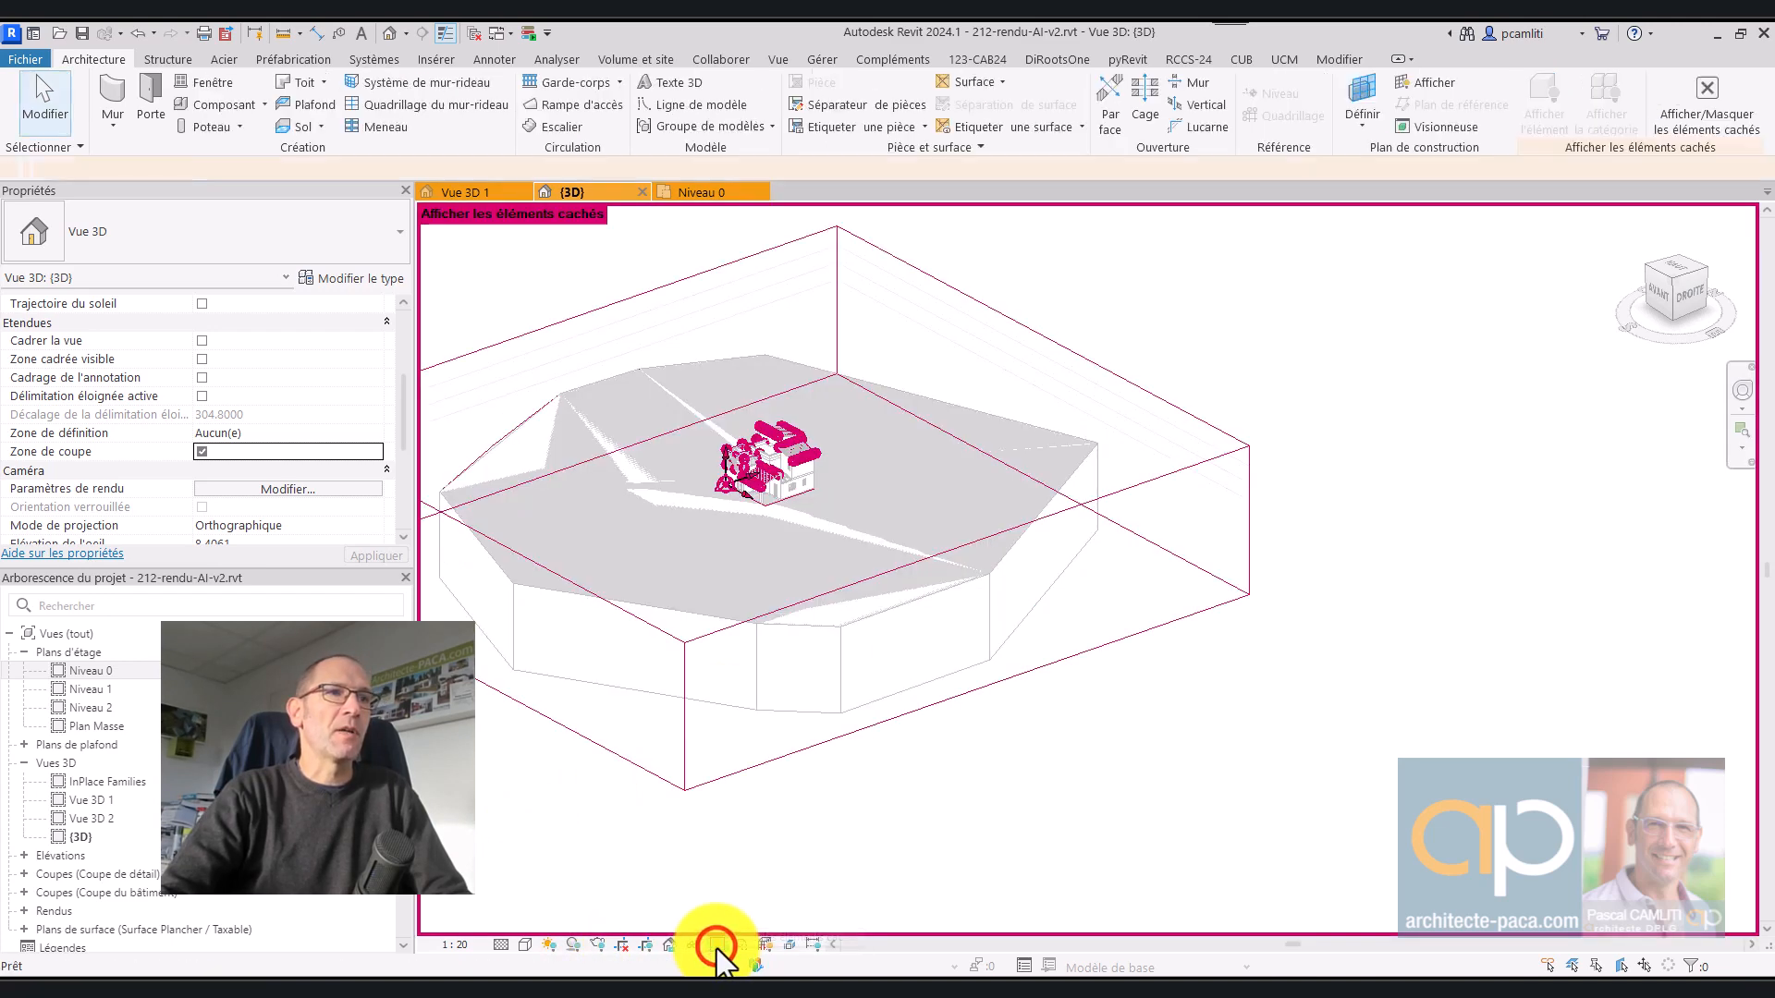
pyautogui.click(1141, 392)
pyautogui.click(906, 103)
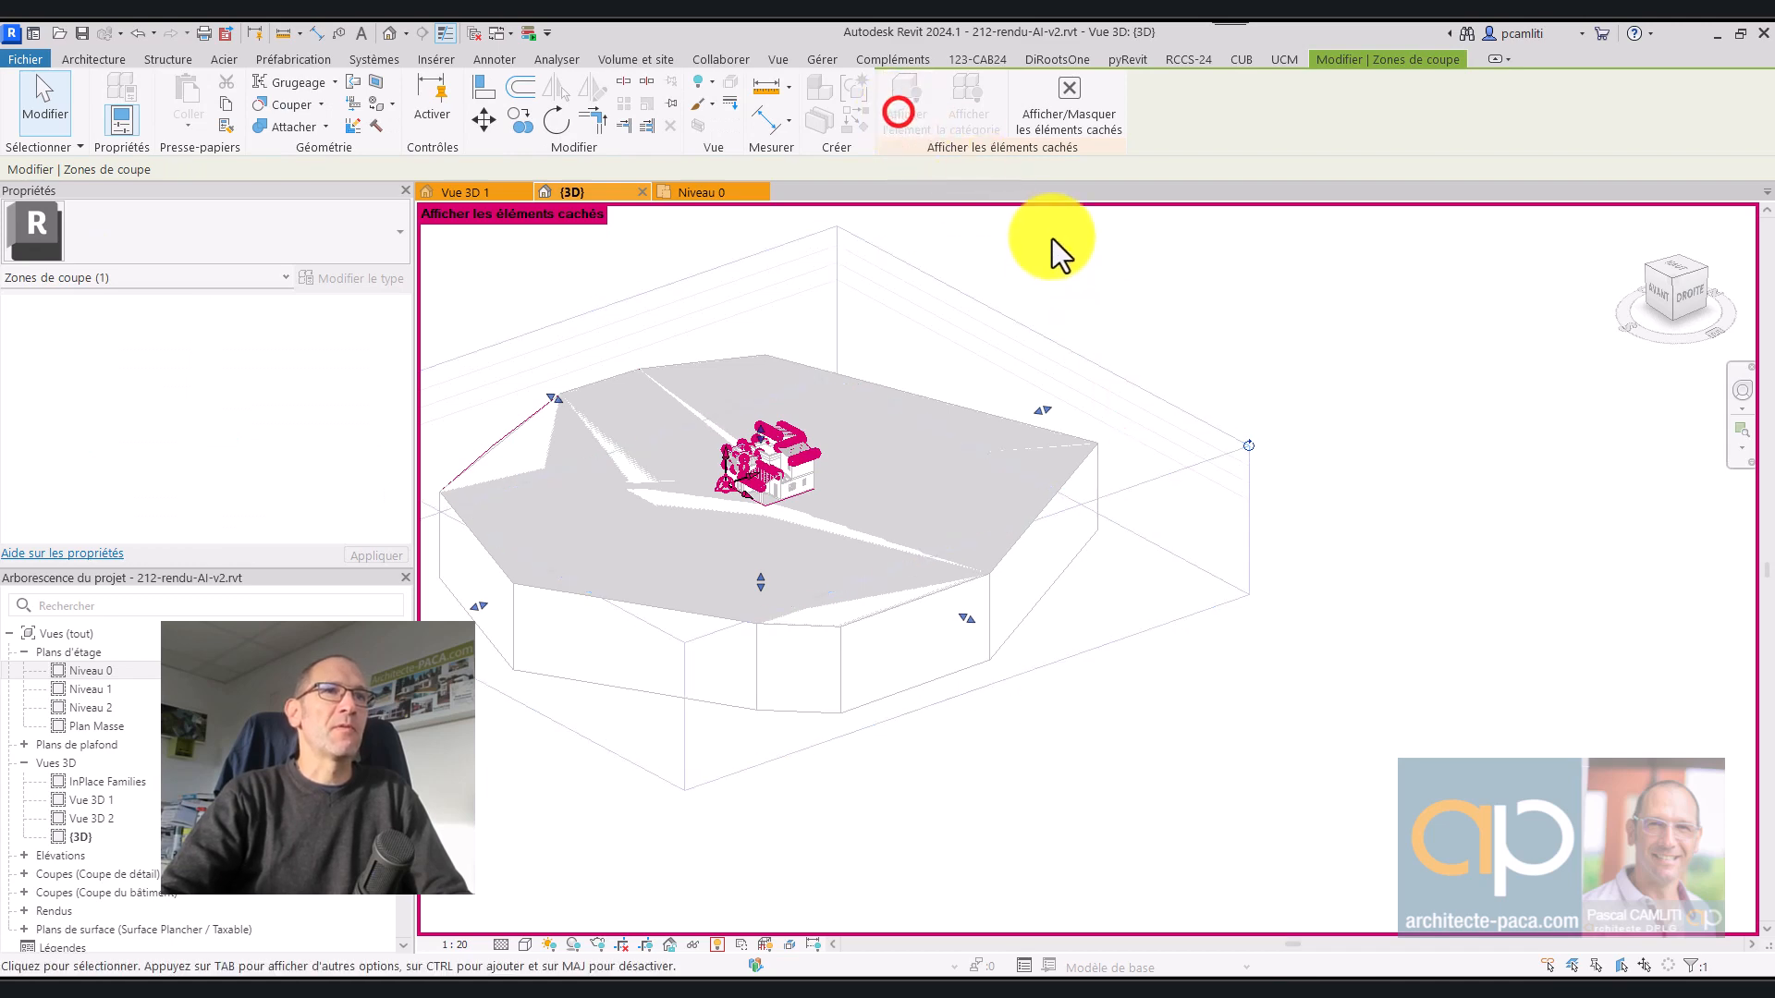
pyautogui.click(1070, 104)
# Step: Pull the four vertical sides of the section box in close around the house
pyautogui.click(1089, 359)
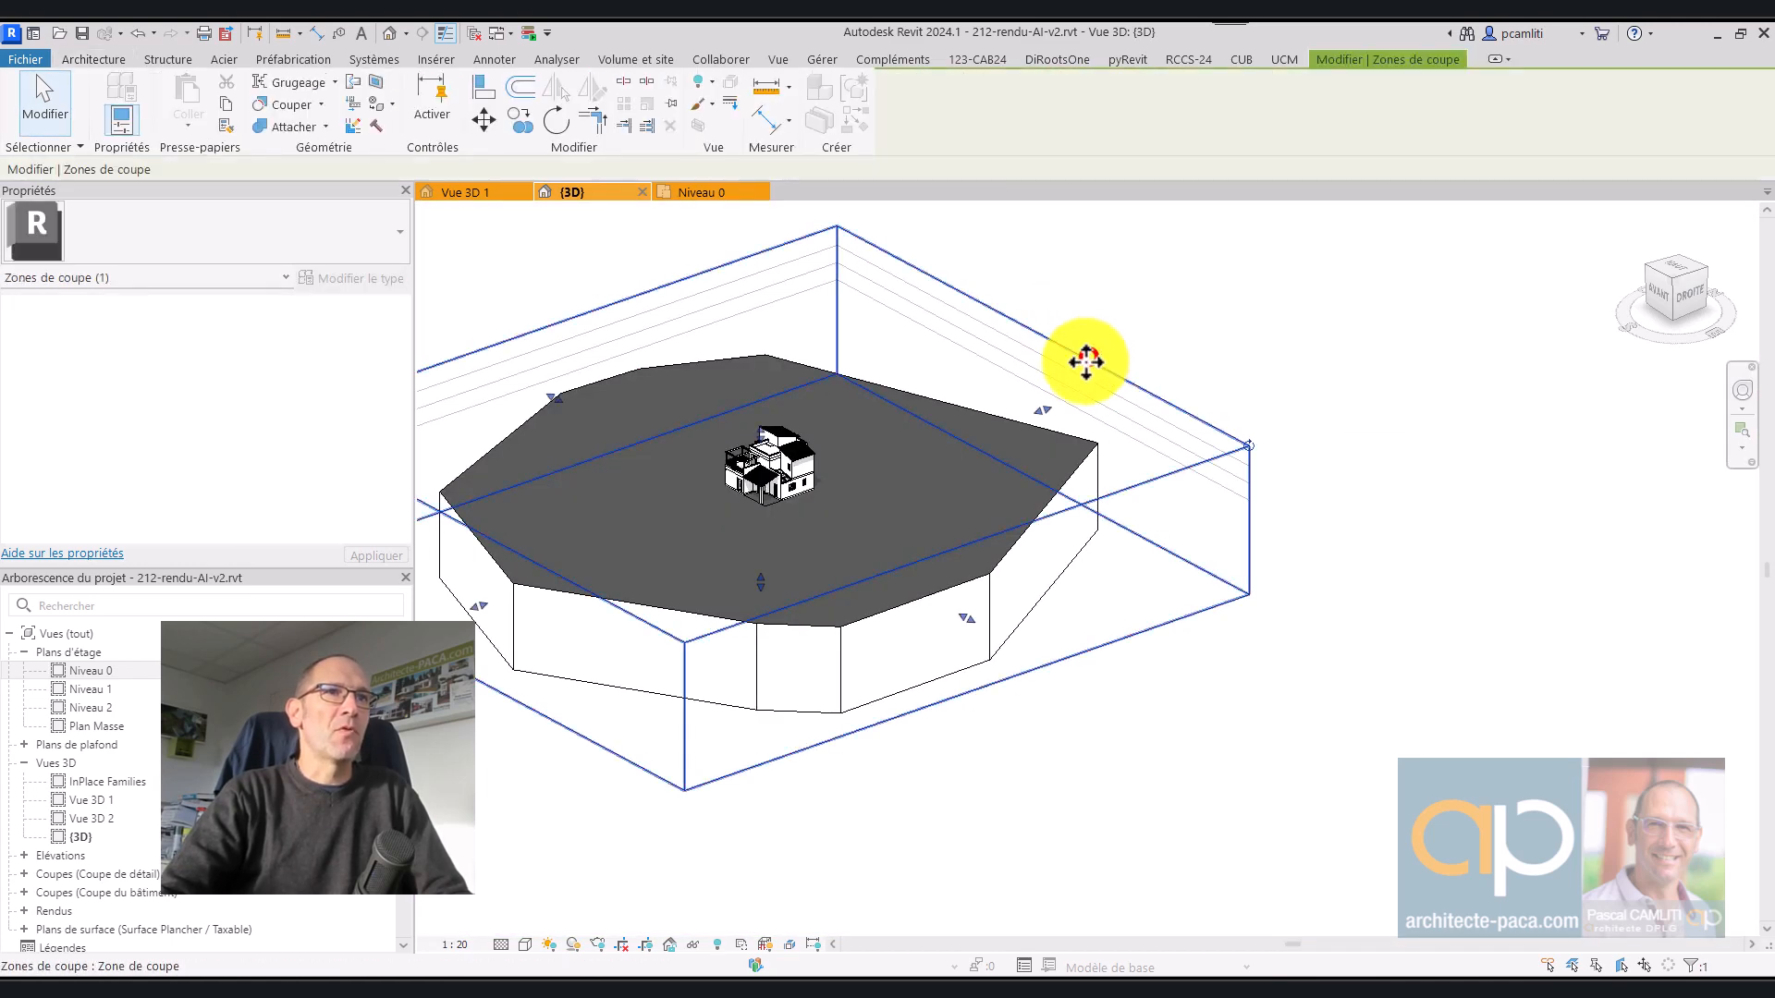
pyautogui.moveTo(1047, 407); pyautogui.dragTo(839, 488)
pyautogui.moveTo(474, 607); pyautogui.dragTo(735, 523)
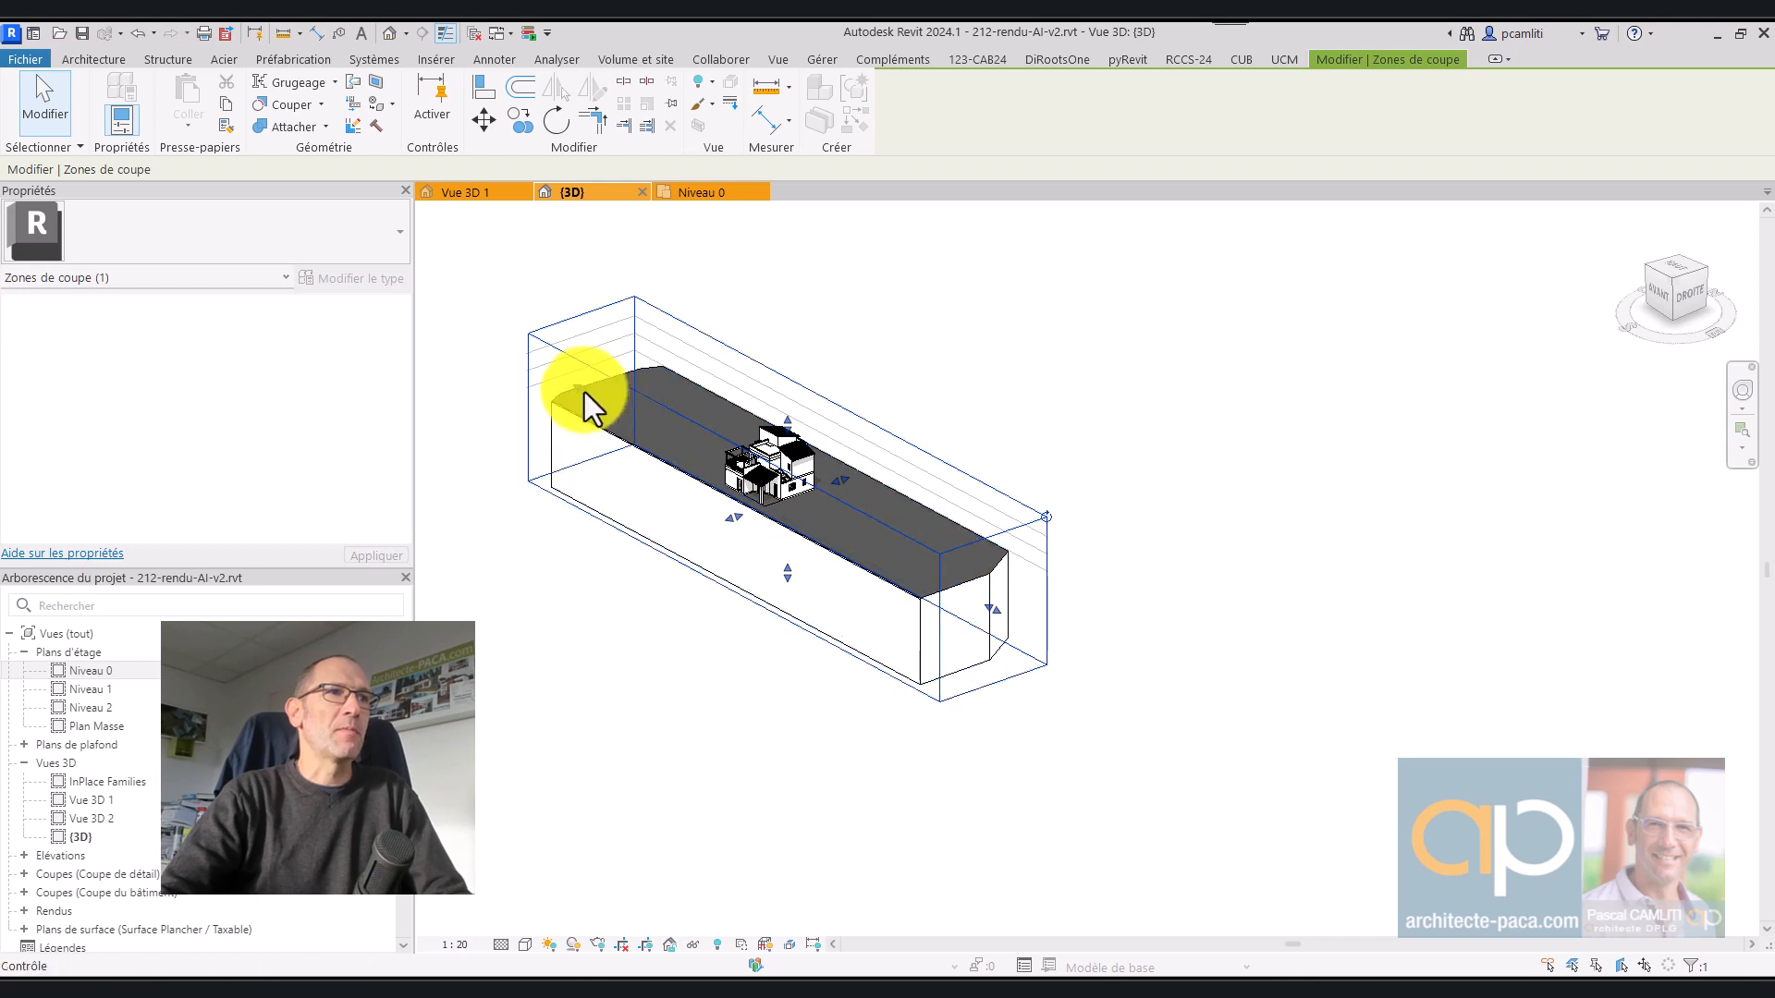
pyautogui.moveTo(582, 389); pyautogui.dragTo(720, 477)
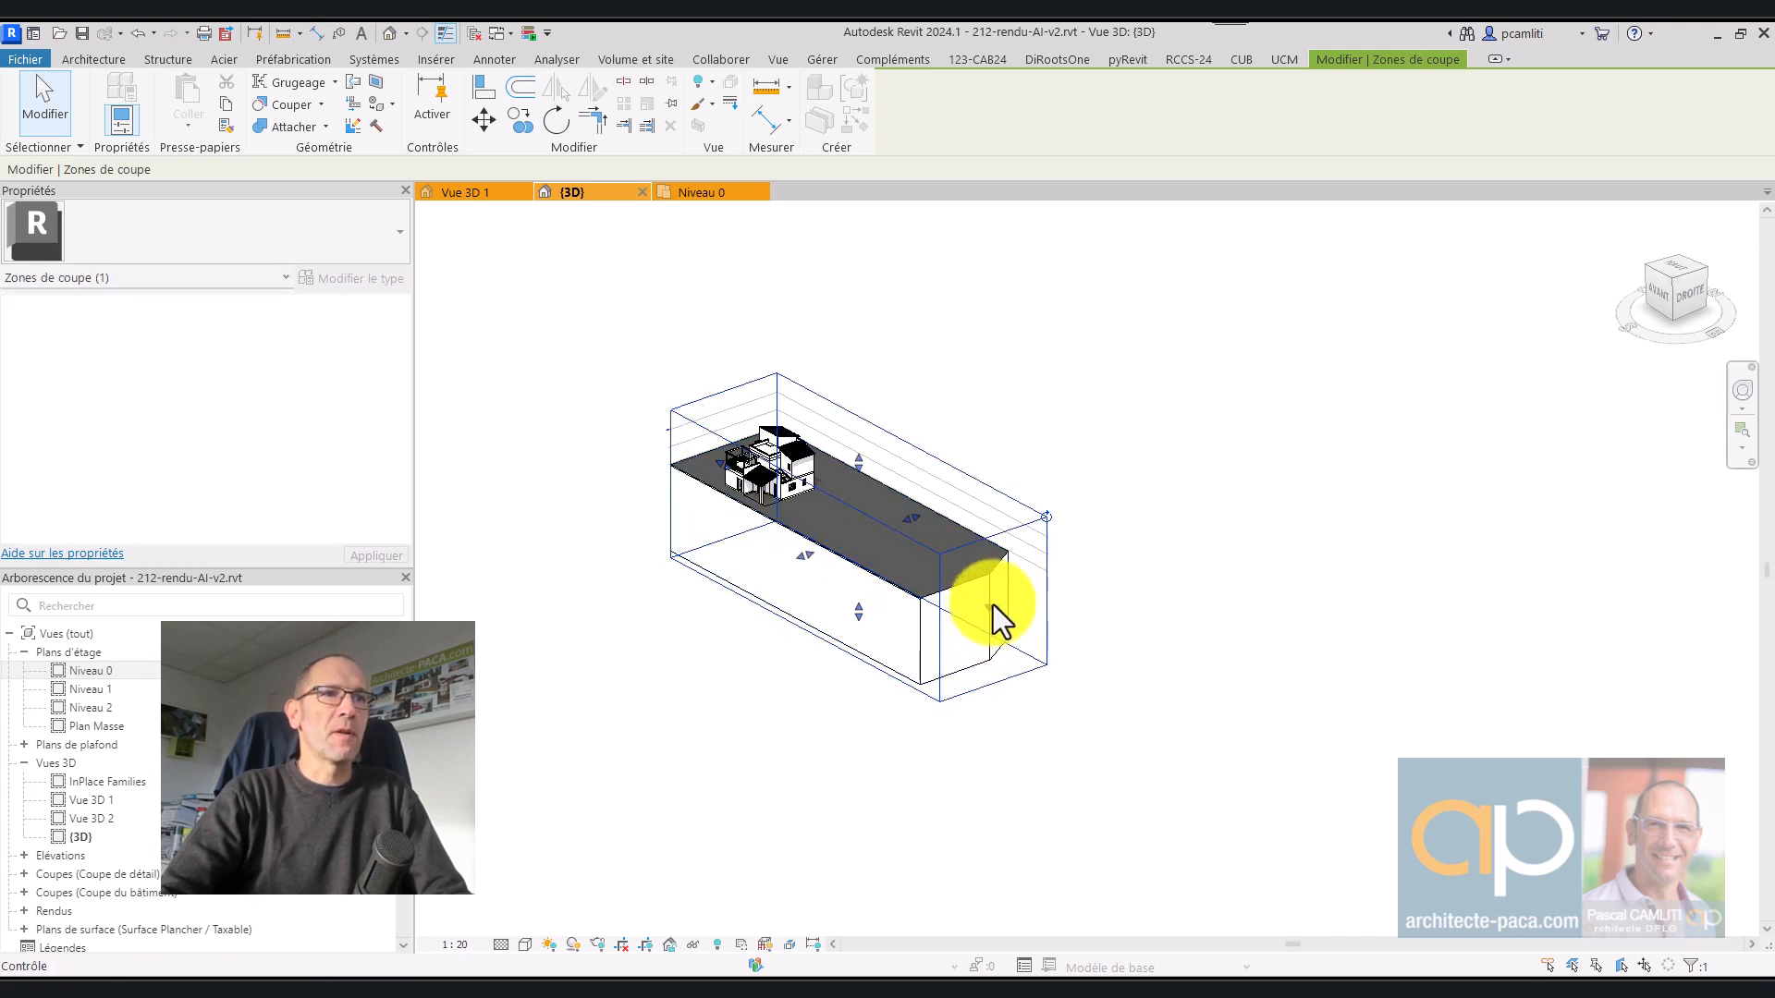
pyautogui.moveTo(993, 607); pyautogui.dragTo(824, 491)
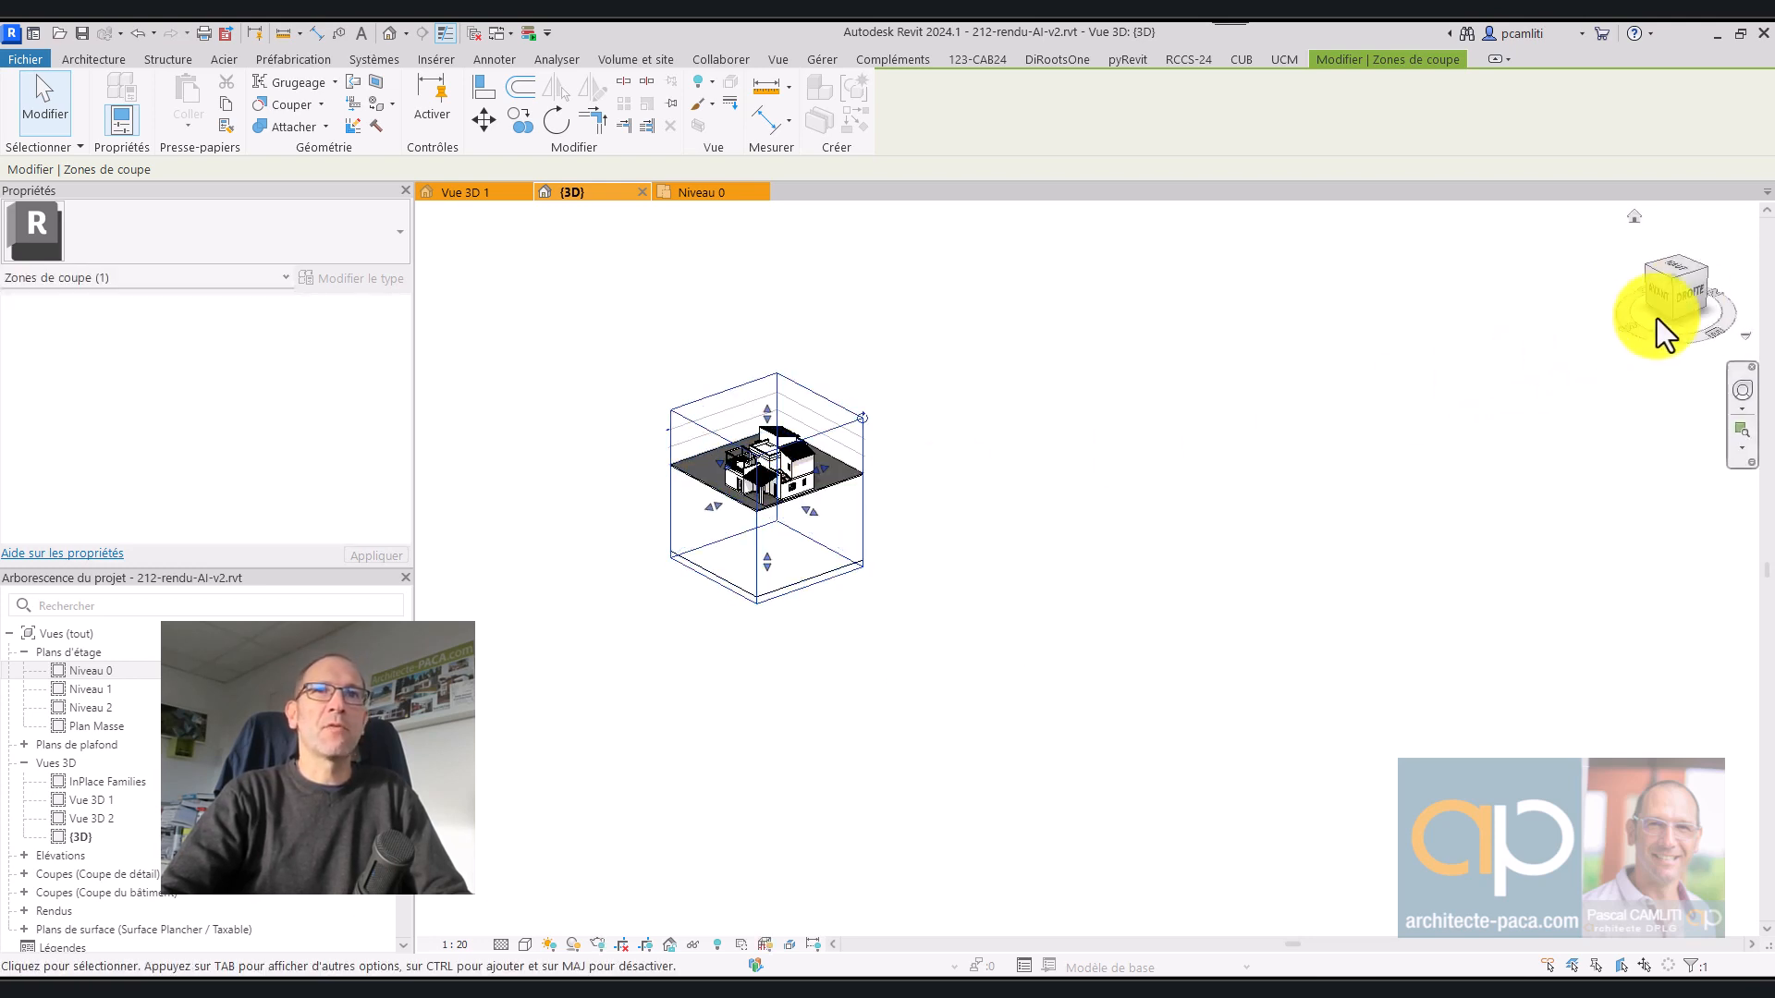
# Step: From the top view, adjust the sides of the section box to leave a modest margin of ground around the house
pyautogui.click(1675, 270)
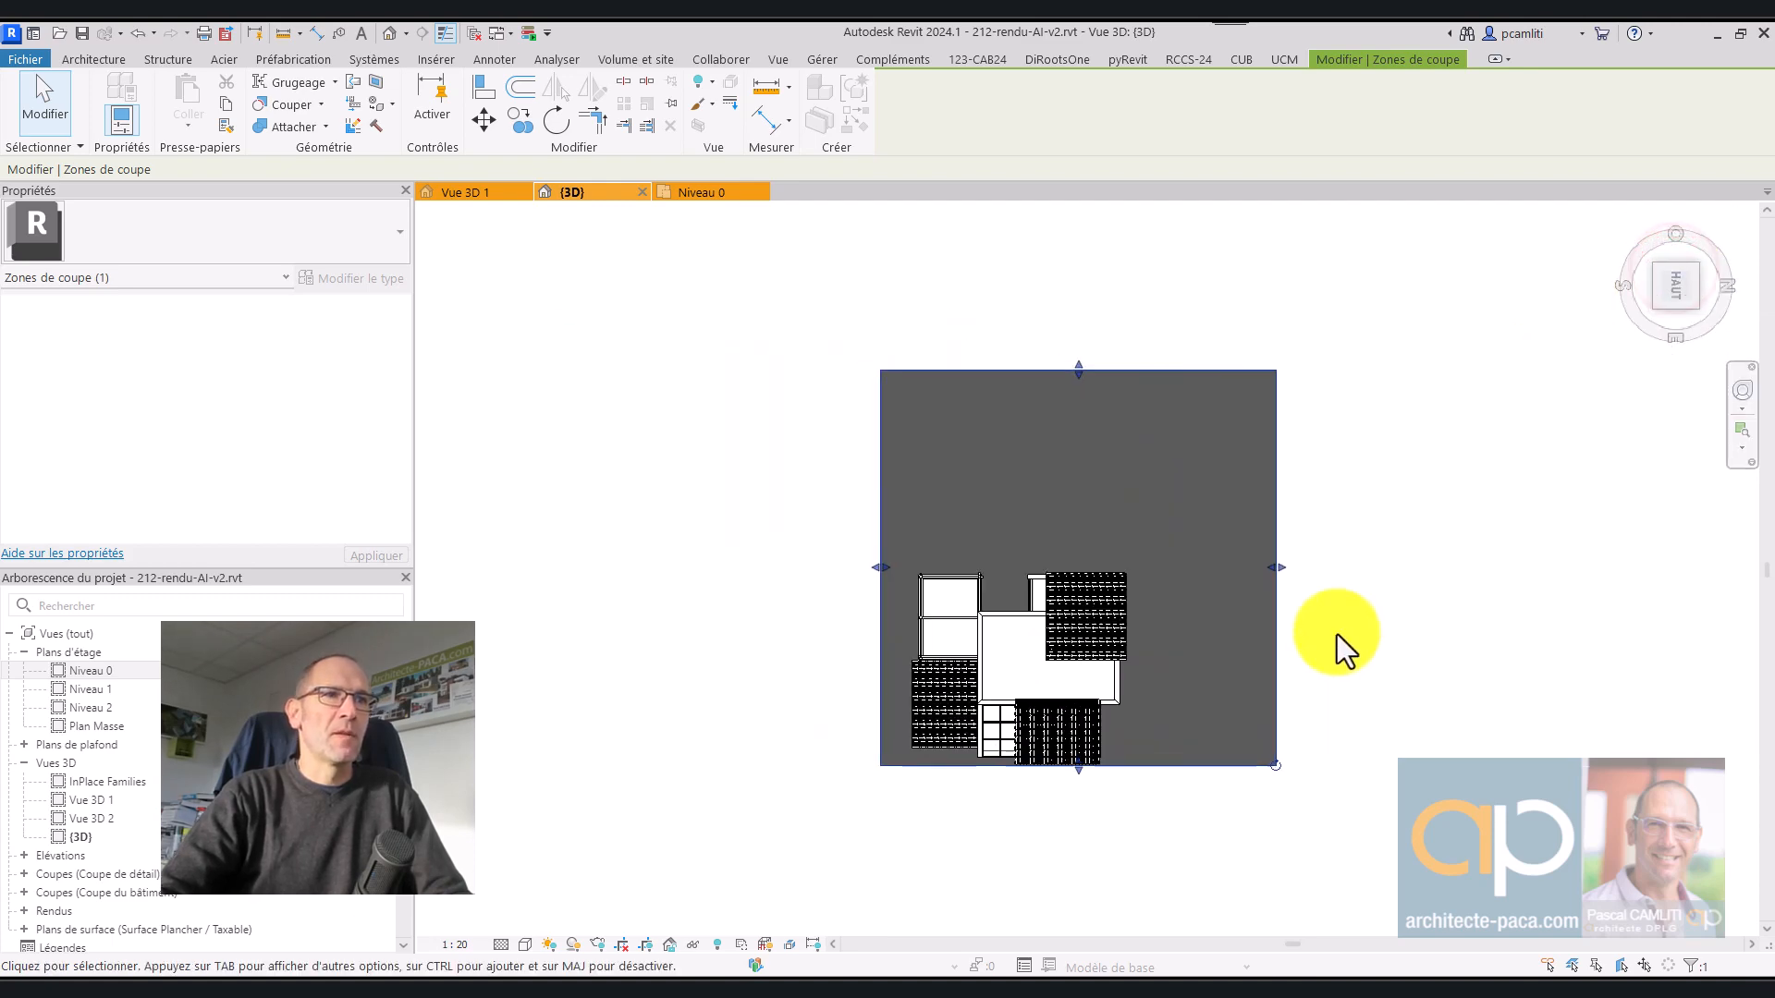
pyautogui.moveTo(1406, 610); pyautogui.dragTo(1265, 512, button='middle')
pyautogui.scroll(2, 991, 676)
pyautogui.moveTo(909, 672); pyautogui.dragTo(906, 702)
pyautogui.moveTo(1215, 382); pyautogui.dragTo(1089, 385)
pyautogui.moveTo(1223, 466); pyautogui.dragTo(1290, 592, button='middle')
pyautogui.scroll(-1, 1230, 527)
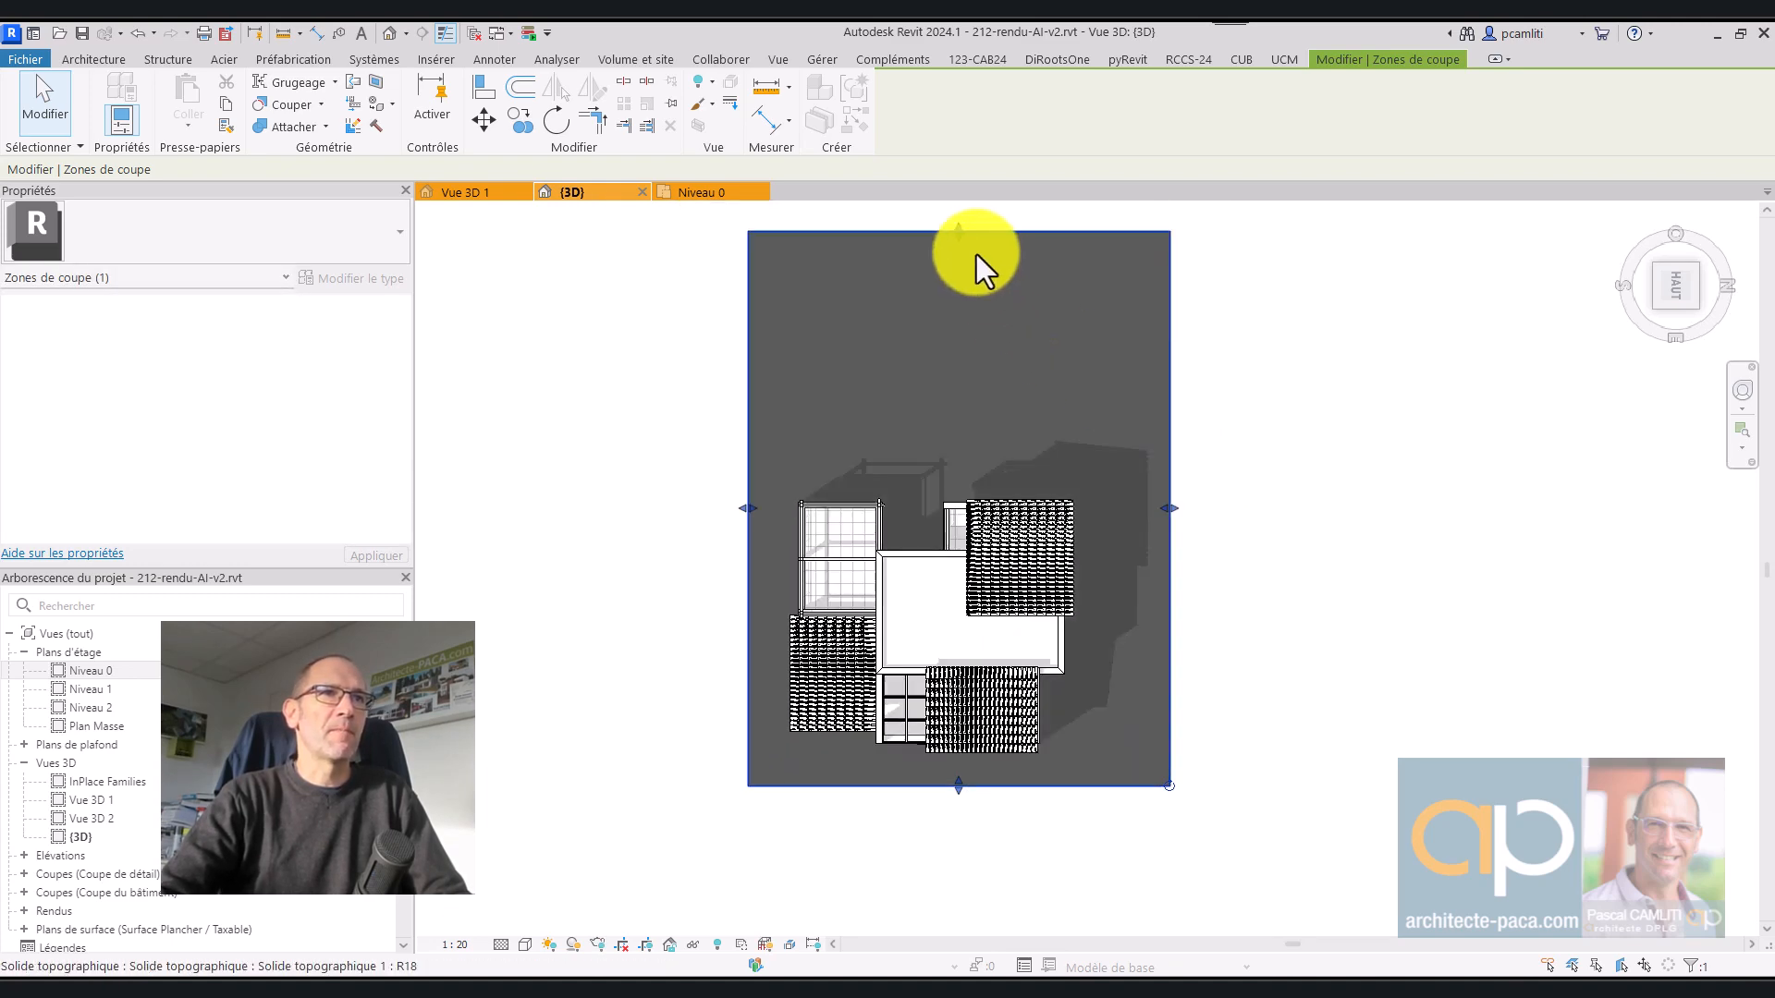
pyautogui.moveTo(957, 232); pyautogui.dragTo(983, 423)
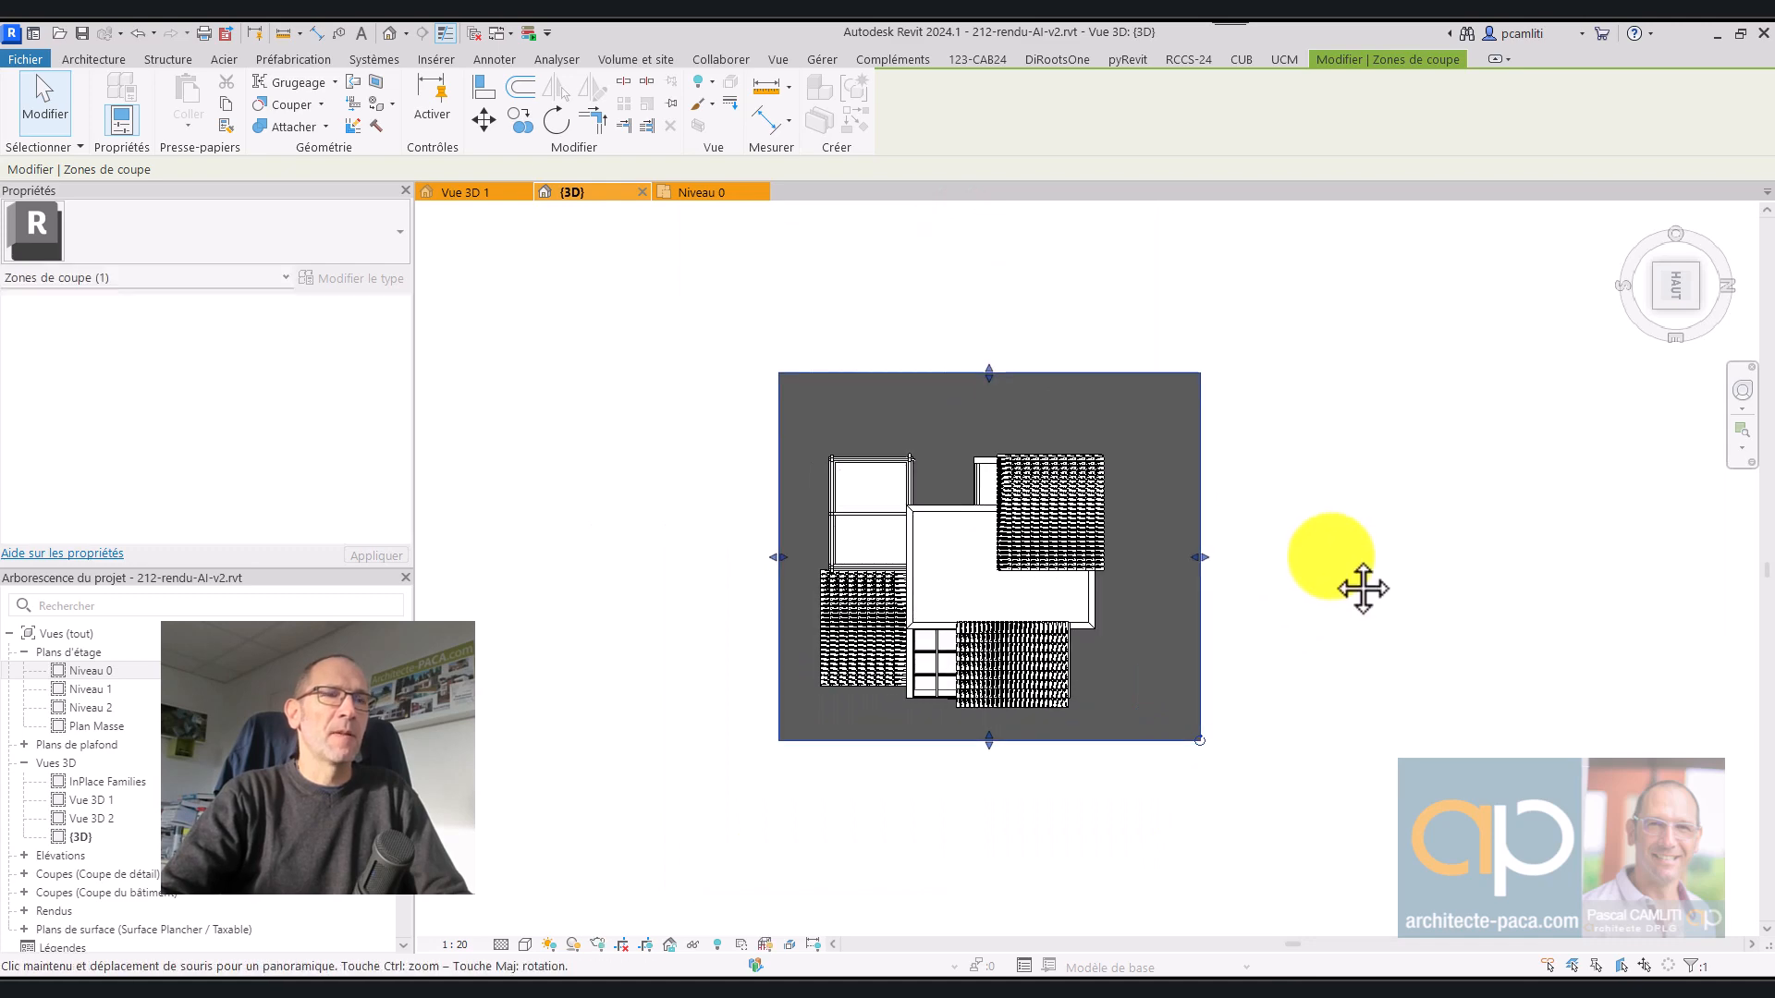
pyautogui.scroll(4, 1090, 527)
pyautogui.moveTo(1018, 597); pyautogui.dragTo(1045, 575, button='middle')
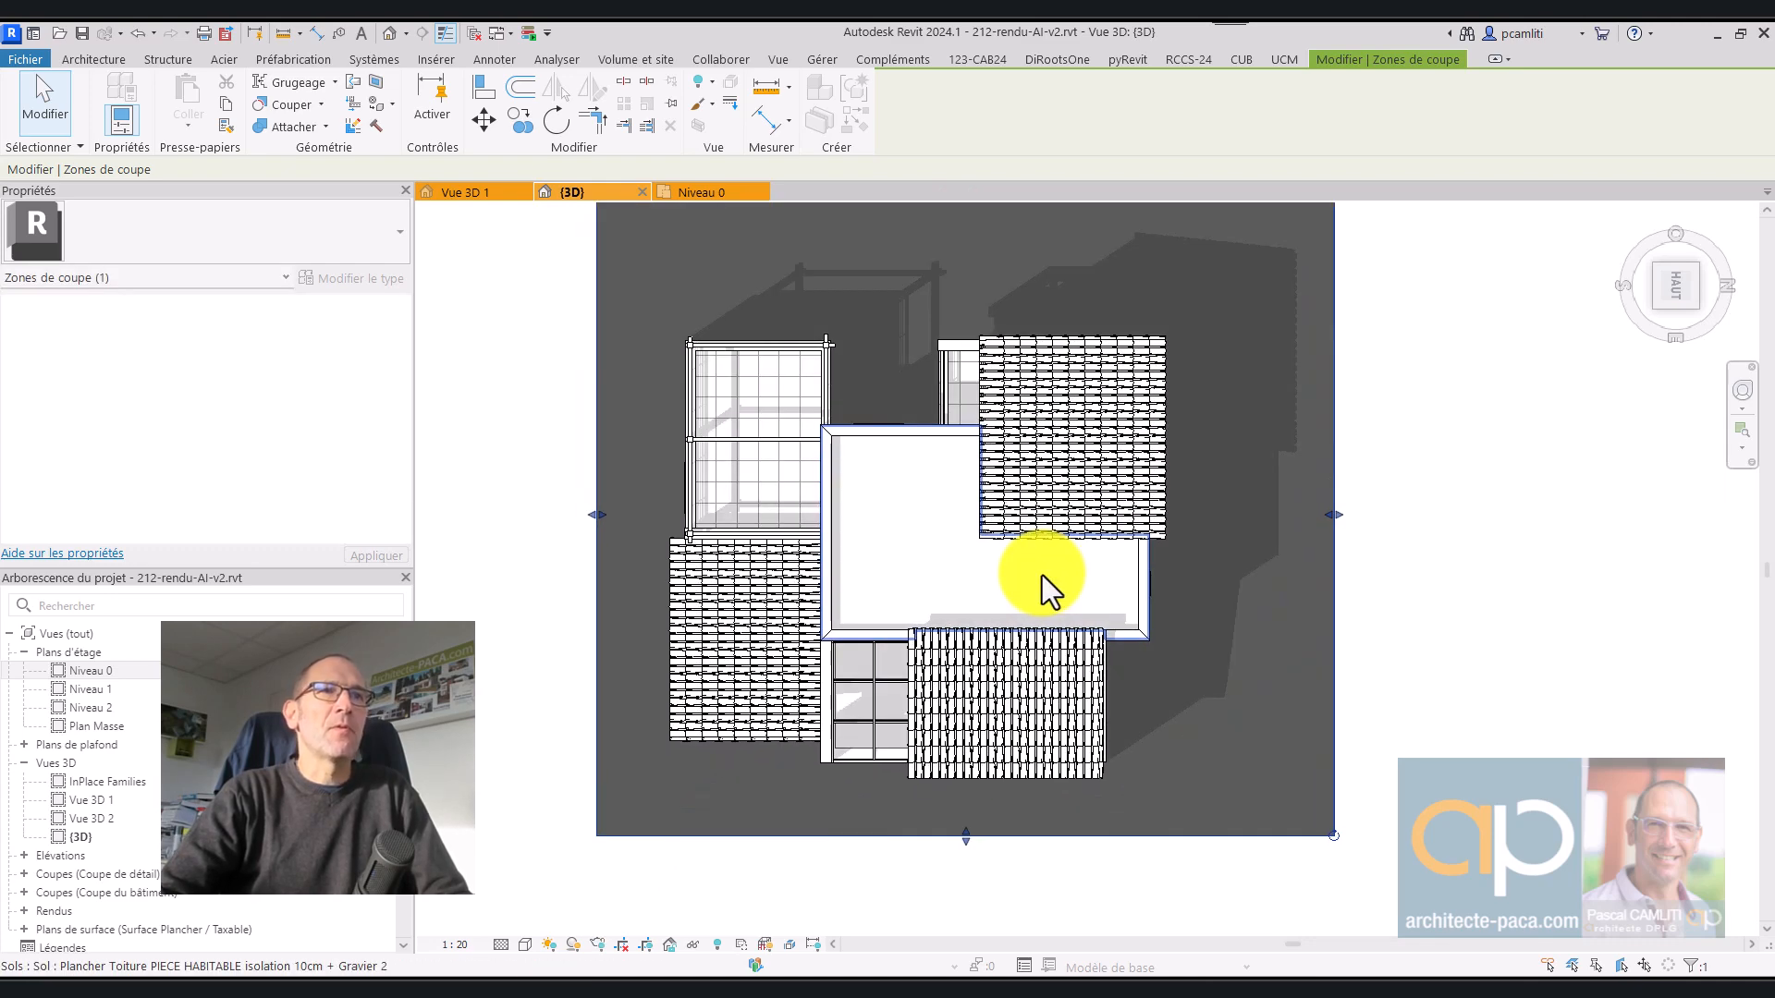
# Step: Raise the section box's underside and lower its top face to cut through the ground-floor walls
pyautogui.click(1633, 224)
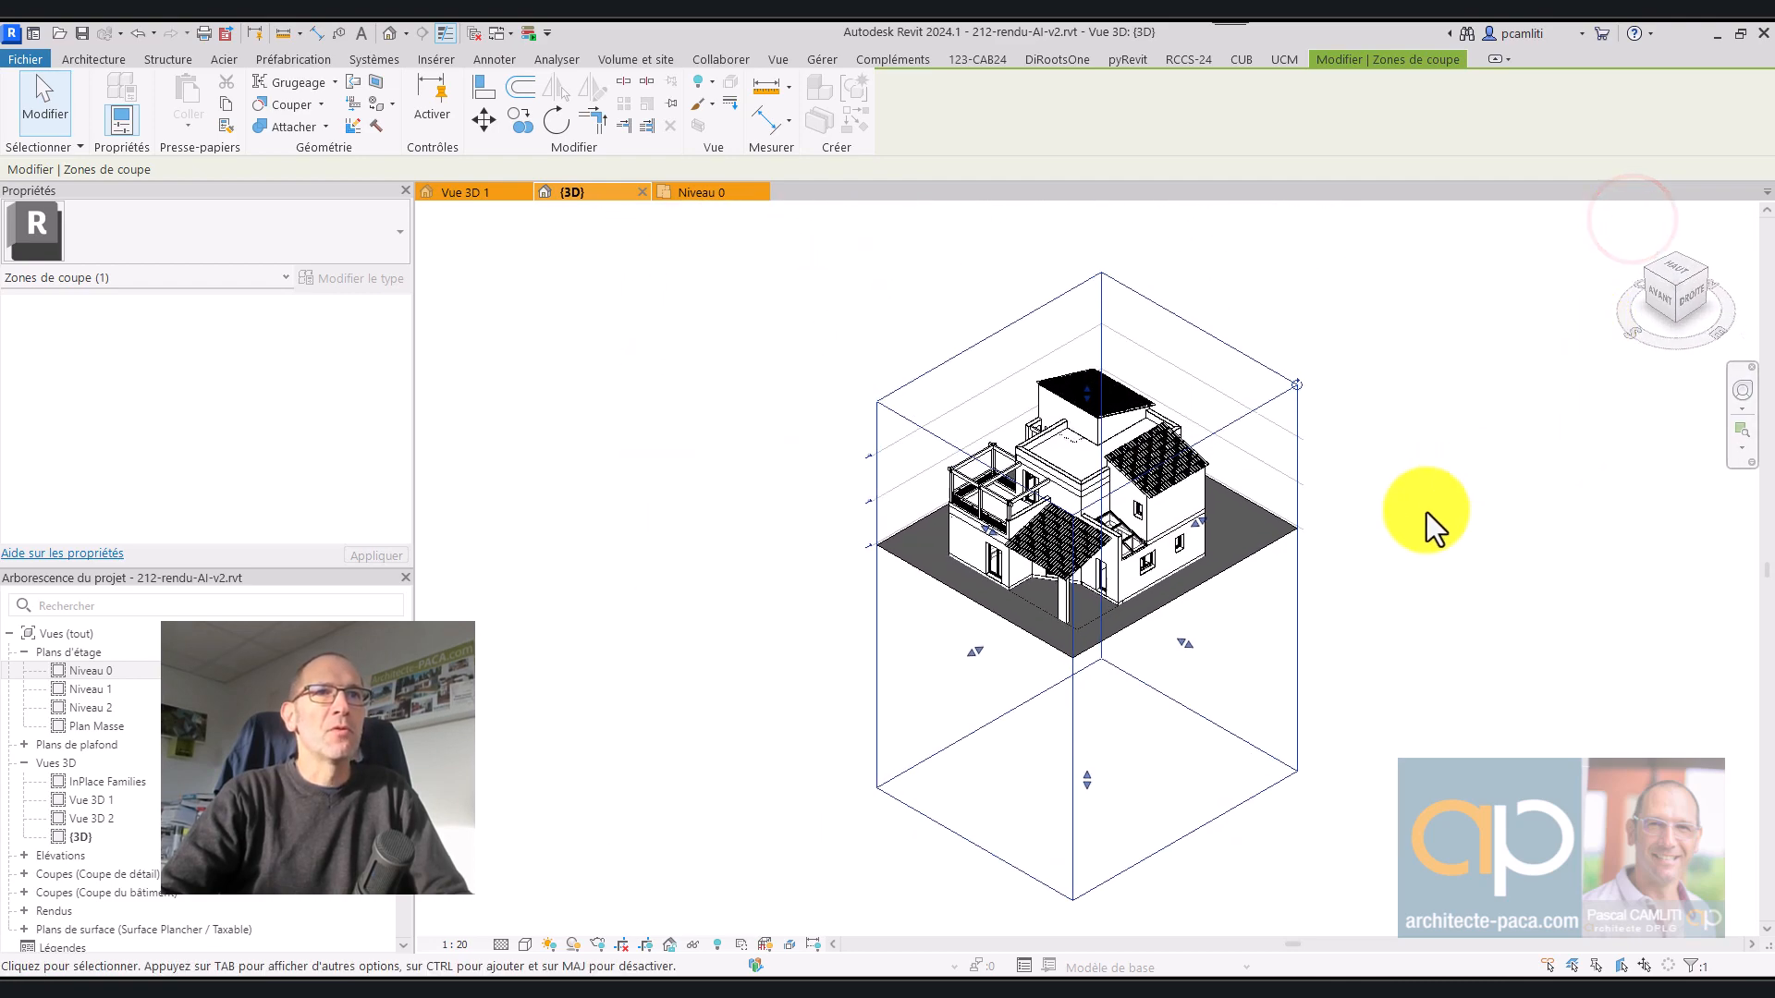
pyautogui.moveTo(1089, 788); pyautogui.dragTo(1117, 679)
pyautogui.click(1130, 592)
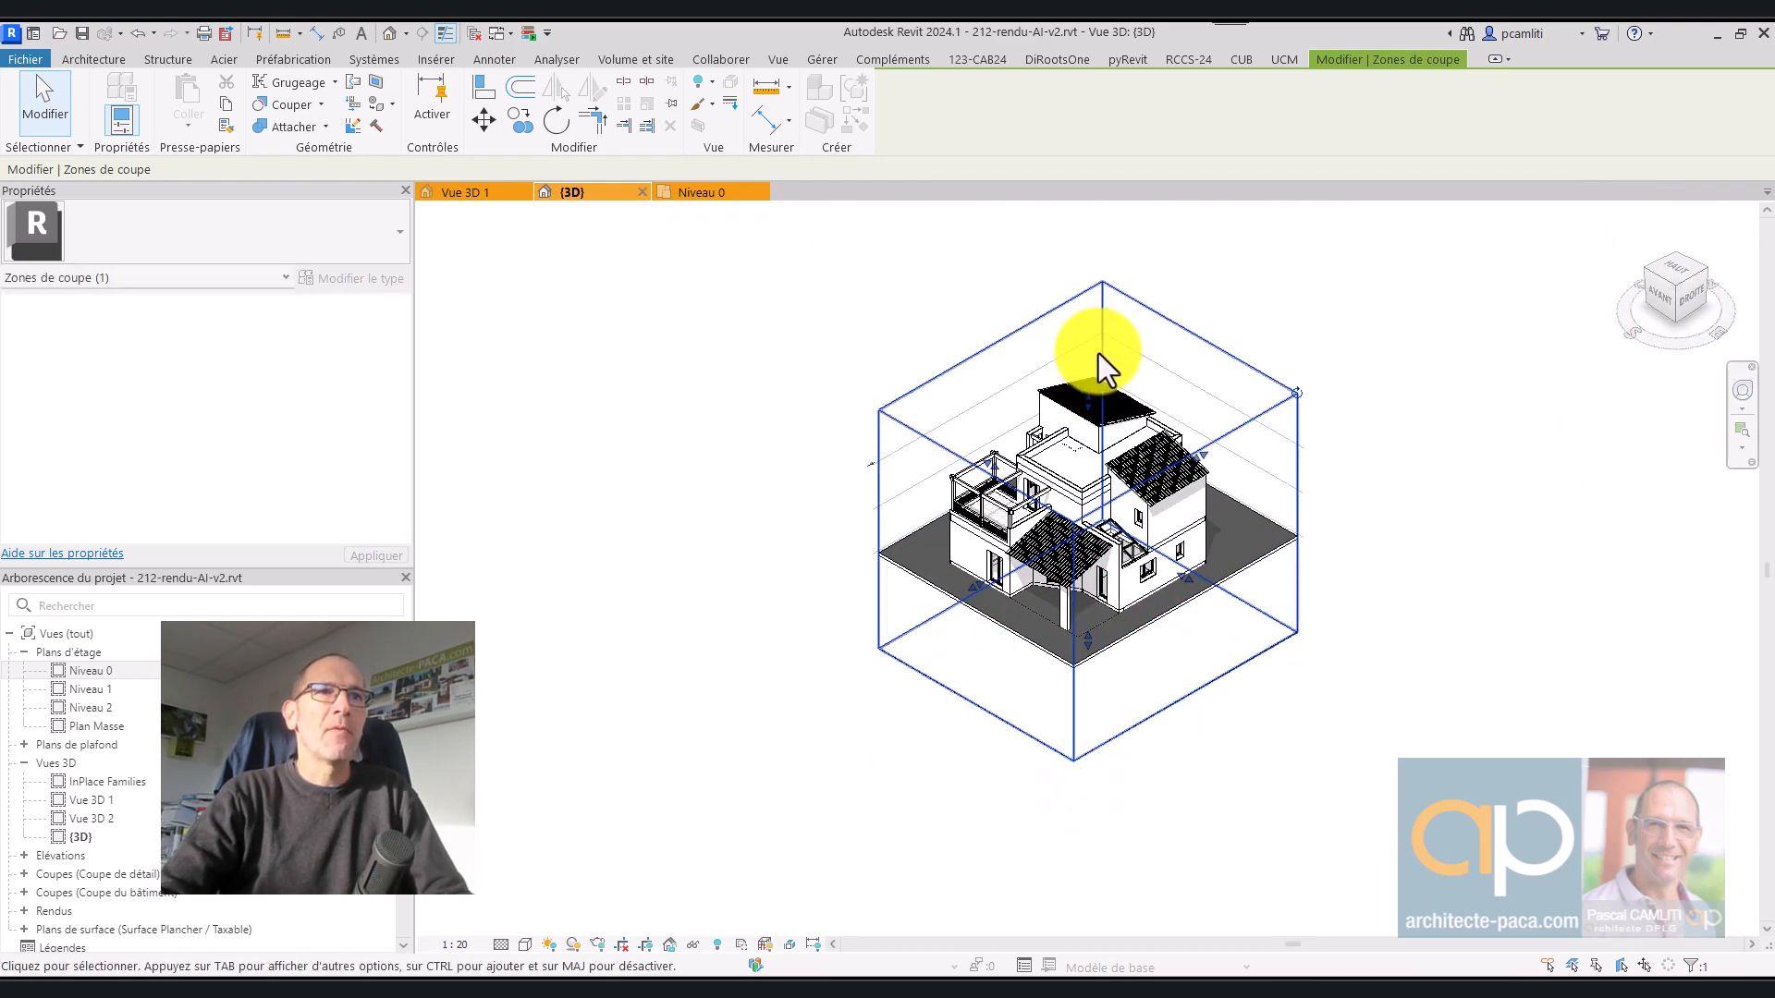
pyautogui.keyDown('shift'); pyautogui.moveTo(1218, 363); pyautogui.dragTo(1216, 269, button='middle'); pyautogui.keyUp('shift')
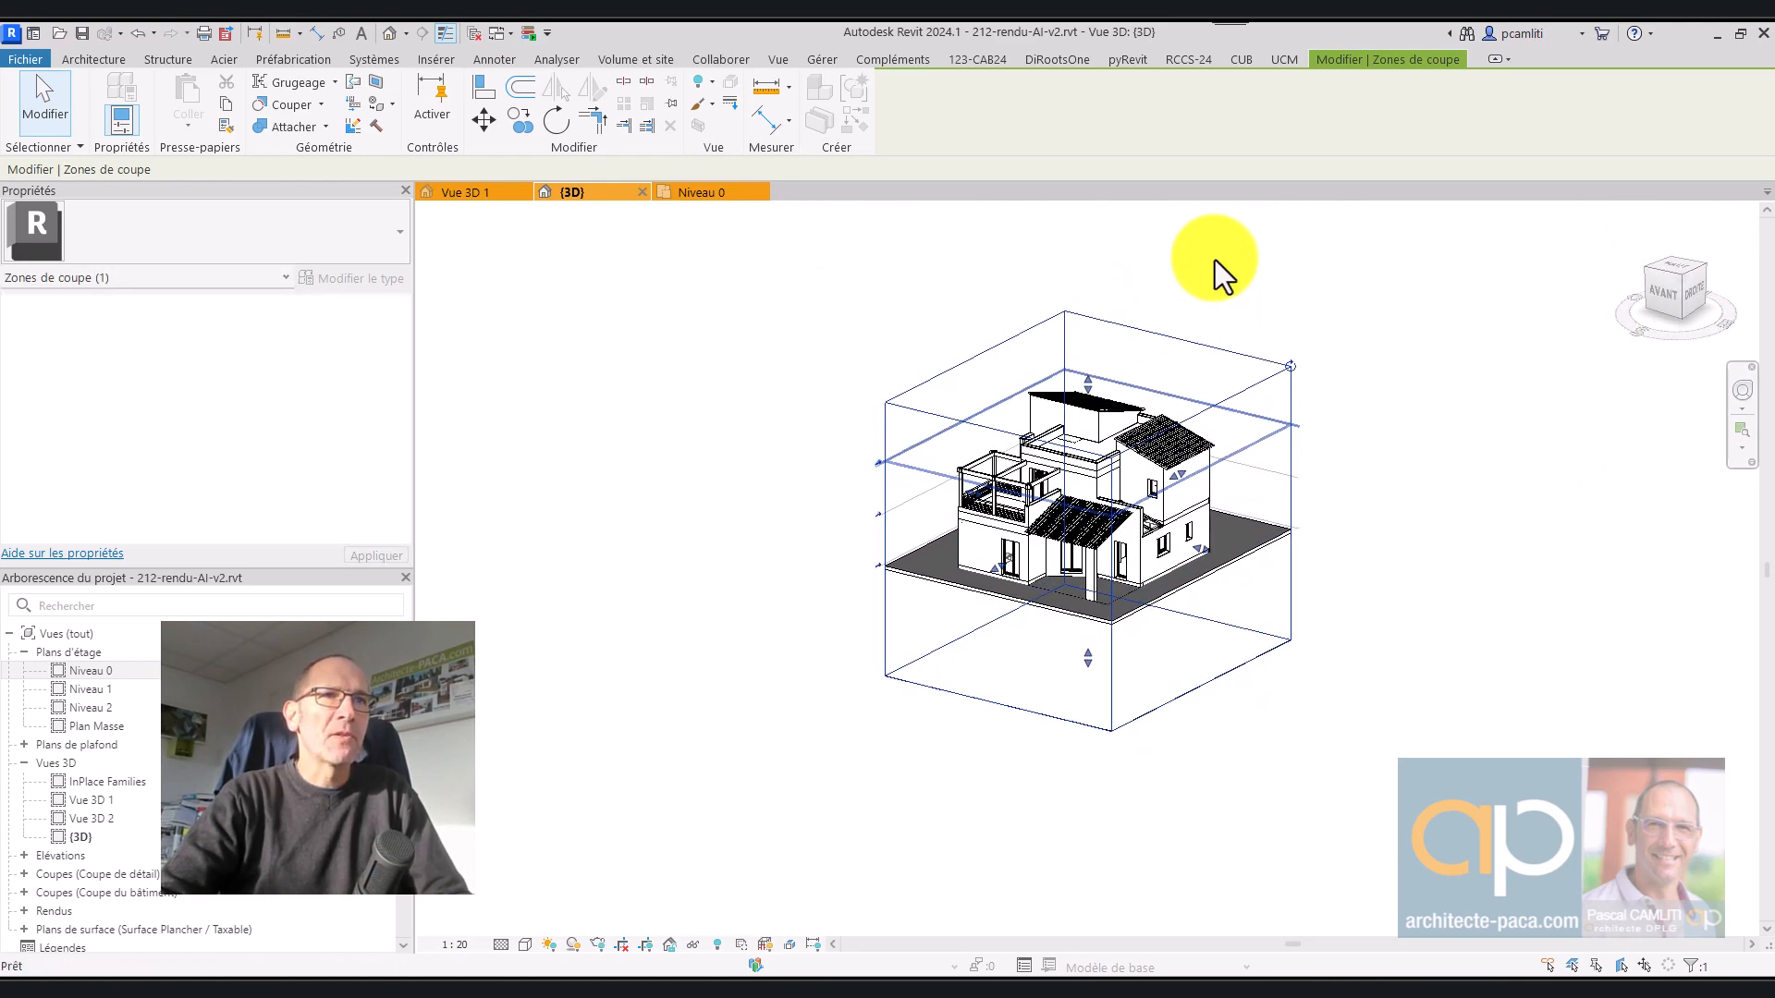
pyautogui.moveTo(1088, 398); pyautogui.dragTo(1088, 507)
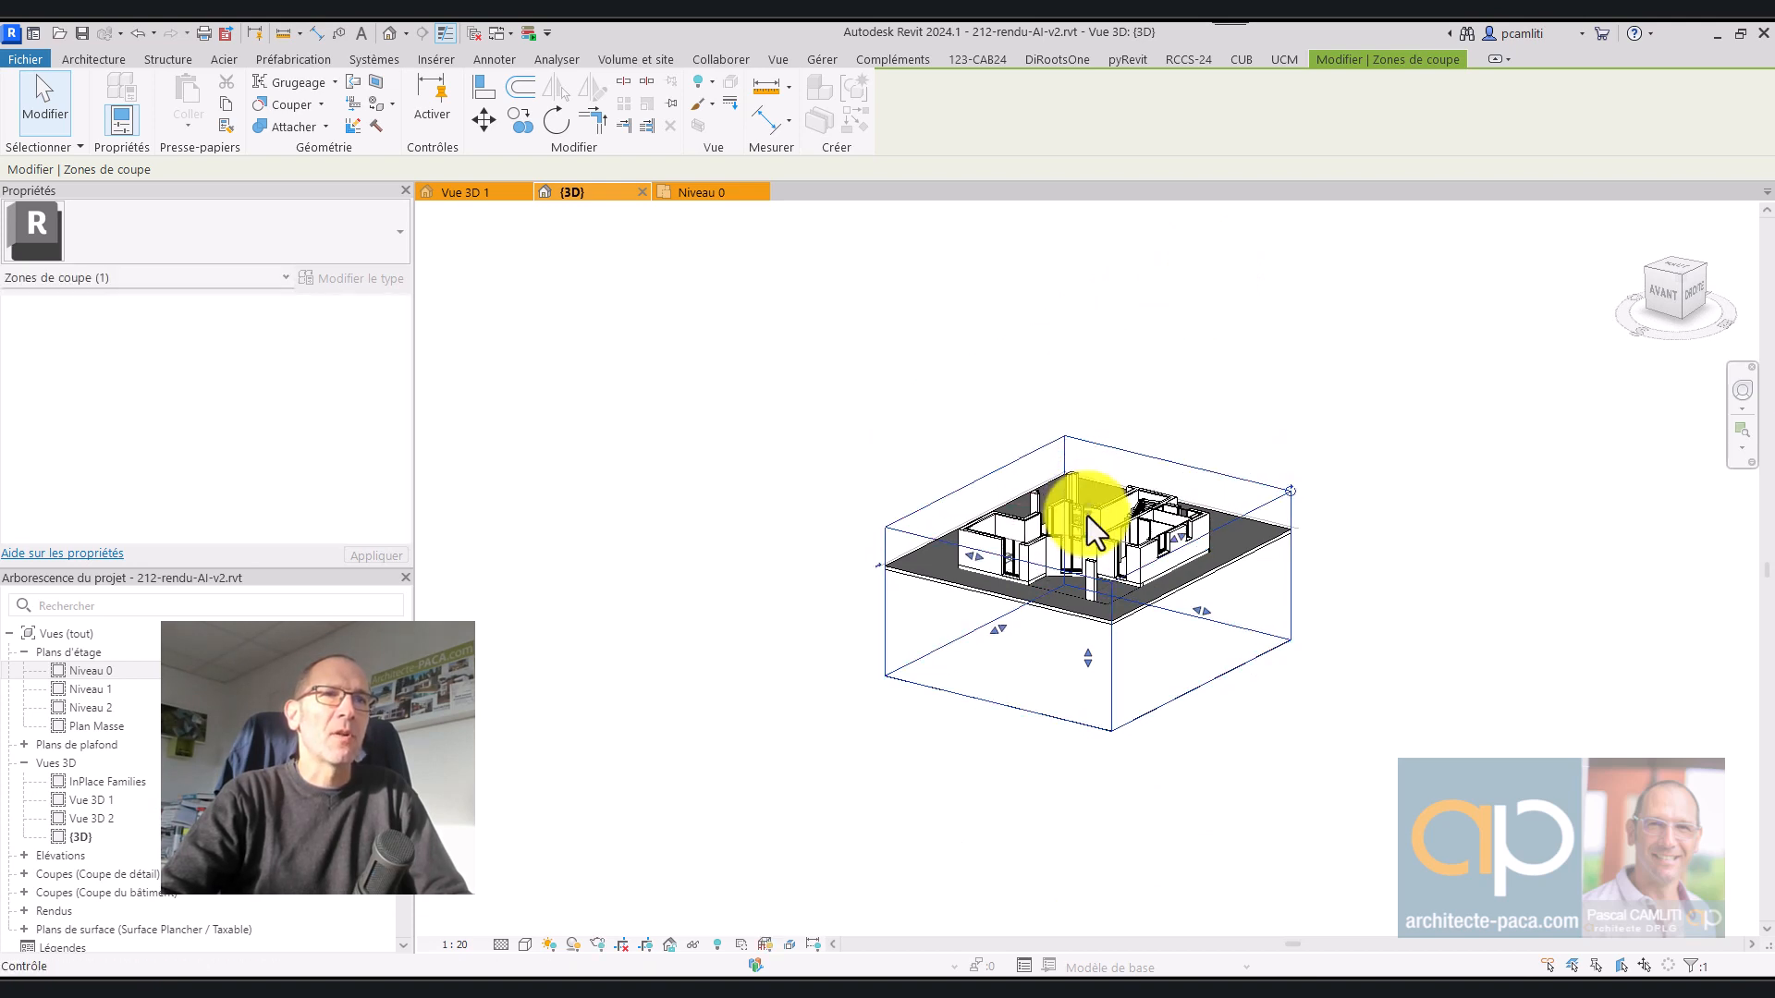
# Step: Orient the {3D} view to the top with north up, deselect the section box and frame the ground floor
pyautogui.click(1681, 272)
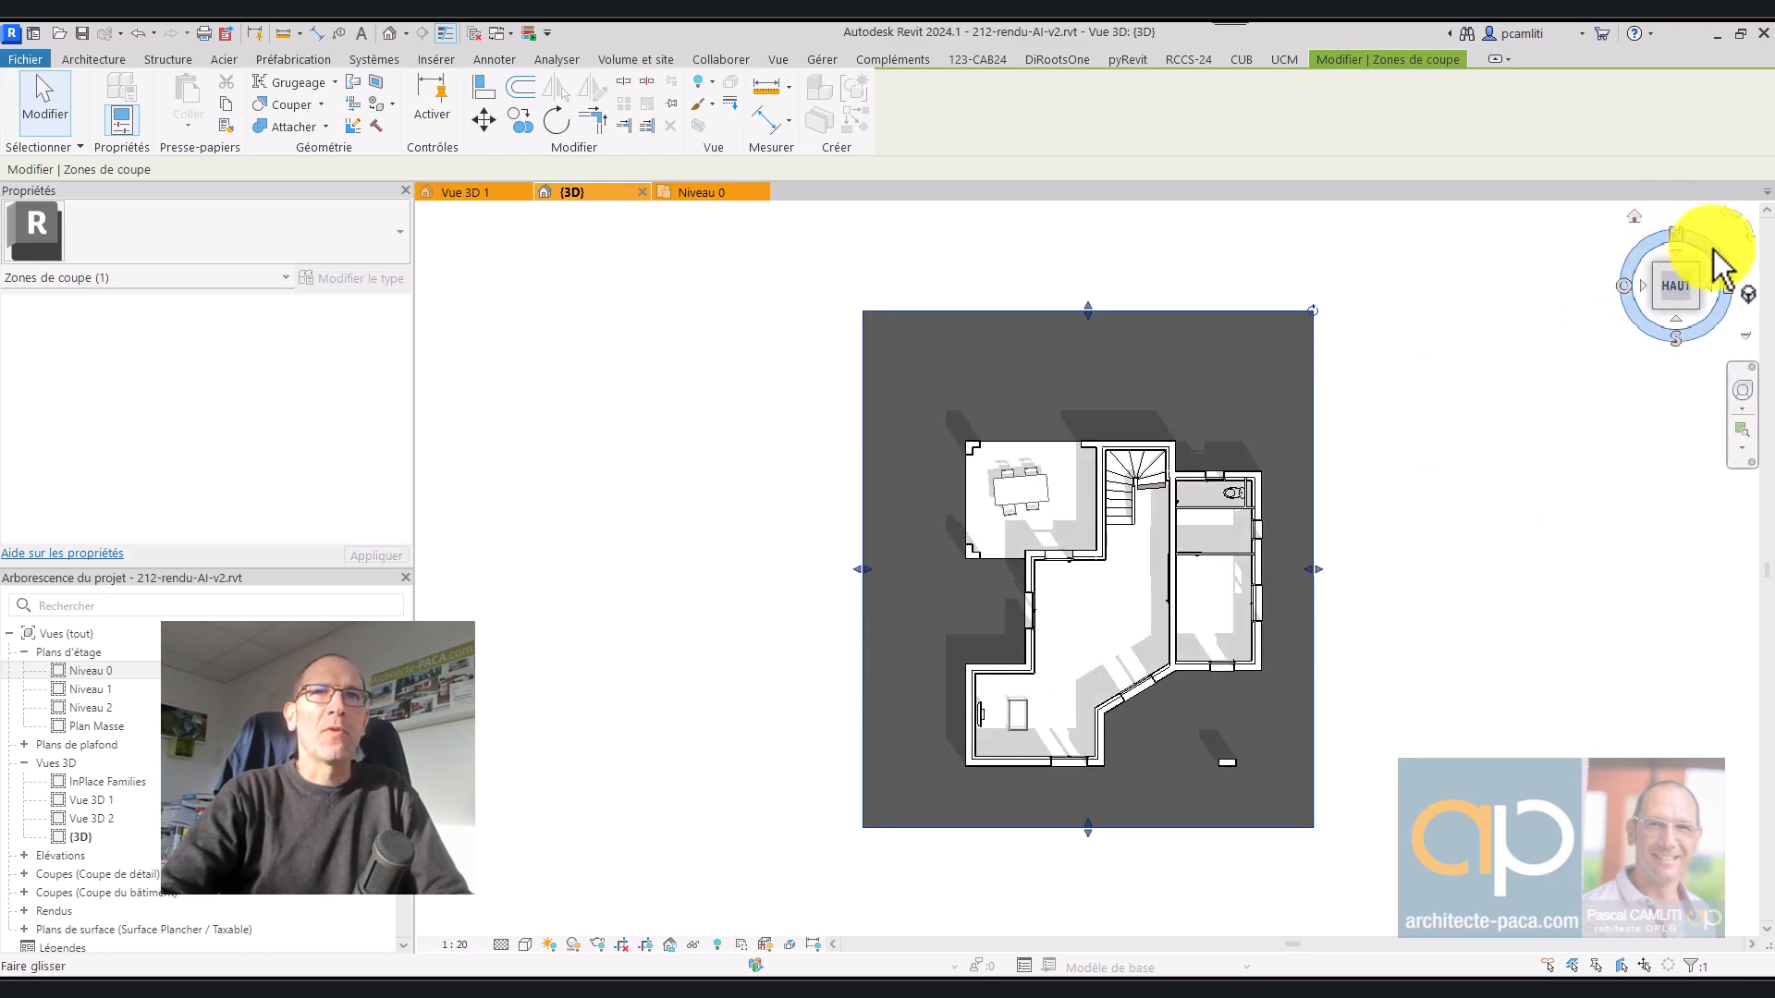
pyautogui.click(1745, 237)
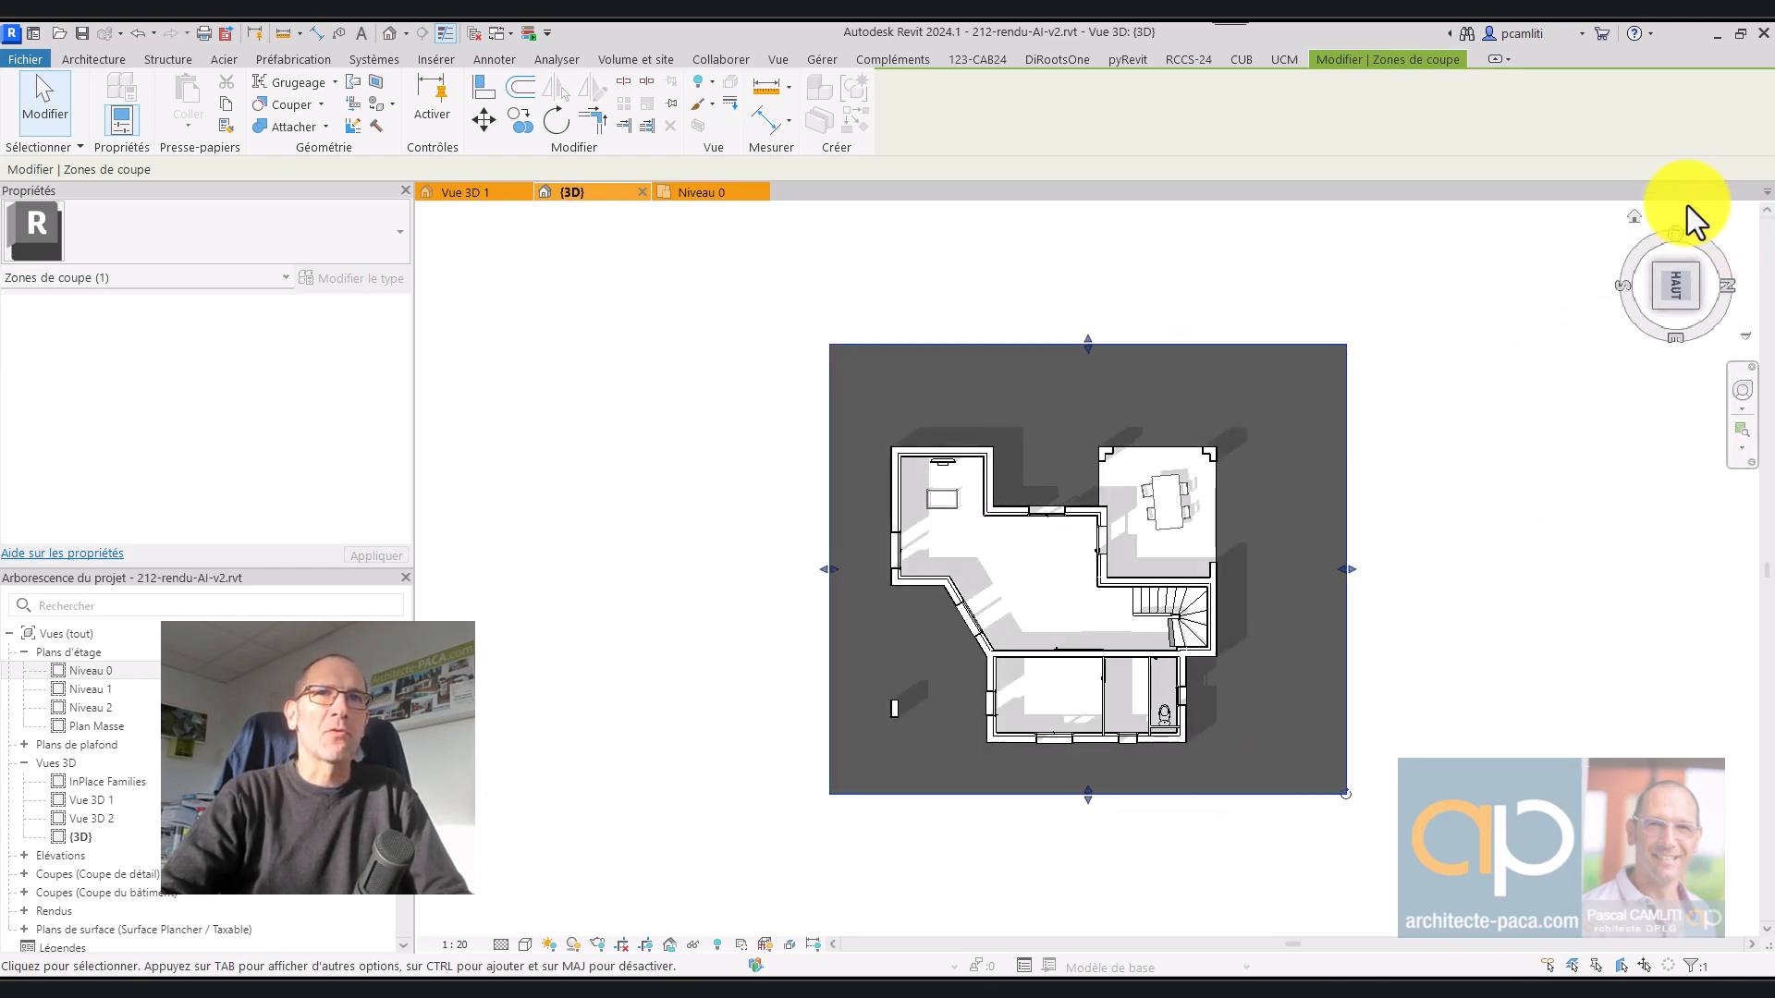
pyautogui.click(1725, 231)
pyautogui.click(1522, 443)
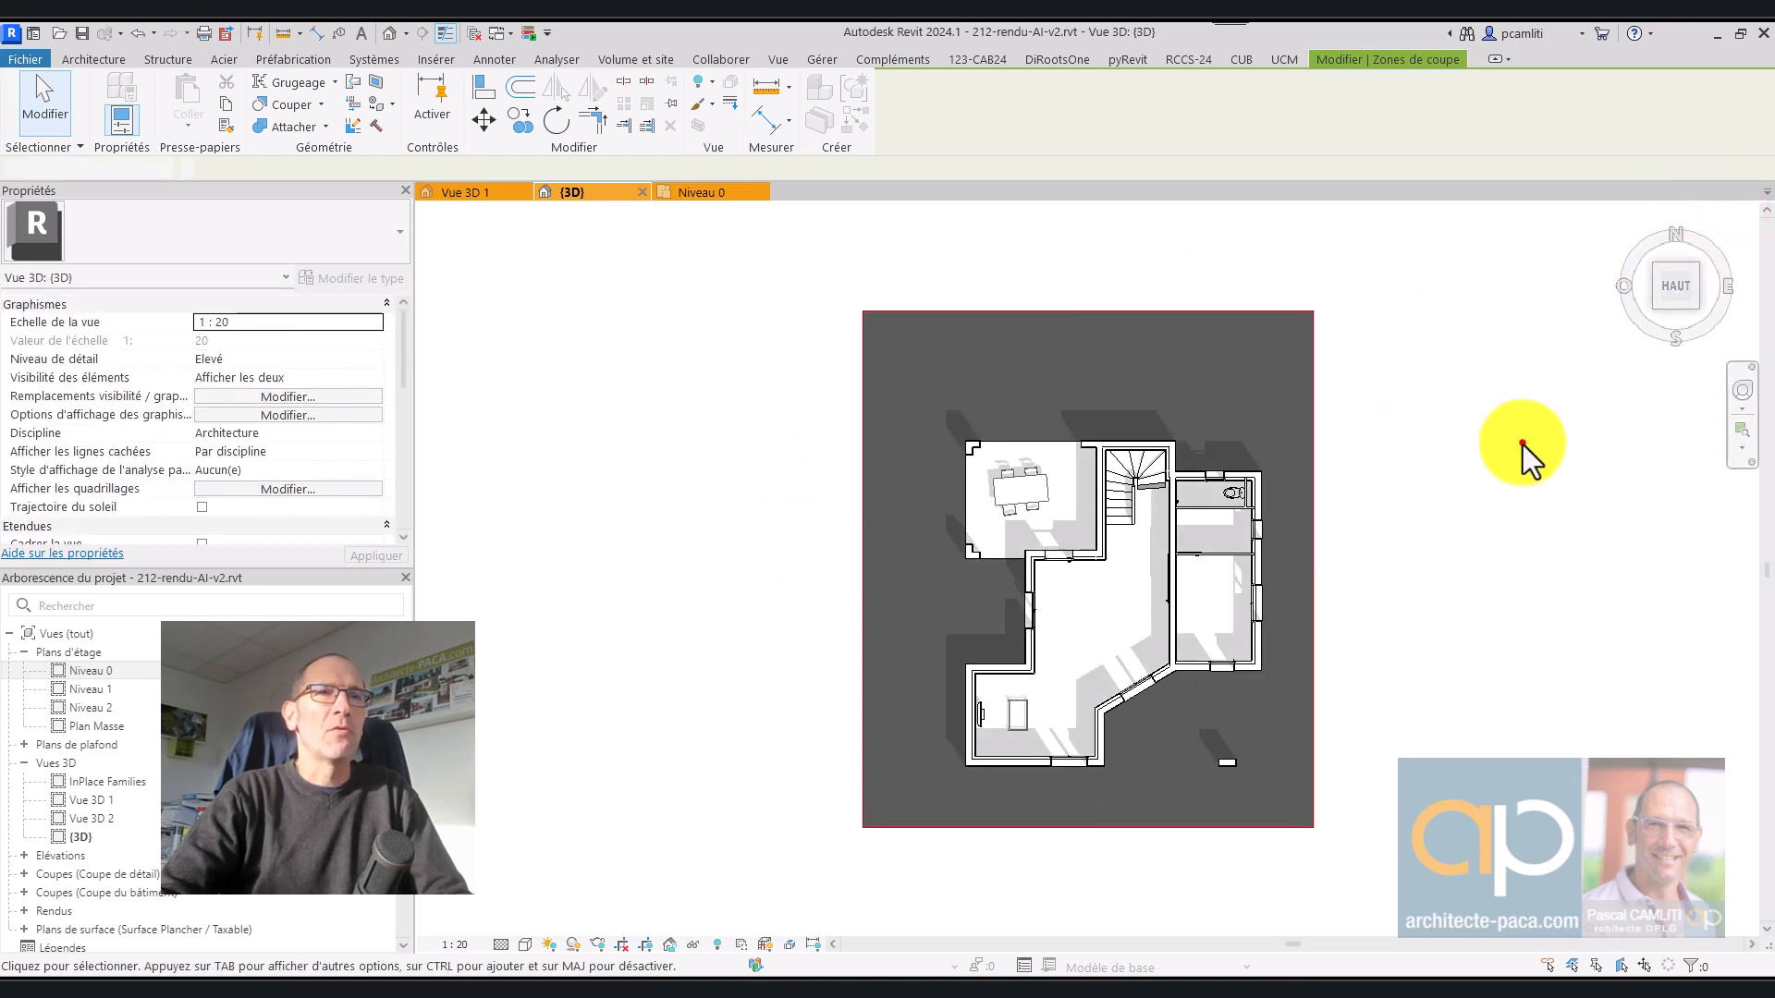
pyautogui.moveTo(1457, 533); pyautogui.dragTo(1315, 467, button='middle')
pyautogui.scroll(1, 978, 539)
pyautogui.scroll(1, 978, 539)
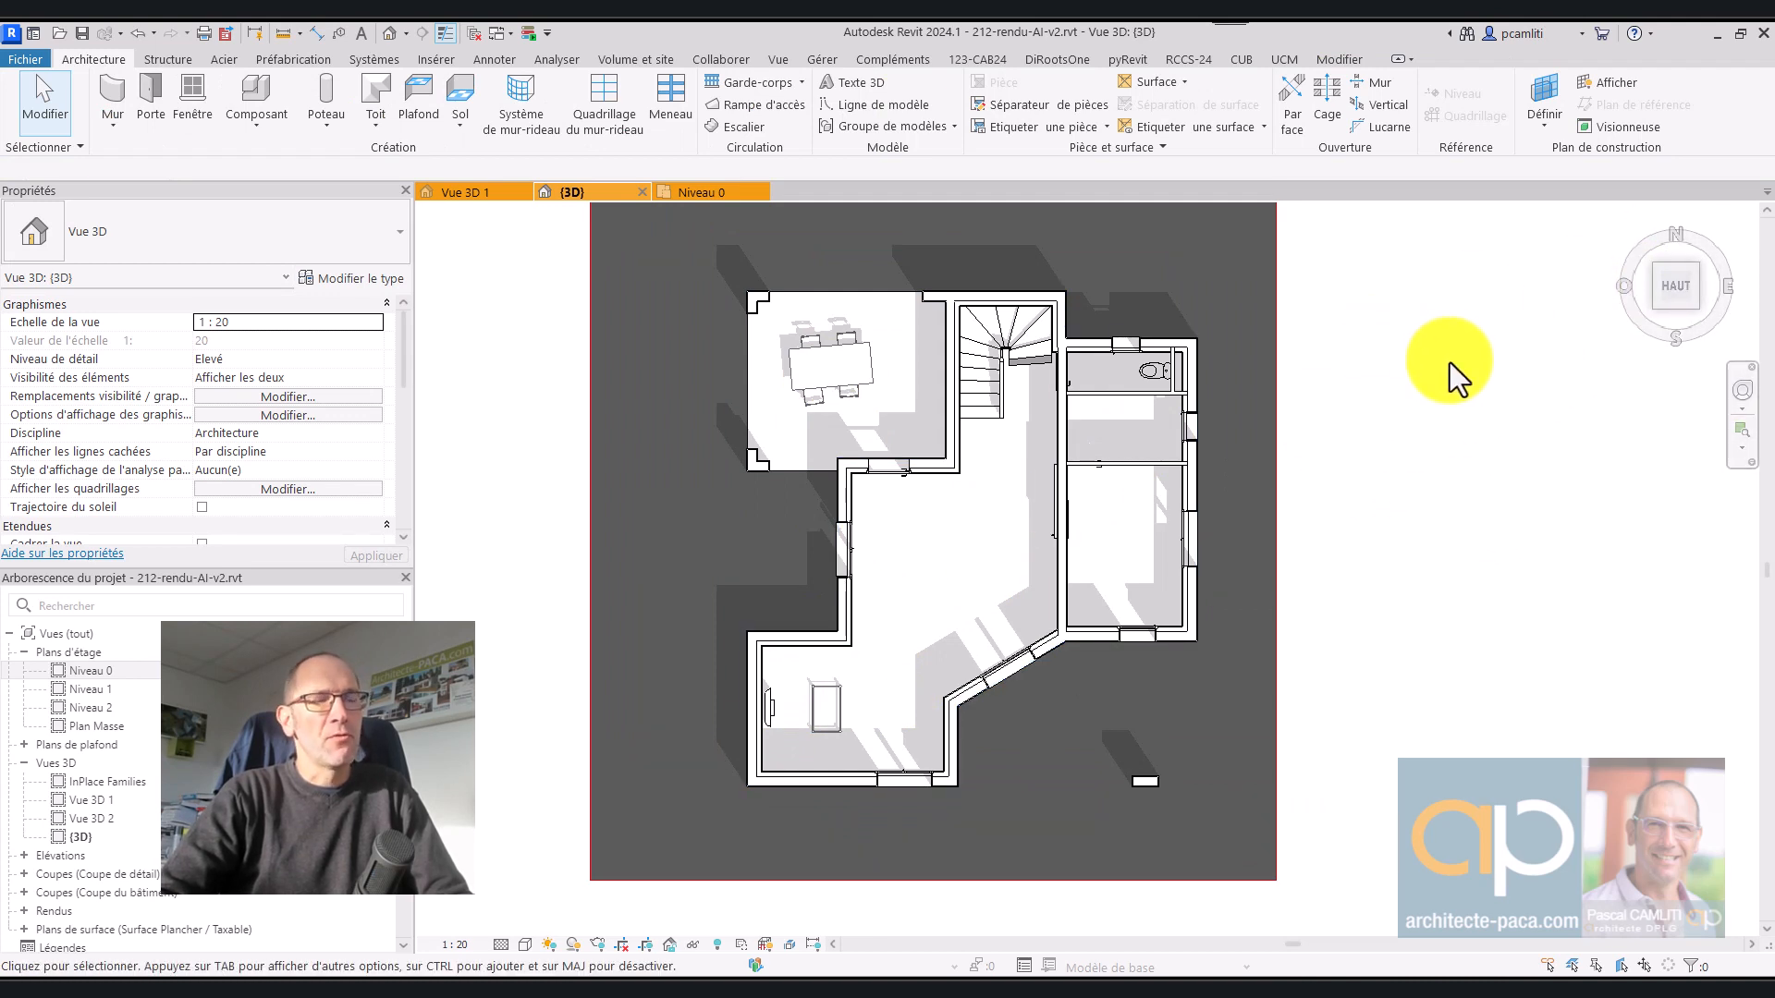
pyautogui.moveTo(1451, 363); pyautogui.dragTo(1474, 420, button='middle')
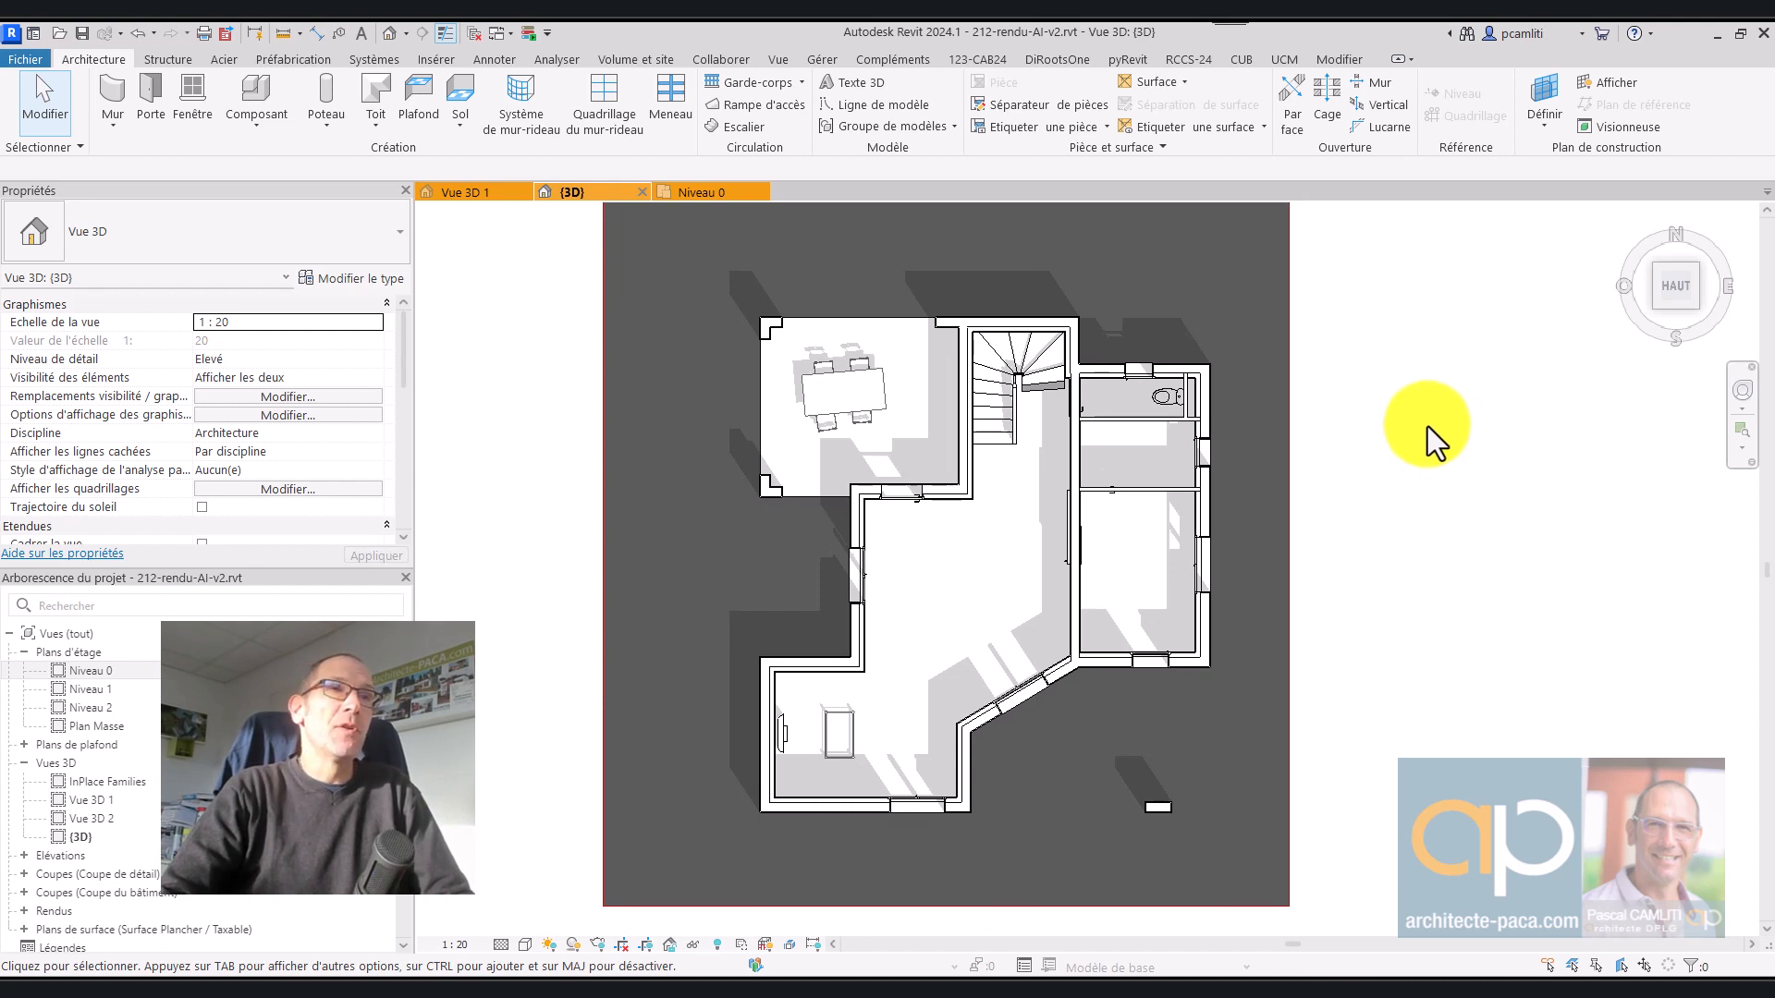
# Step: Capture the sectioned ground-floor top view with Screenpresso, selecting only the dark ground rectangle around the plan, and close the capture window
pyautogui.moveTo(1237, 26)
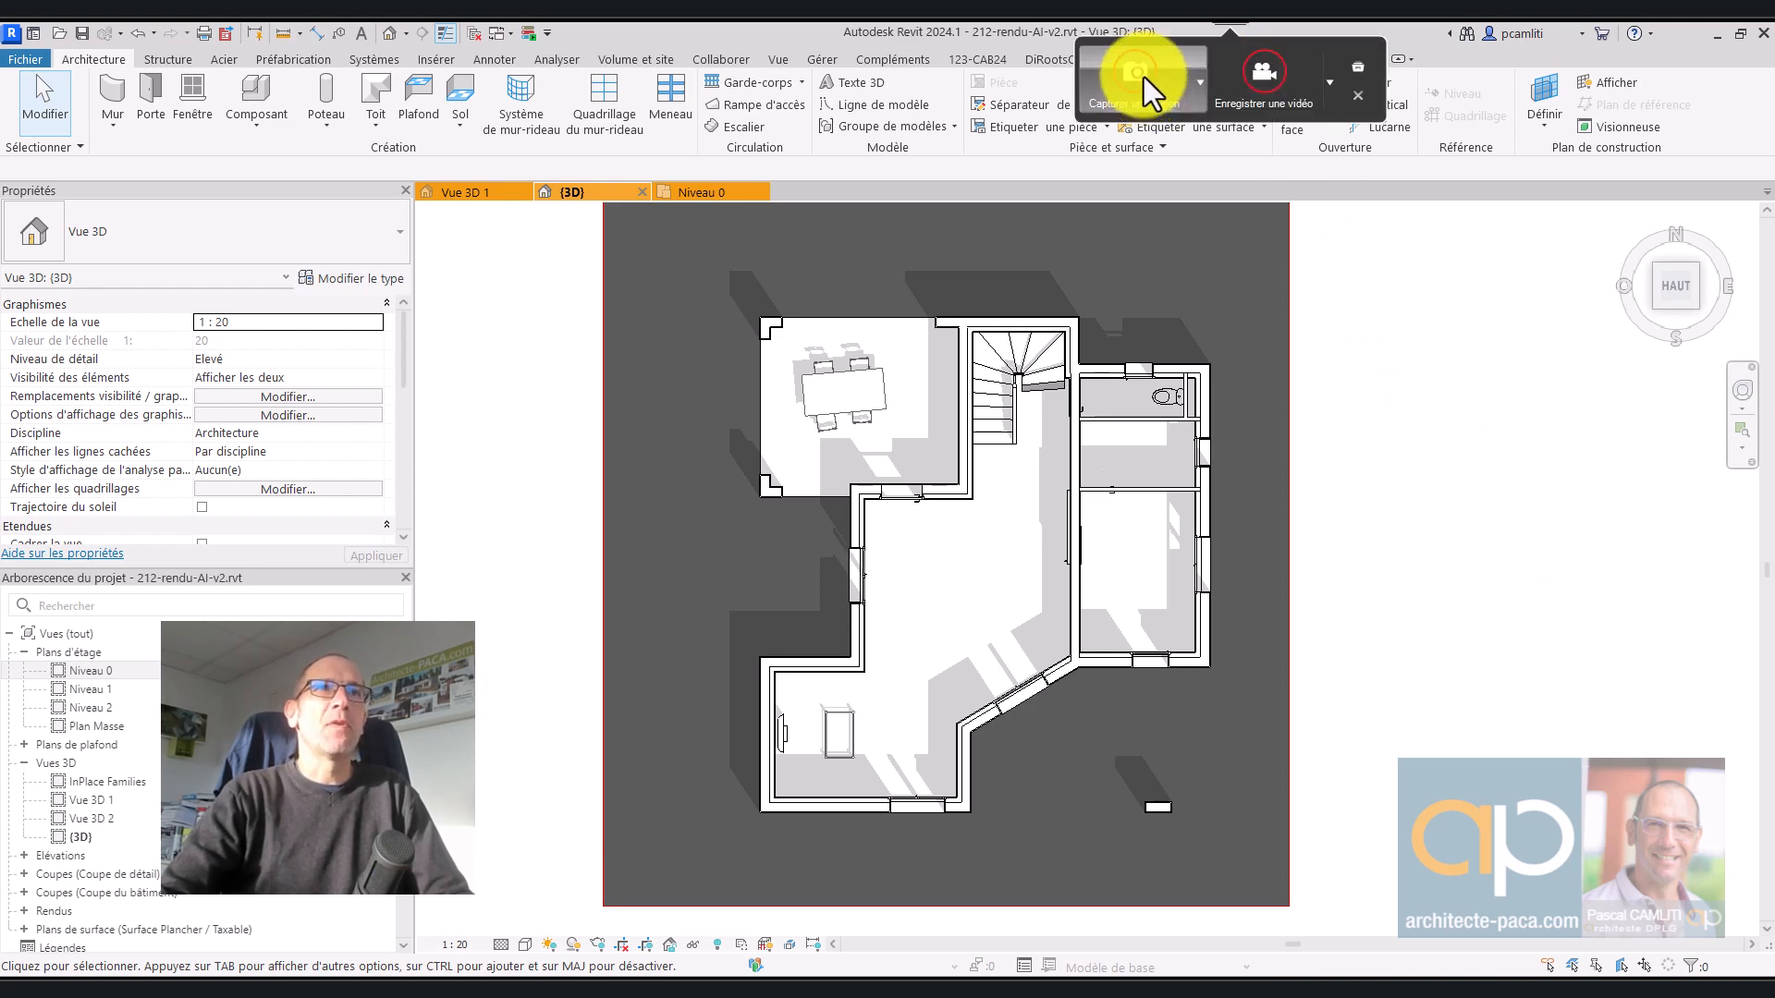
pyautogui.click(1145, 75)
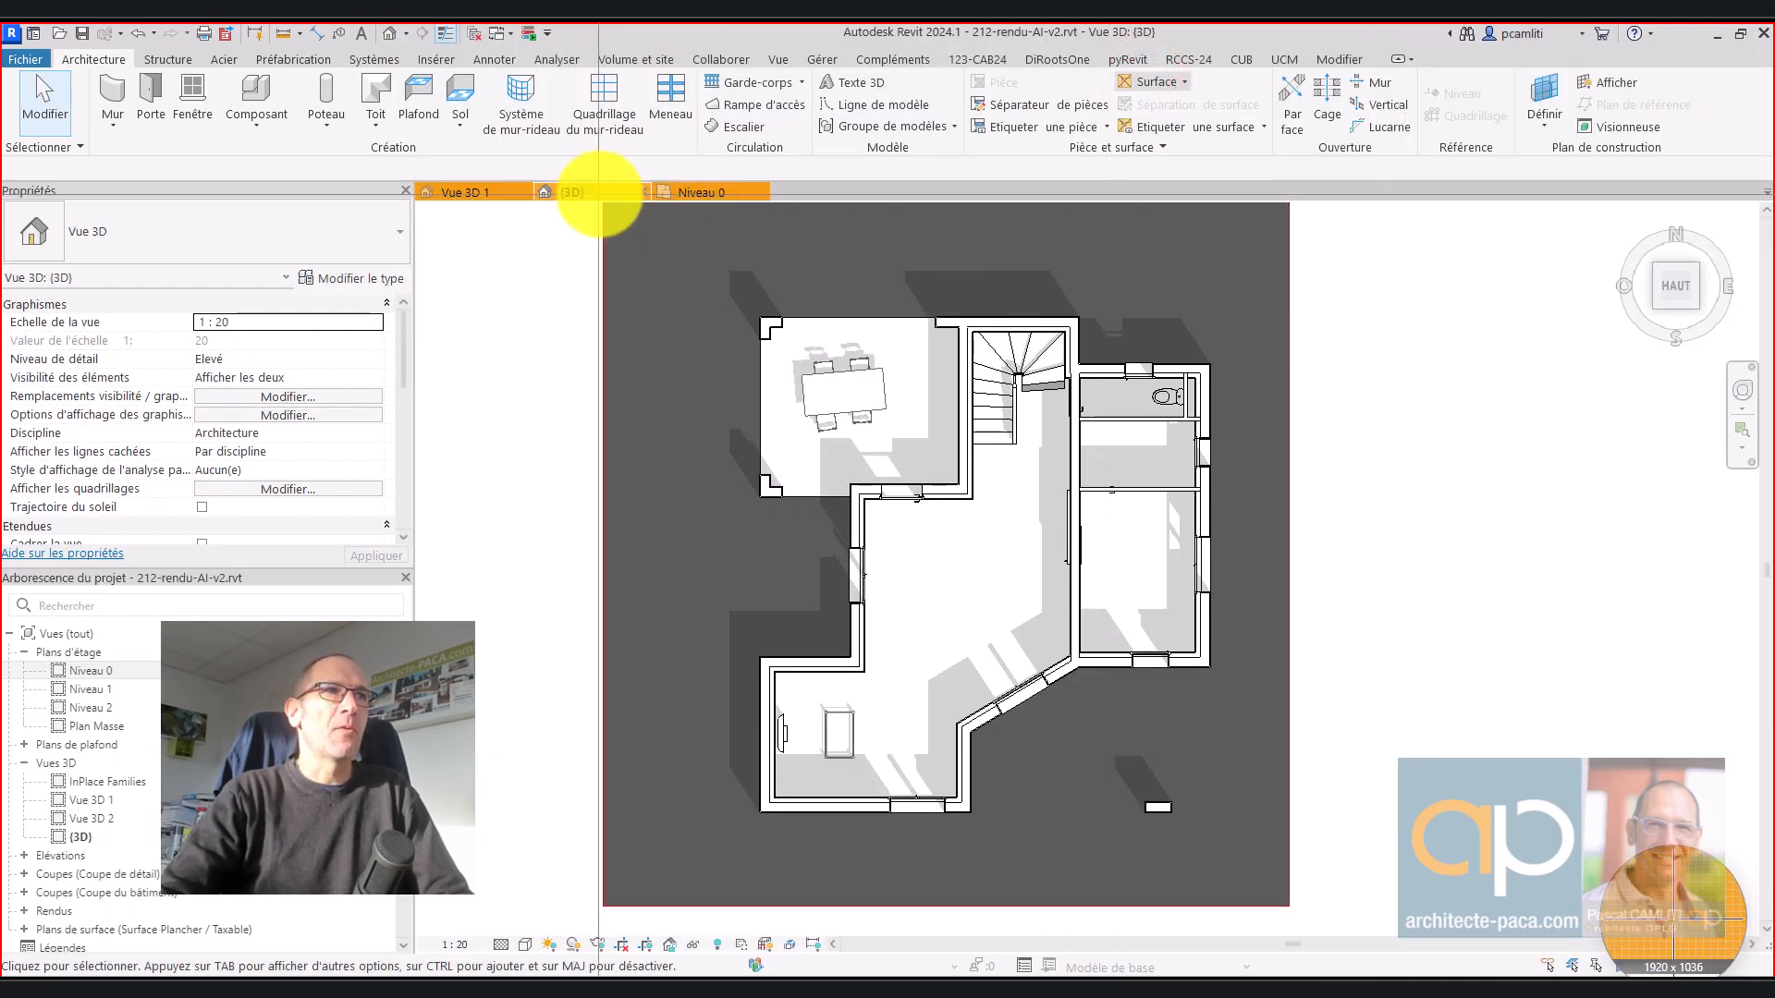
pyautogui.moveTo(602, 203); pyautogui.dragTo(1284, 906)
pyautogui.click(1097, 590)
pyautogui.click(1122, 393)
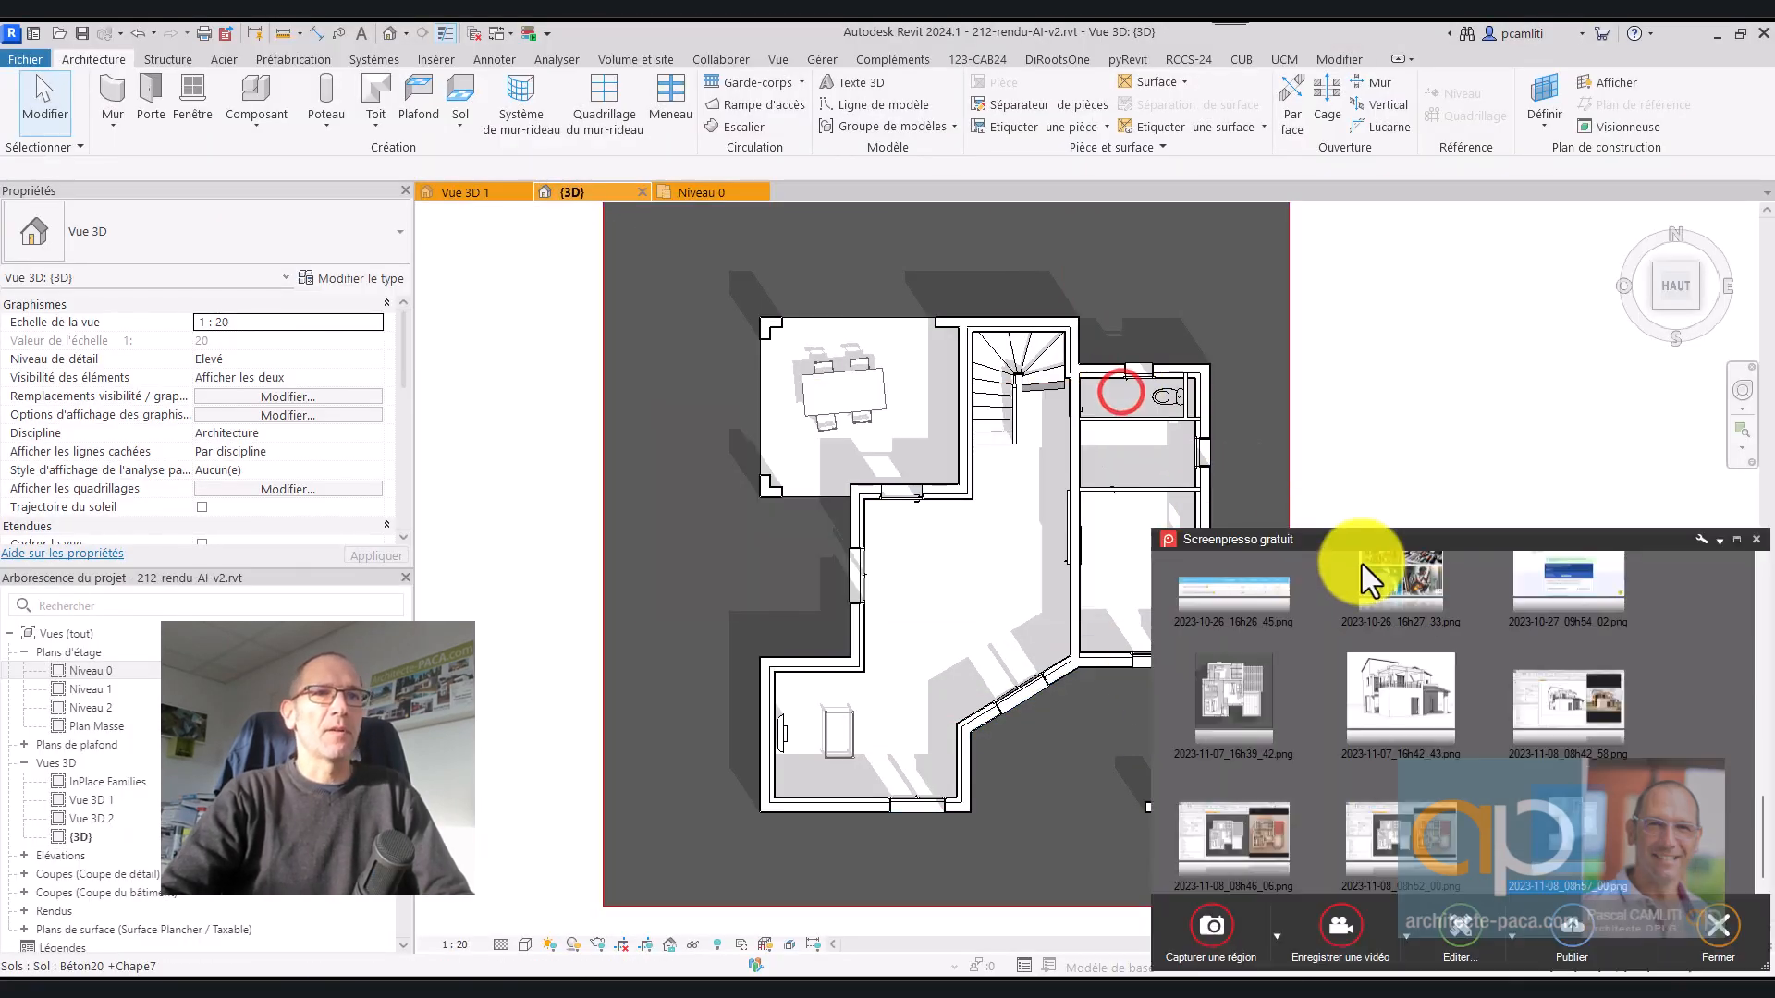
pyautogui.click(1755, 541)
pyautogui.click(1482, 617)
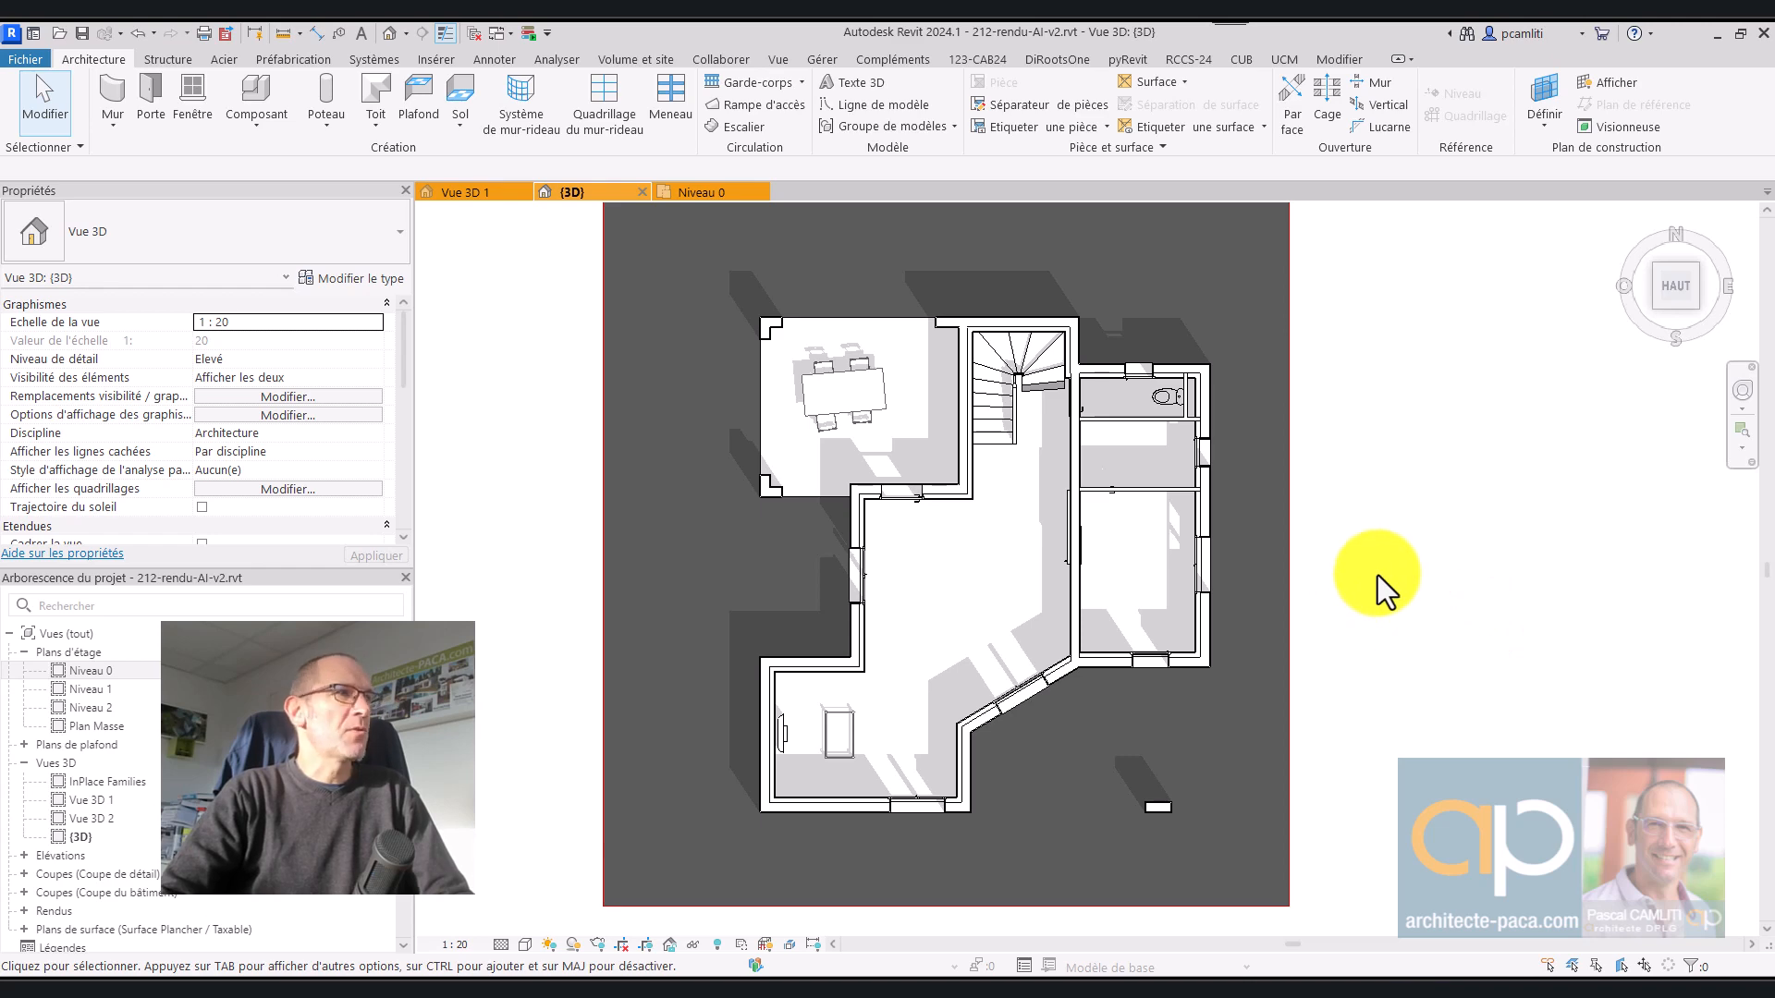
# Step: Switch to PromeAI's Sketch Rendering page in a maximized browser and load the house's exterior perspective drawing from the assets
pyautogui.moveTo(2, 71); pyautogui.dragTo(1100, 66)
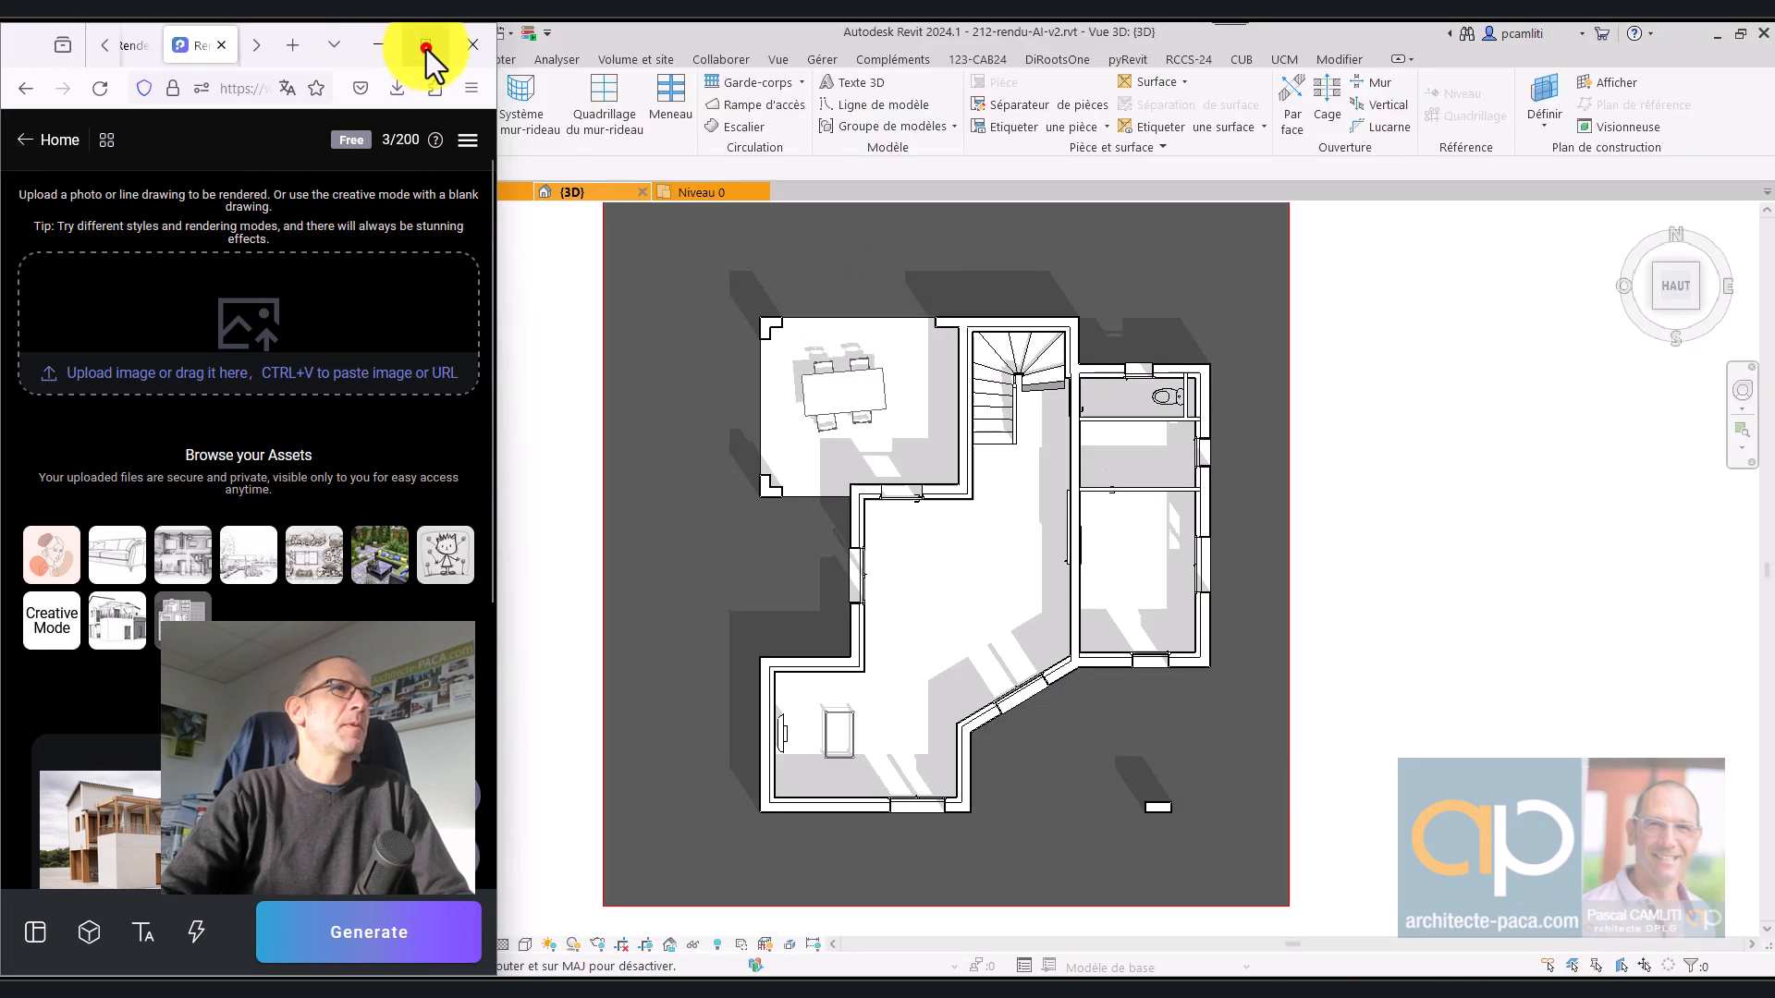
pyautogui.click(425, 44)
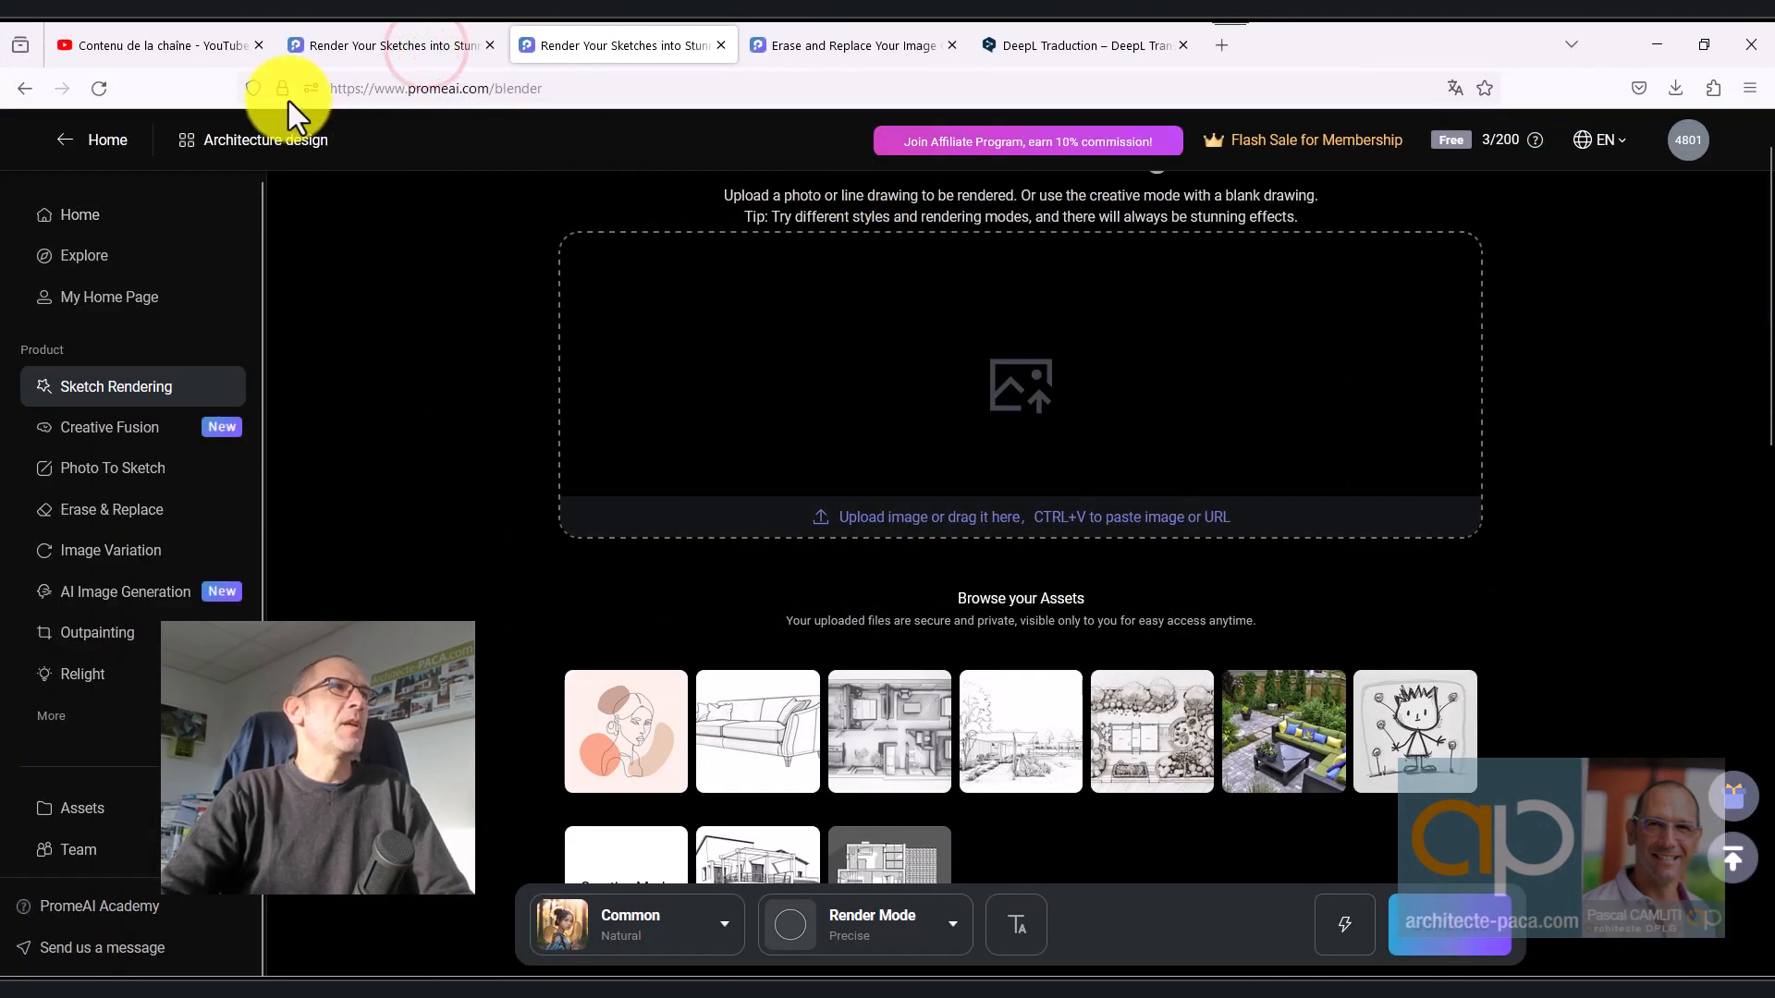
pyautogui.moveTo(408, 88); pyautogui.dragTo(450, 90)
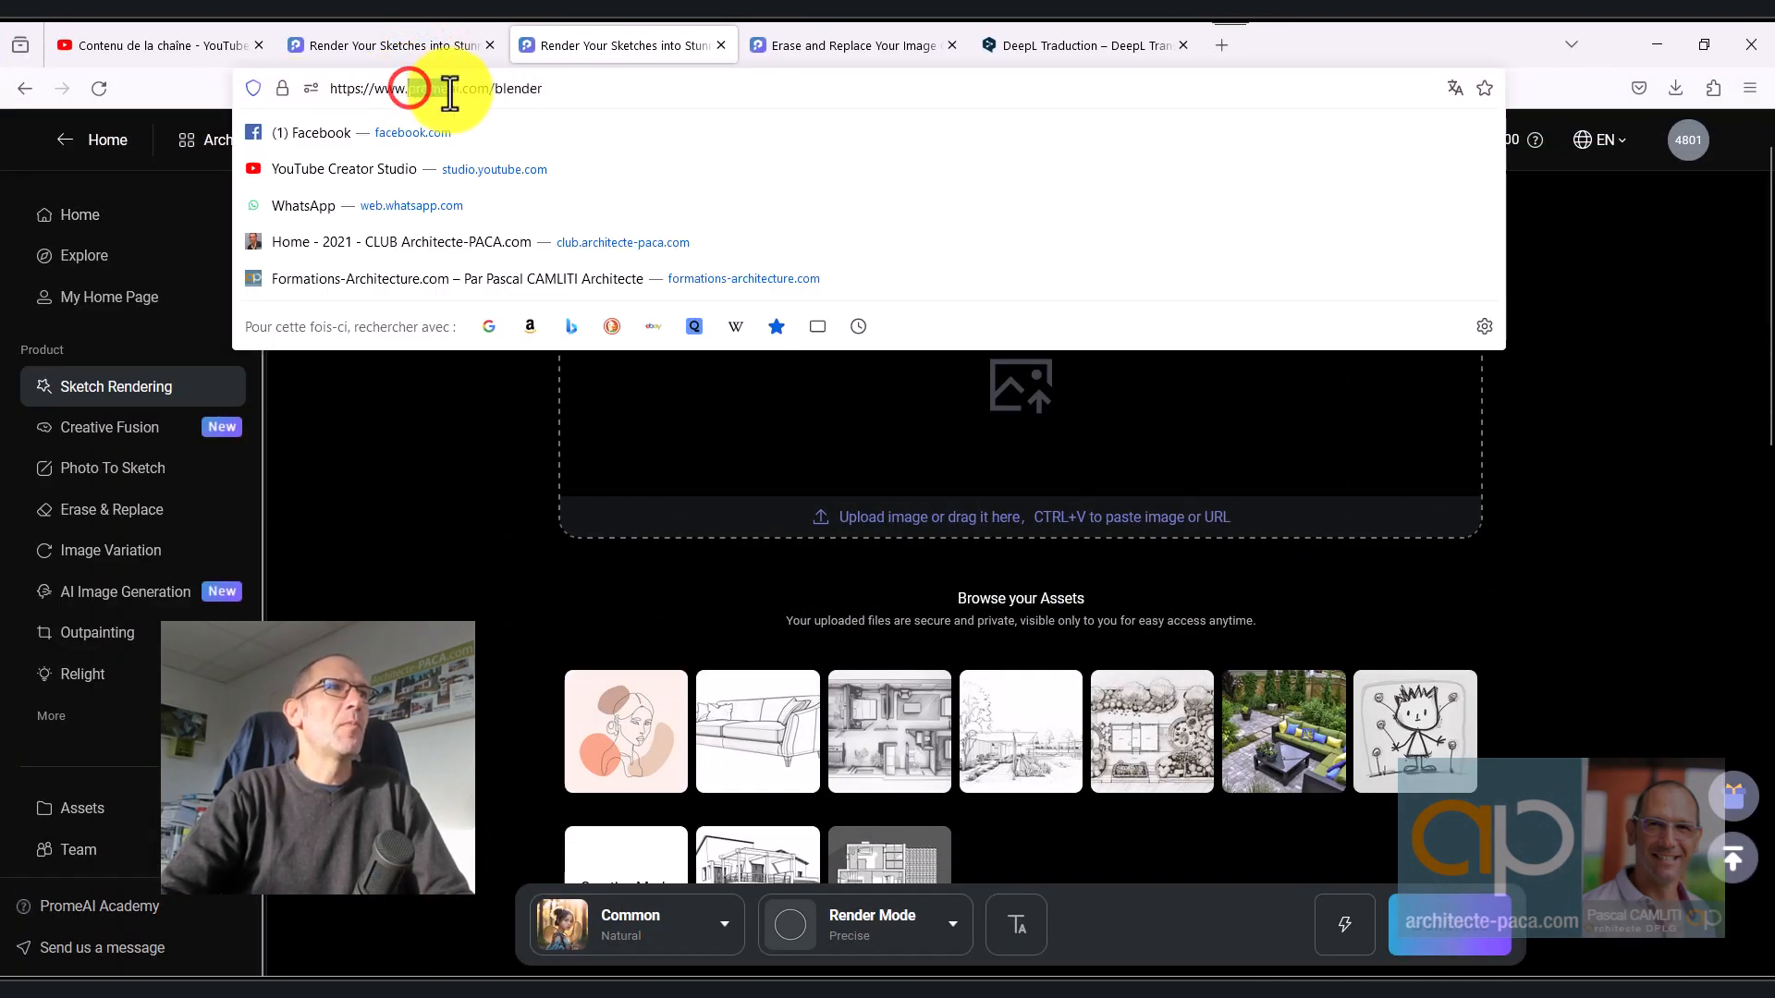
pyautogui.click(559, 87)
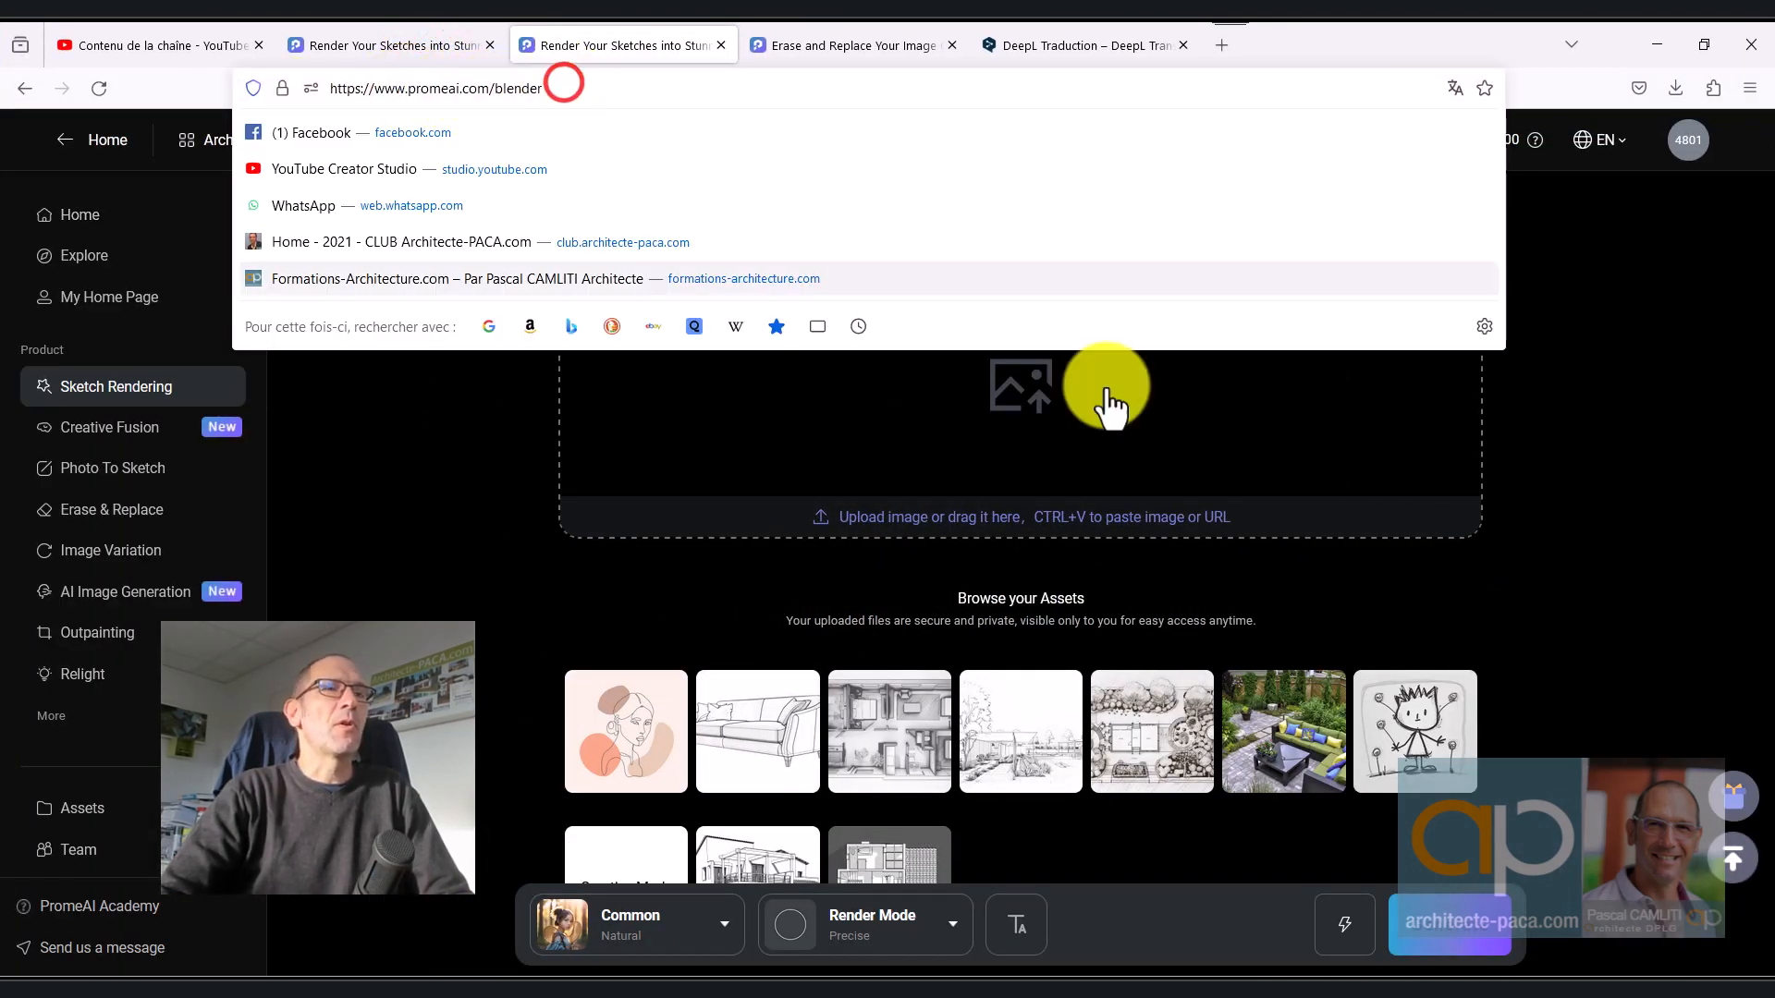
pyautogui.click(1624, 483)
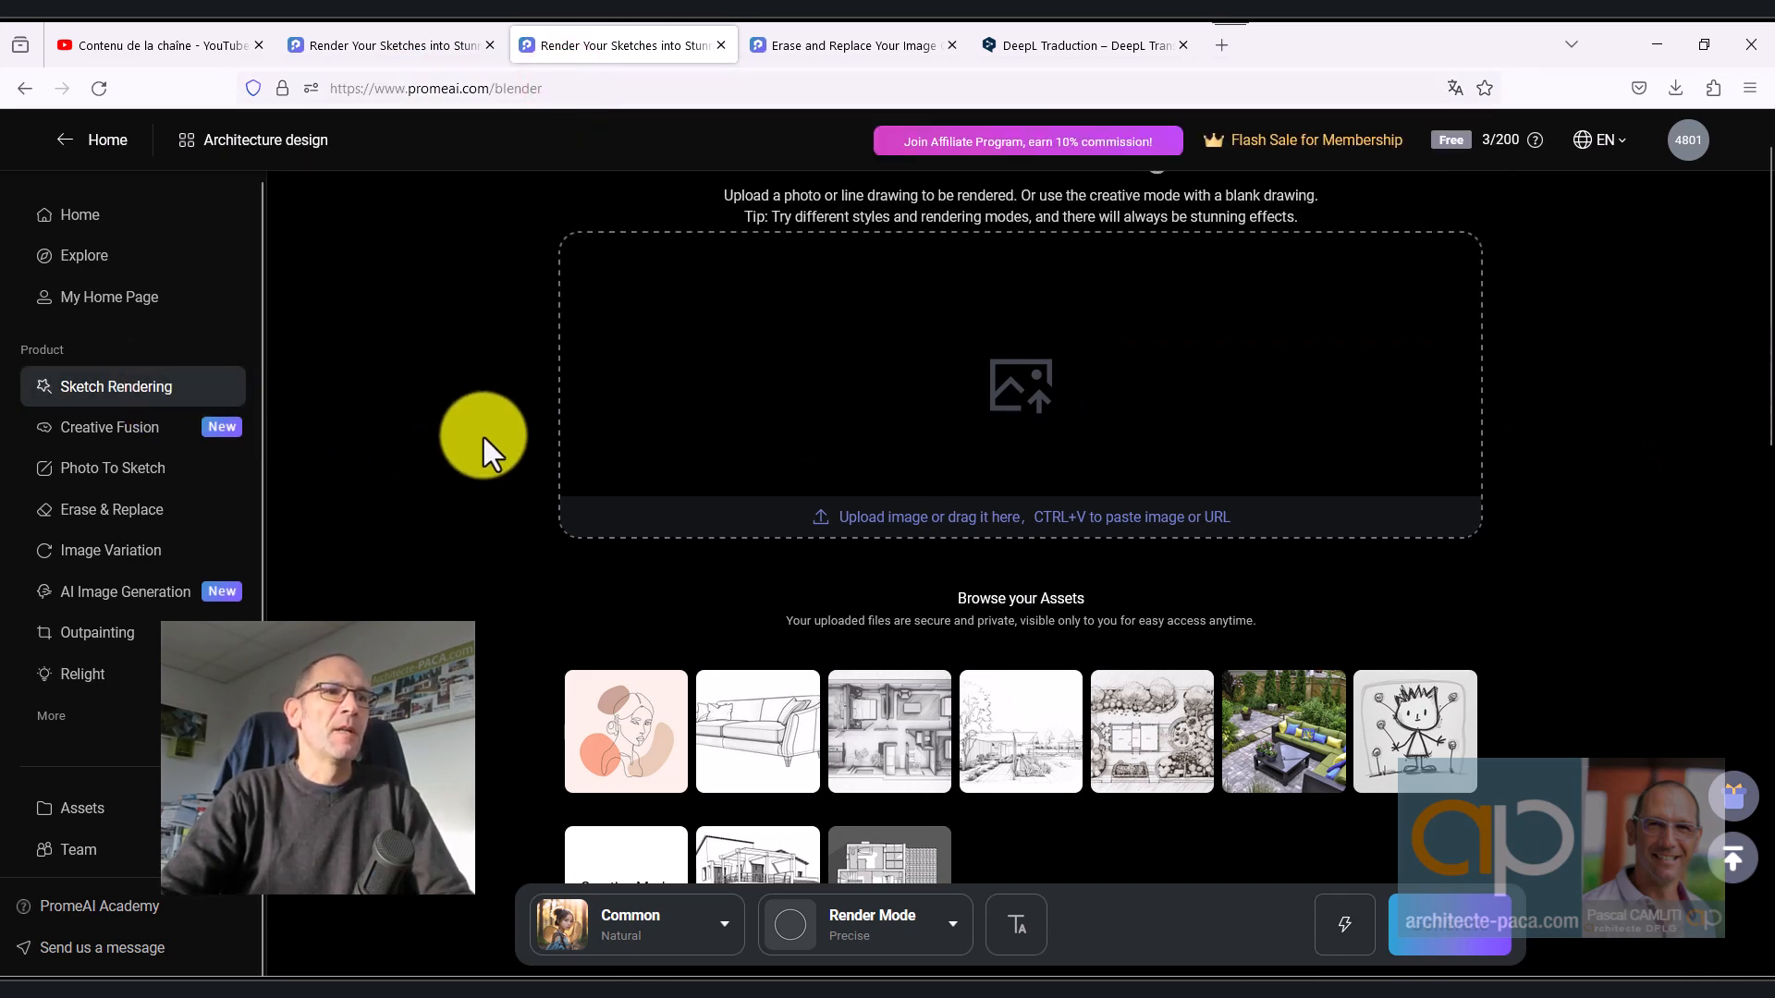
pyautogui.scroll(-3, 484, 436)
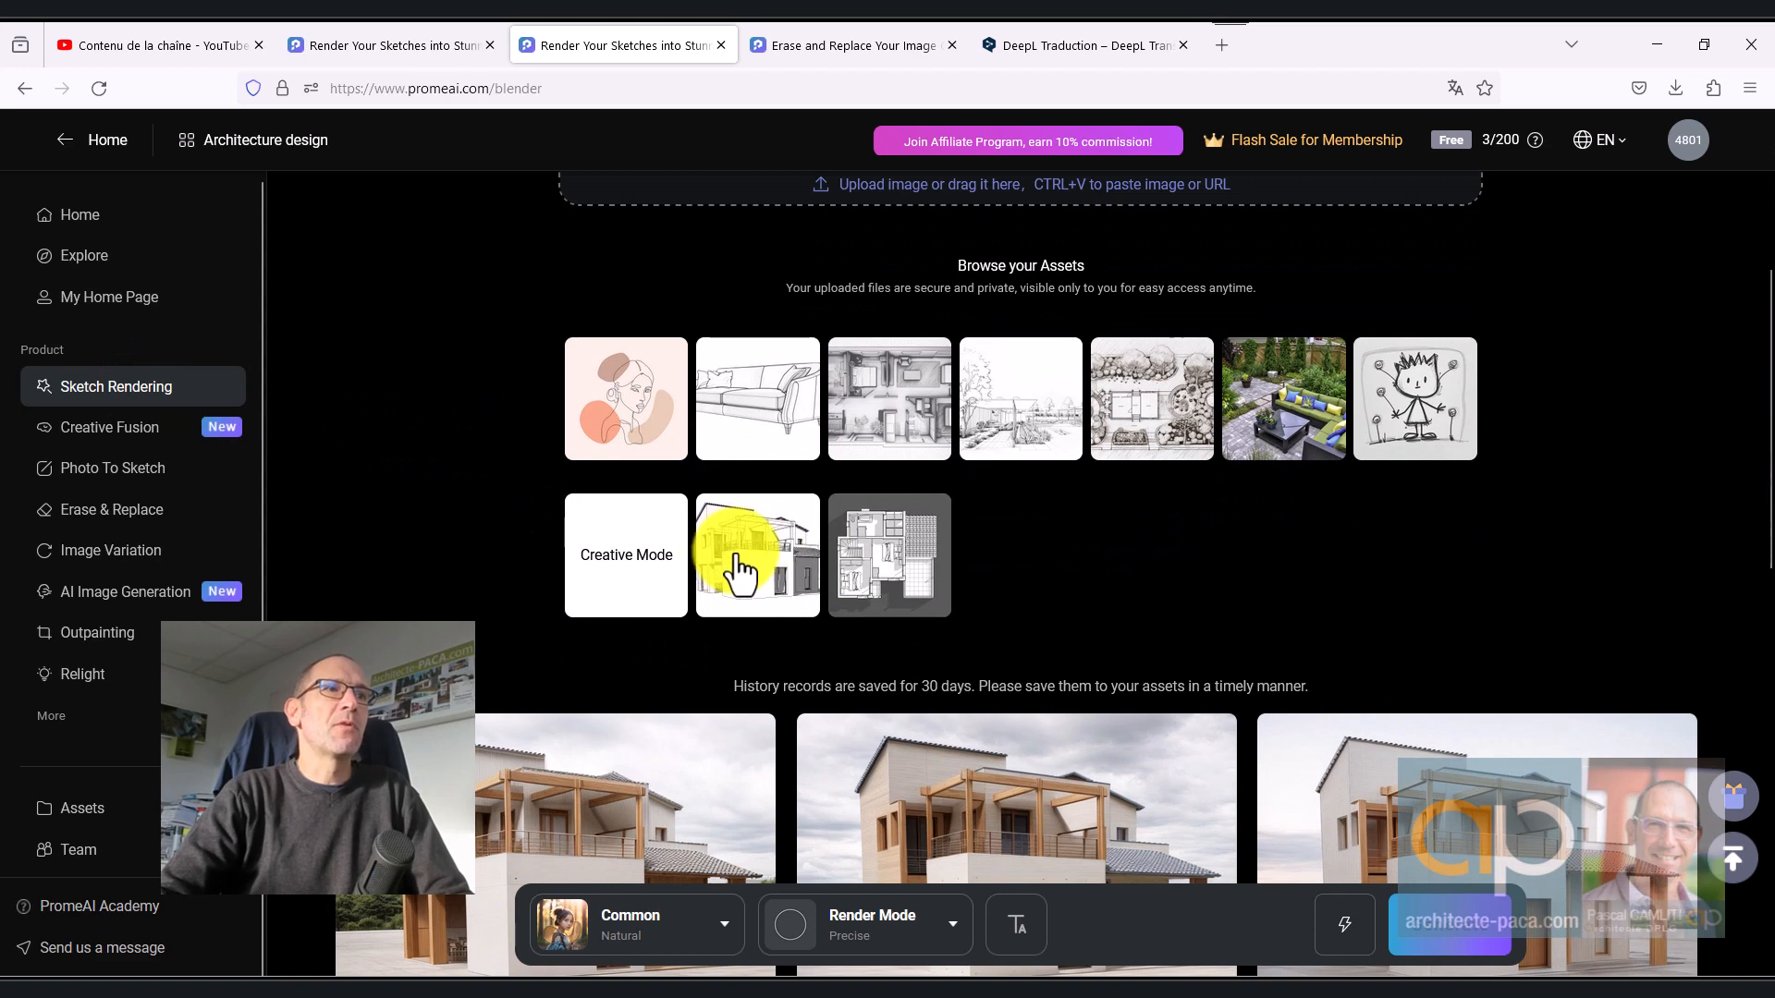
pyautogui.click(735, 551)
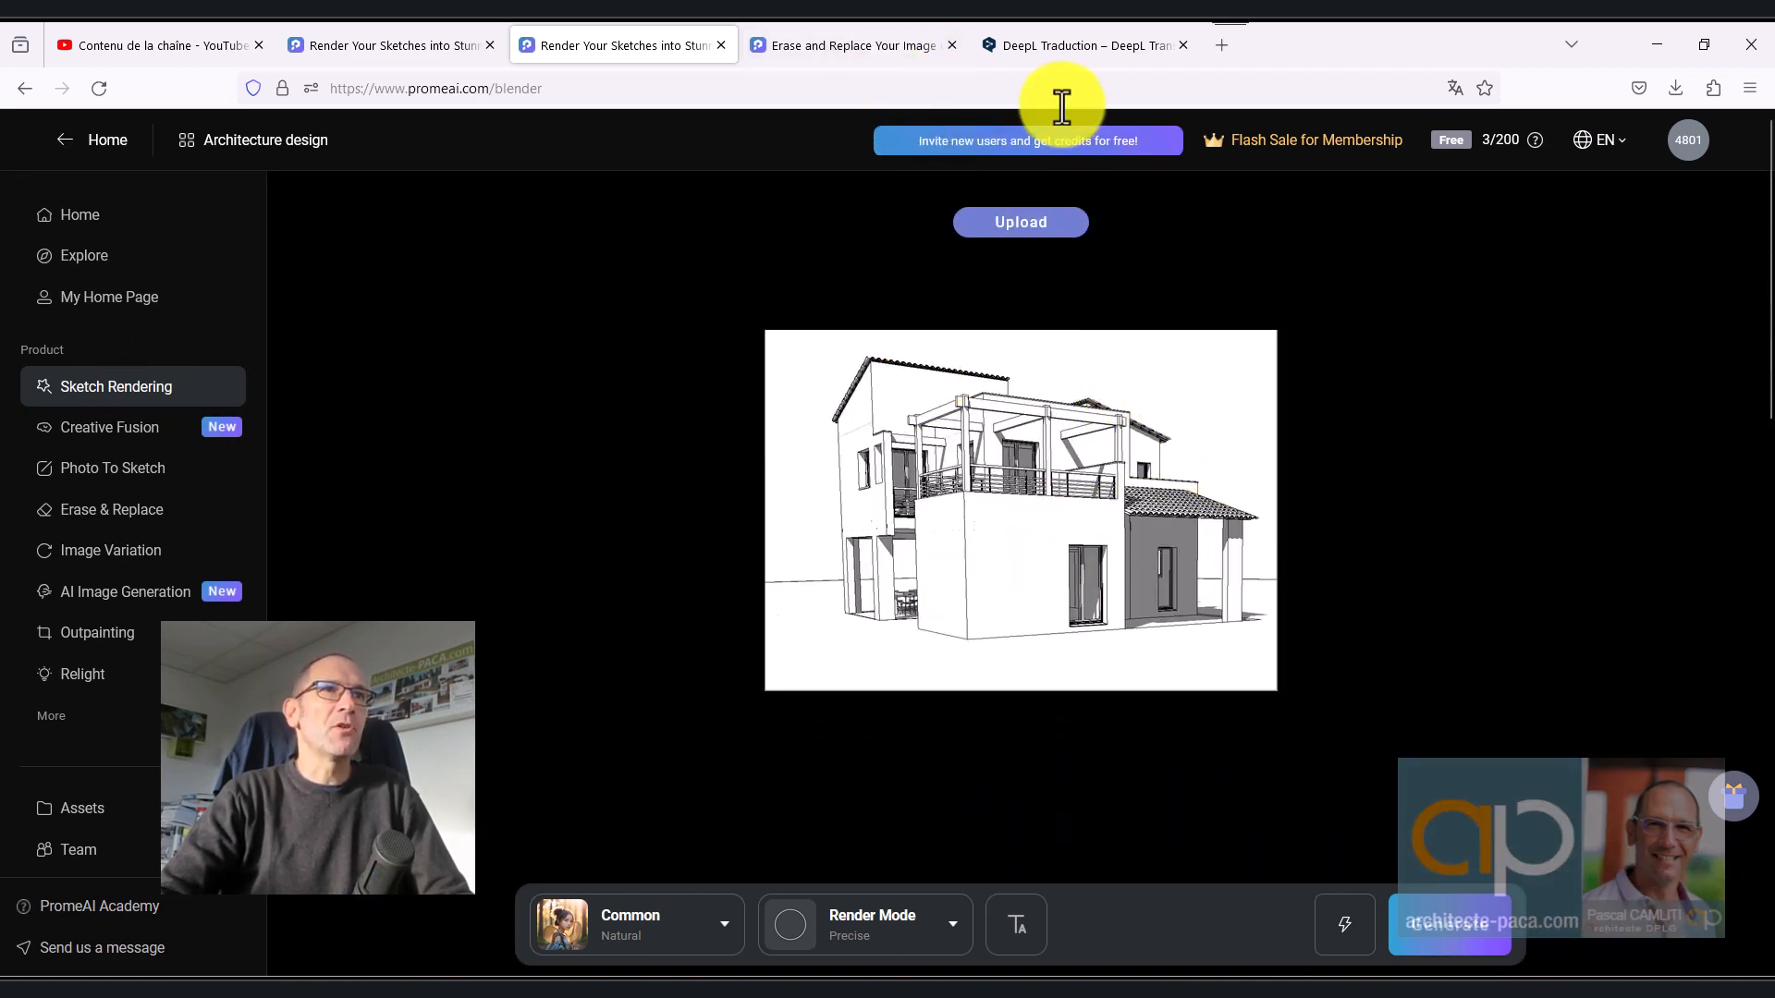
# Step: Return to Revit and show the exterior perspective of the house in Vue 3D 1, framed large in the drawing area
pyautogui.click(1659, 44)
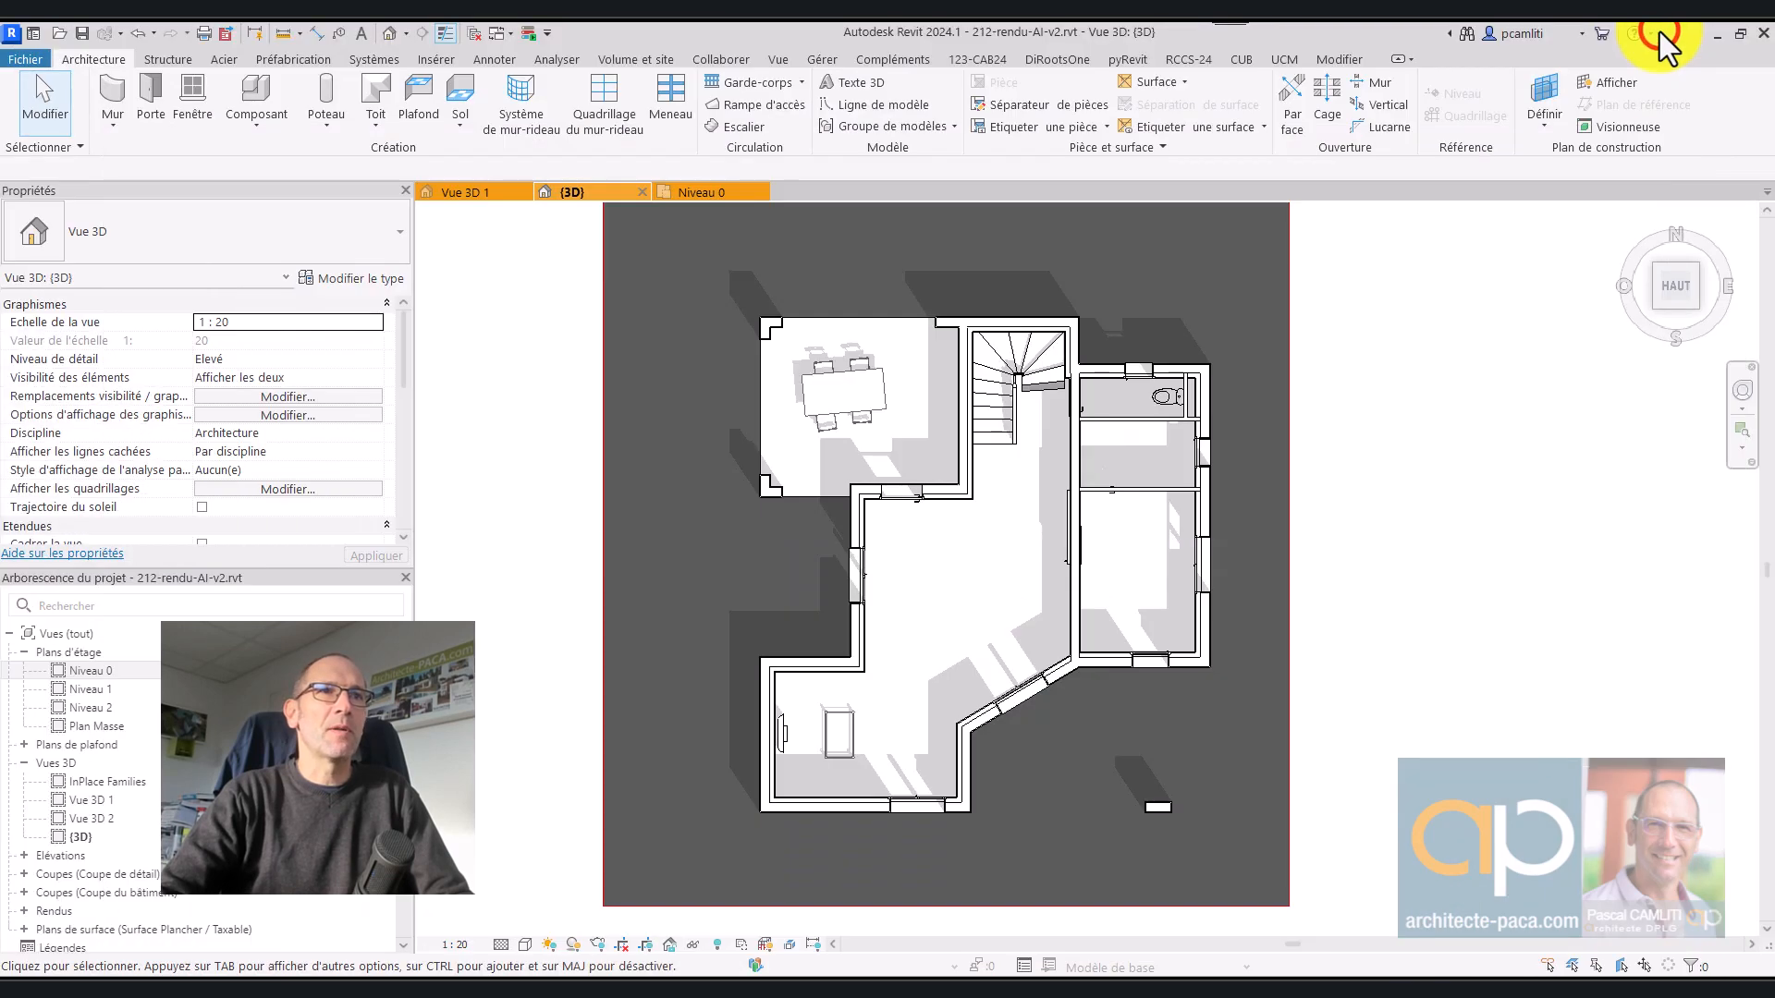
pyautogui.click(1570, 485)
pyautogui.click(464, 196)
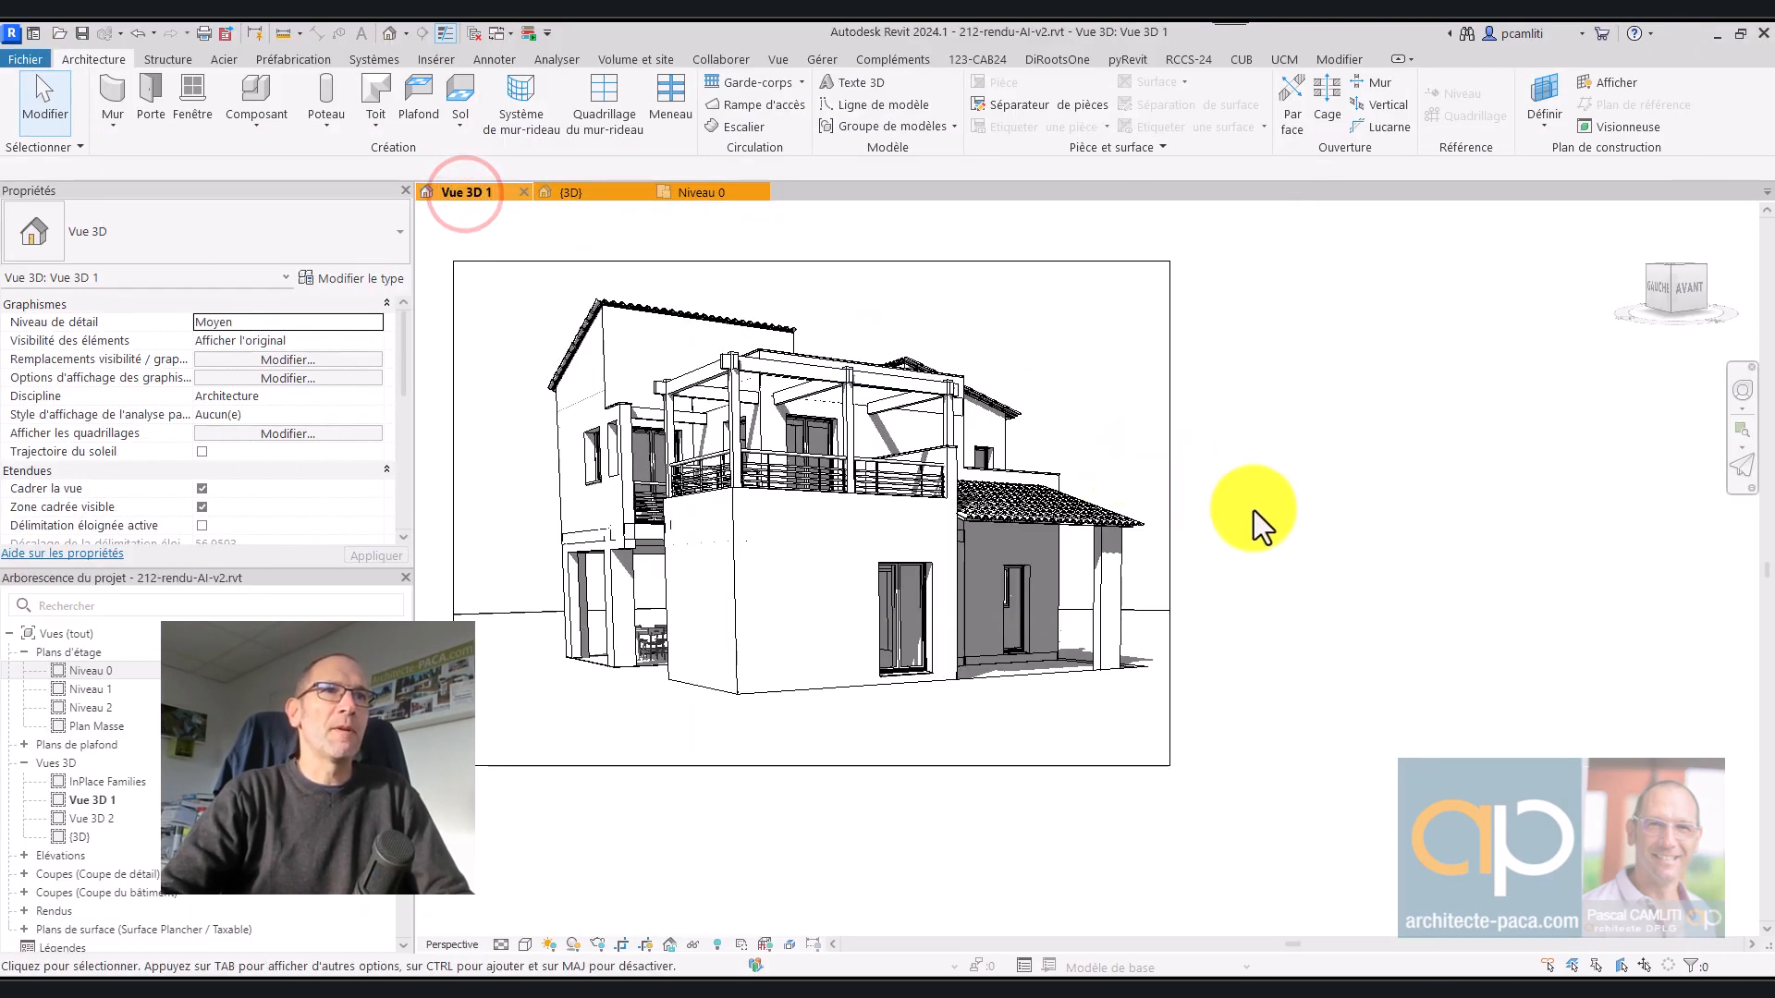
pyautogui.scroll(2, 1427, 525)
pyautogui.moveTo(1427, 526)
pyautogui.mouseDown(button='middle')
pyautogui.moveTo(1609, 563)
pyautogui.moveTo(1616, 602)
pyautogui.mouseUp(button='middle')
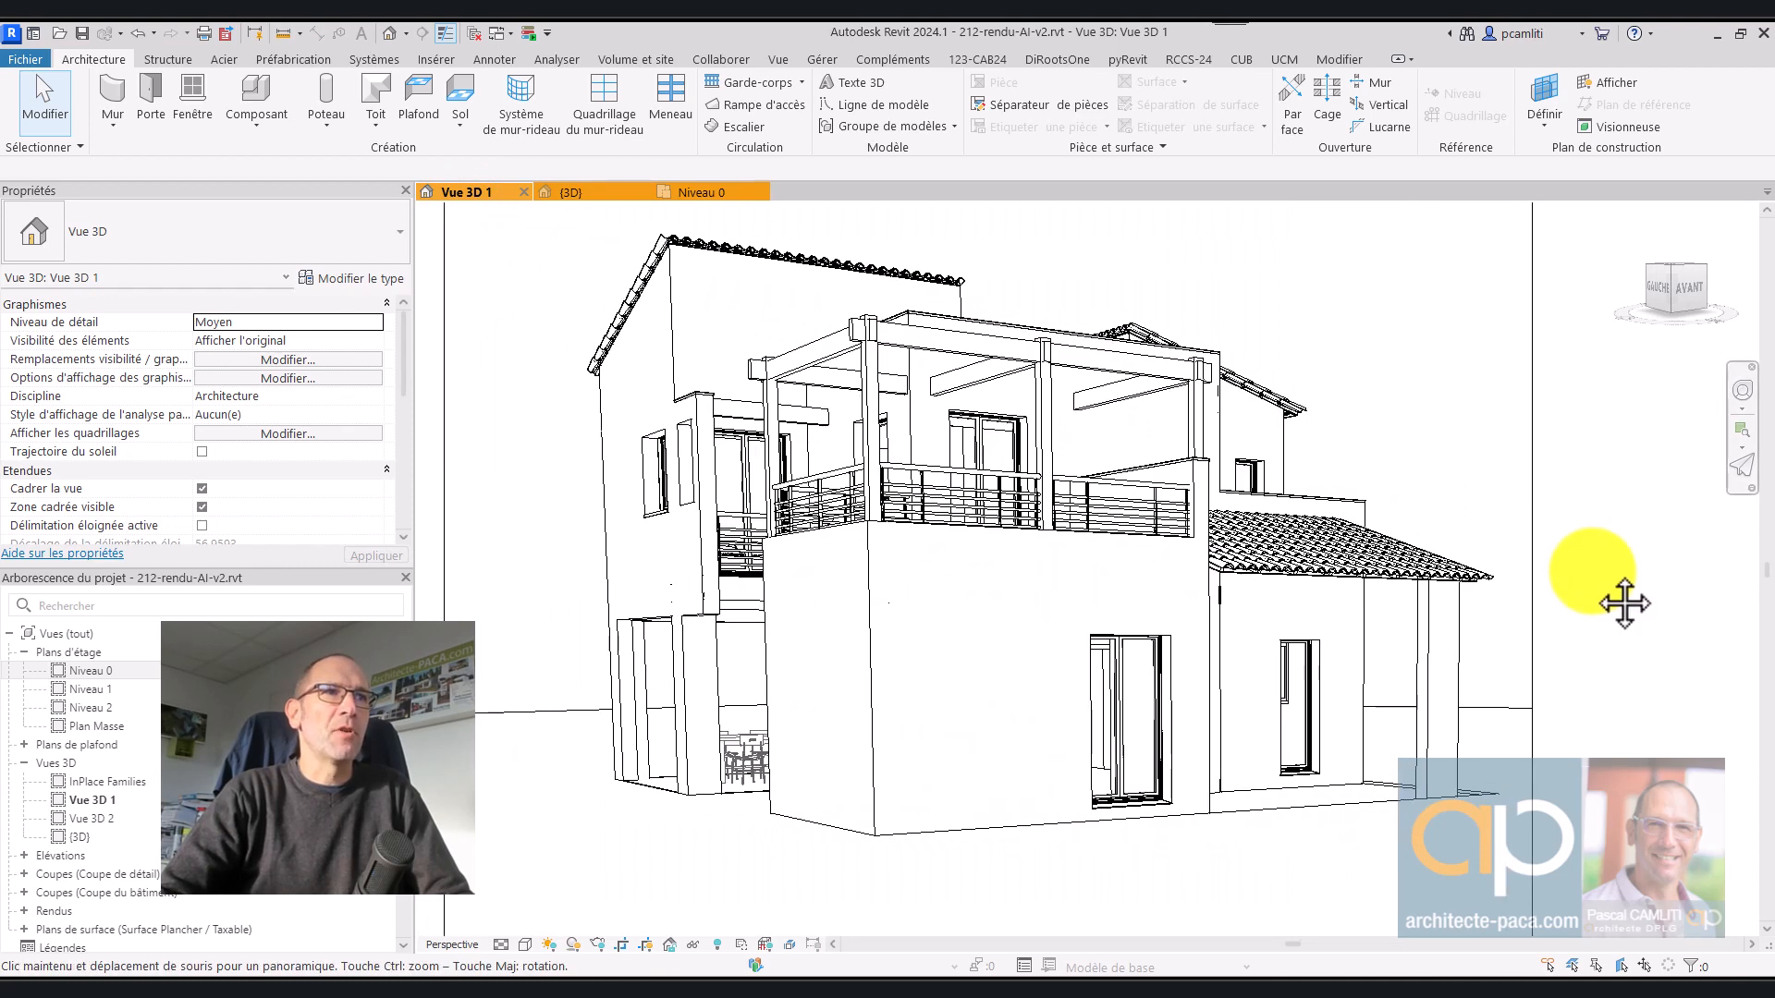
# Step: Bring up the Screenpresso capture library and open the latest ground-floor plan capture, 2023-11-08_08h57_00.png, in the image editor
pyautogui.moveTo(1212, 32)
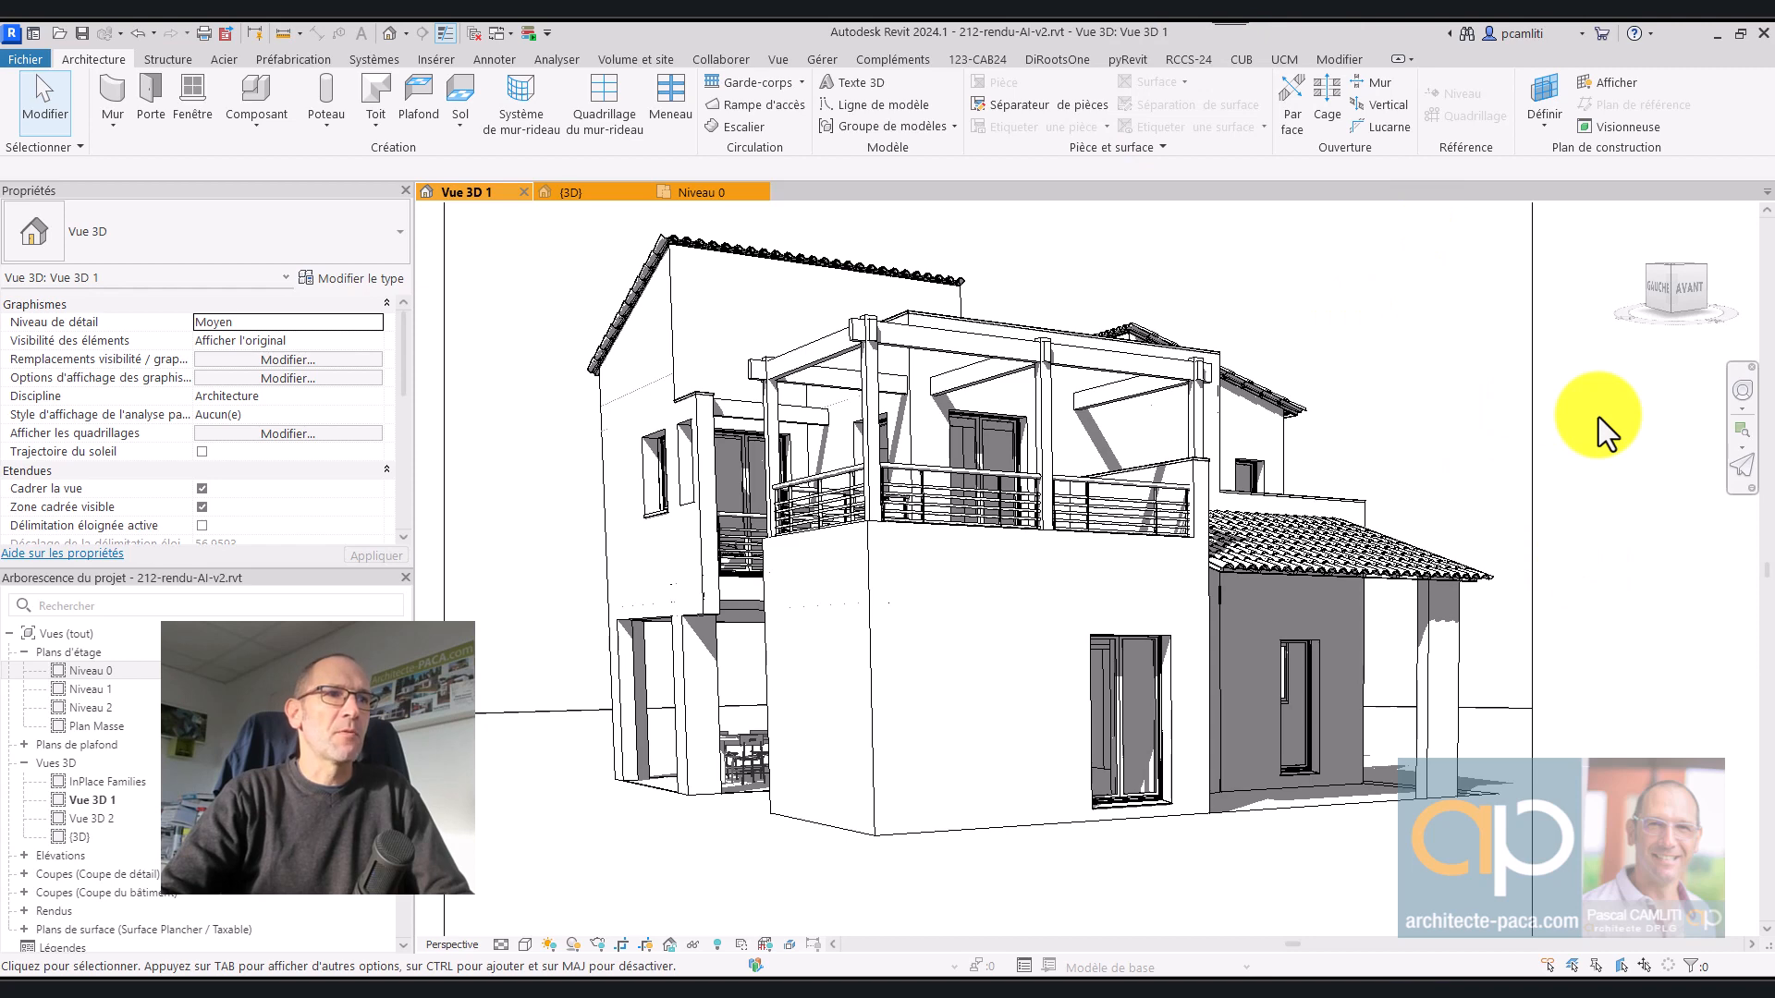
pyautogui.click(1564, 975)
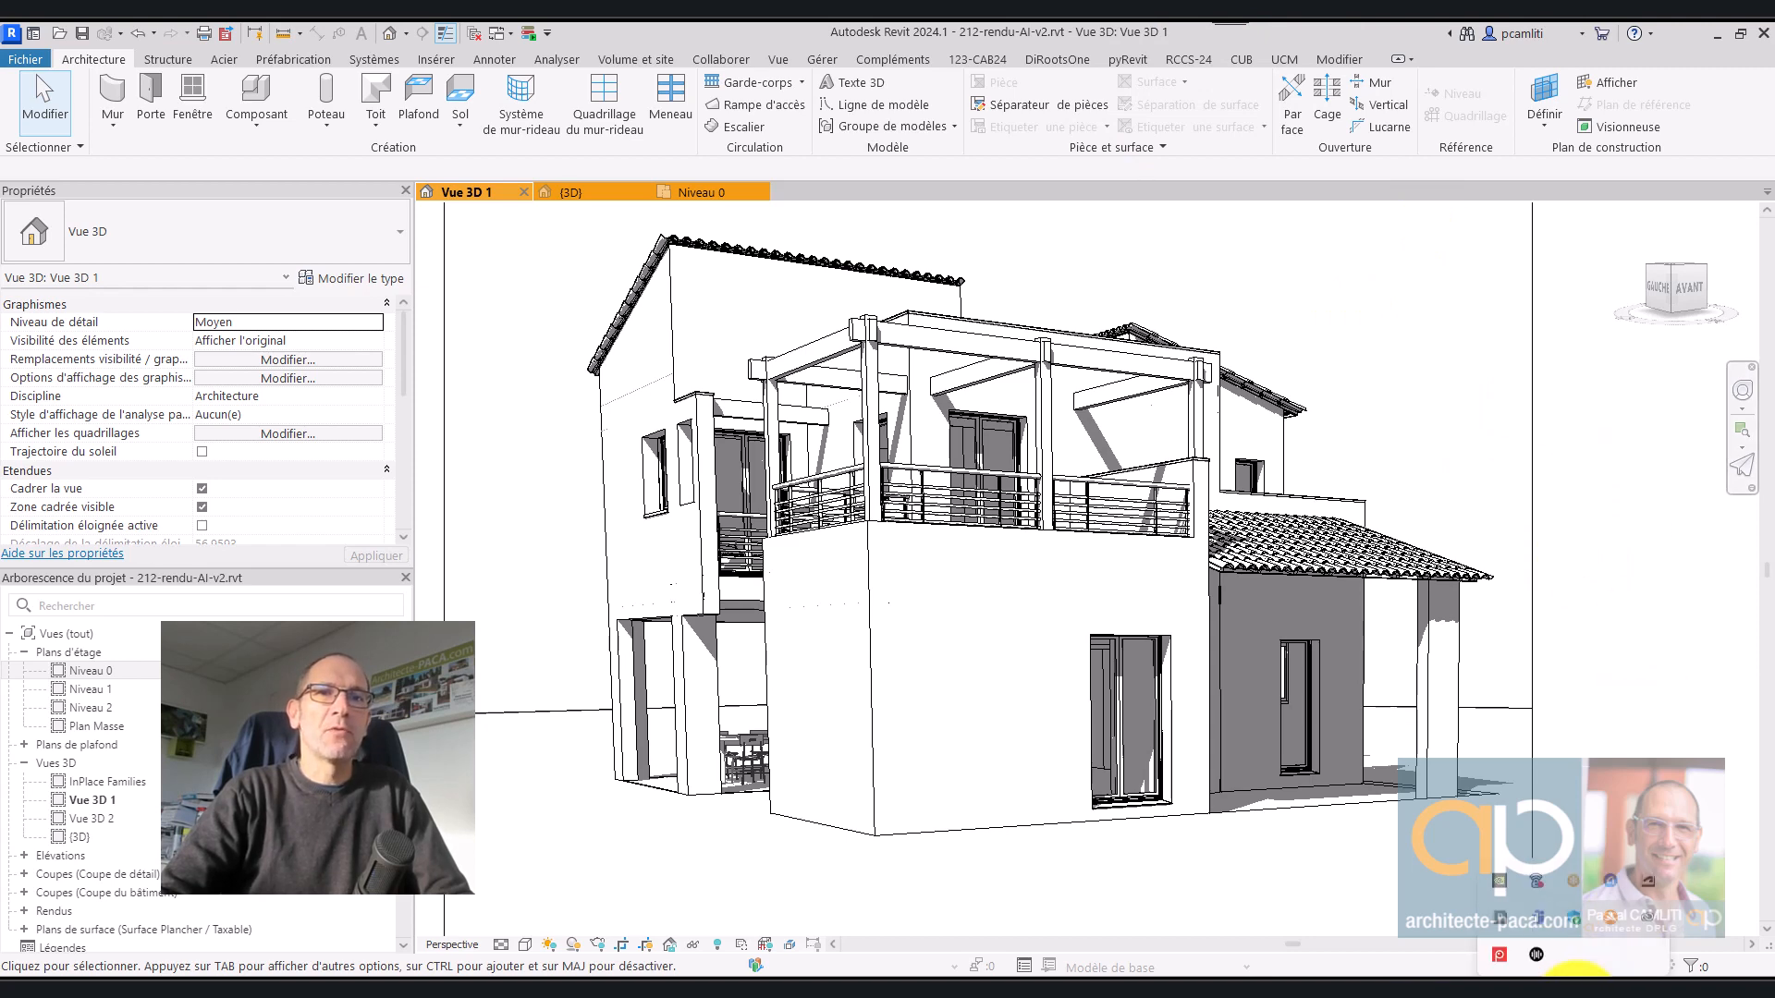
pyautogui.click(1508, 944)
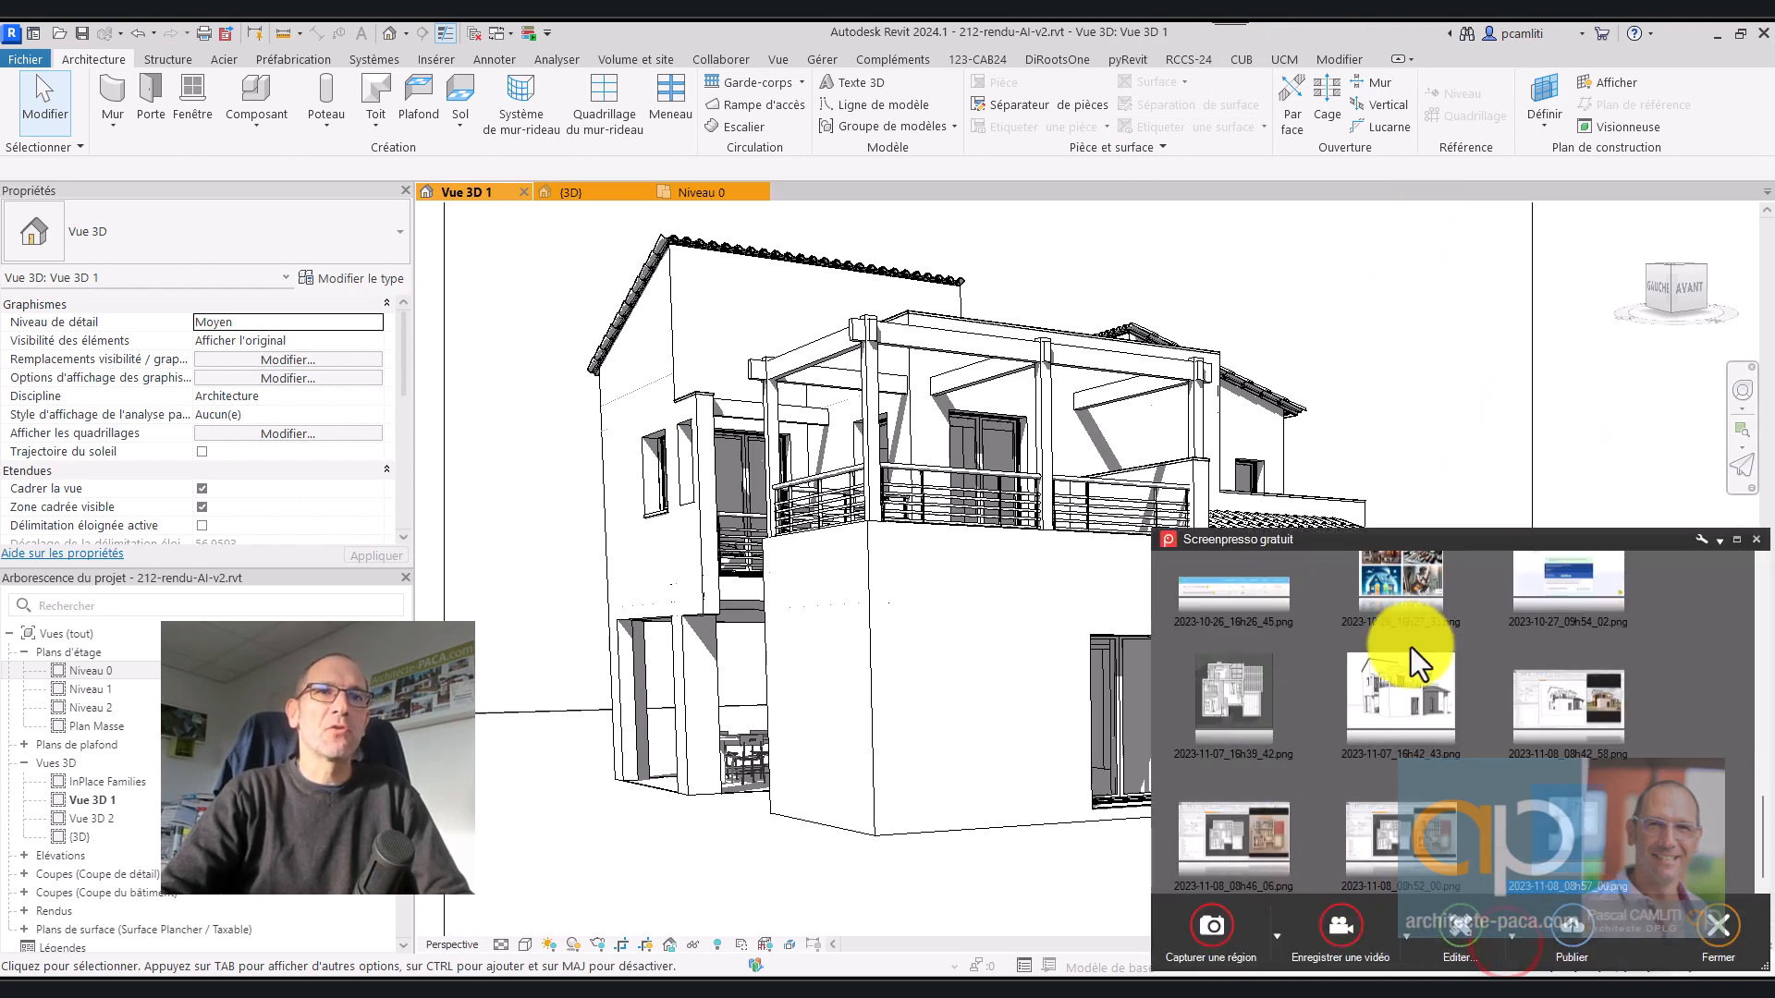
pyautogui.click(1641, 442)
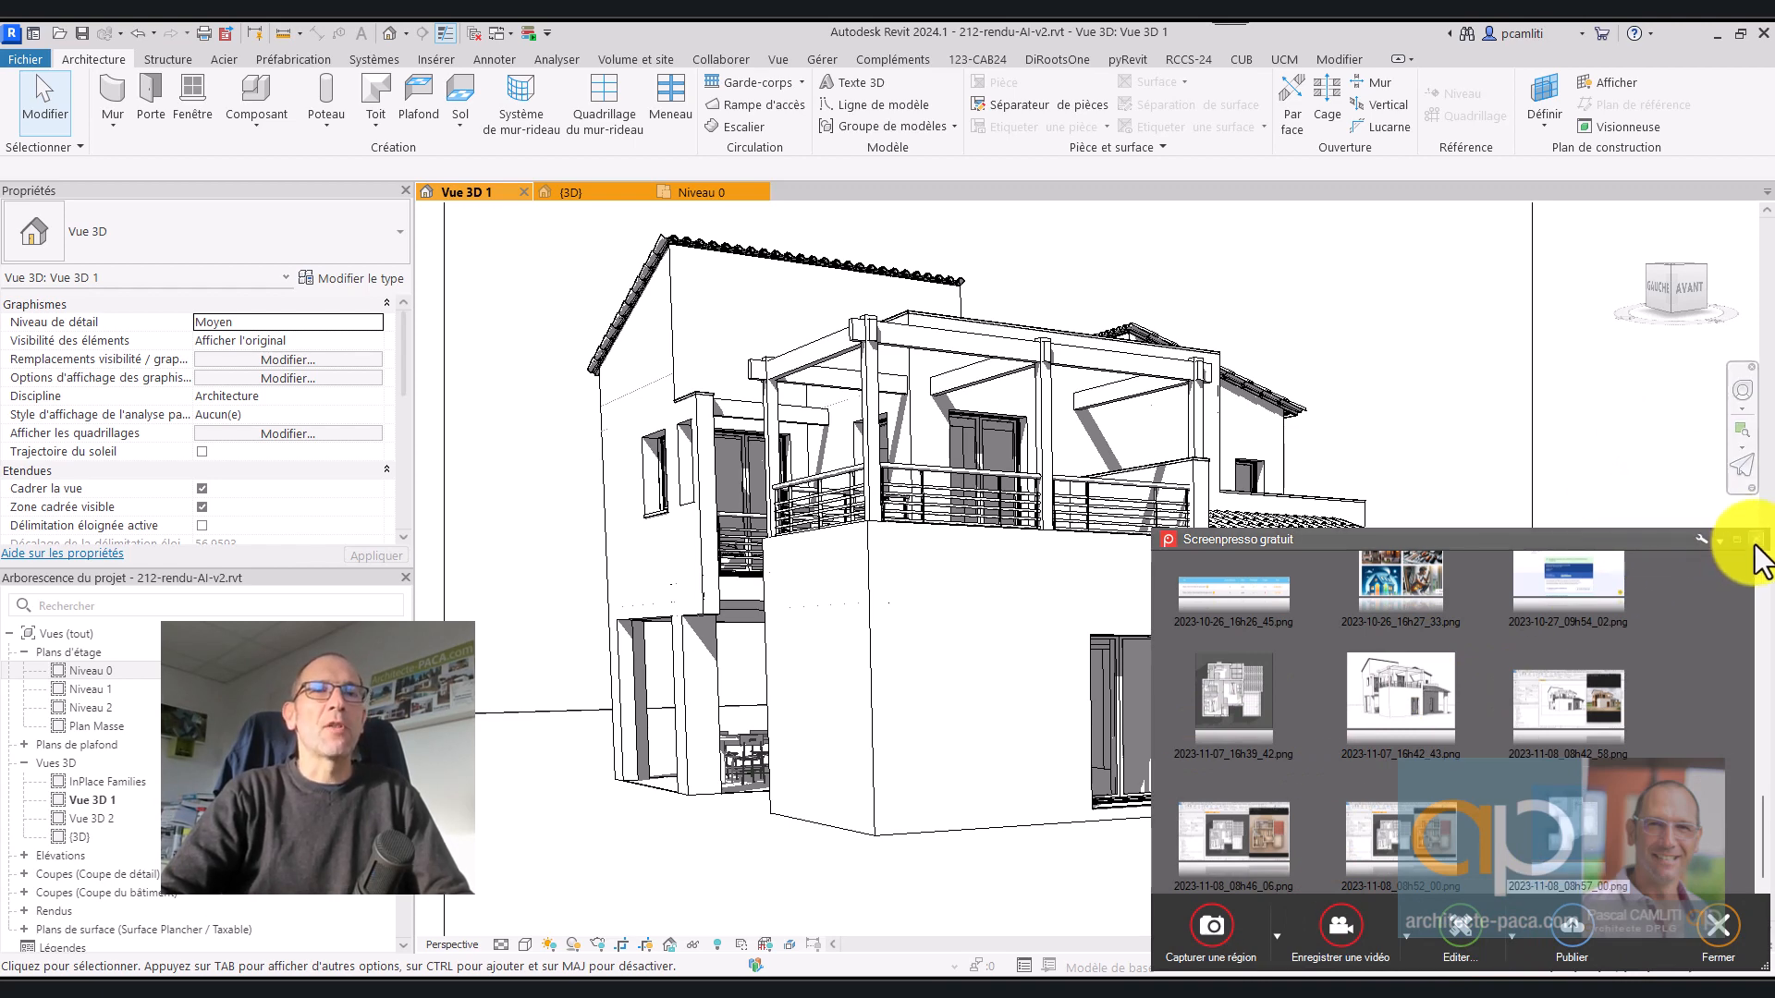
pyautogui.doubleClick(1581, 843)
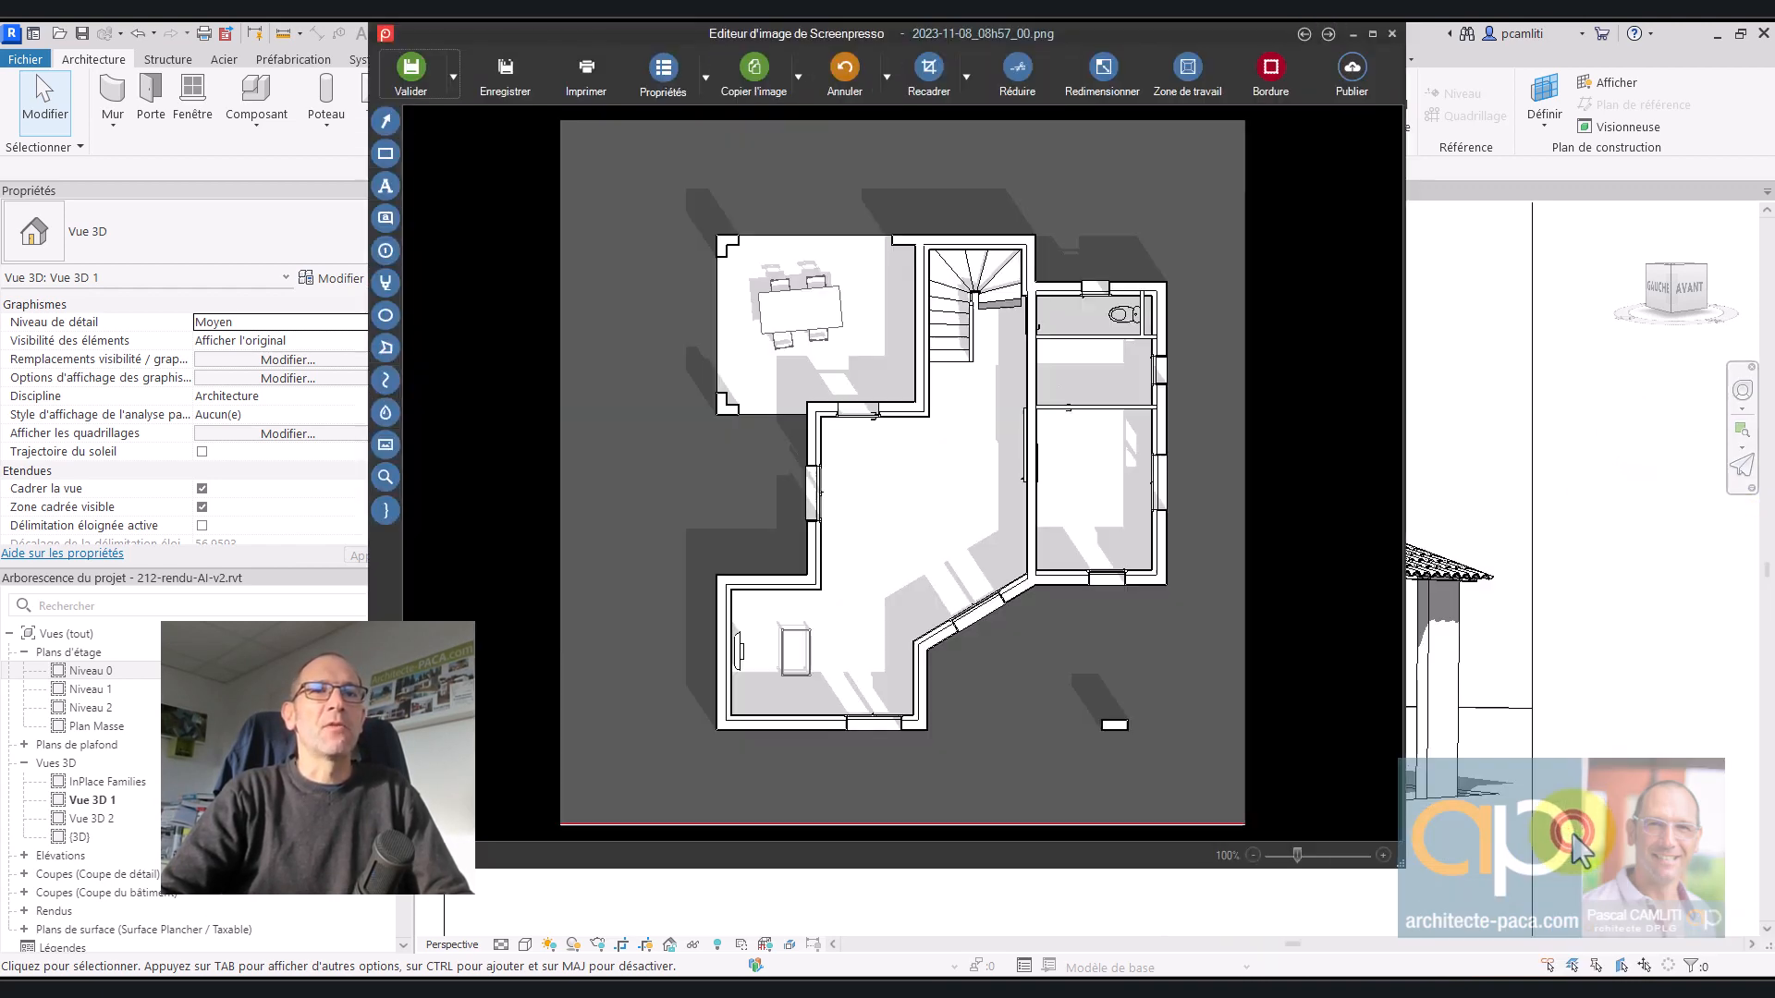
# Step: Annotate the plan capture with a red arrow toward the dining table and number marker 1 in the central room, and close Screenpresso
pyautogui.click(385, 121)
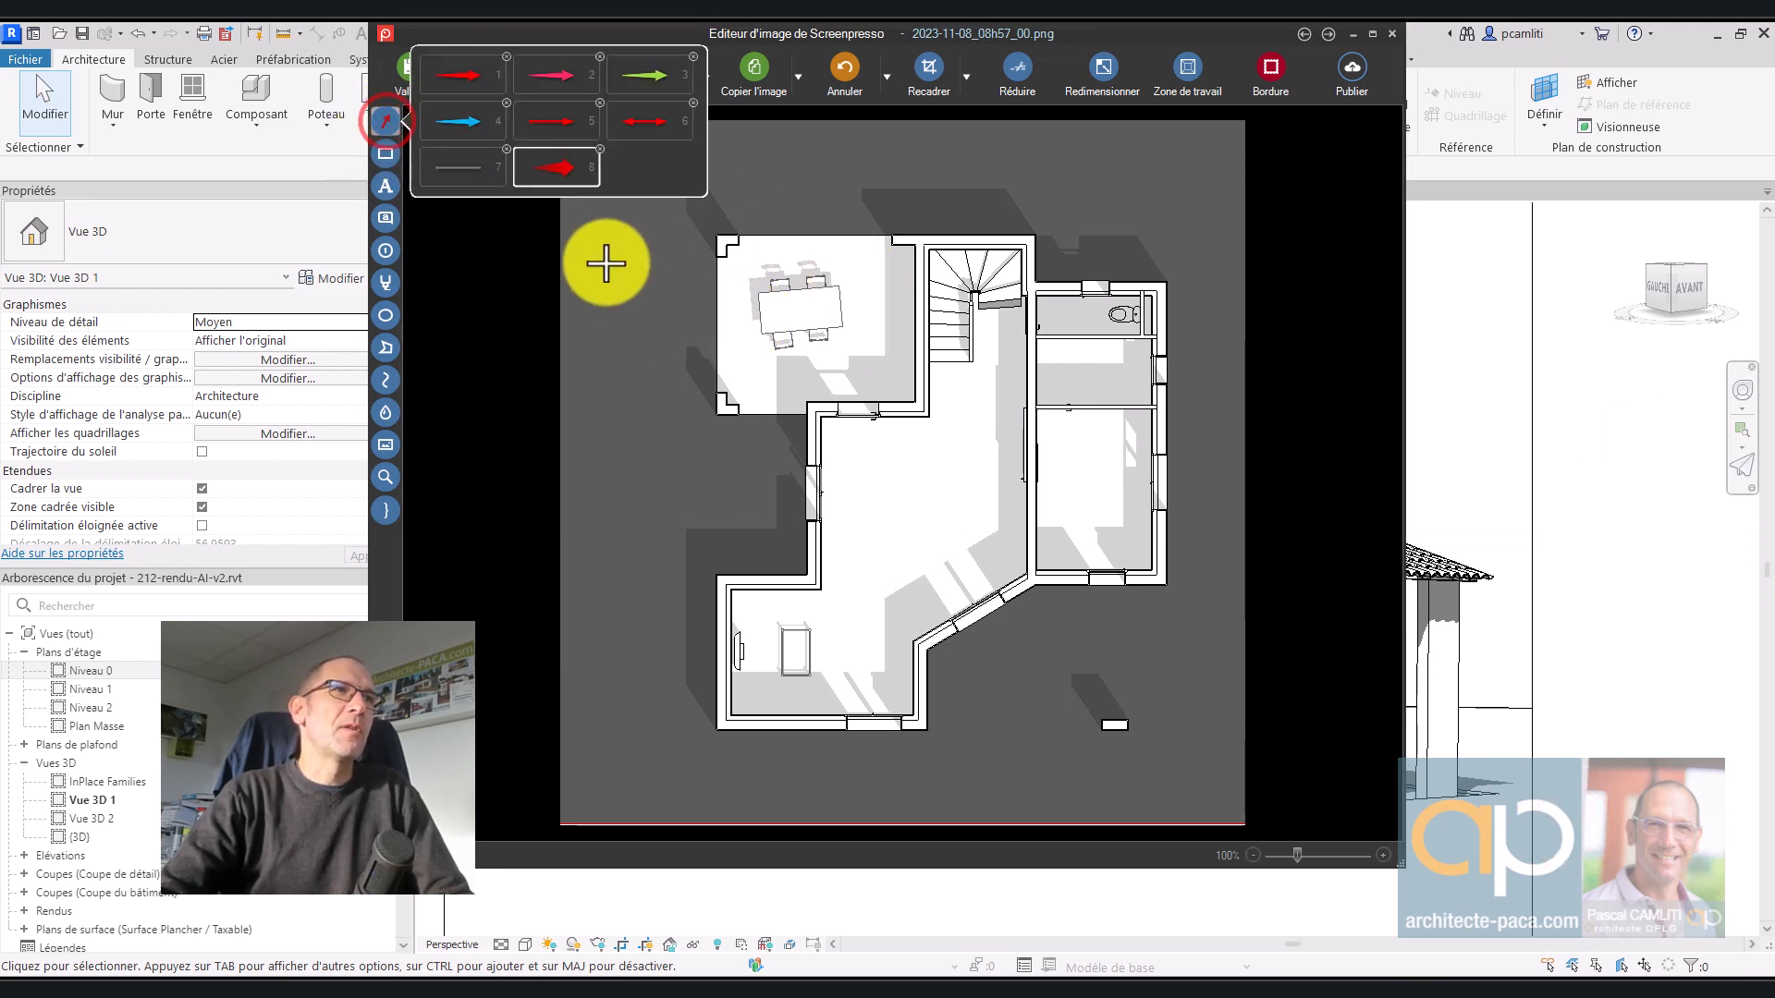
pyautogui.moveTo(599, 258); pyautogui.dragTo(725, 296)
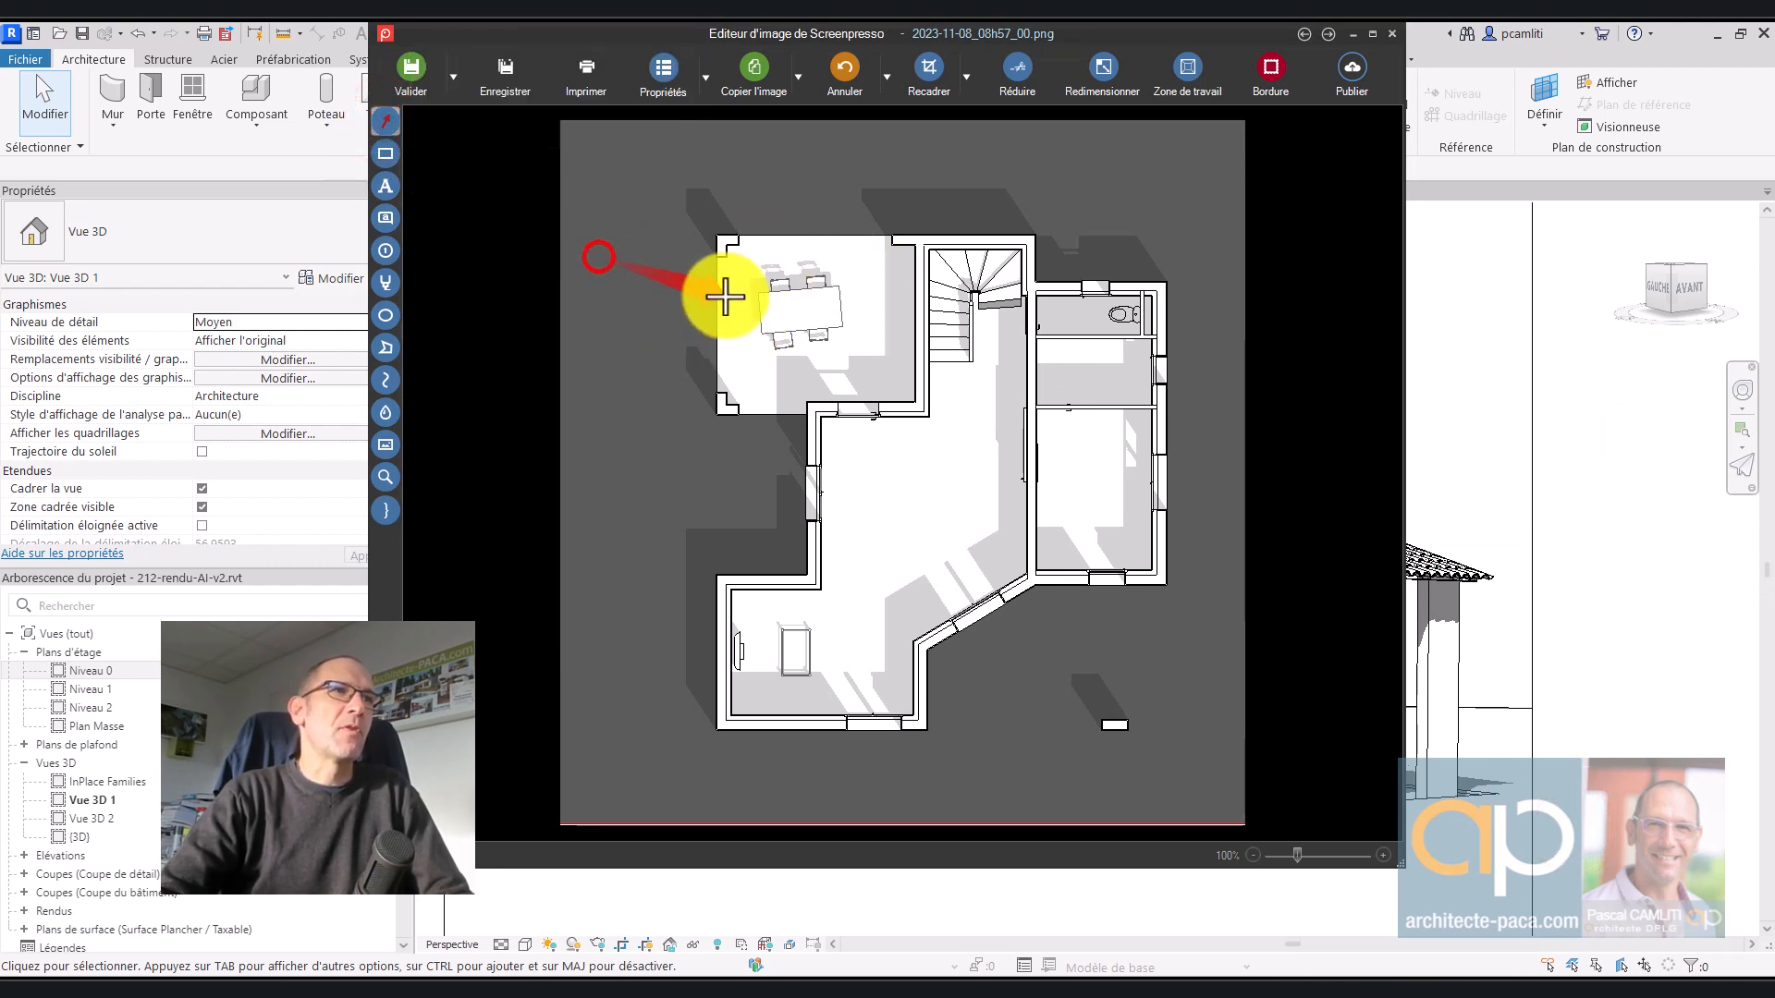
pyautogui.click(387, 251)
pyautogui.click(508, 258)
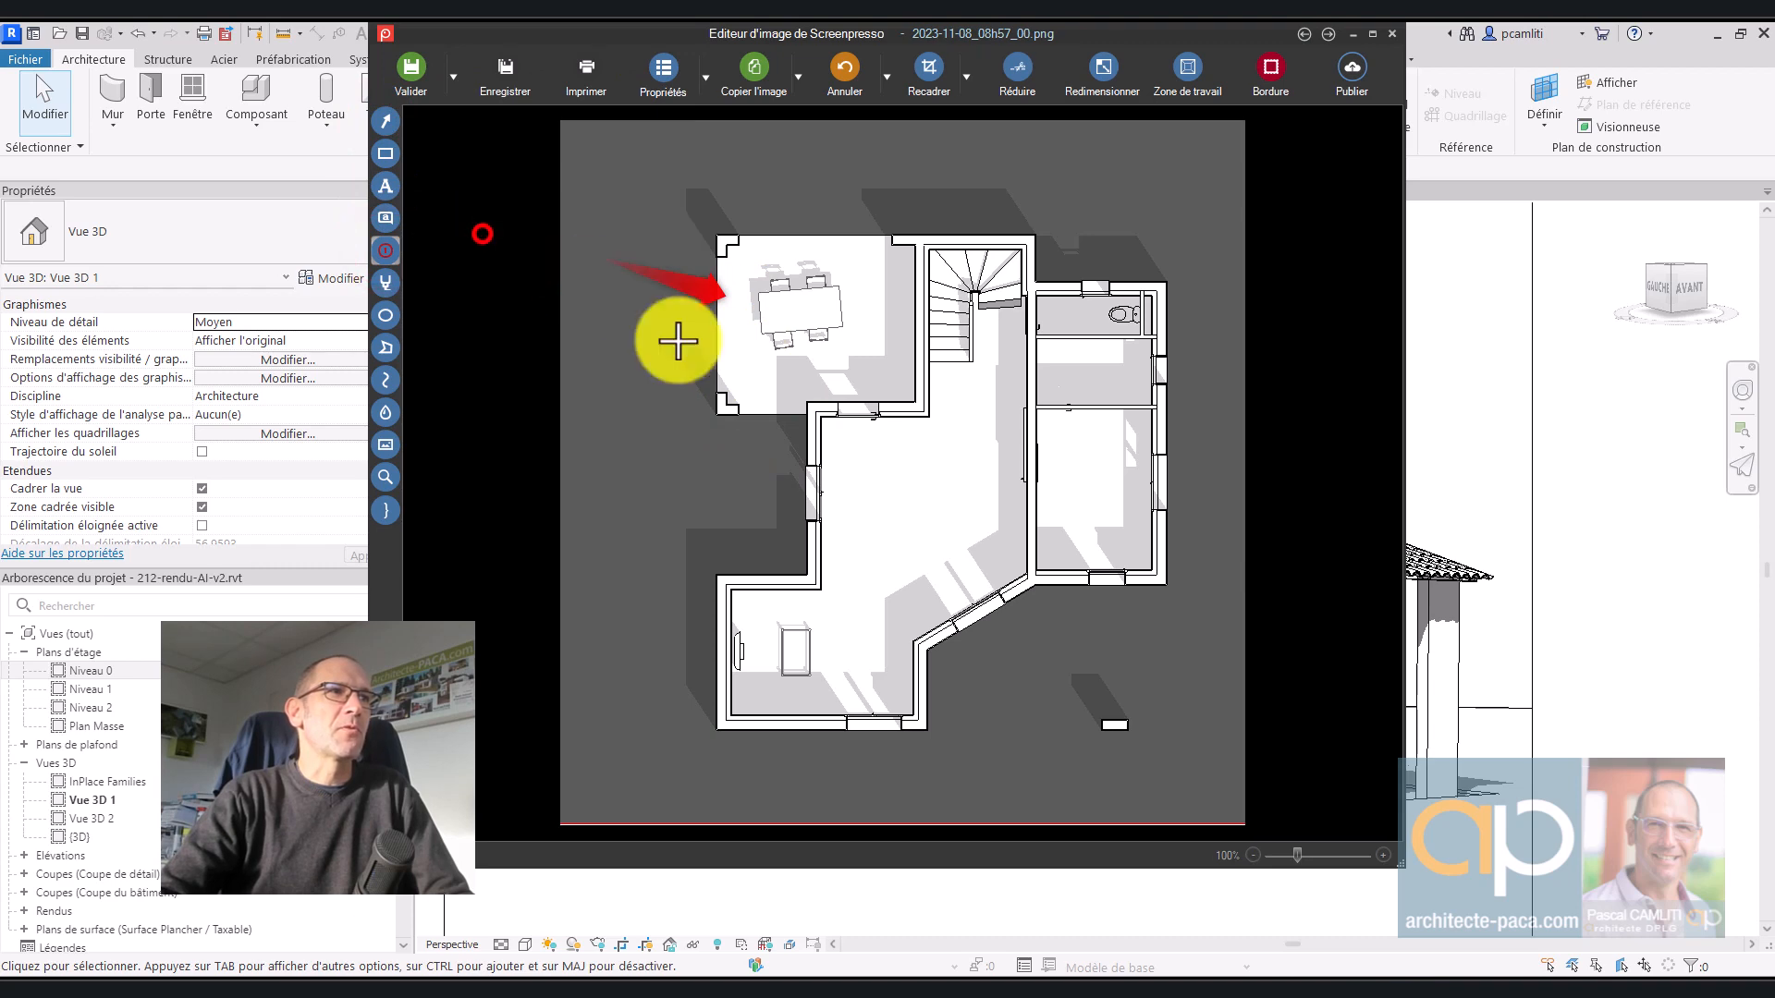
pyautogui.click(932, 502)
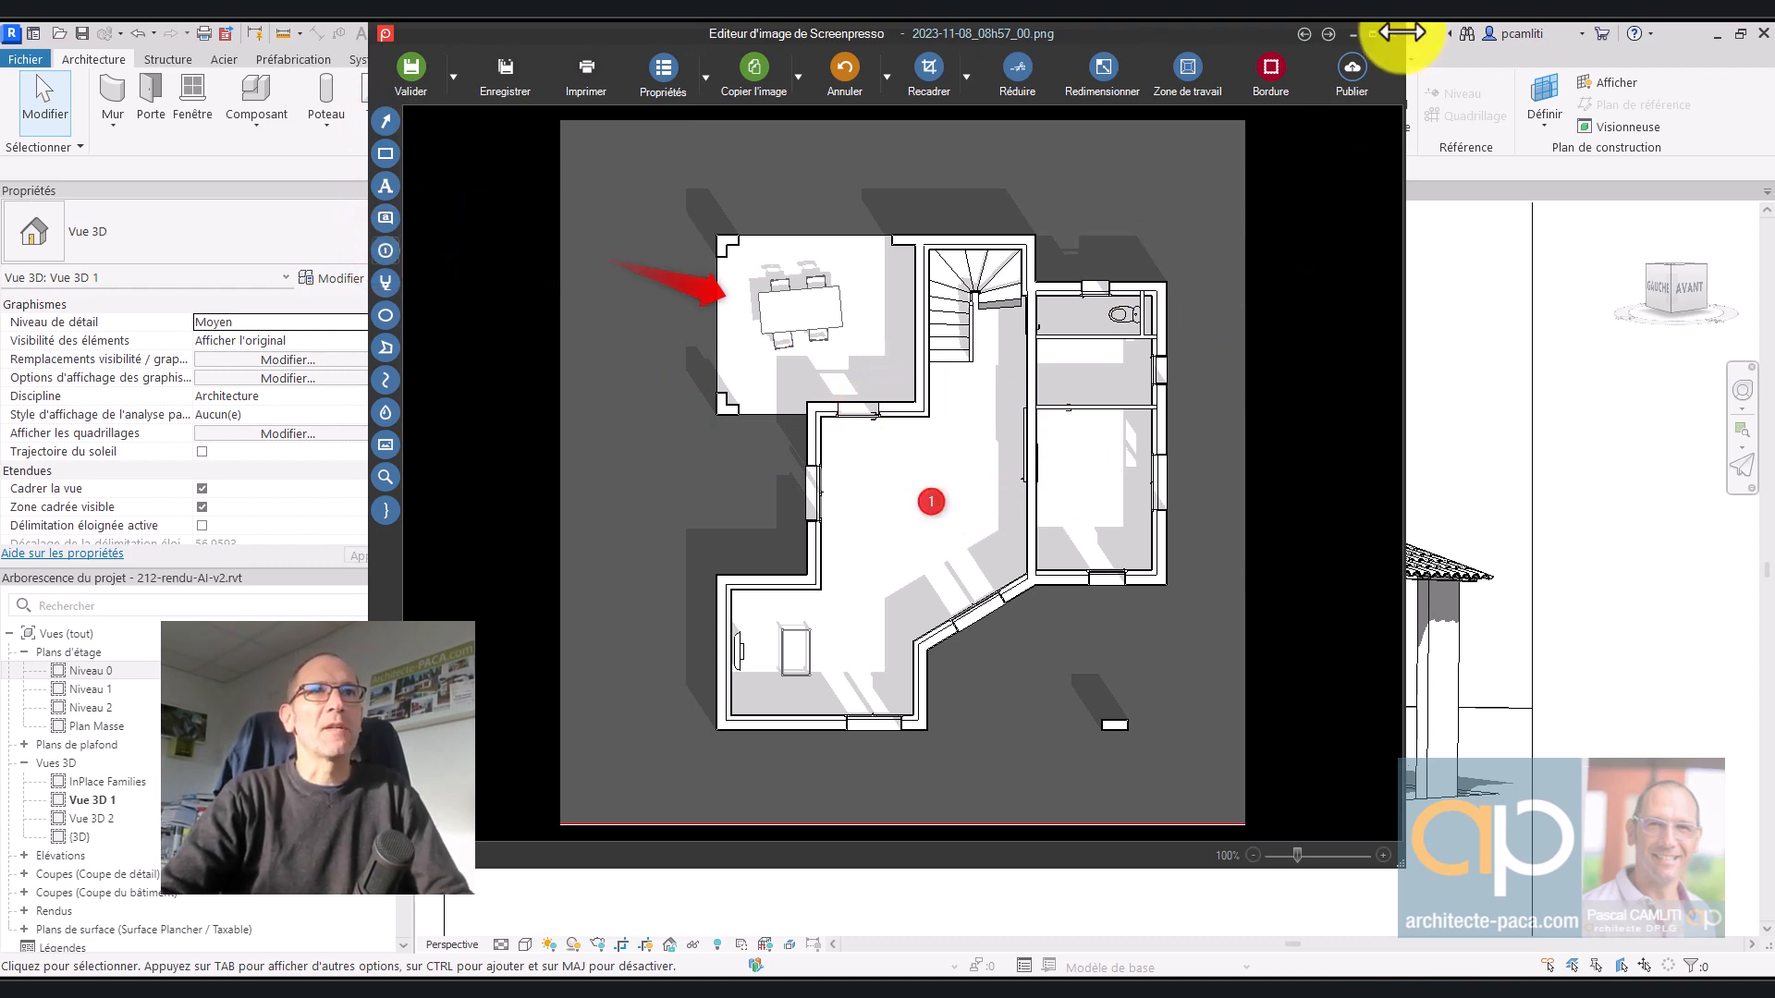
pyautogui.click(1395, 34)
pyautogui.click(953, 573)
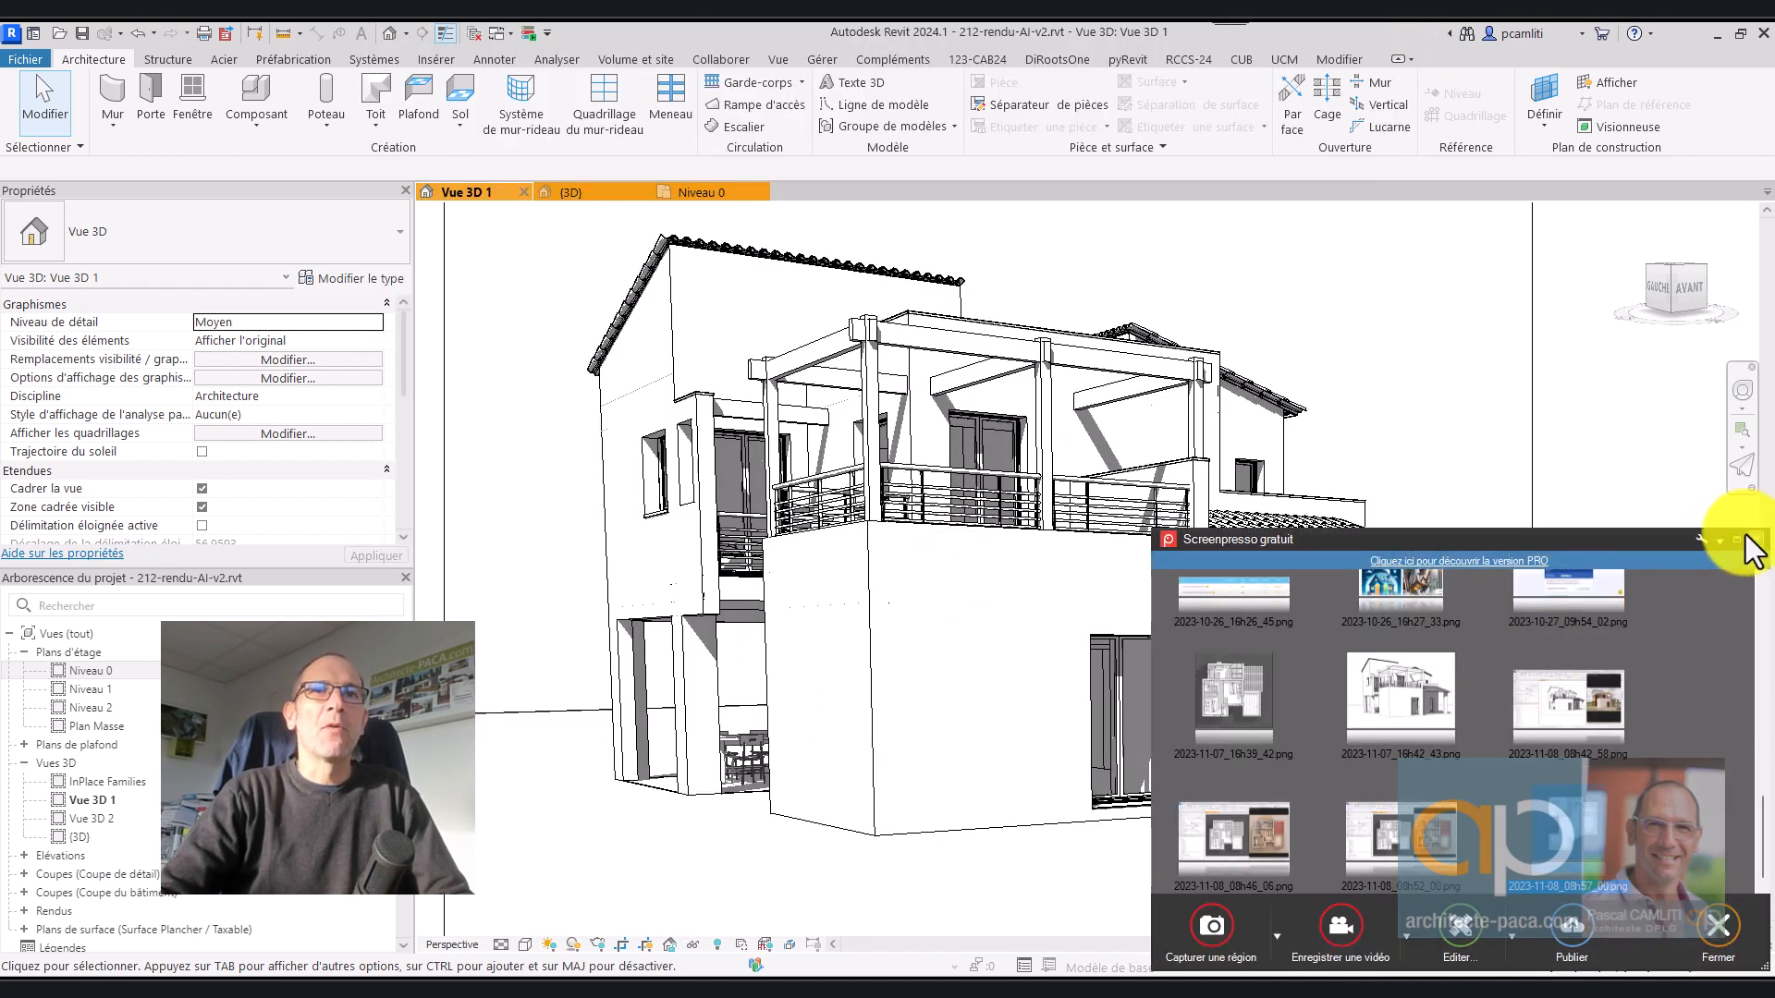
pyautogui.click(1757, 541)
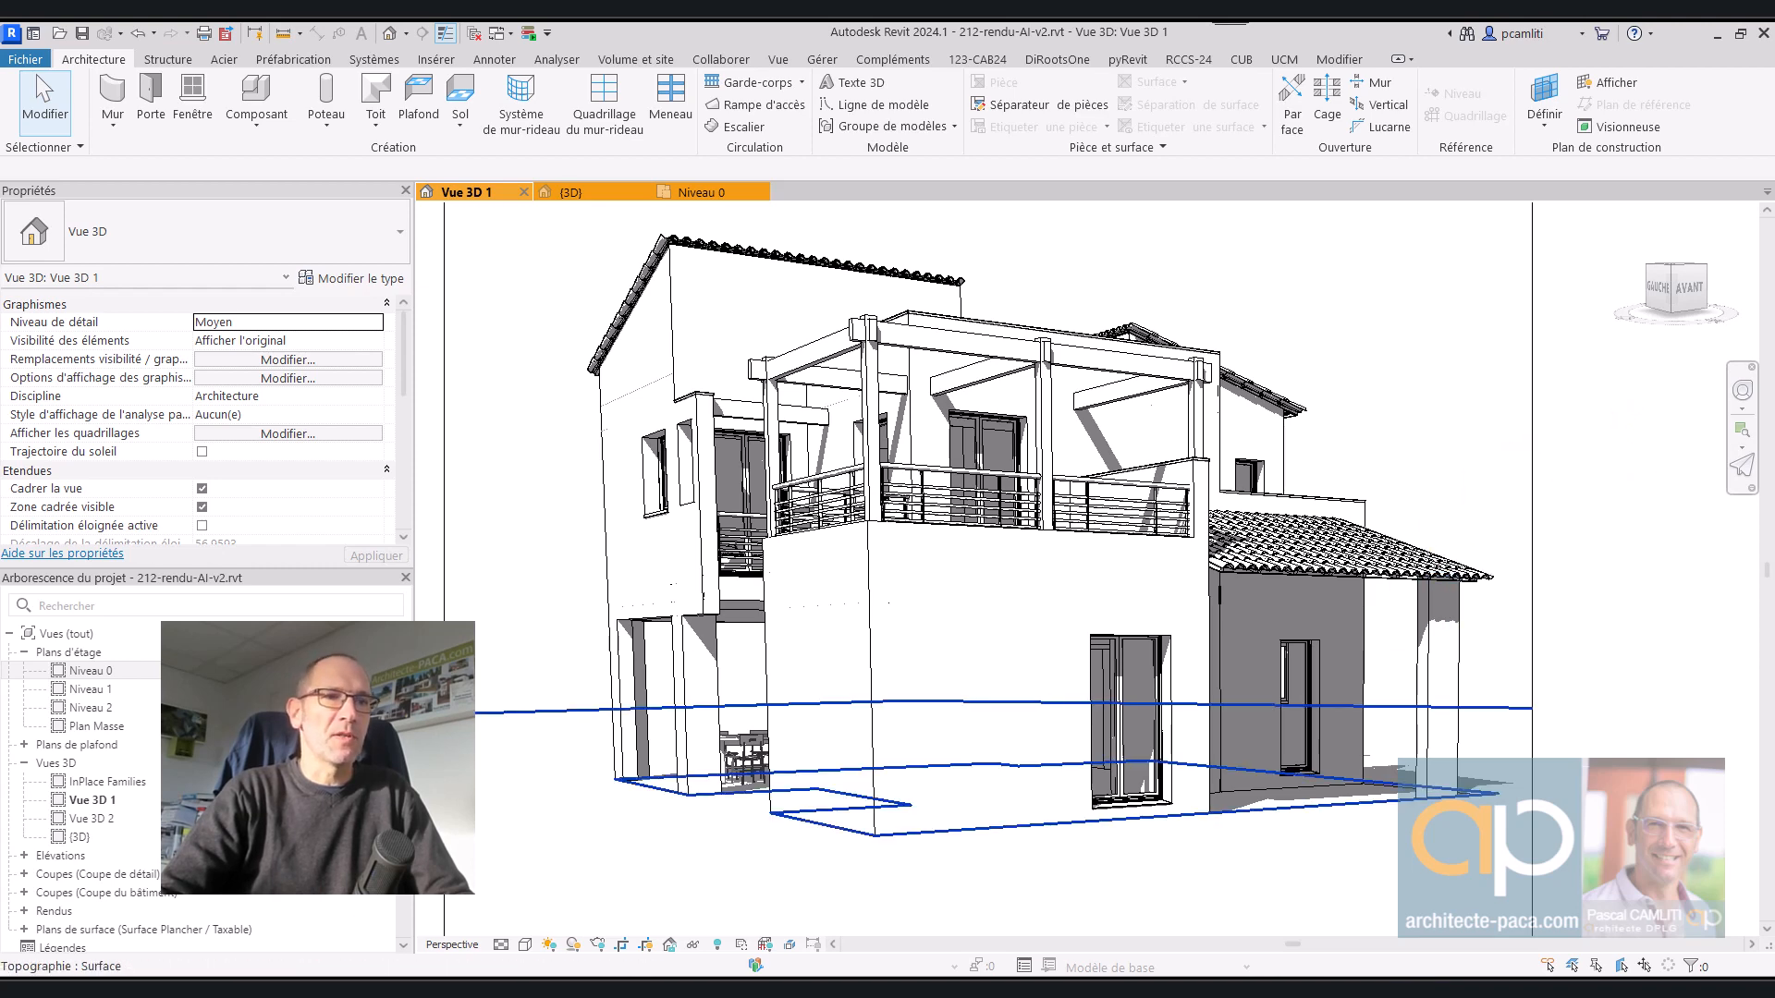
# Step: Switch back to PromeAI's Sketch Rendering page in the browser and look through the render history beneath the exterior drawing
pyautogui.click(951, 987)
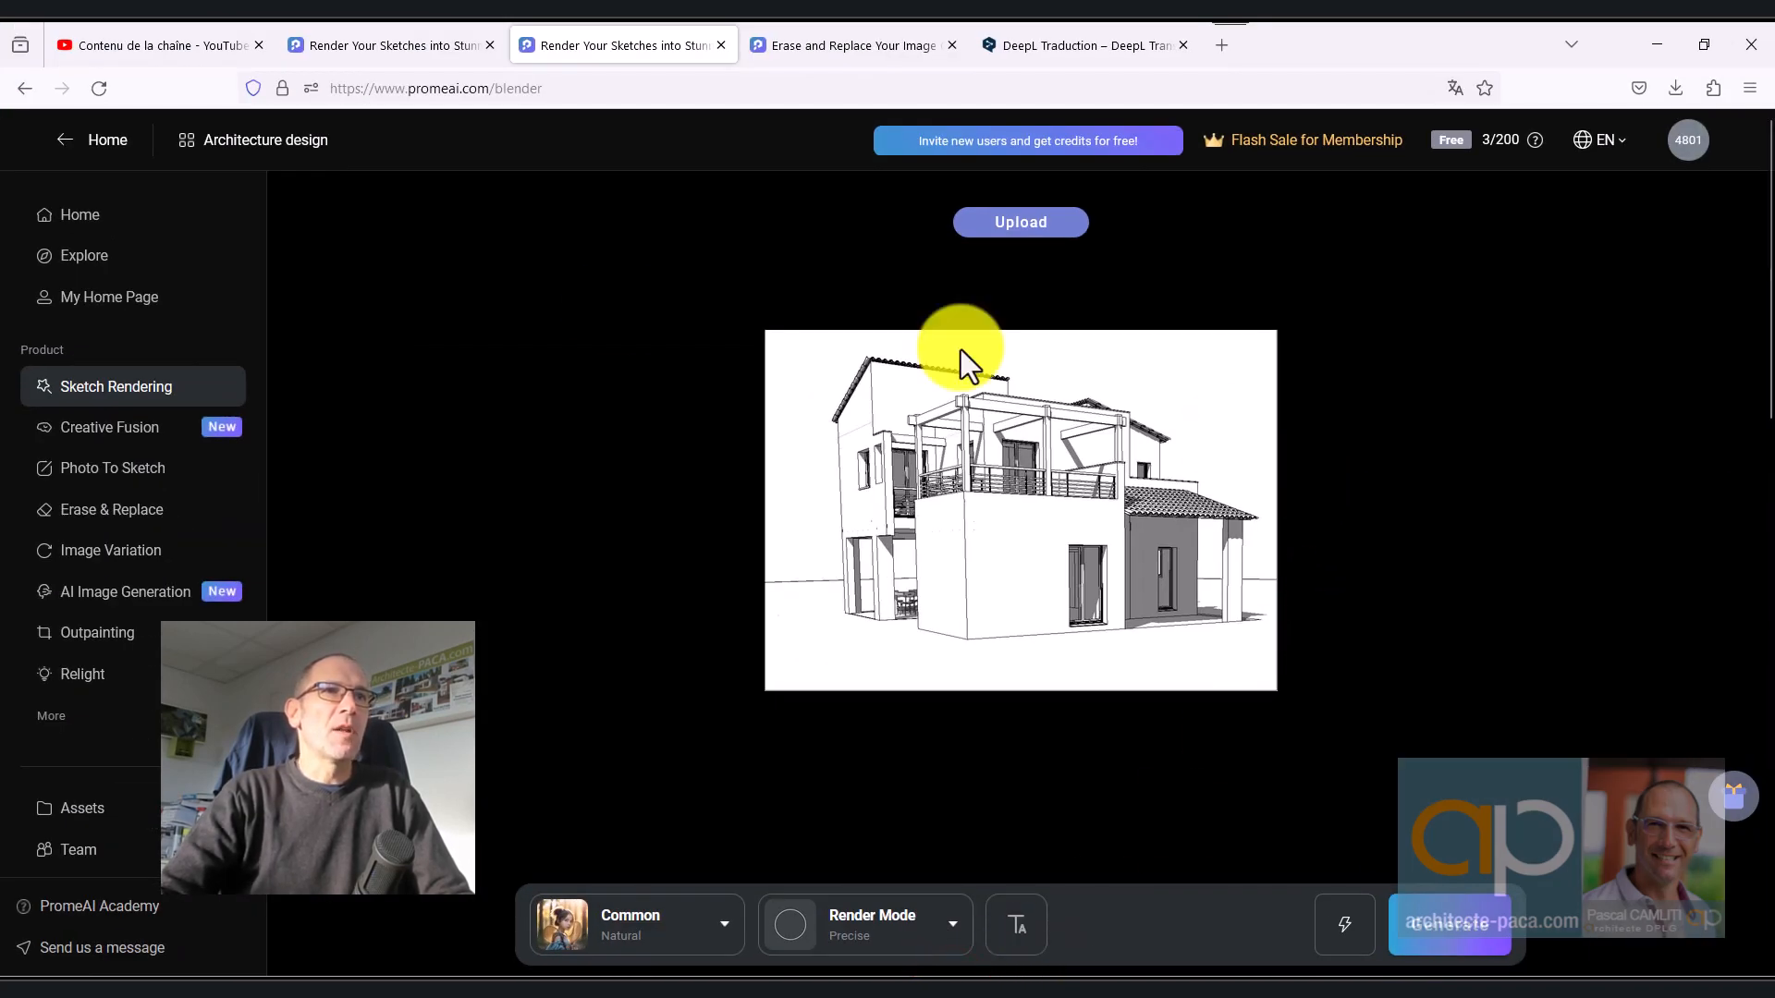
pyautogui.click(98, 387)
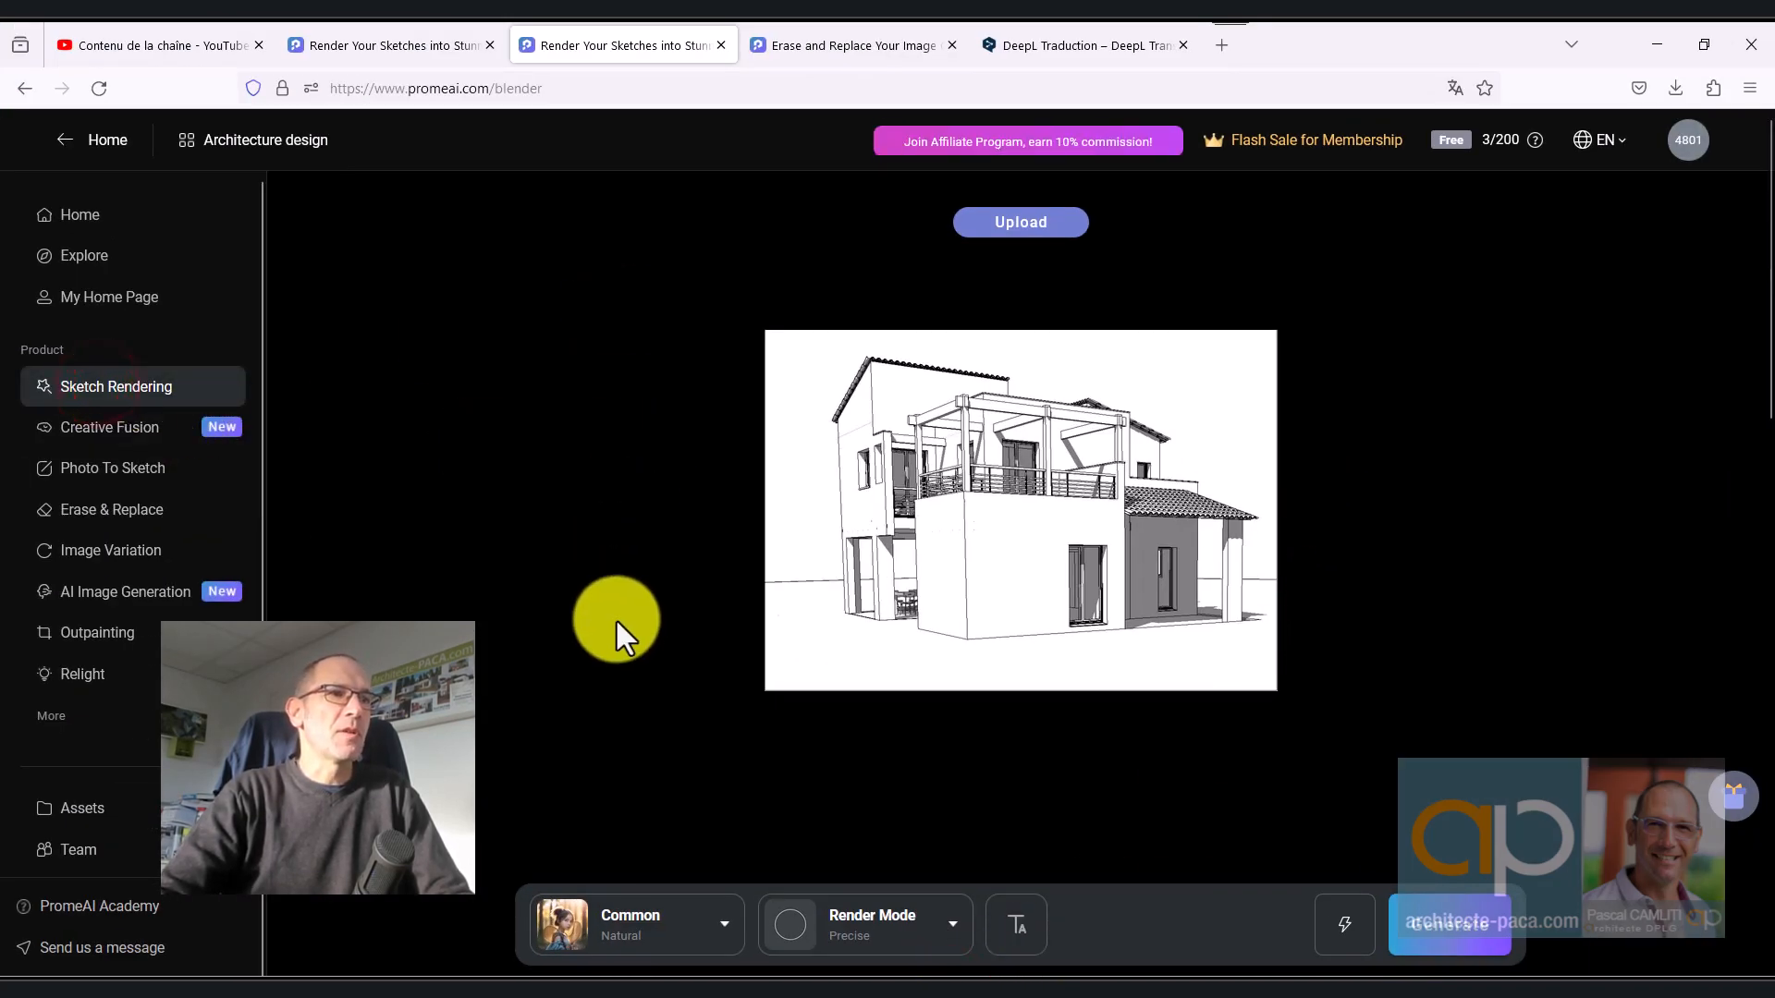
pyautogui.scroll(-10, 610, 612)
pyautogui.scroll(5, 587, 550)
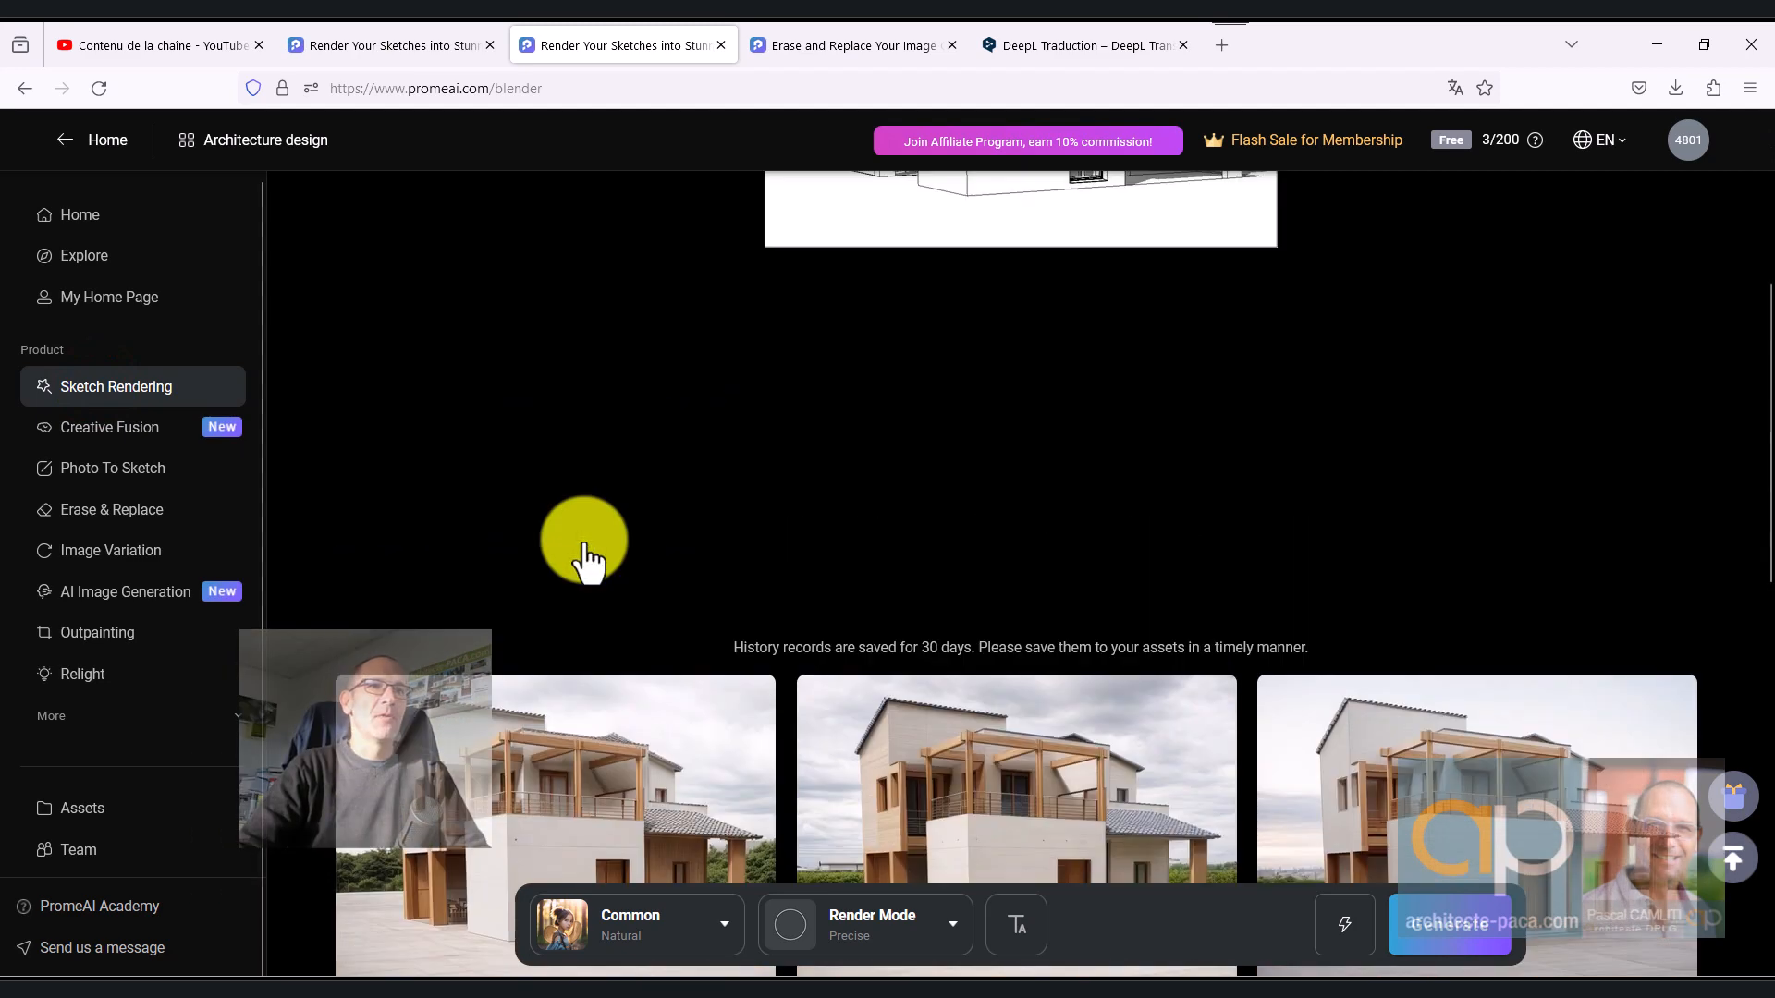
pyautogui.scroll(-3, 584, 548)
# Step: Set the render style to the modern Bauhaus preset of Architectural Design in the Architecture category
pyautogui.click(781, 920)
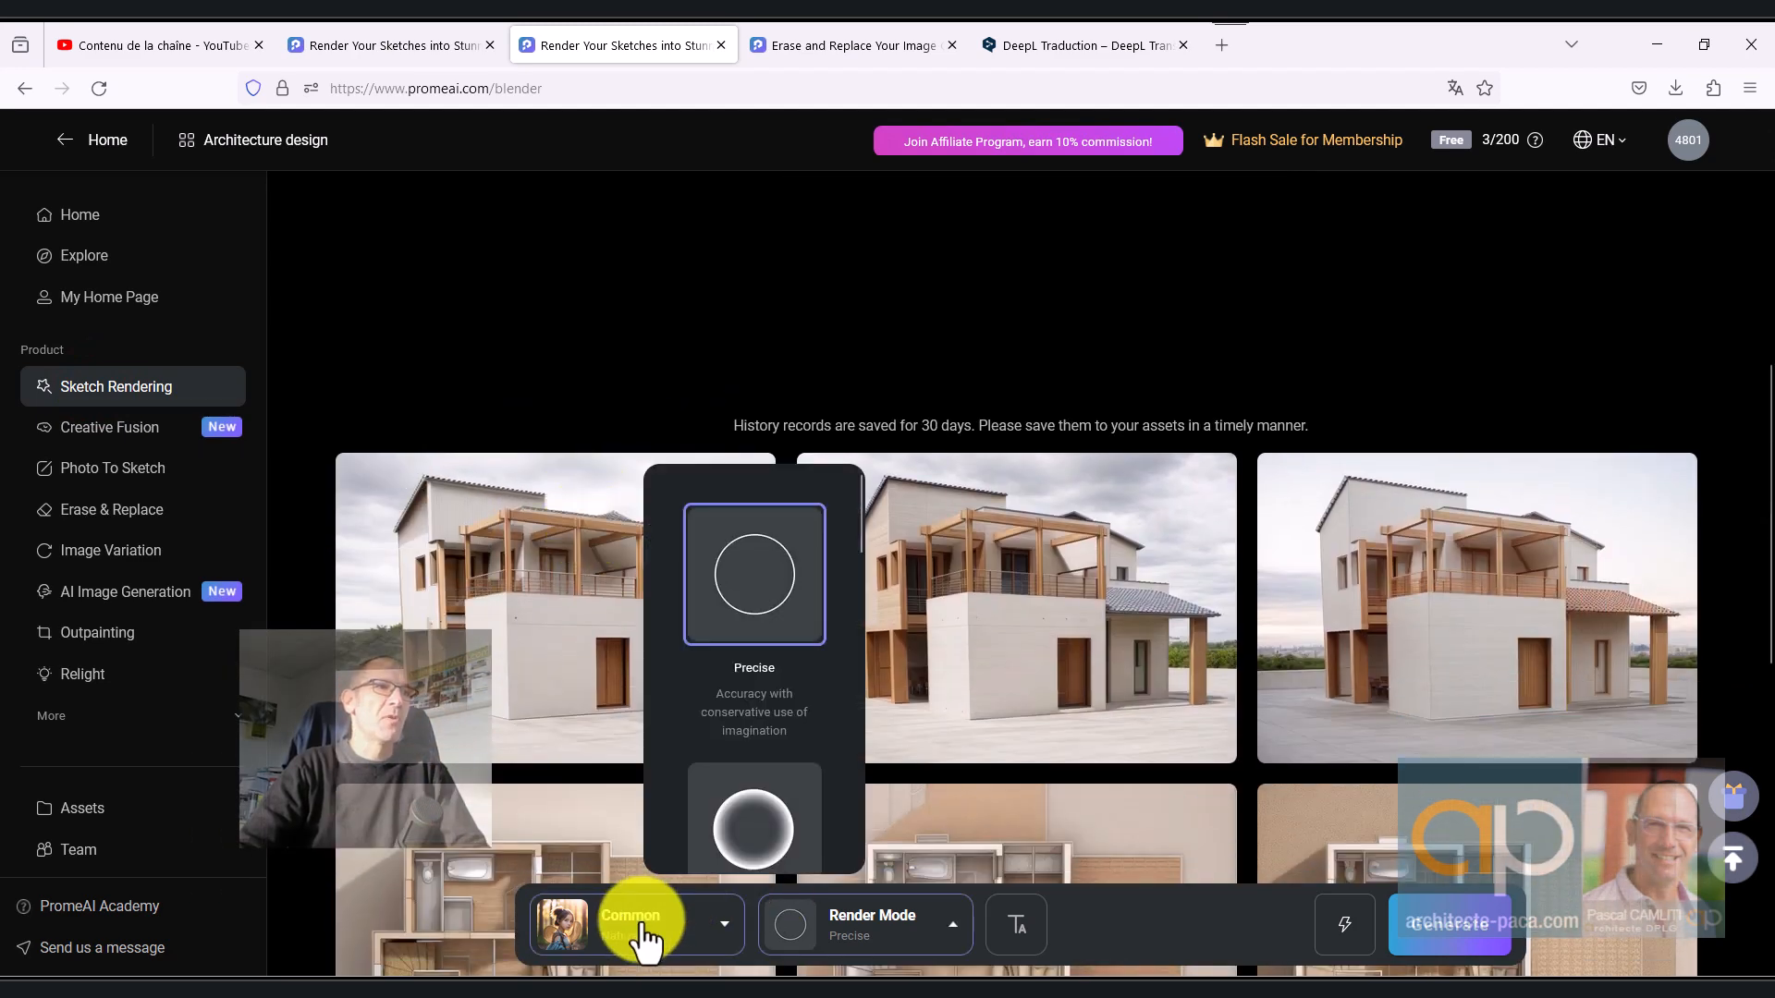
pyautogui.click(638, 920)
pyautogui.click(618, 566)
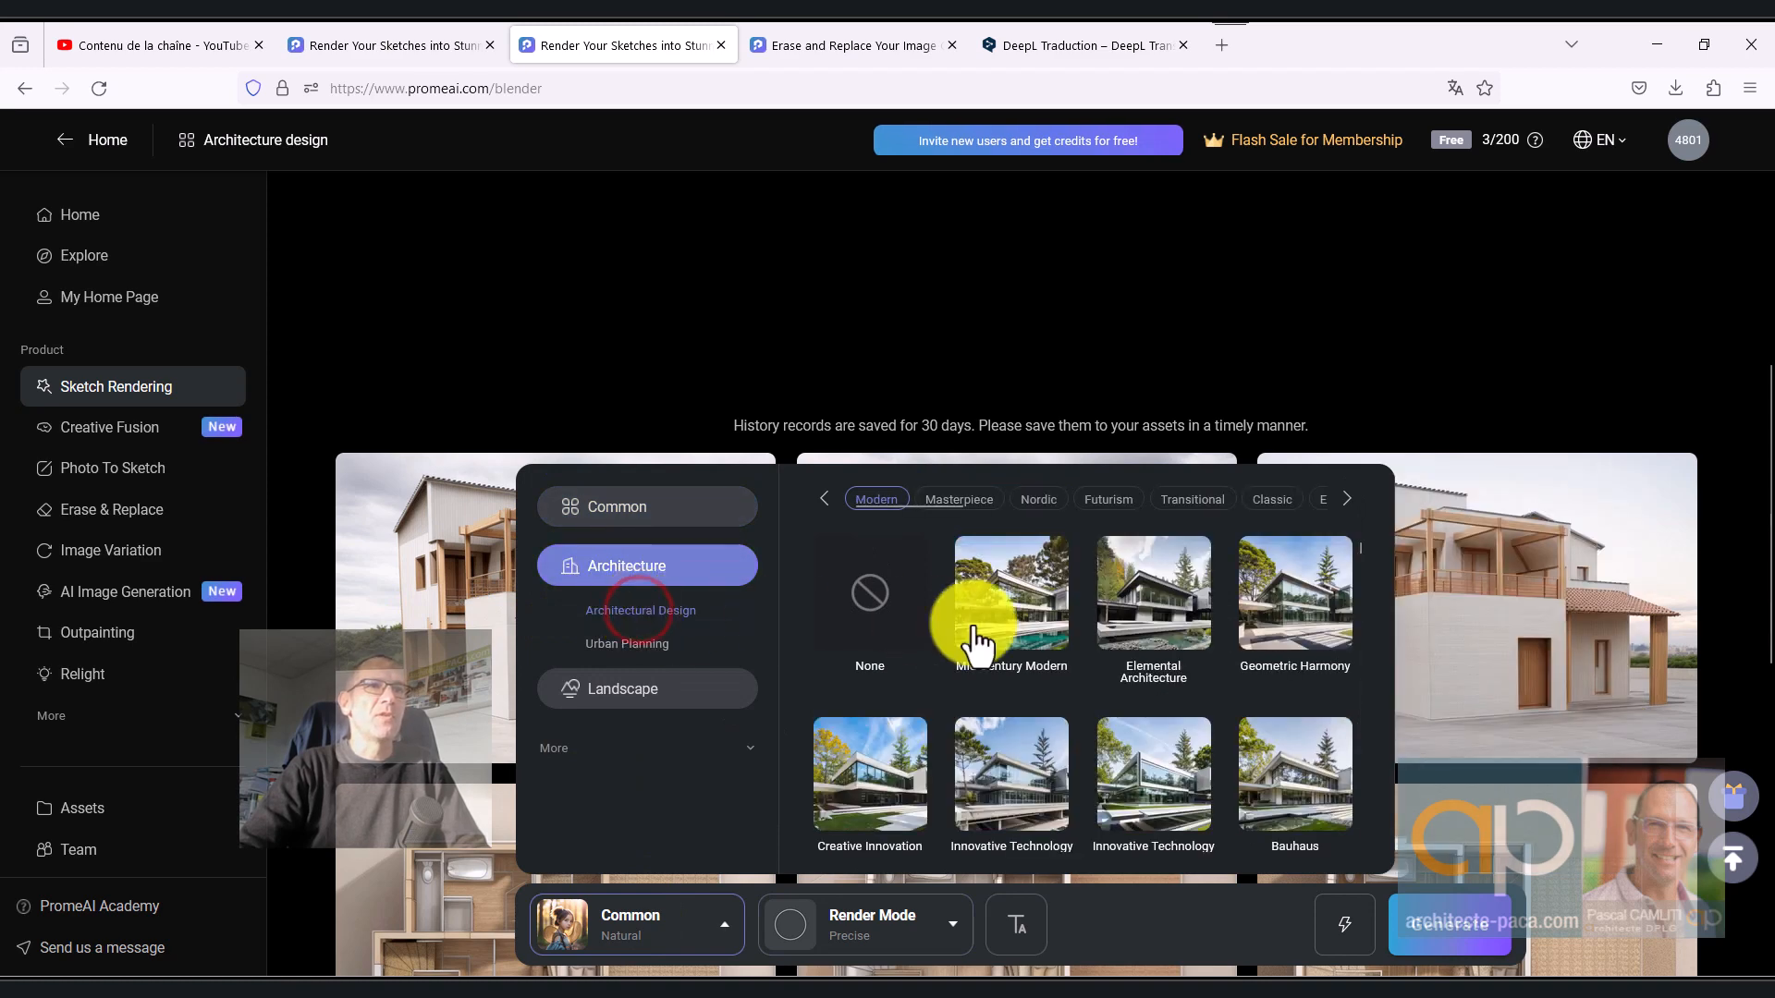
pyautogui.click(1228, 599)
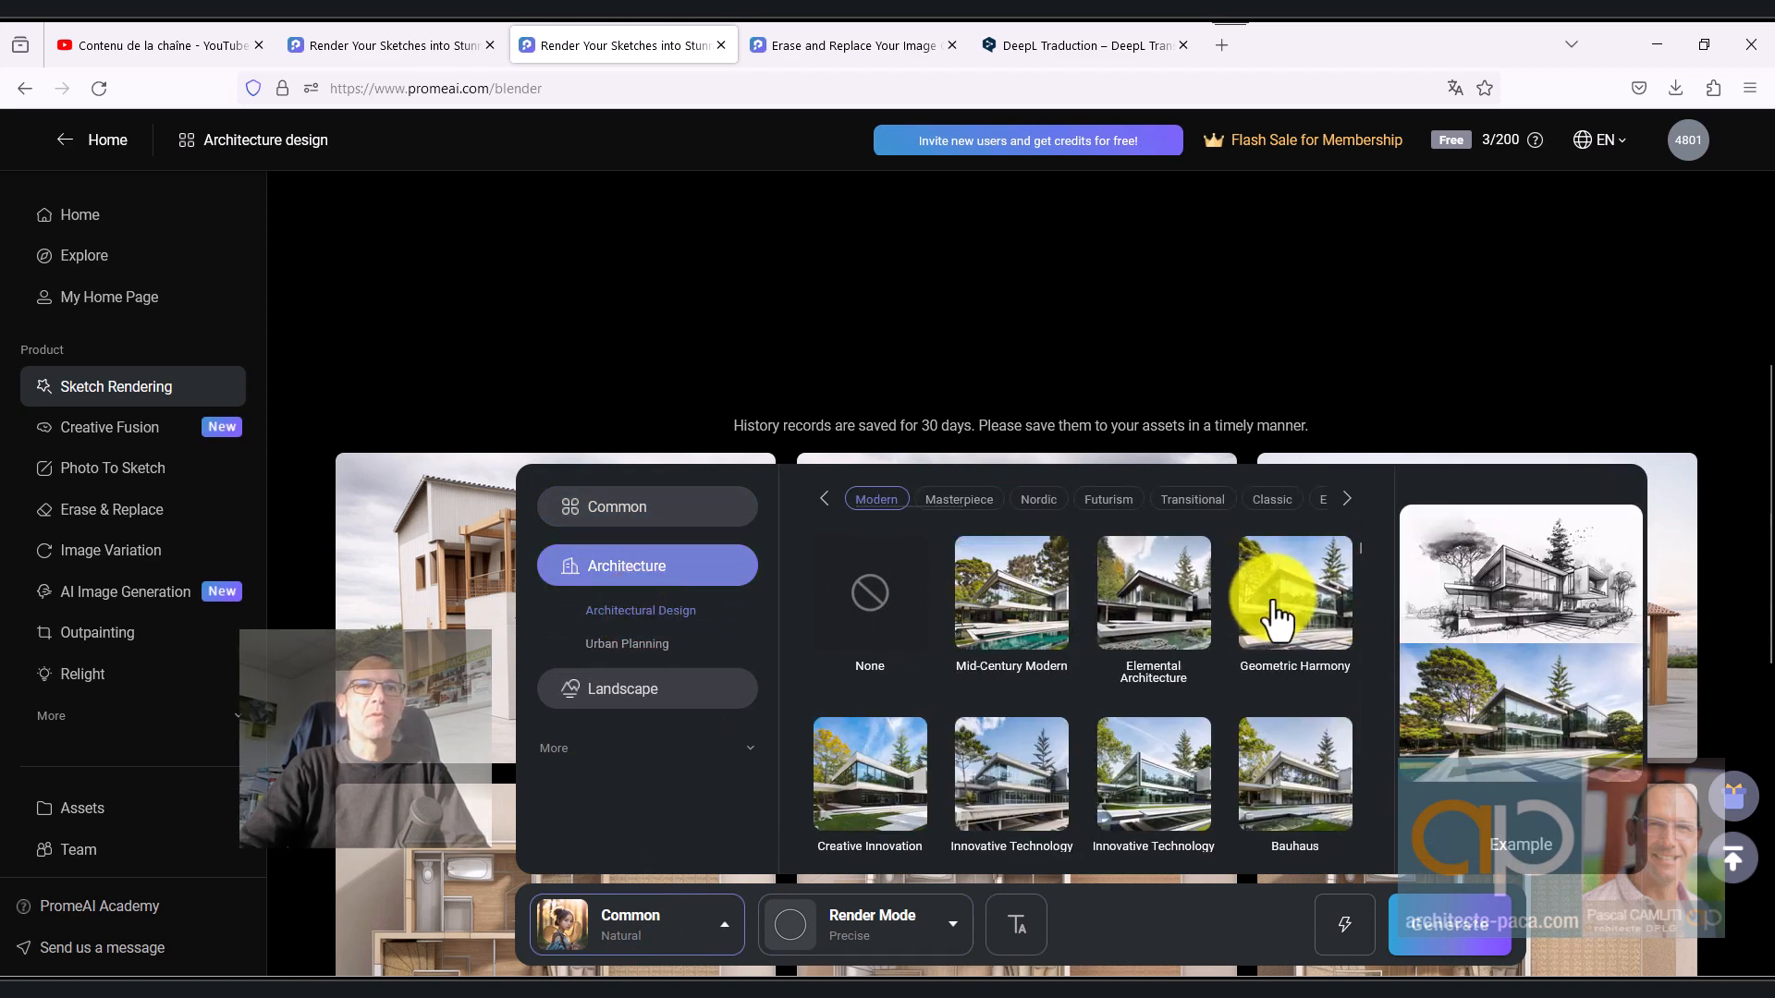
pyautogui.scroll(-2, 1285, 610)
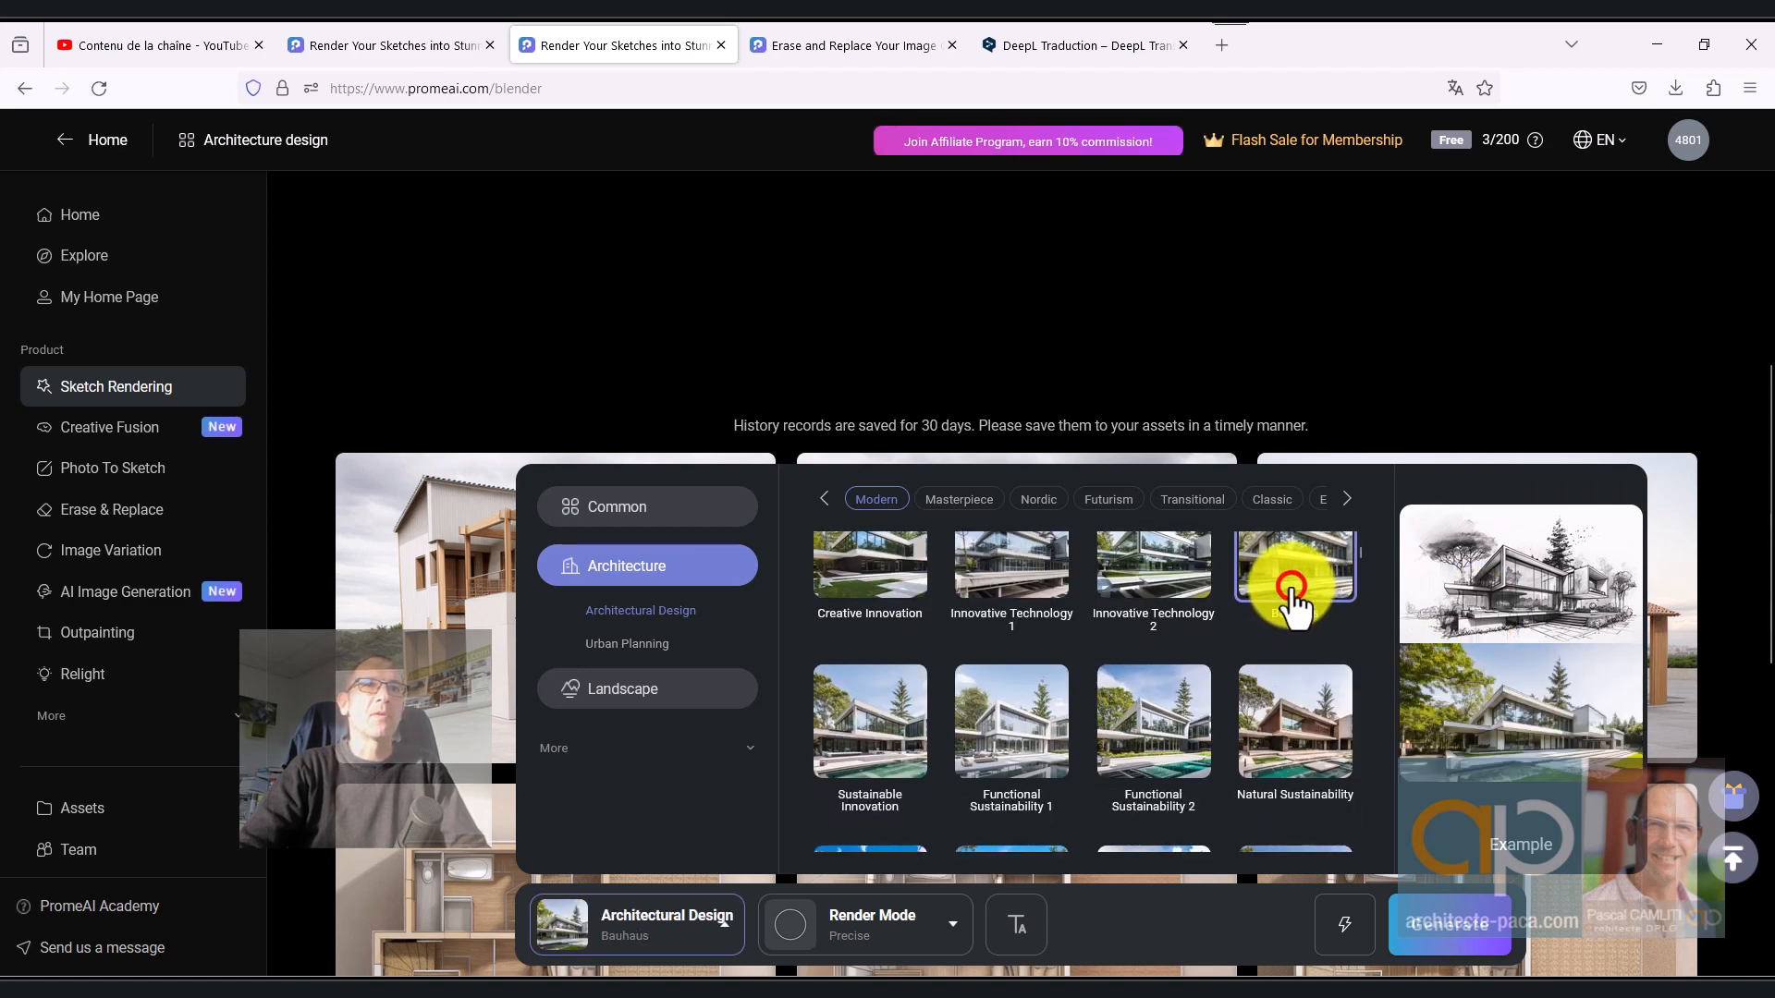
# Step: Generate renders of the exterior house drawing, check the monthly generation allowance and examine the new images
pyautogui.click(1447, 936)
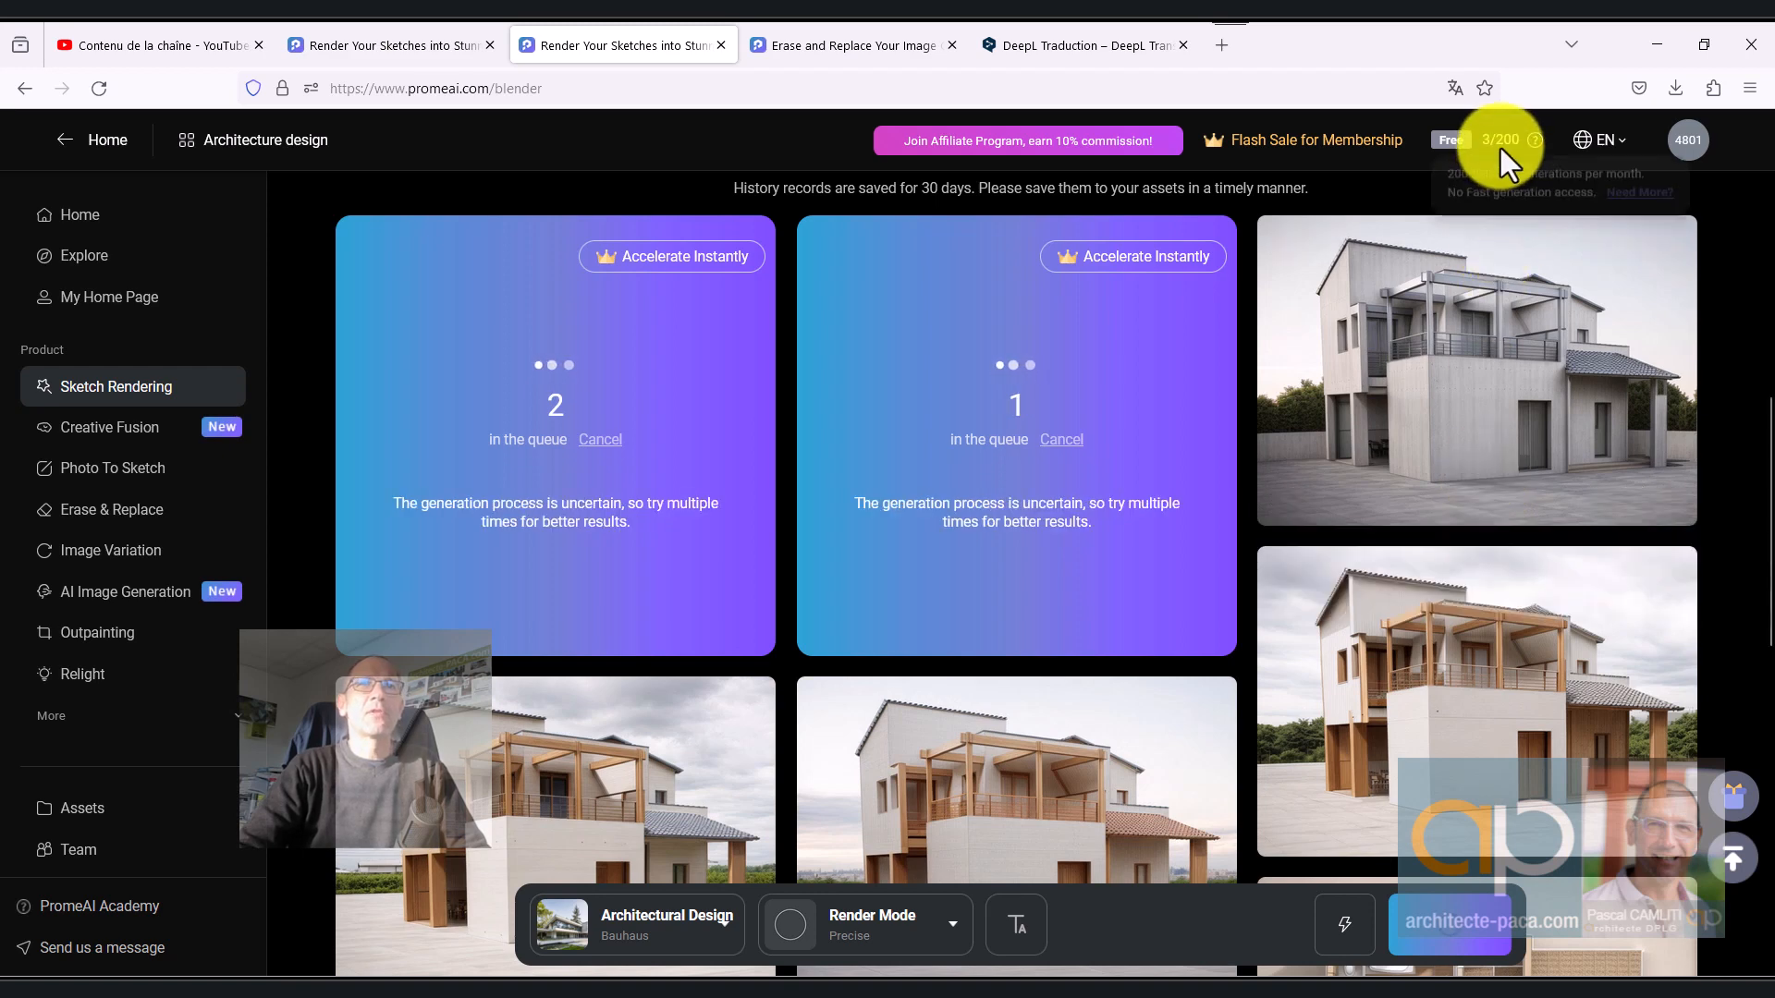
pyautogui.moveTo(1500, 147)
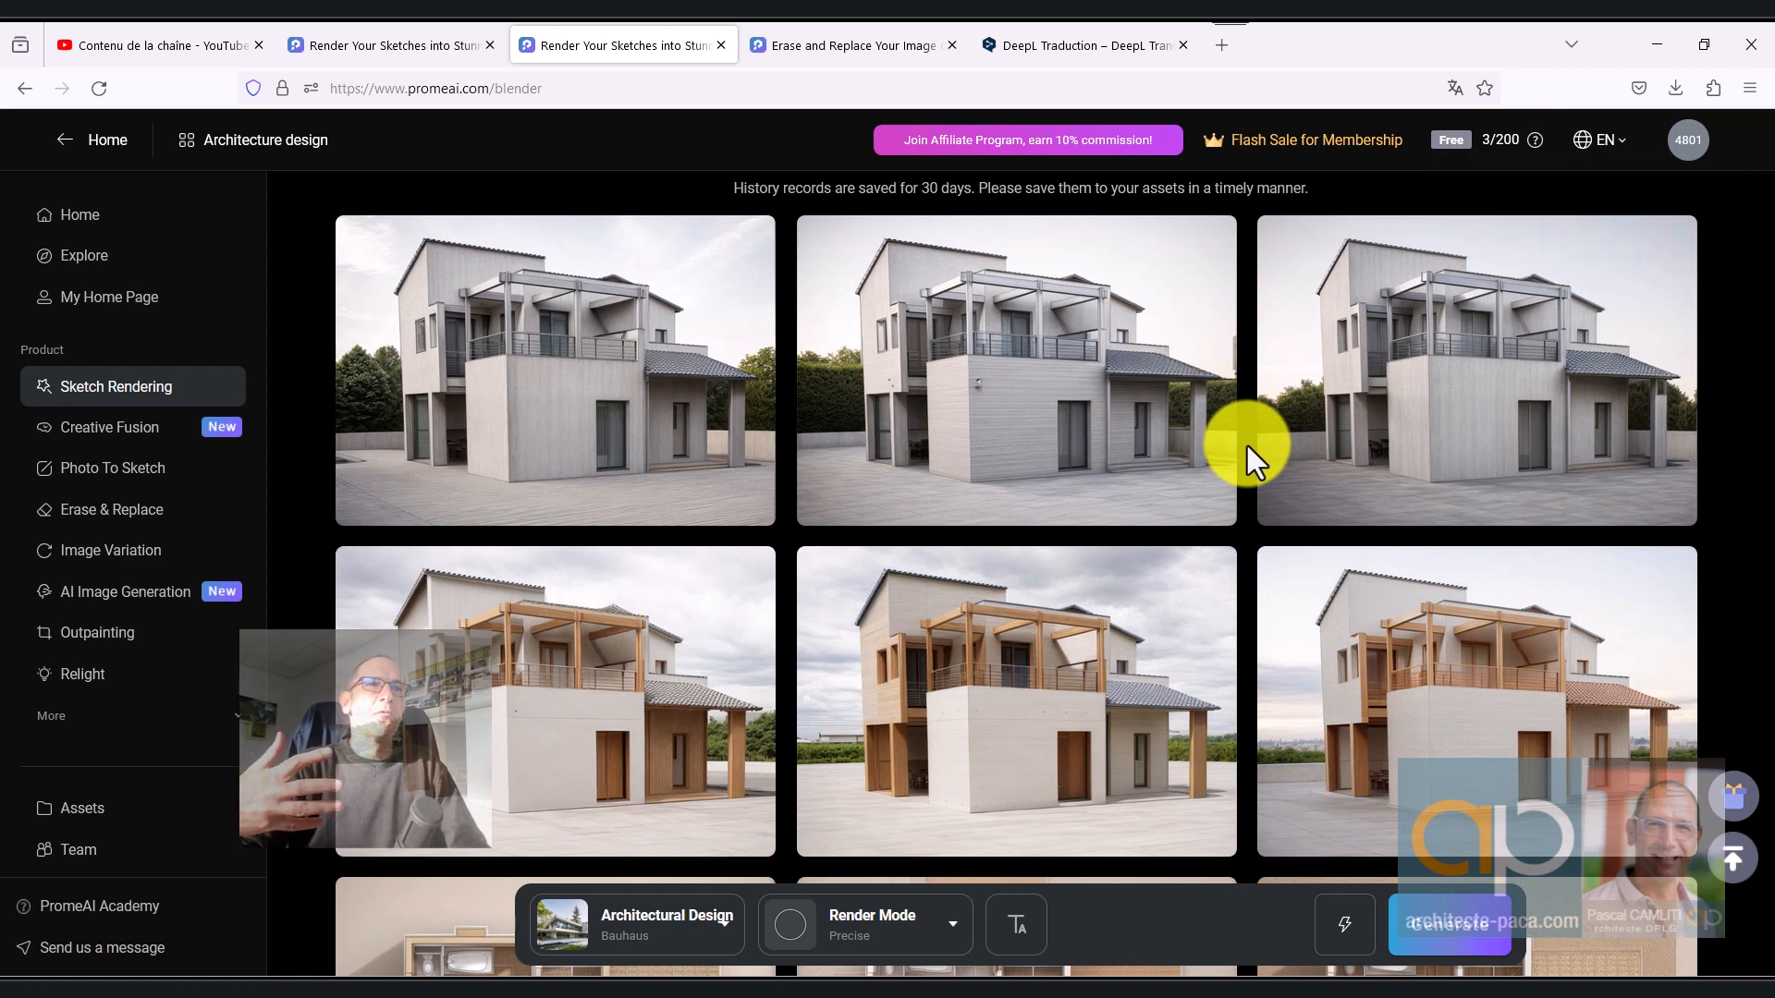
pyautogui.moveTo(1200, 456)
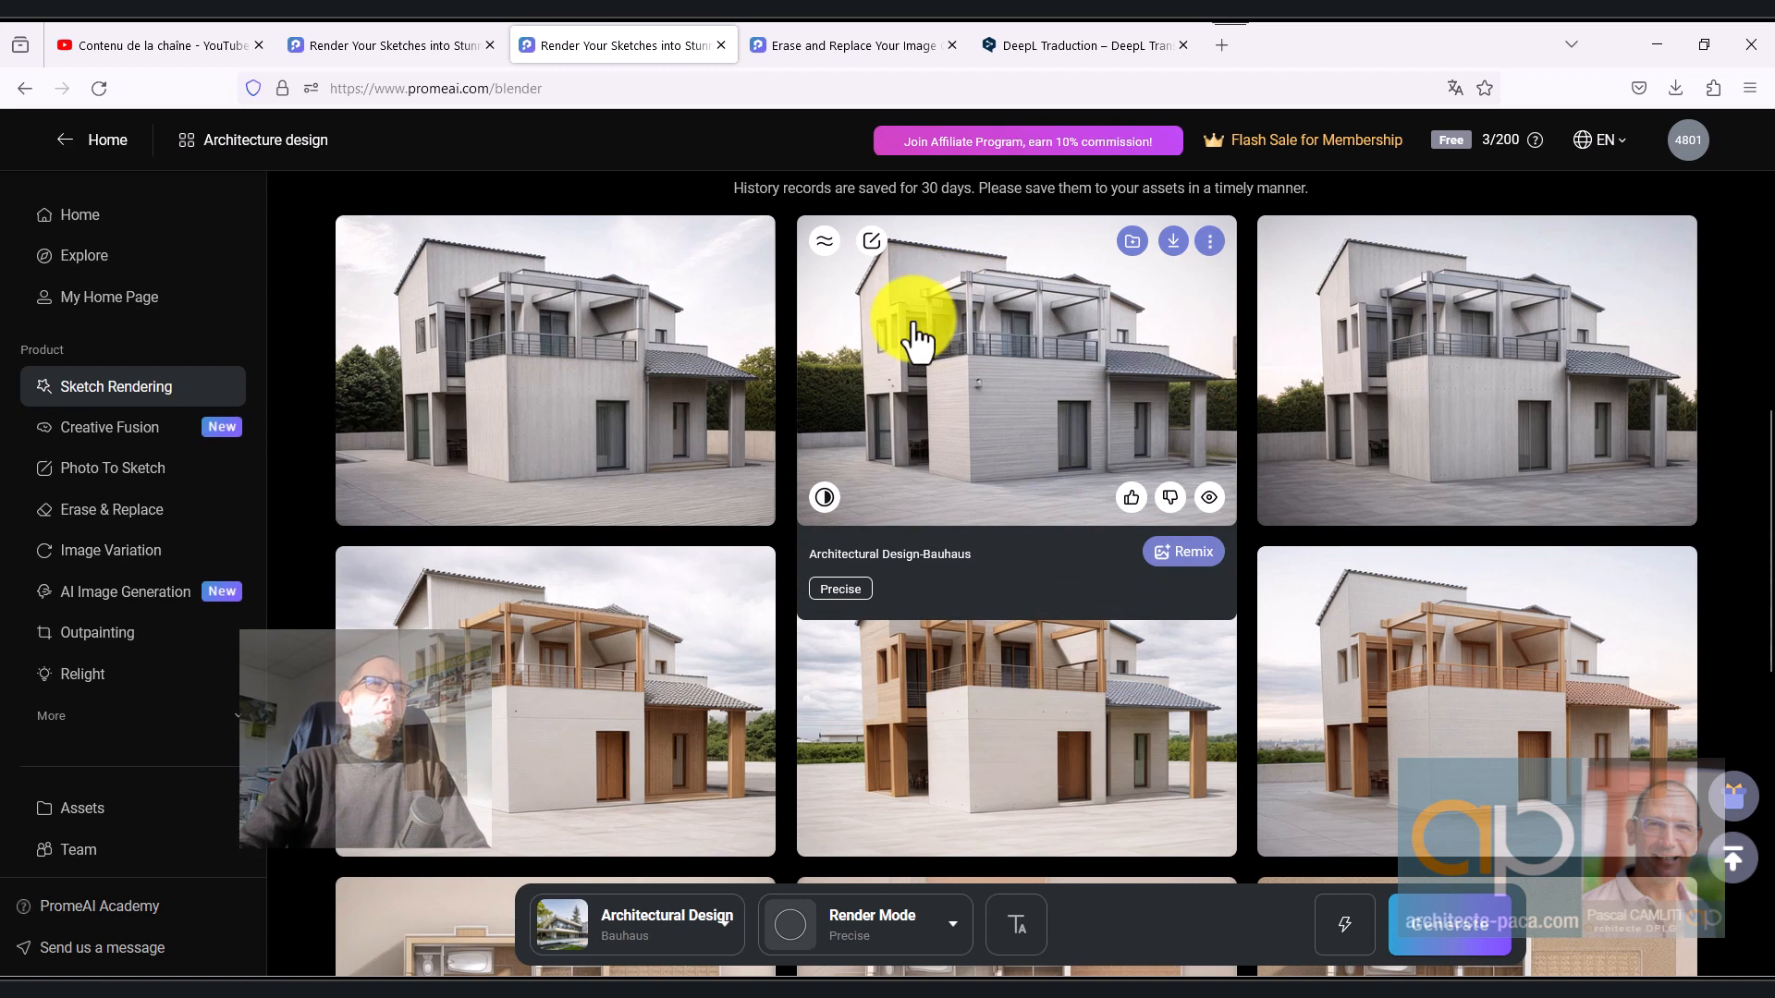
# Step: Open the middle Bauhaus render of the house in Erase & Replace and select its whole sky area
pyautogui.click(871, 243)
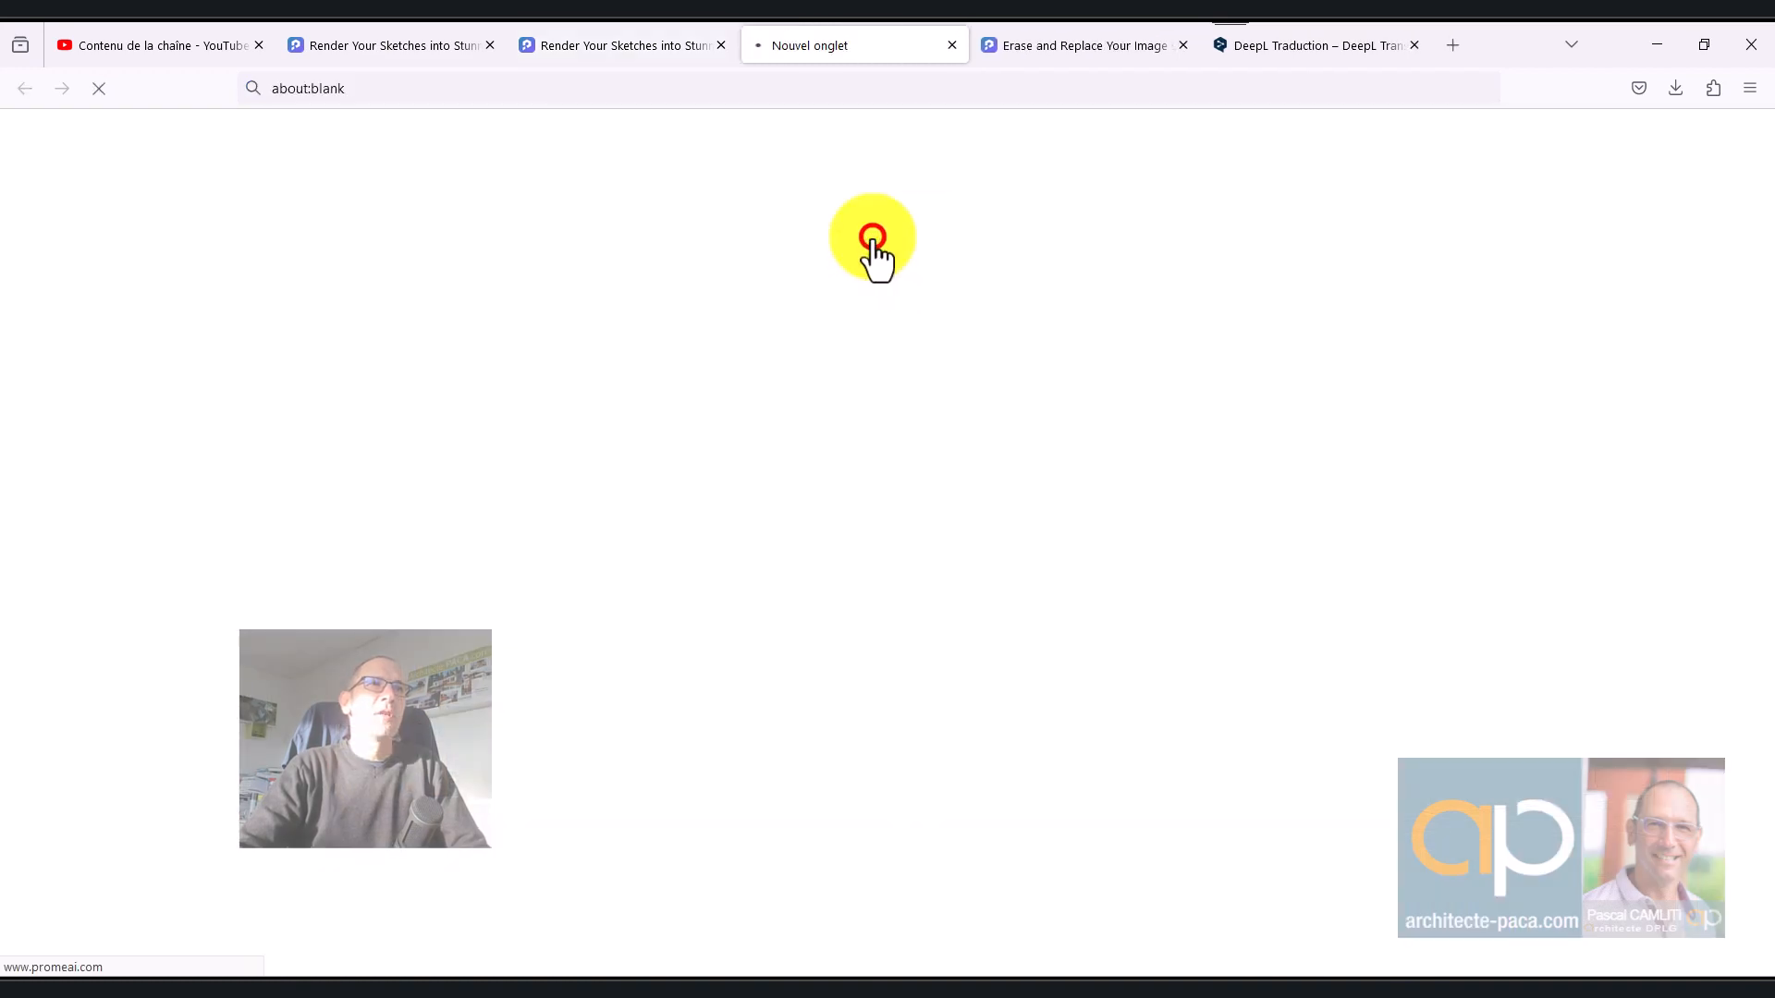
pyautogui.scroll(-2, 1468, 494)
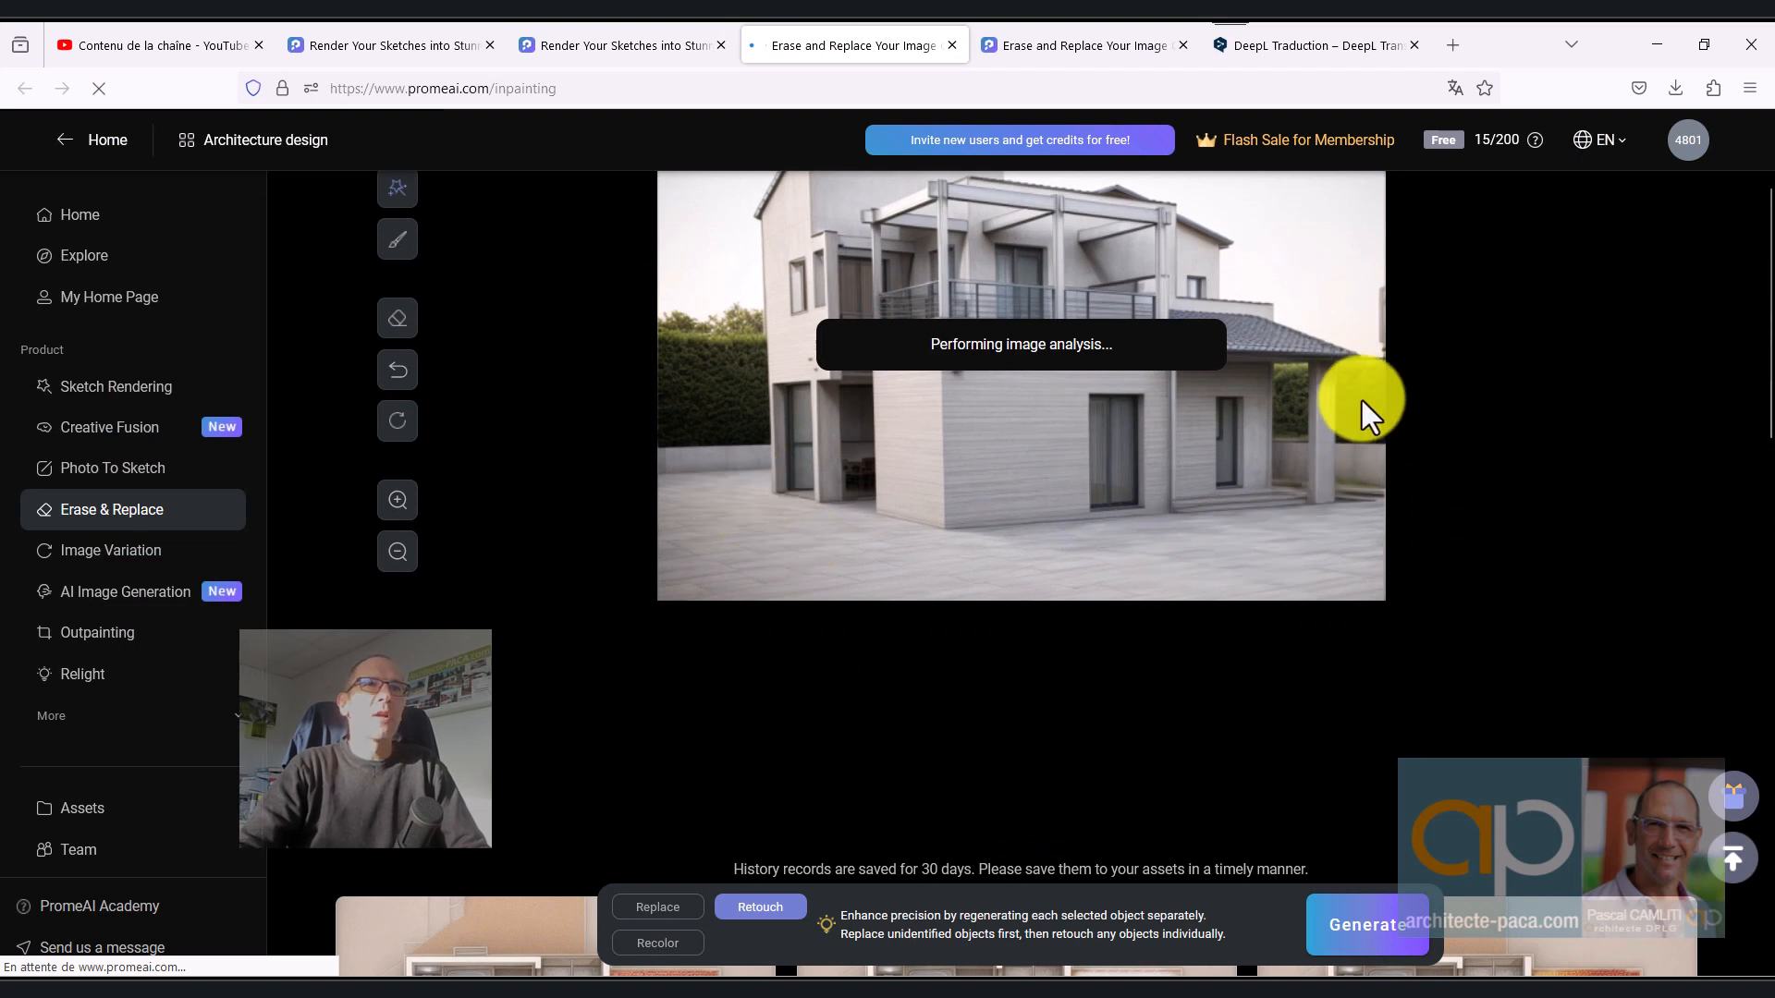
pyautogui.scroll(1, 1294, 372)
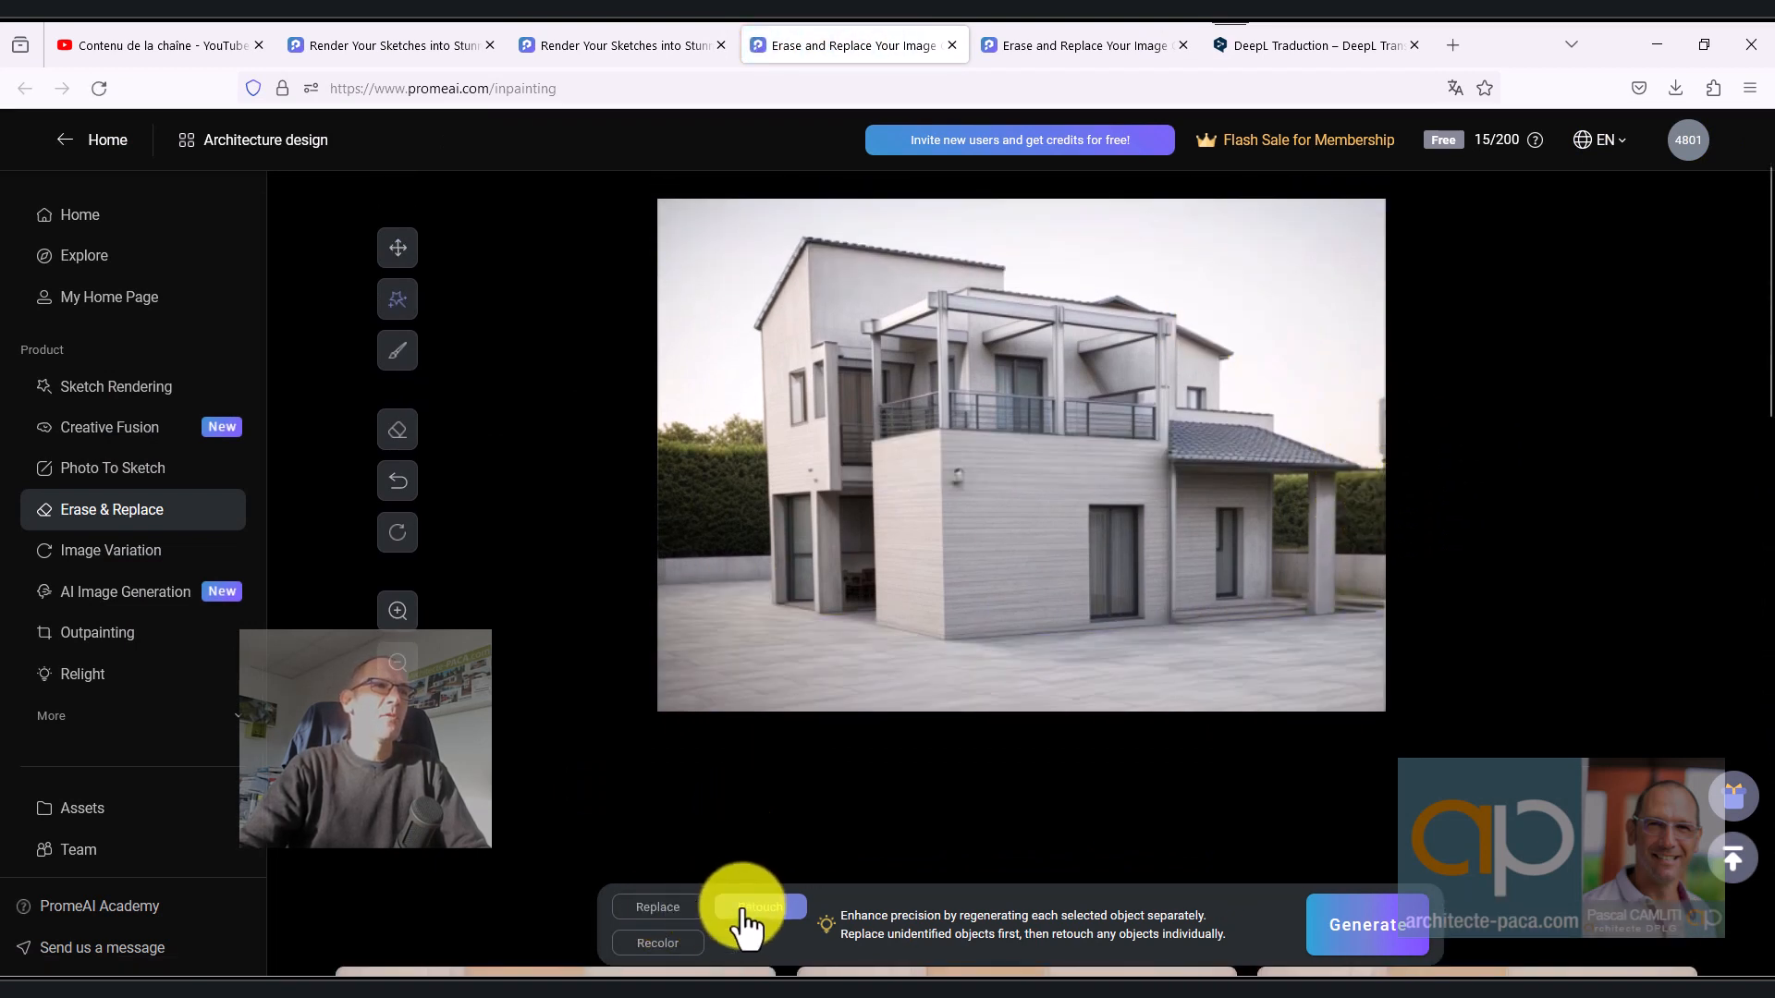
pyautogui.click(784, 901)
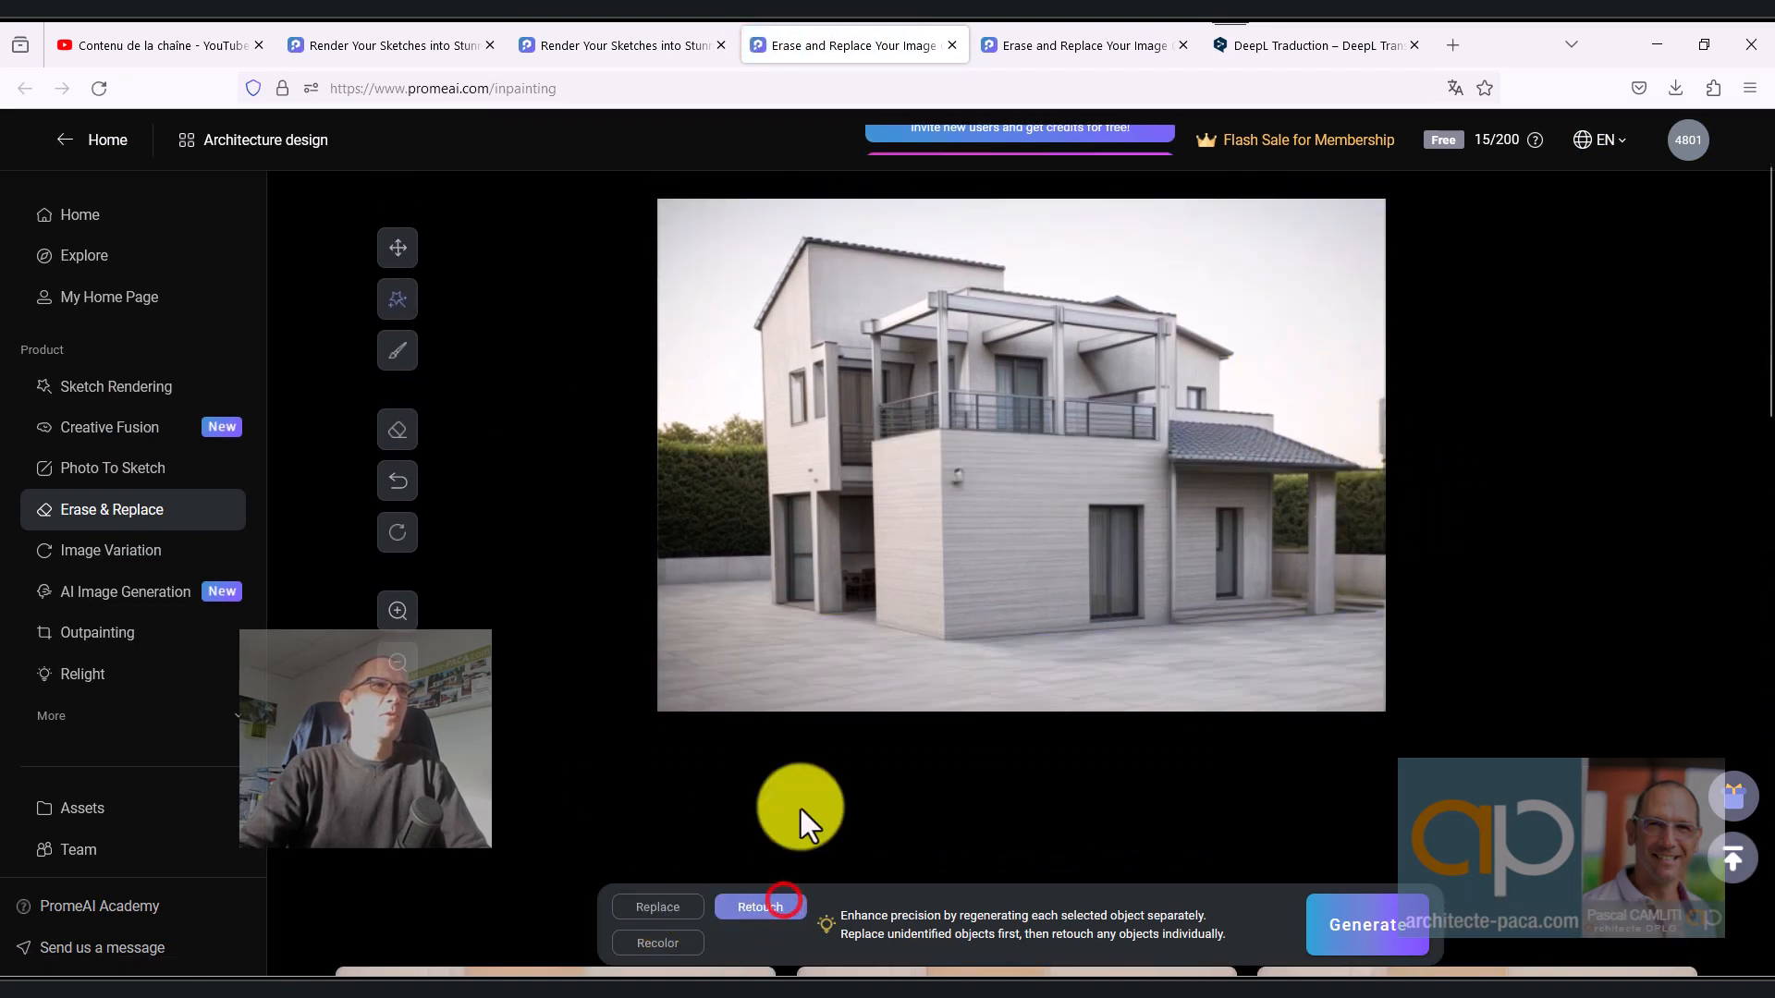
pyautogui.click(730, 349)
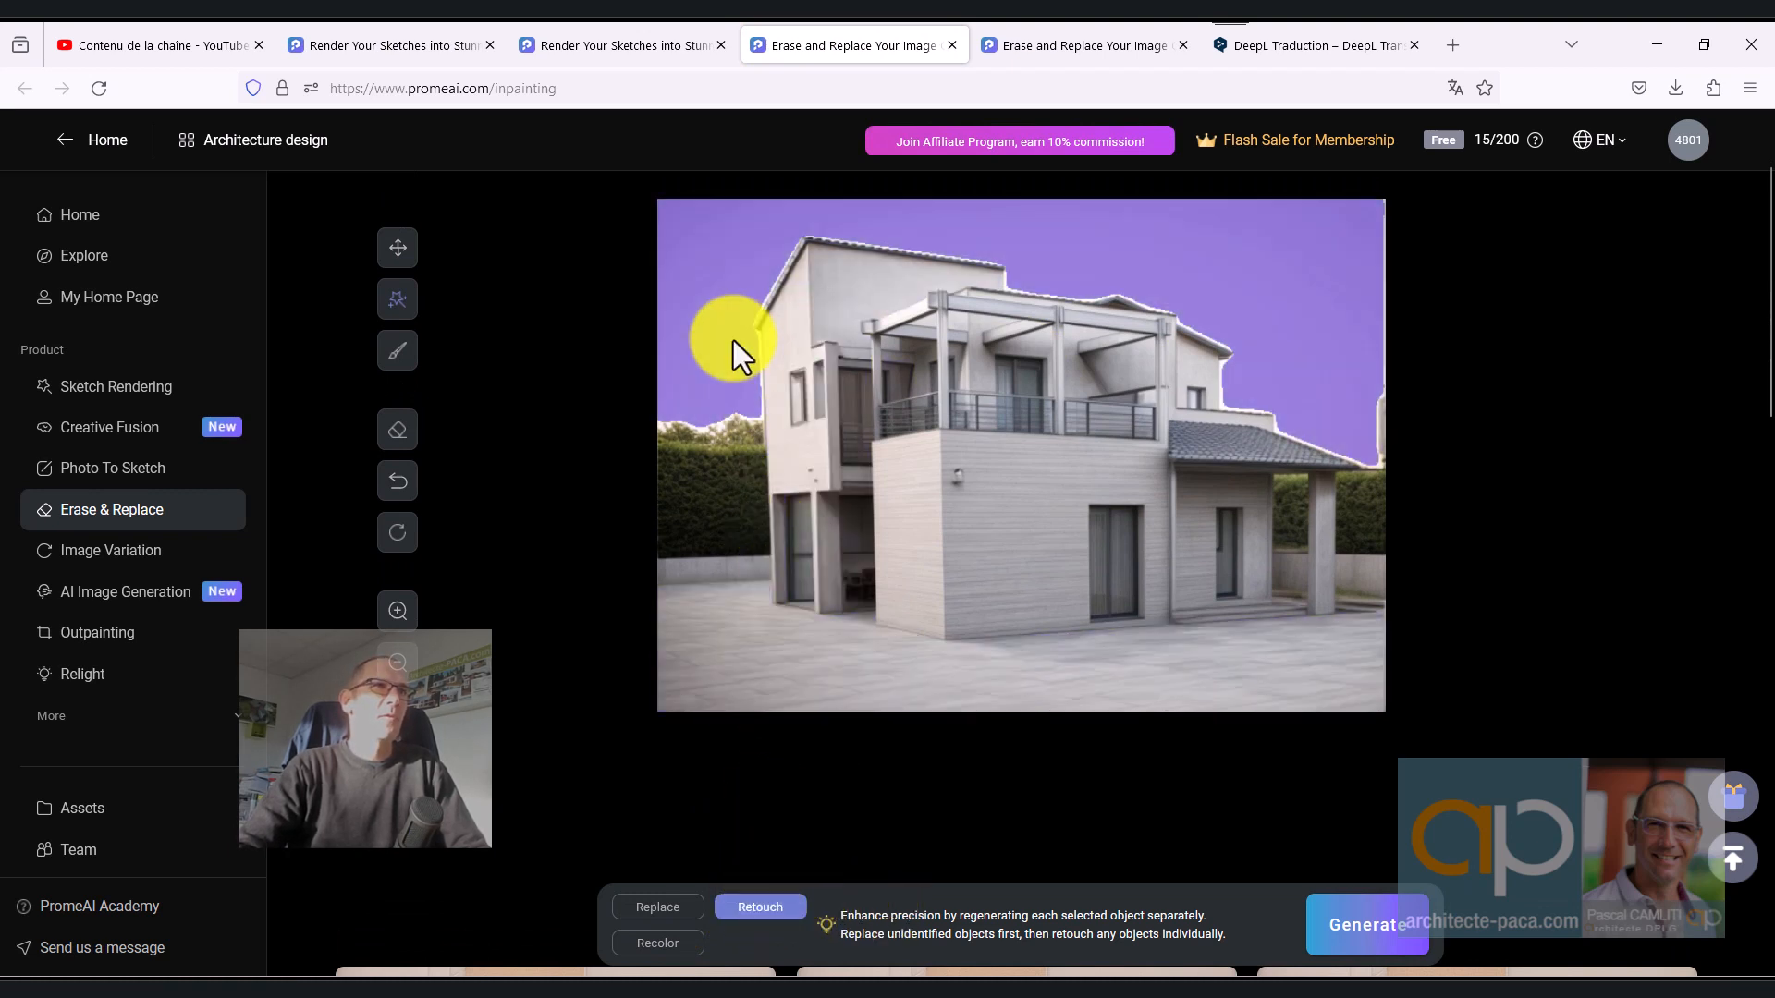
pyautogui.click(724, 280)
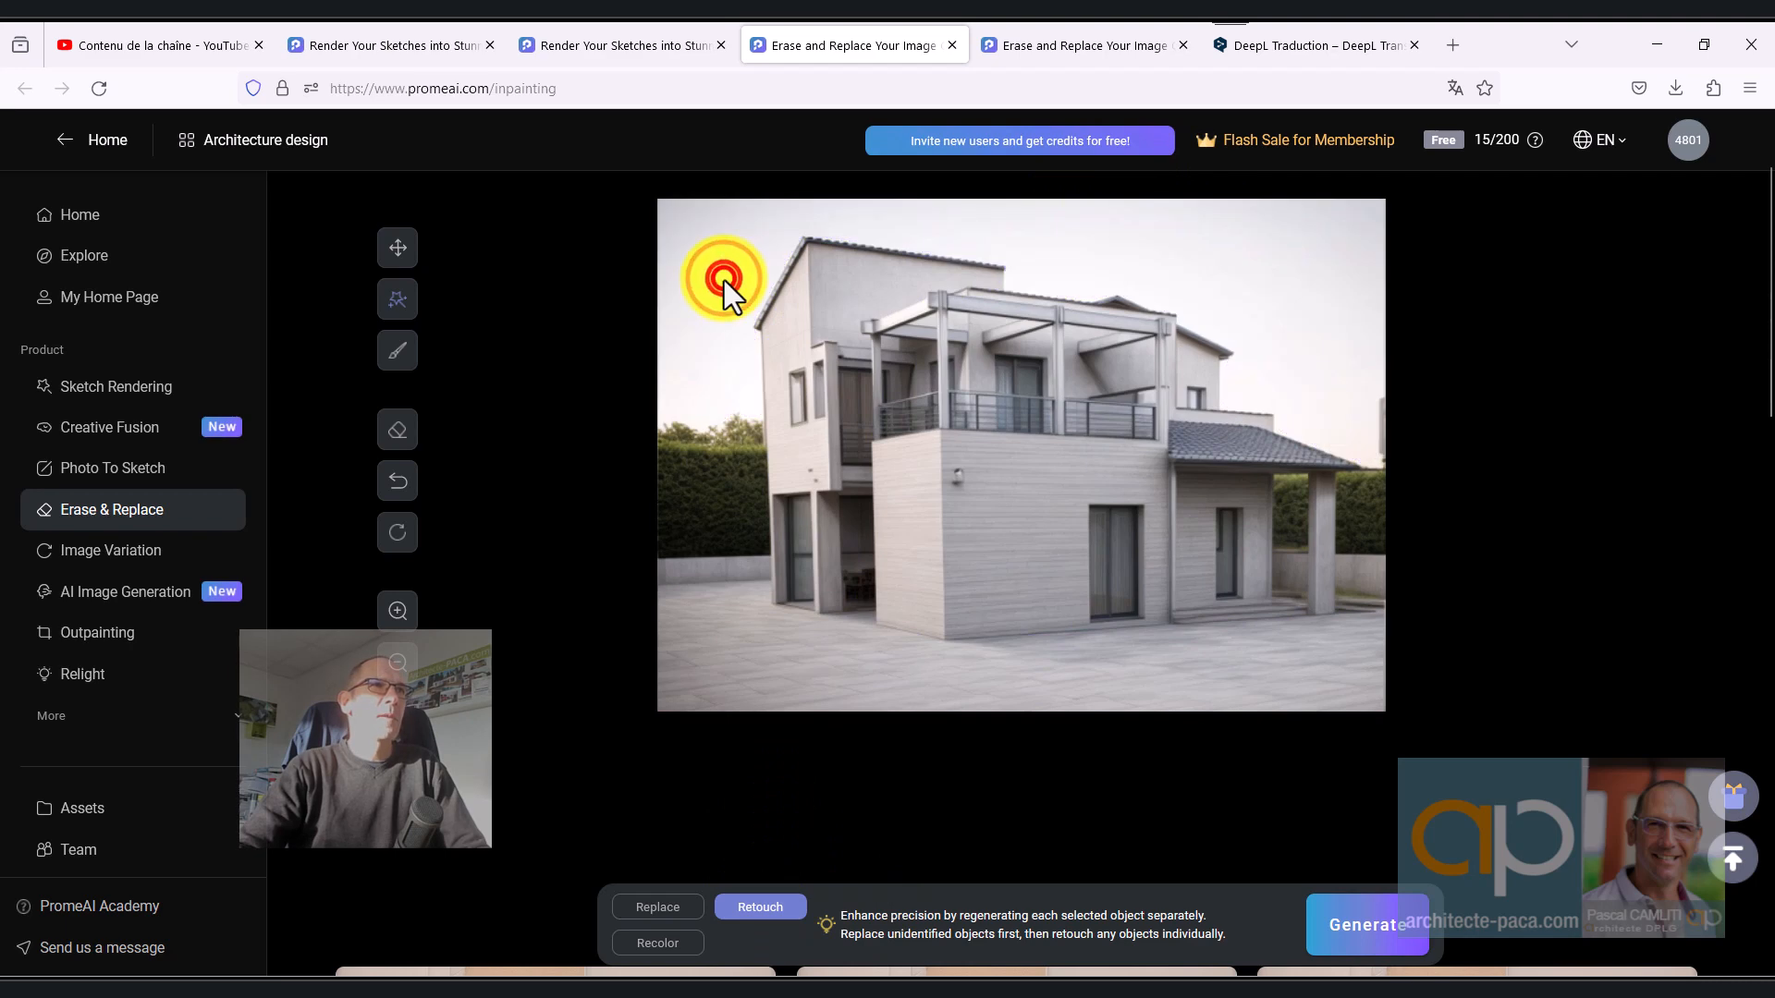
pyautogui.click(756, 913)
pyautogui.scroll(-3, 845, 879)
pyautogui.scroll(5, 896, 786)
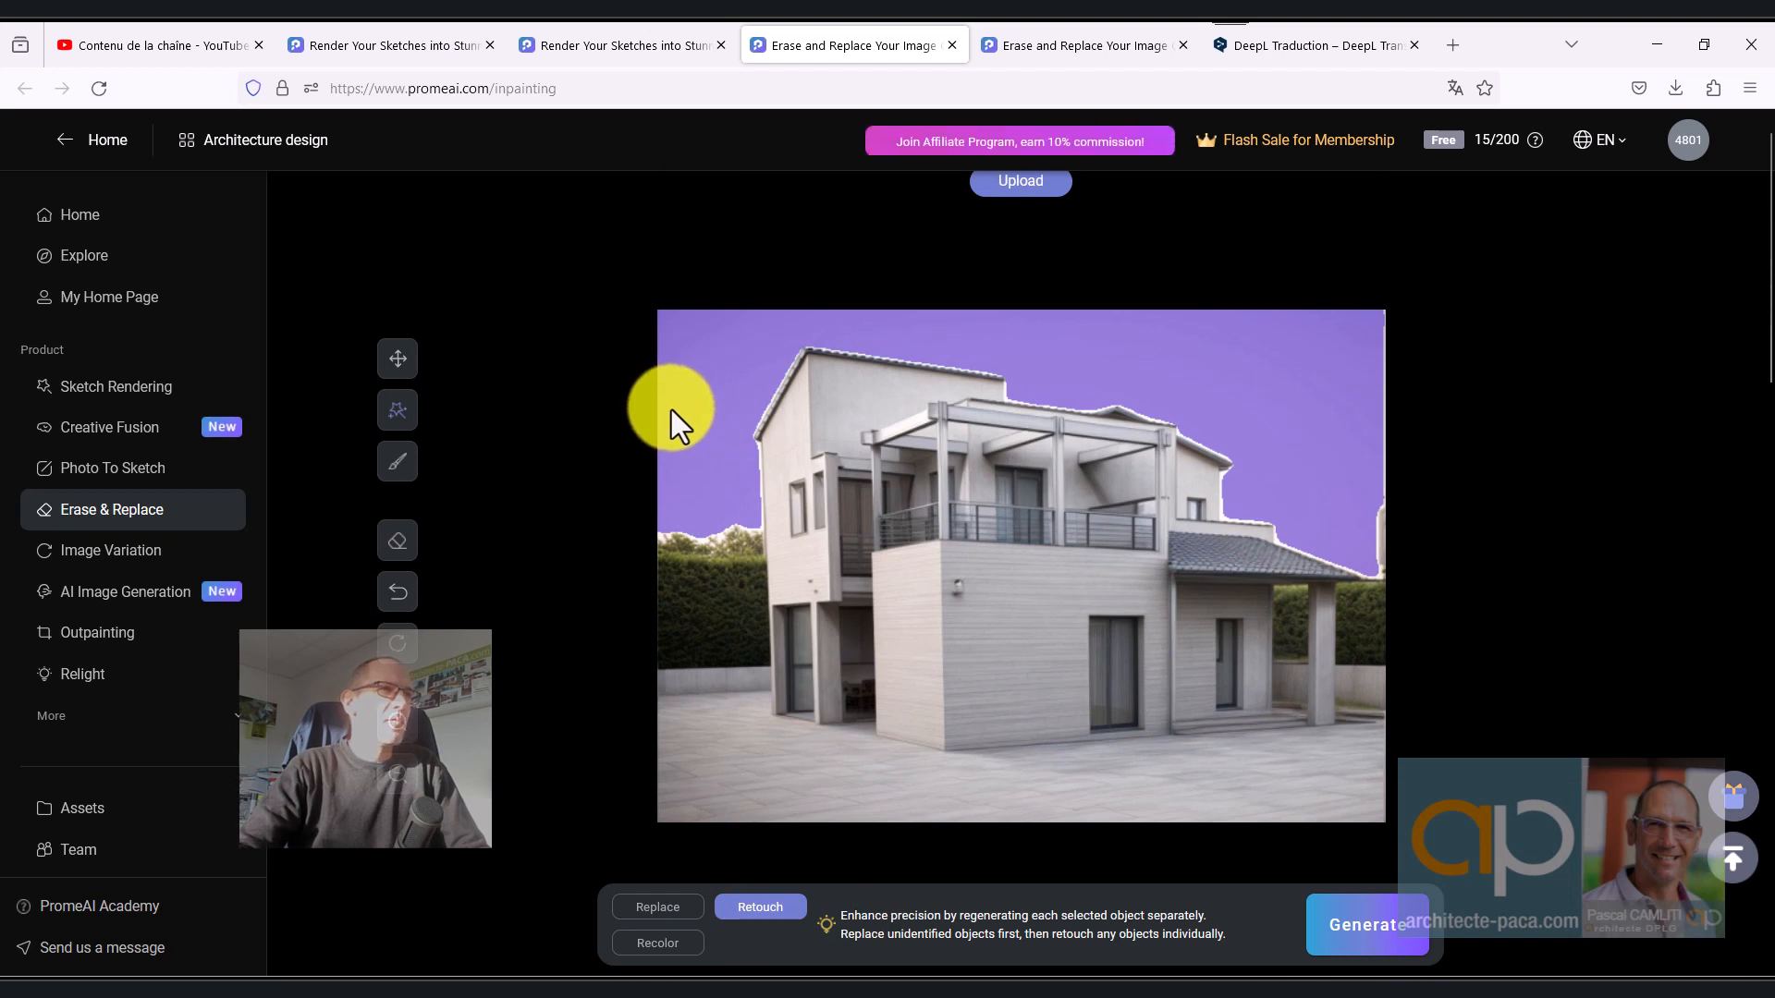
# Step: Generate a replacement for the selected sky with the prompt "Sun sky clear" and compare the new images with the original
pyautogui.click(657, 910)
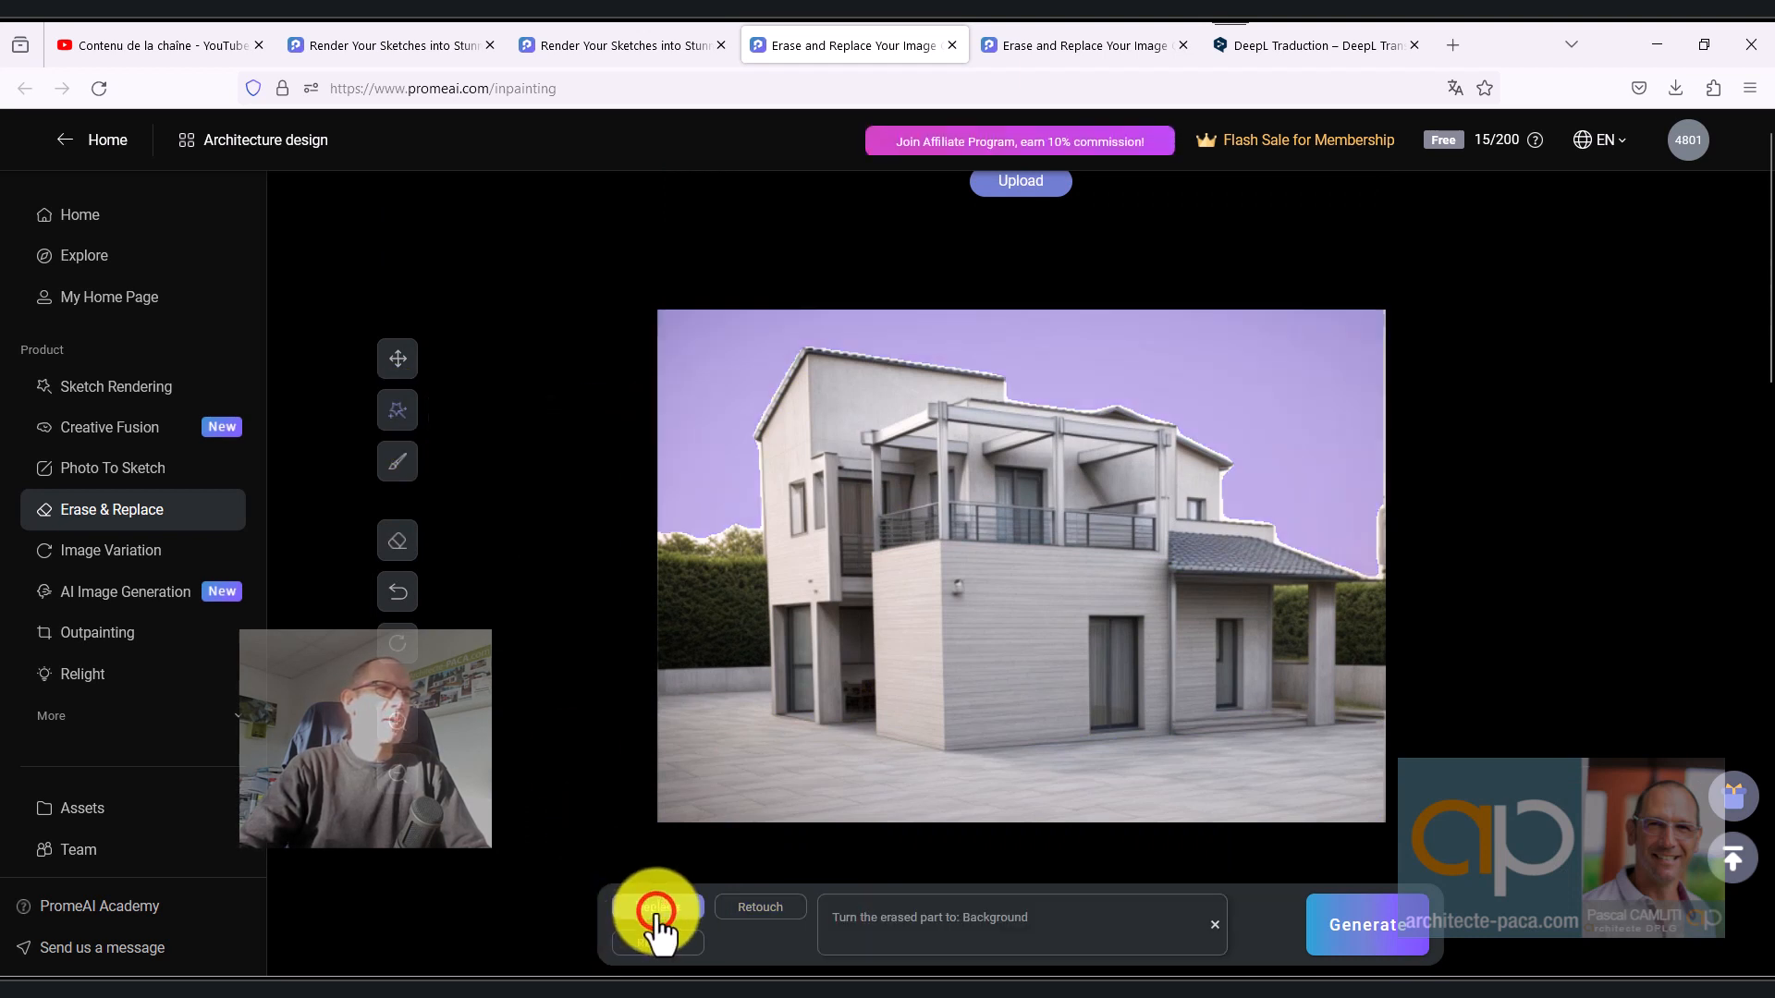
pyautogui.click(853, 927)
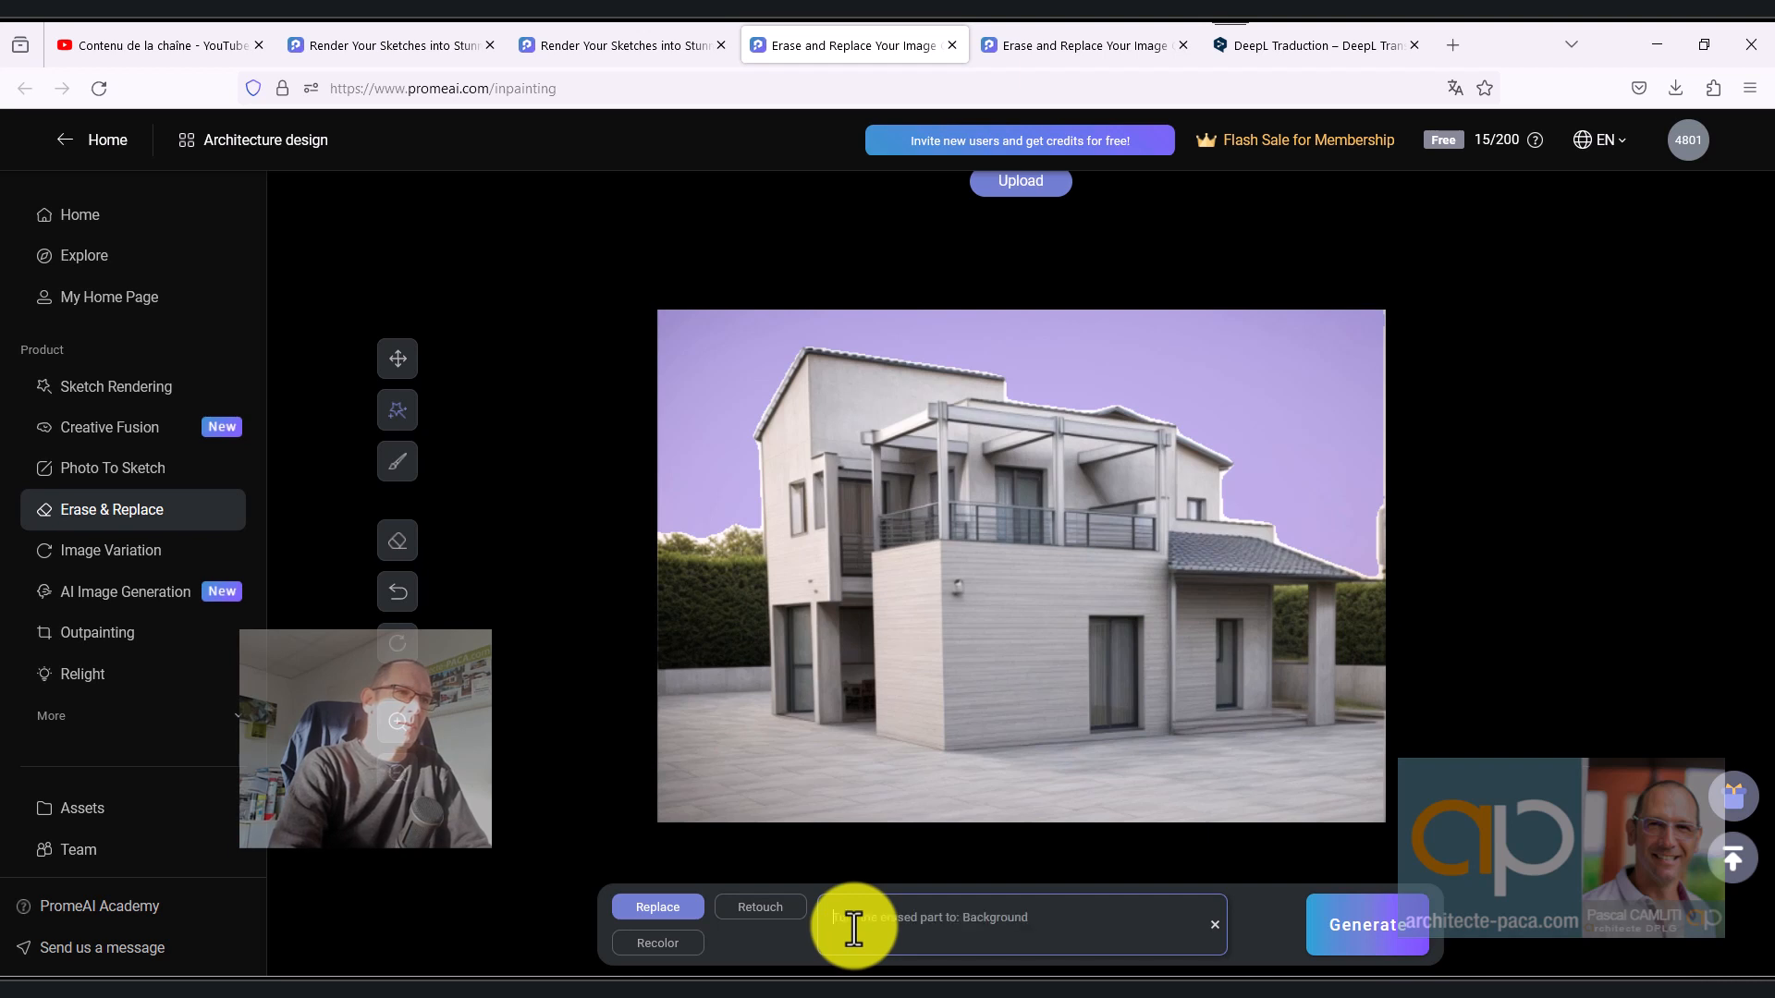
pyautogui.write('Sun sky cle')
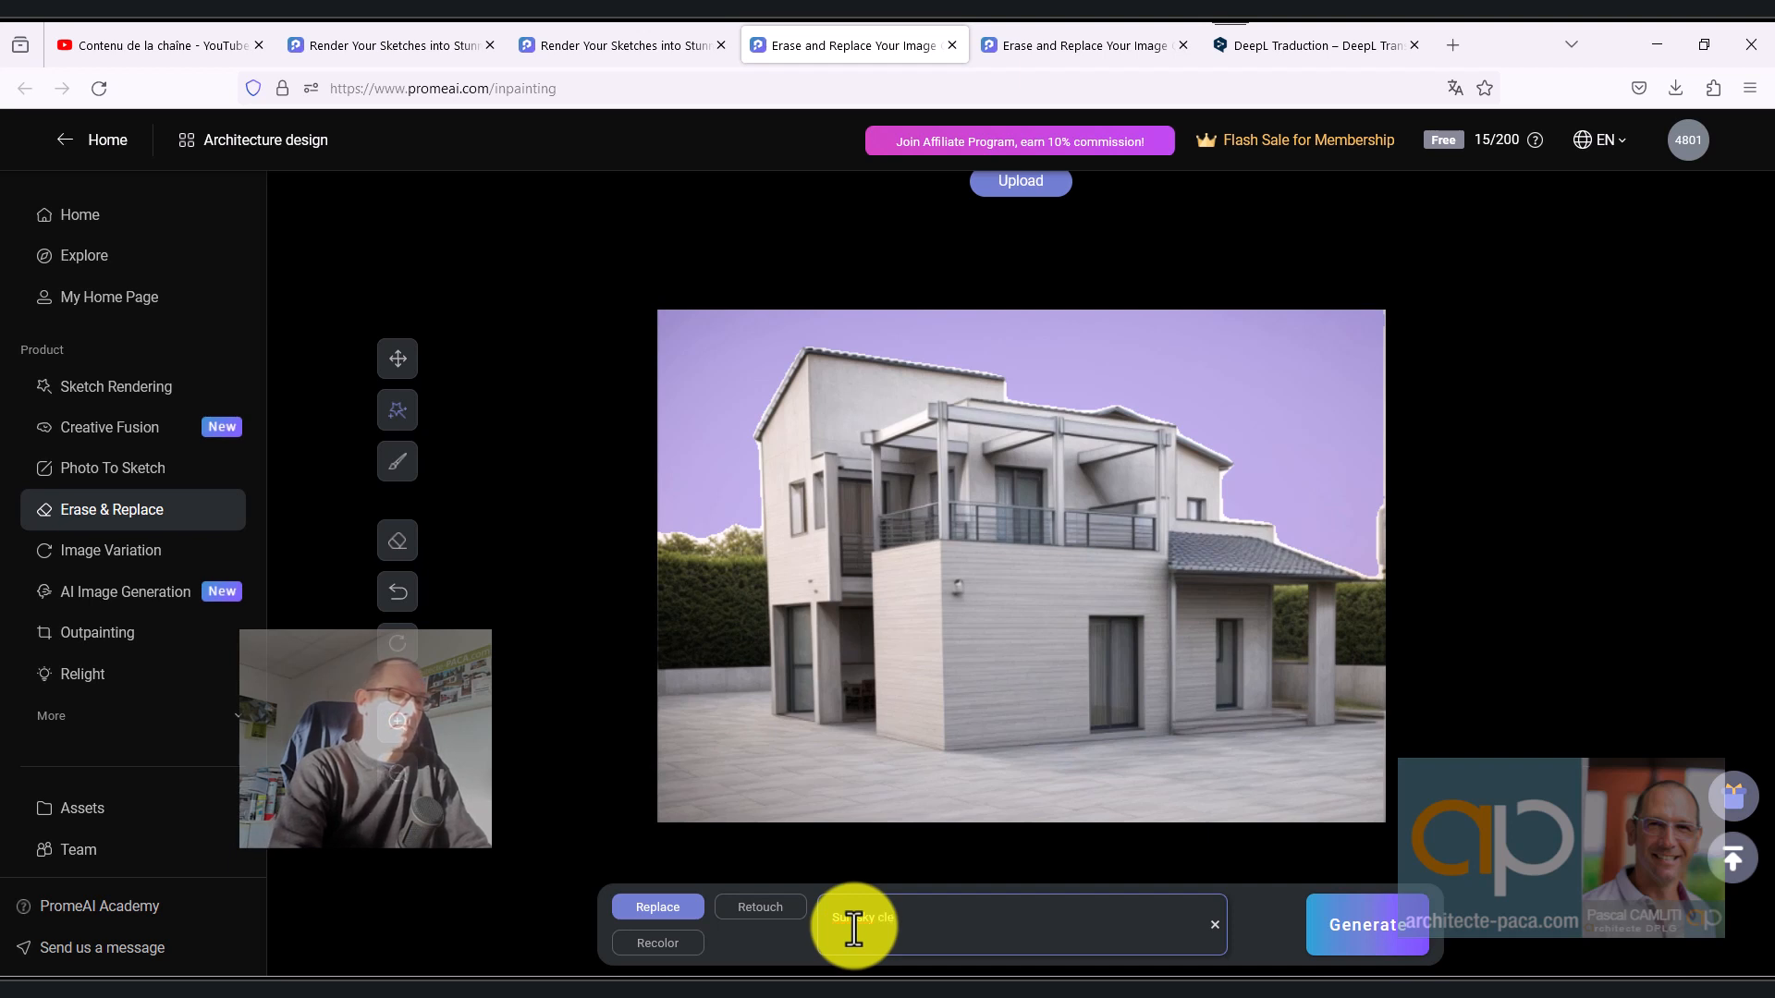
pyautogui.write('ar')
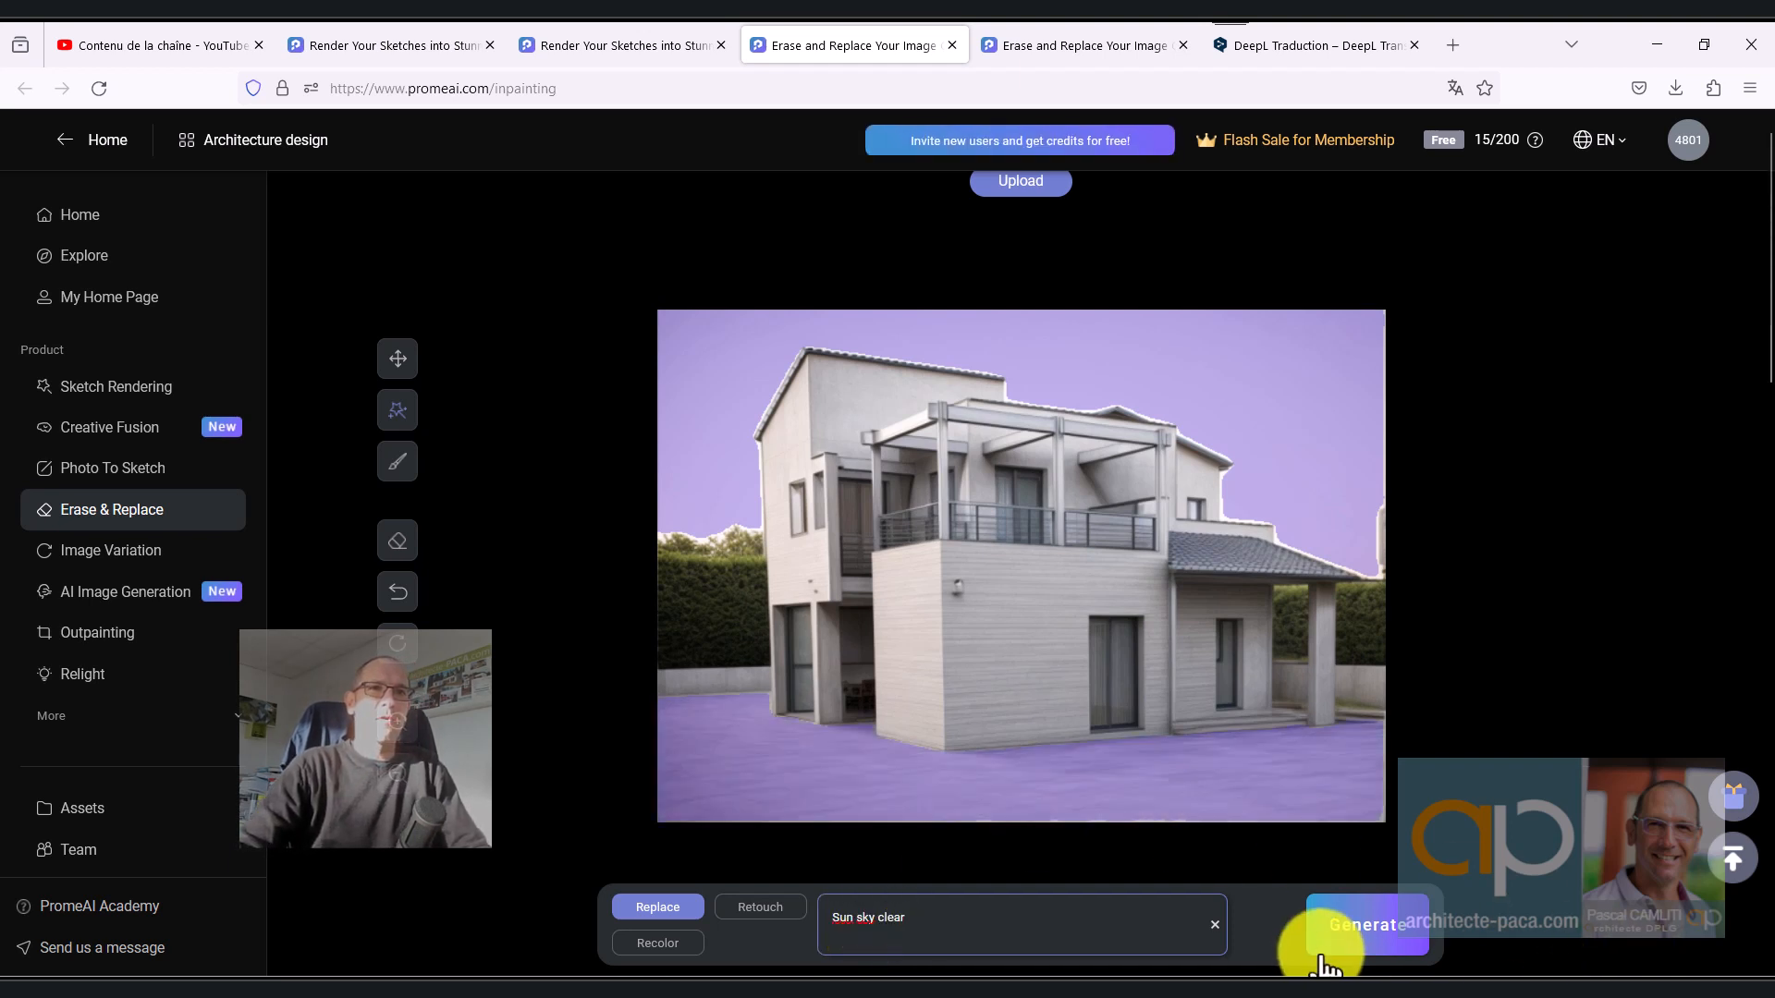
pyautogui.click(1357, 930)
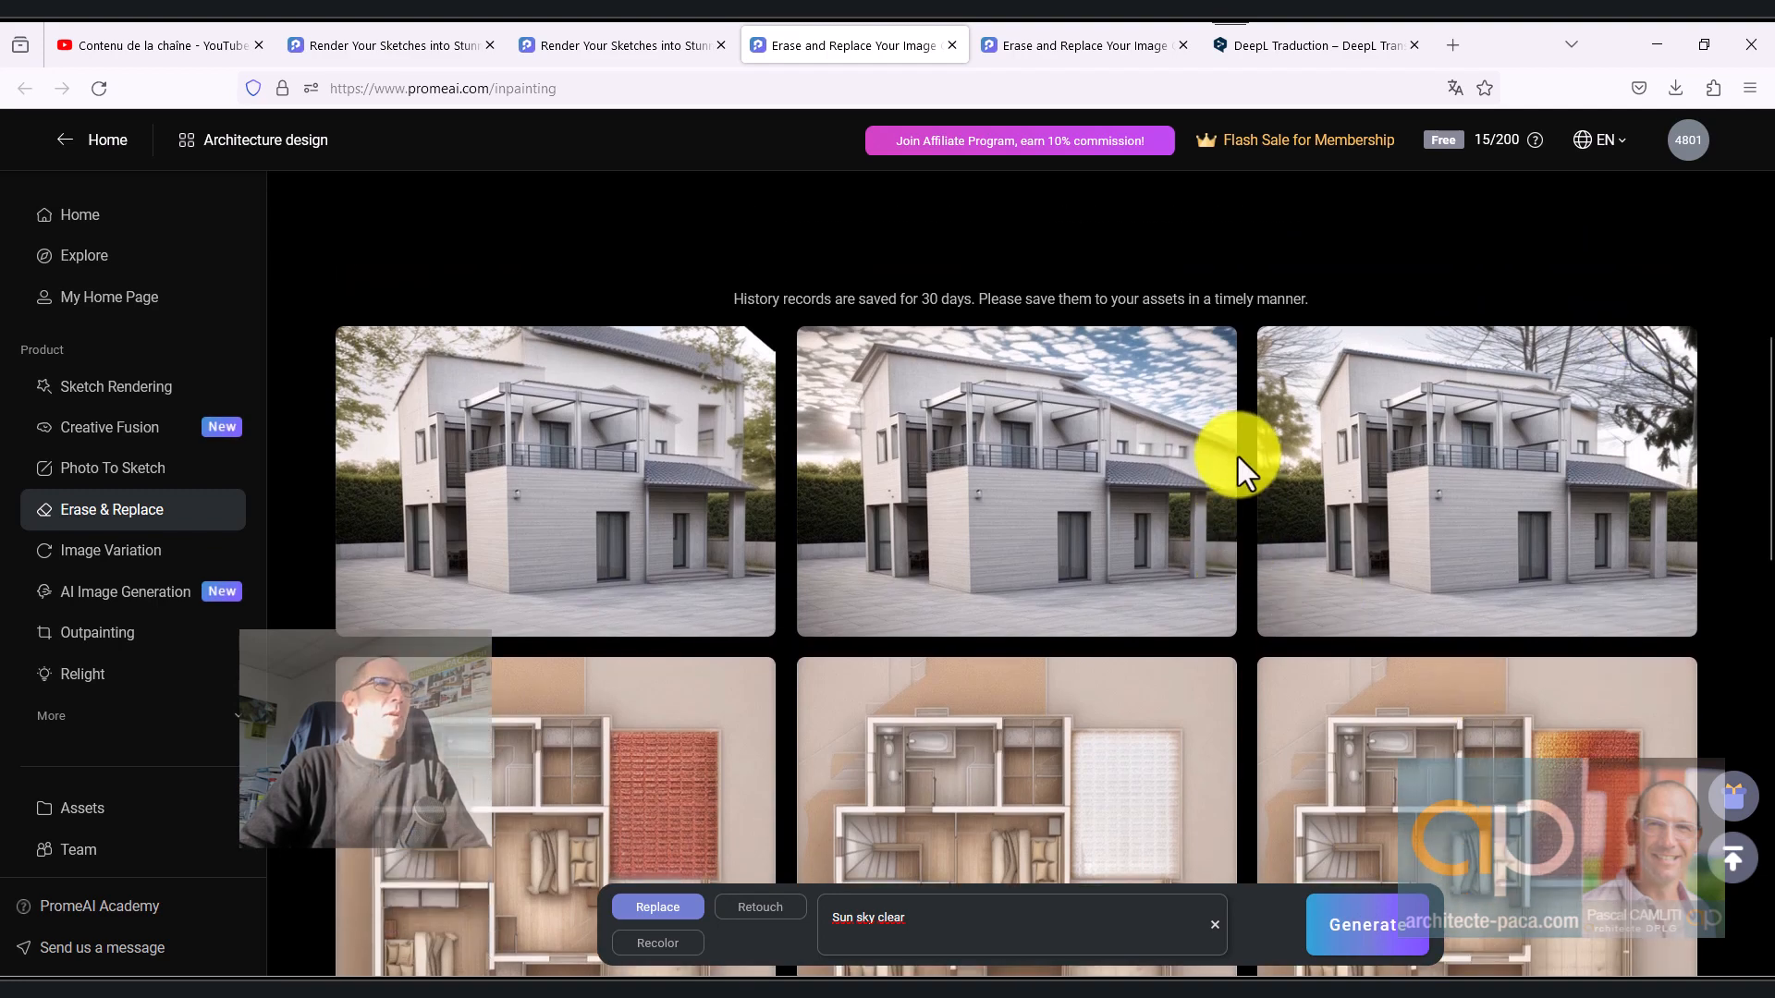
pyautogui.moveTo(1053, 453)
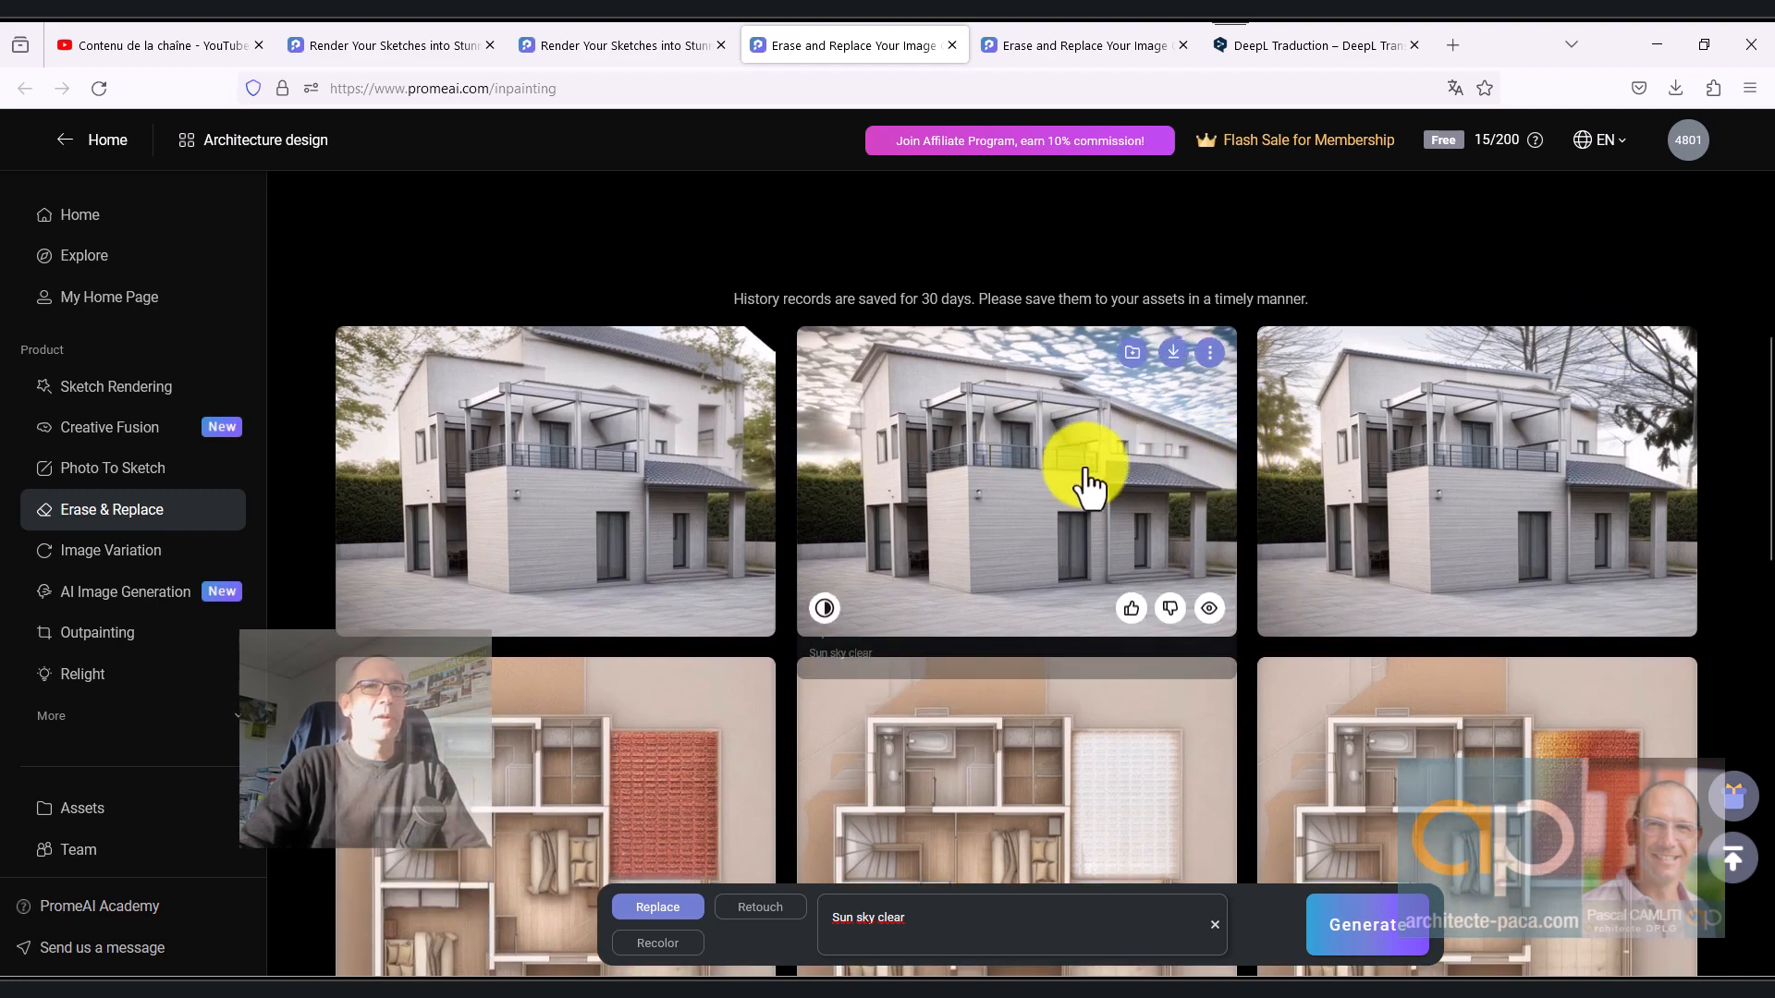
pyautogui.scroll(-5, 1094, 452)
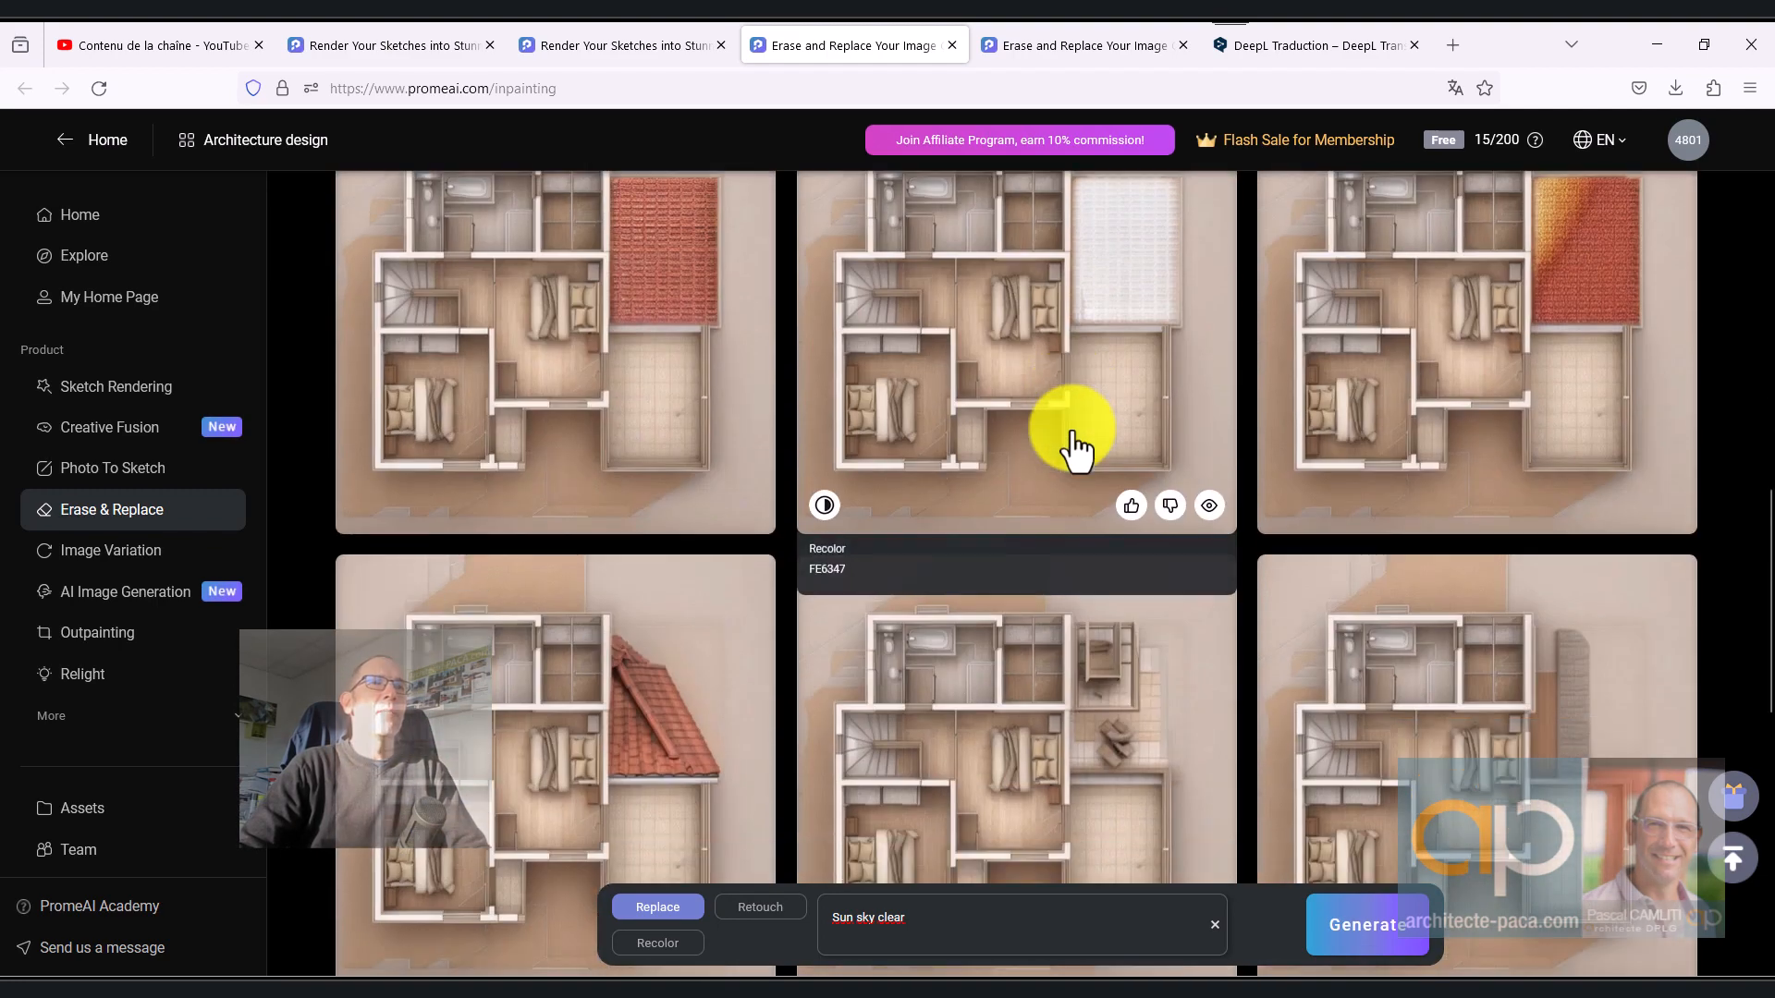
pyautogui.scroll(4, 1070, 444)
pyautogui.click(1070, 435)
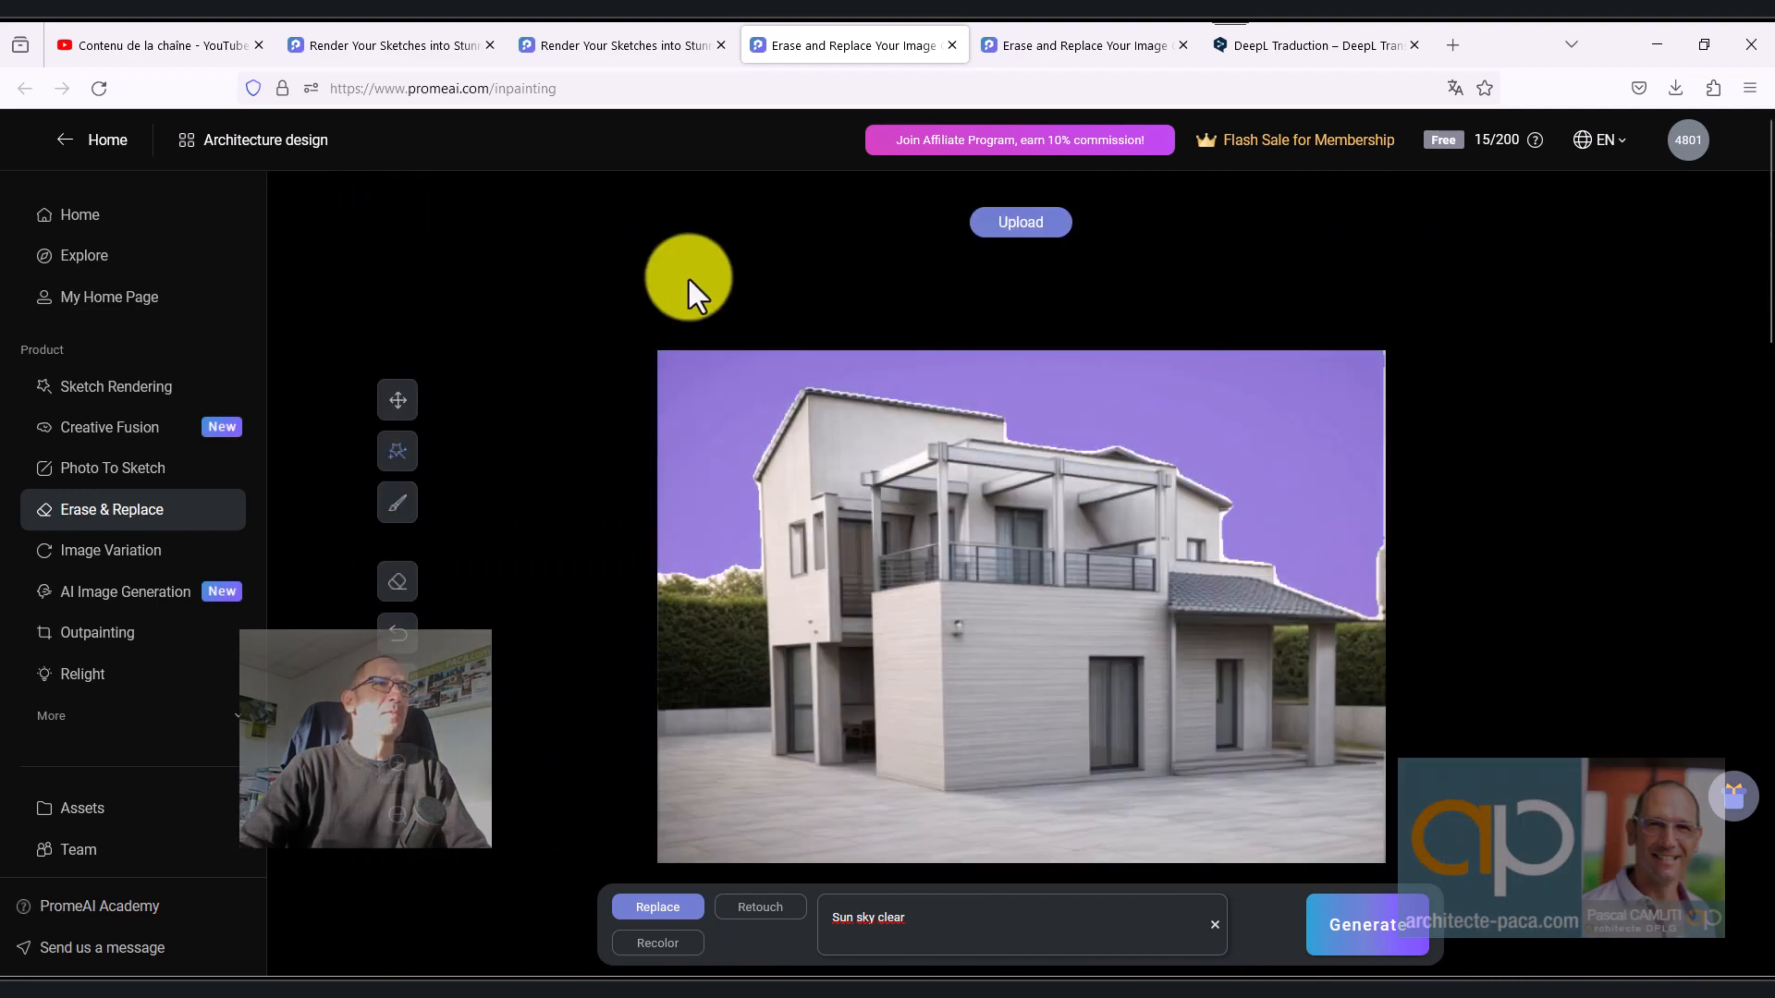
# Step: Return to Sketch Rendering and look through the uploaded assets and the history of exterior and floor plan renders
pyautogui.click(132, 386)
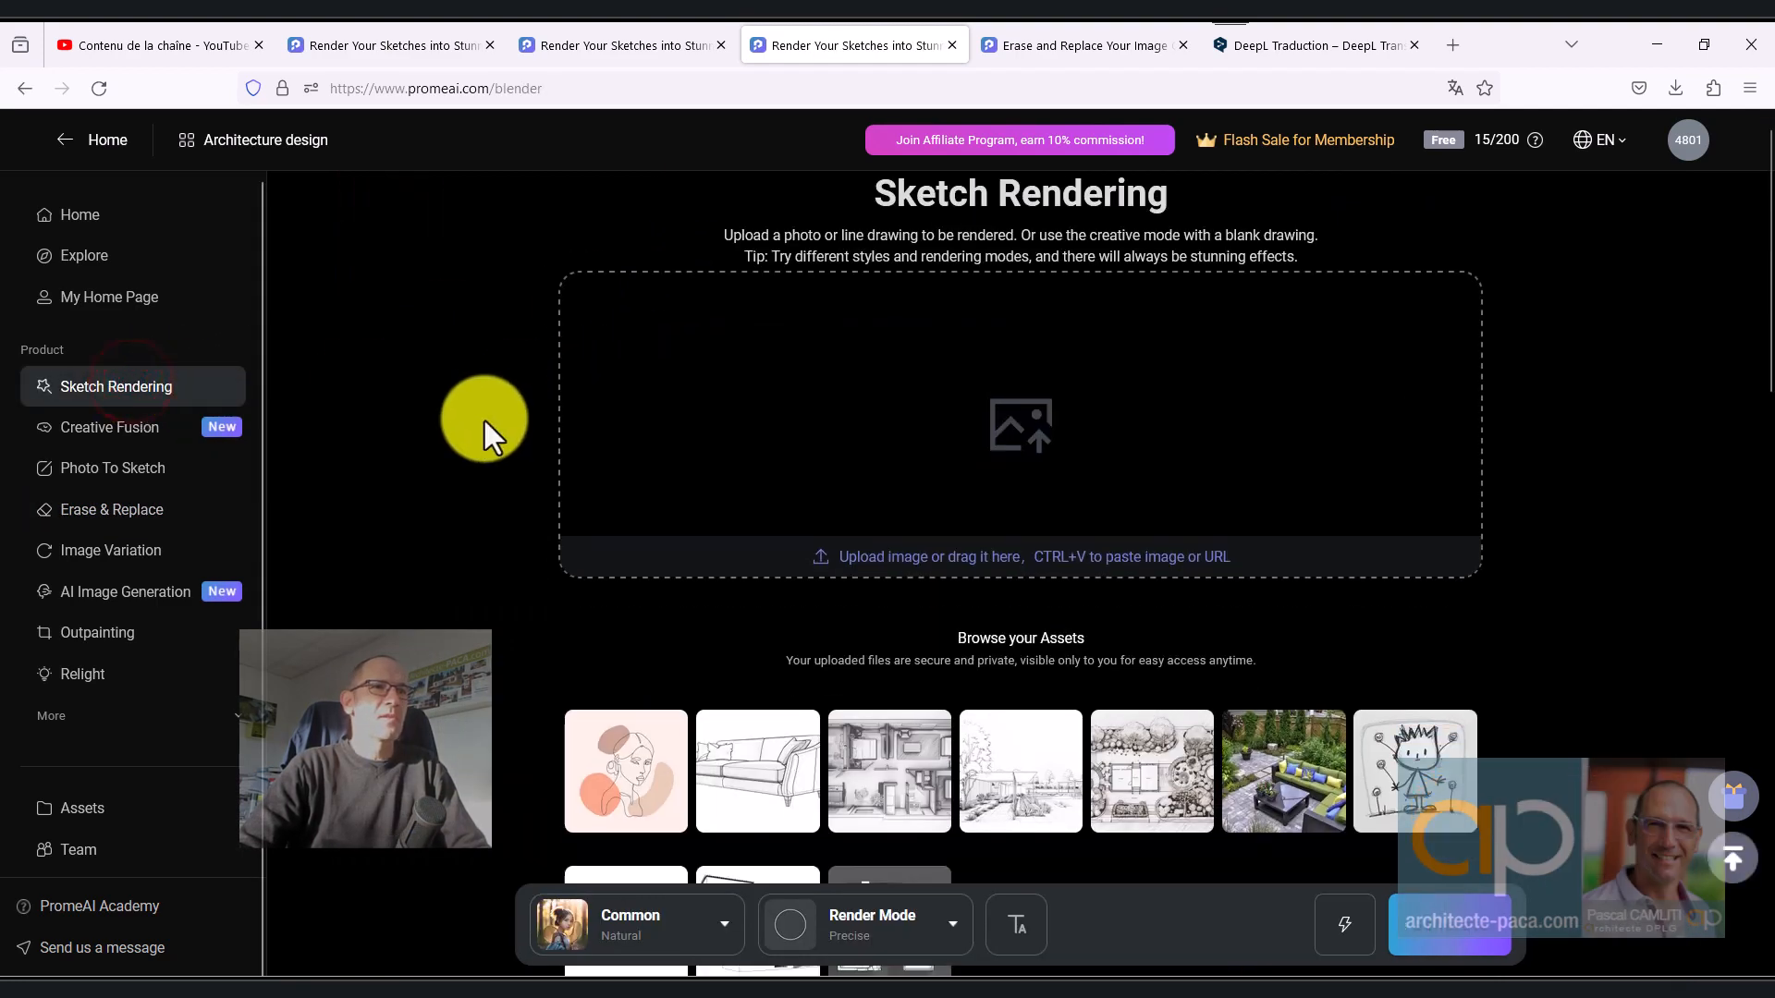
pyautogui.scroll(-7, 484, 423)
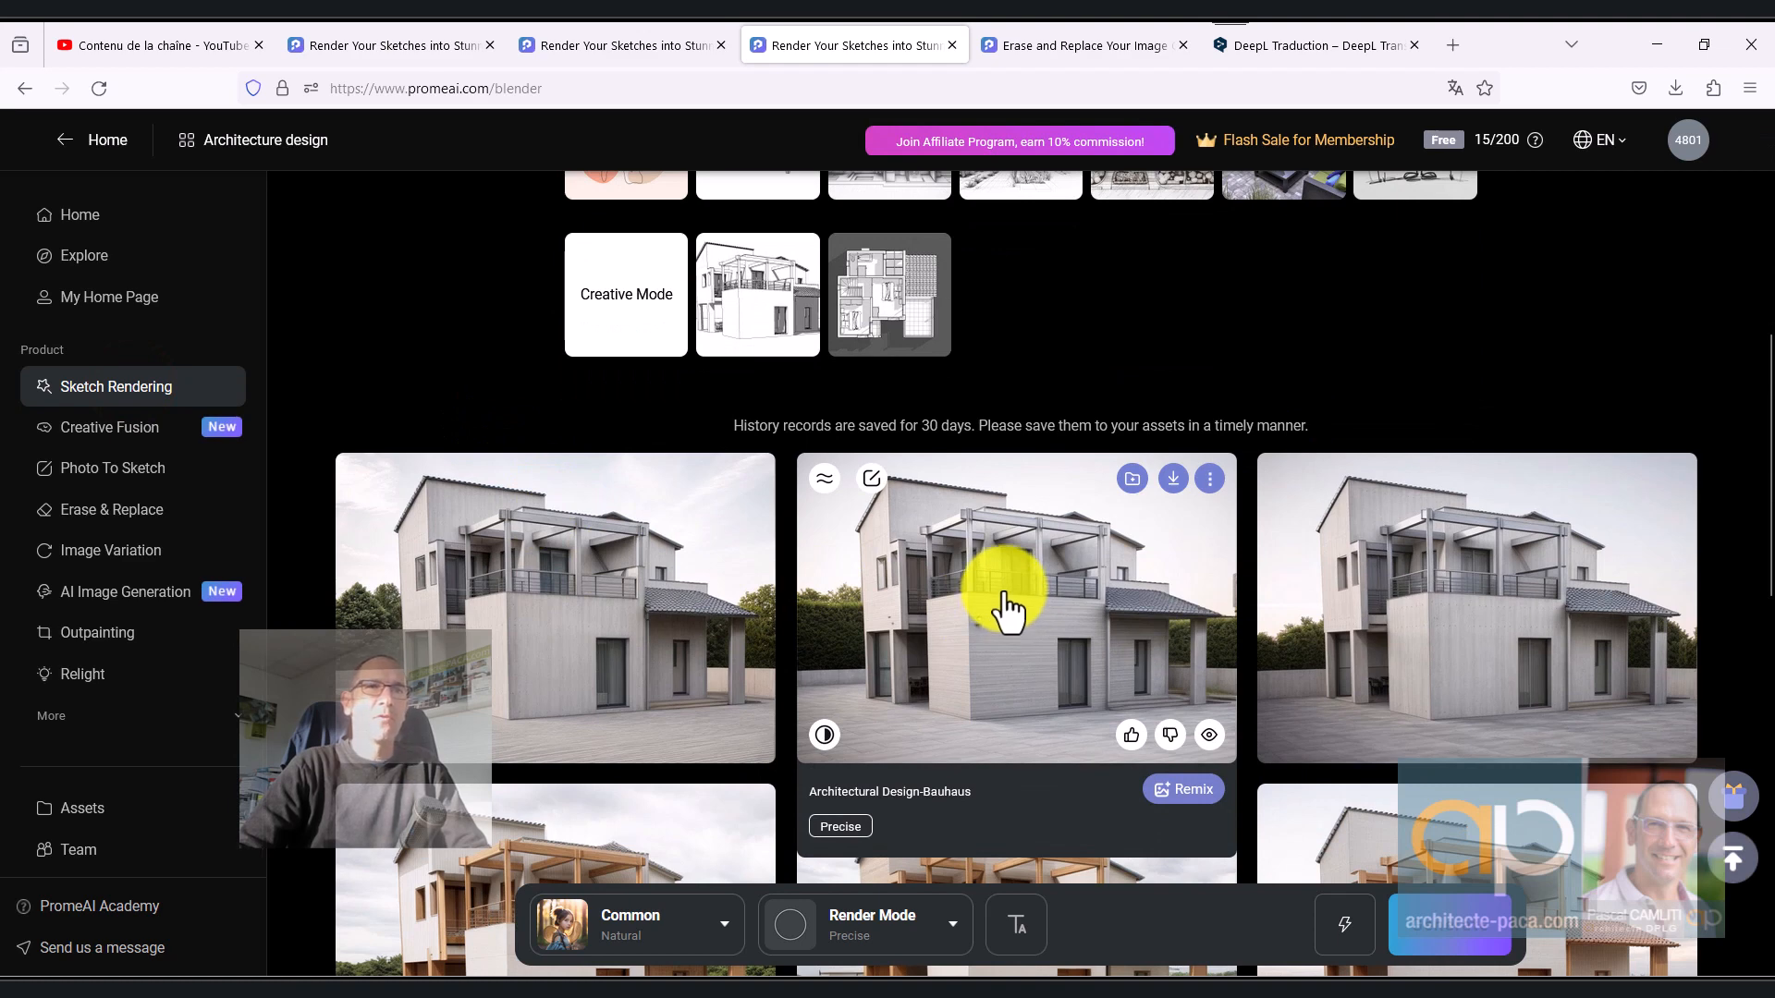
pyautogui.scroll(-4, 1007, 610)
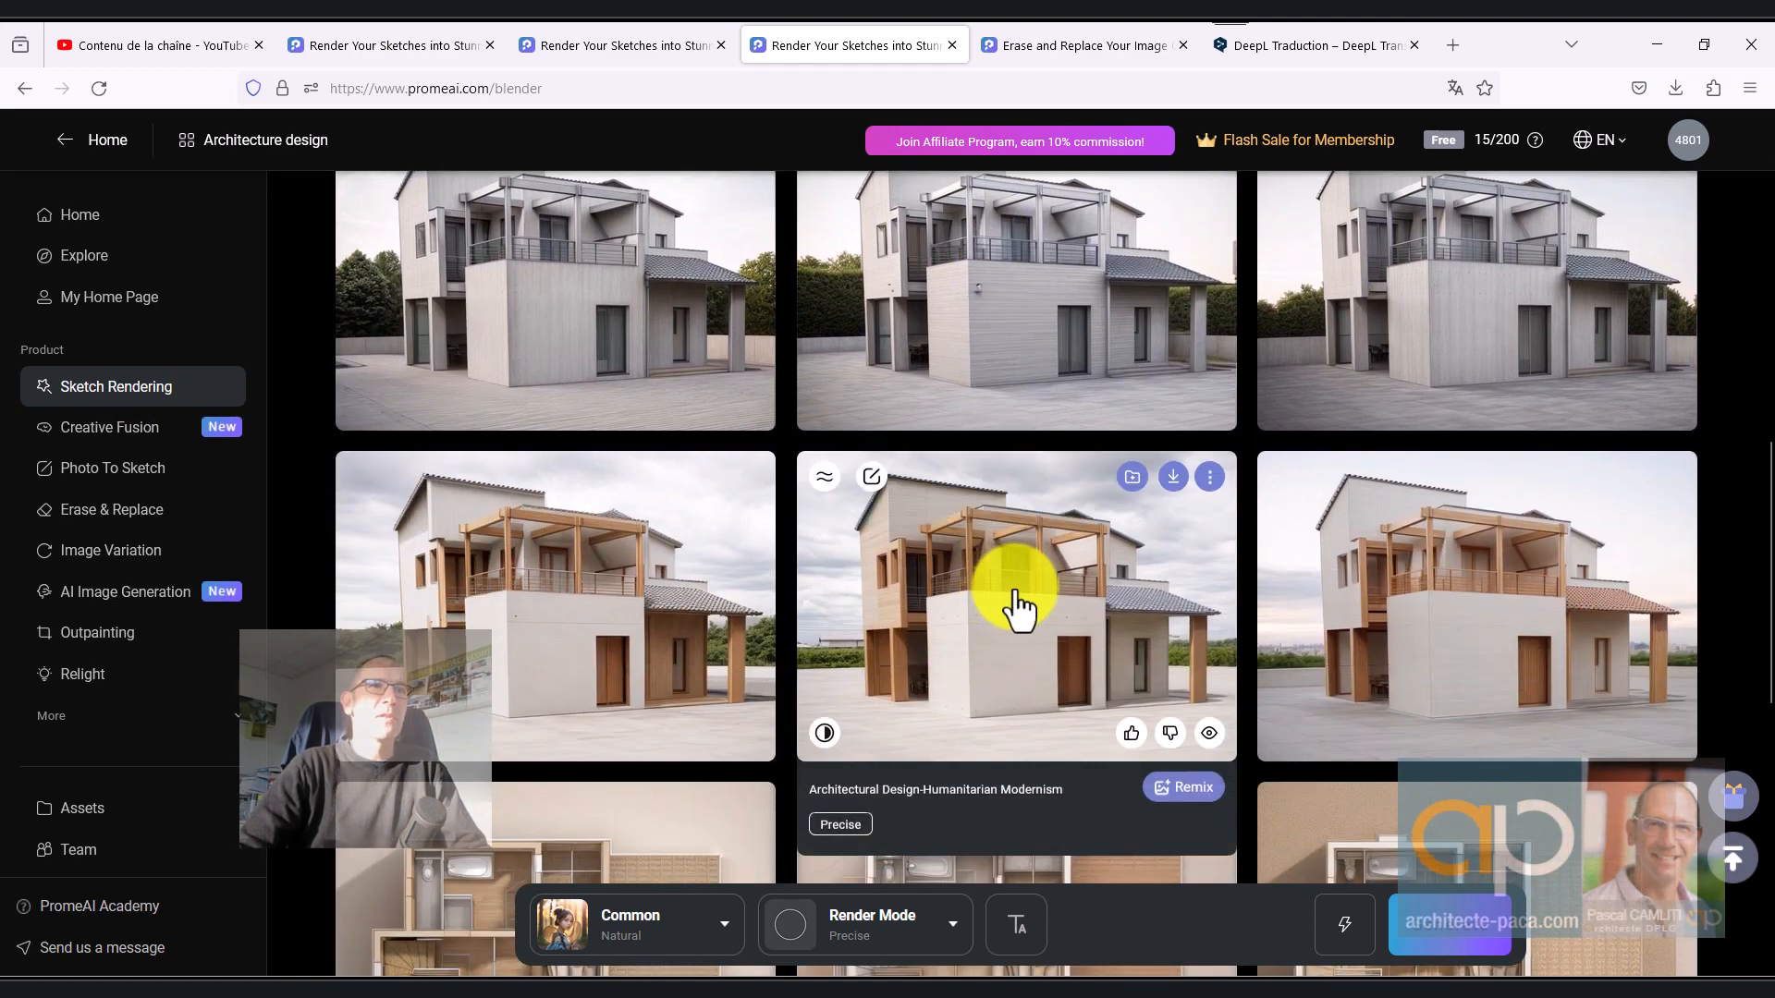
pyautogui.scroll(-1, 1026, 573)
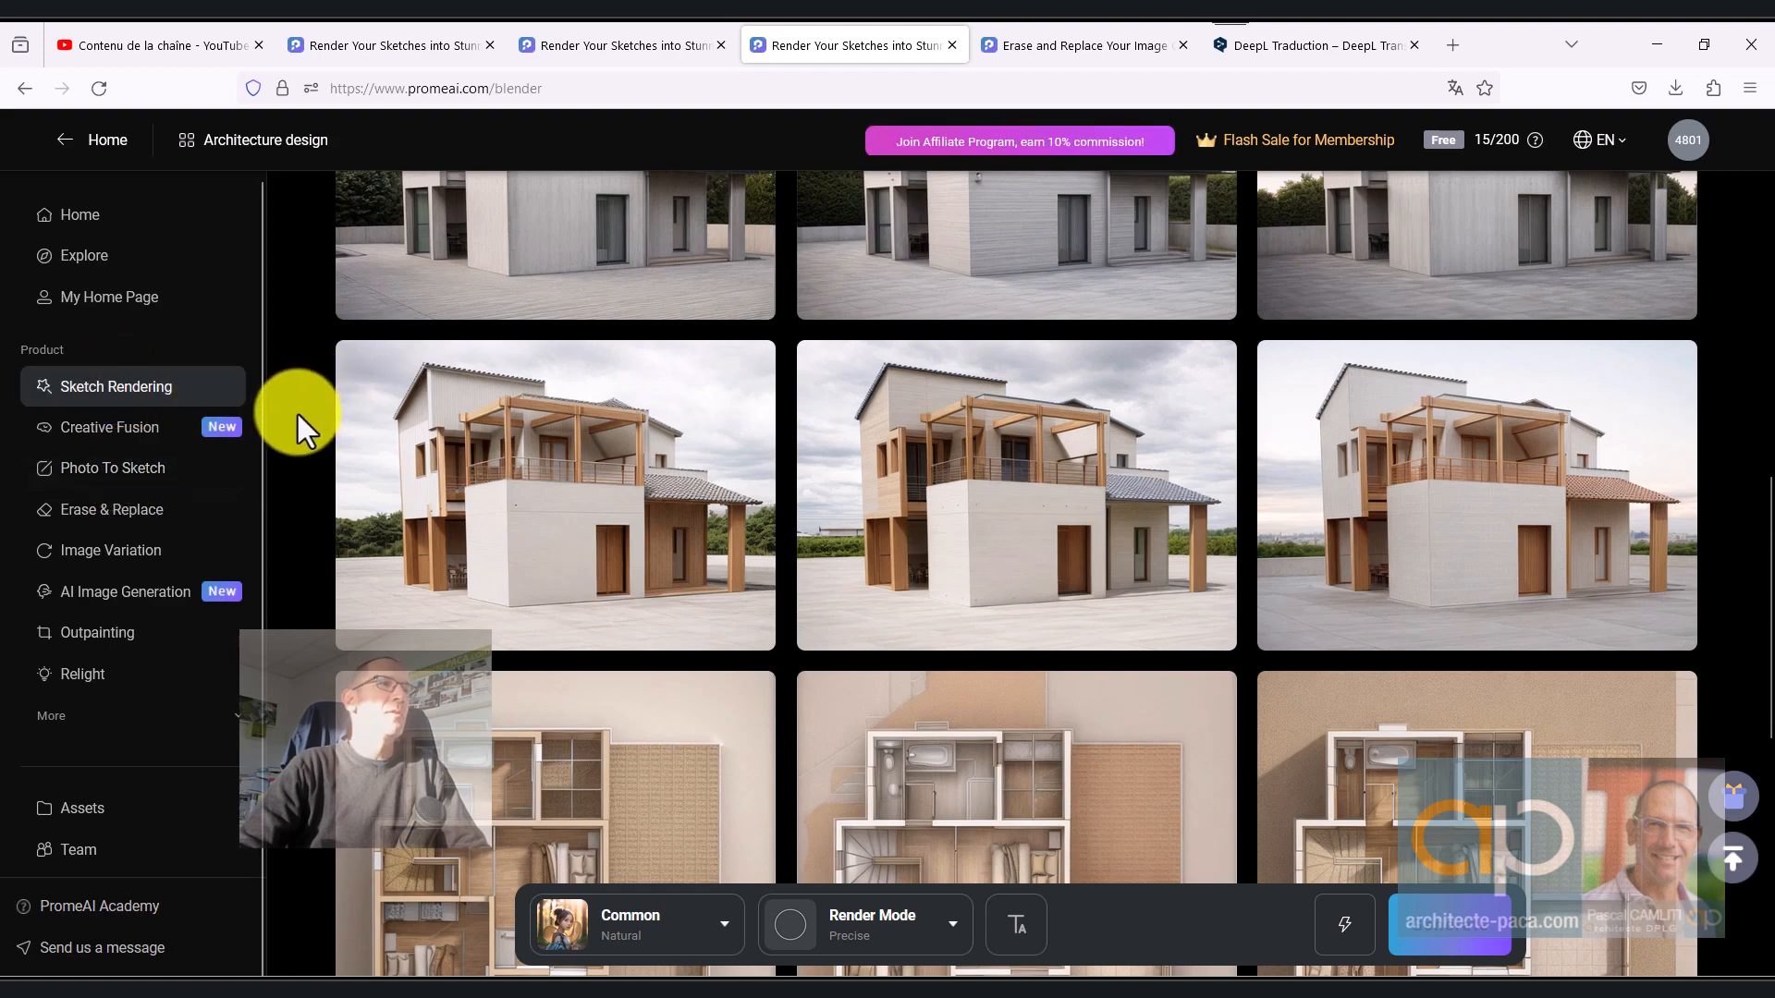
pyautogui.scroll(6, 298, 414)
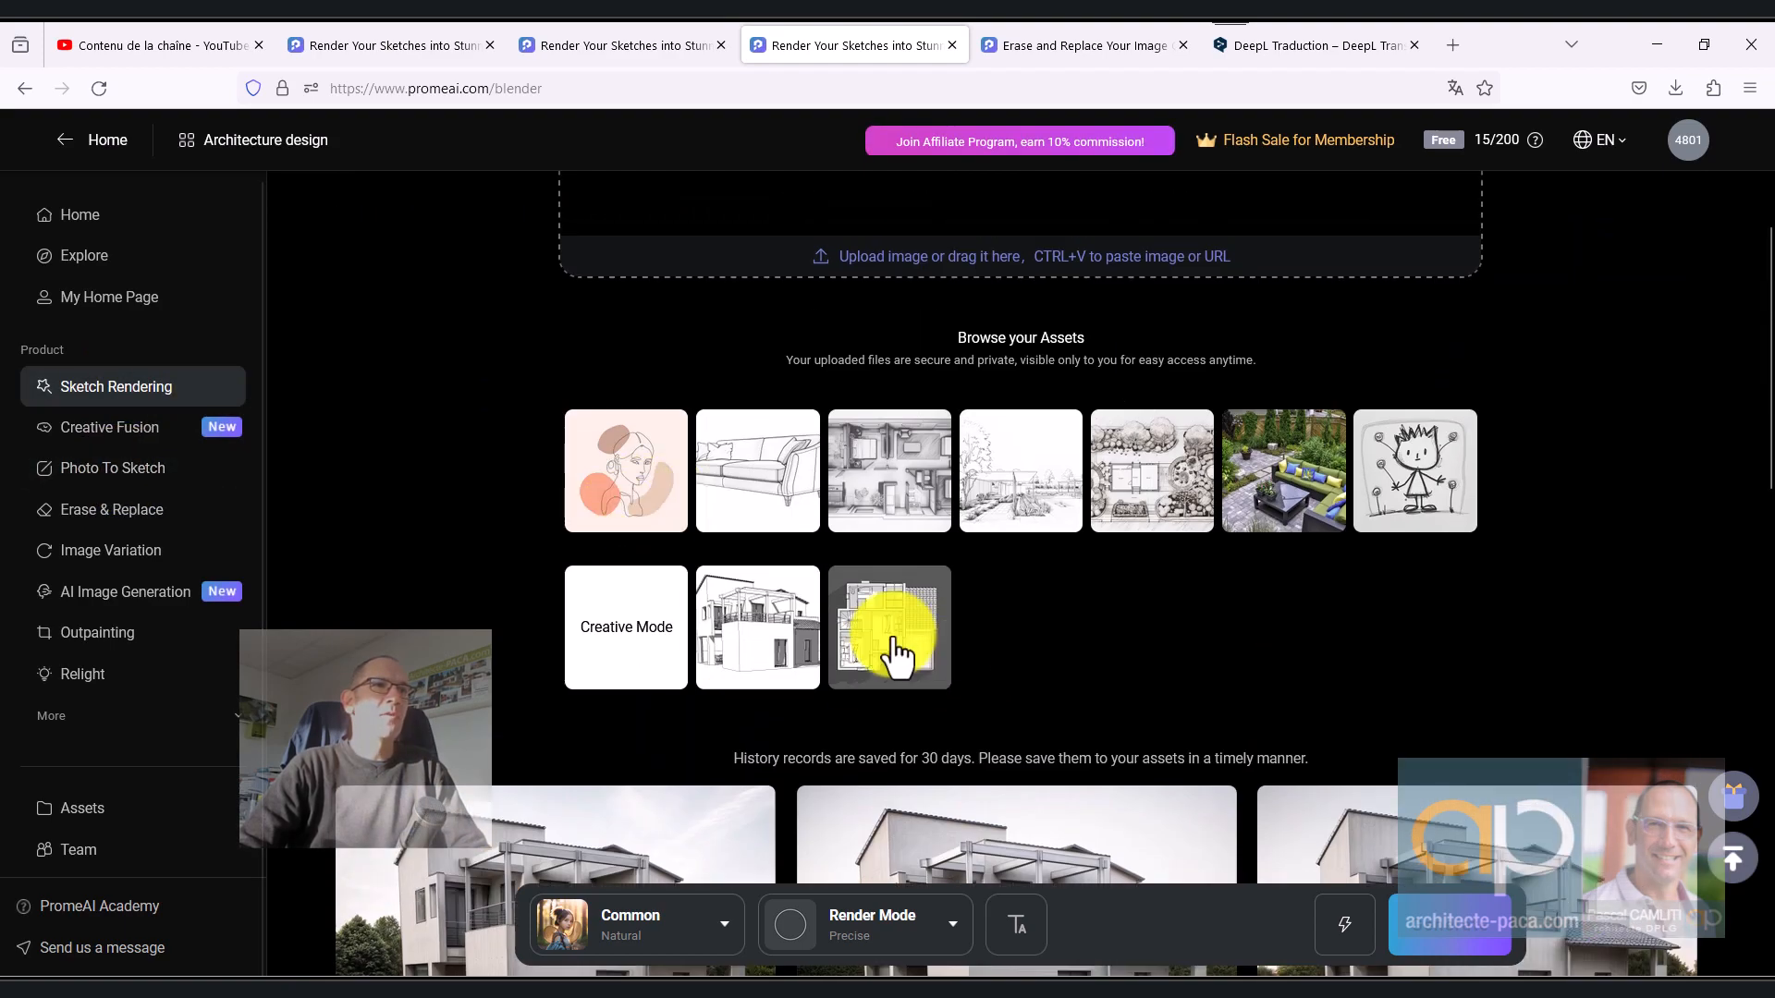
pyautogui.scroll(-10, 623, 554)
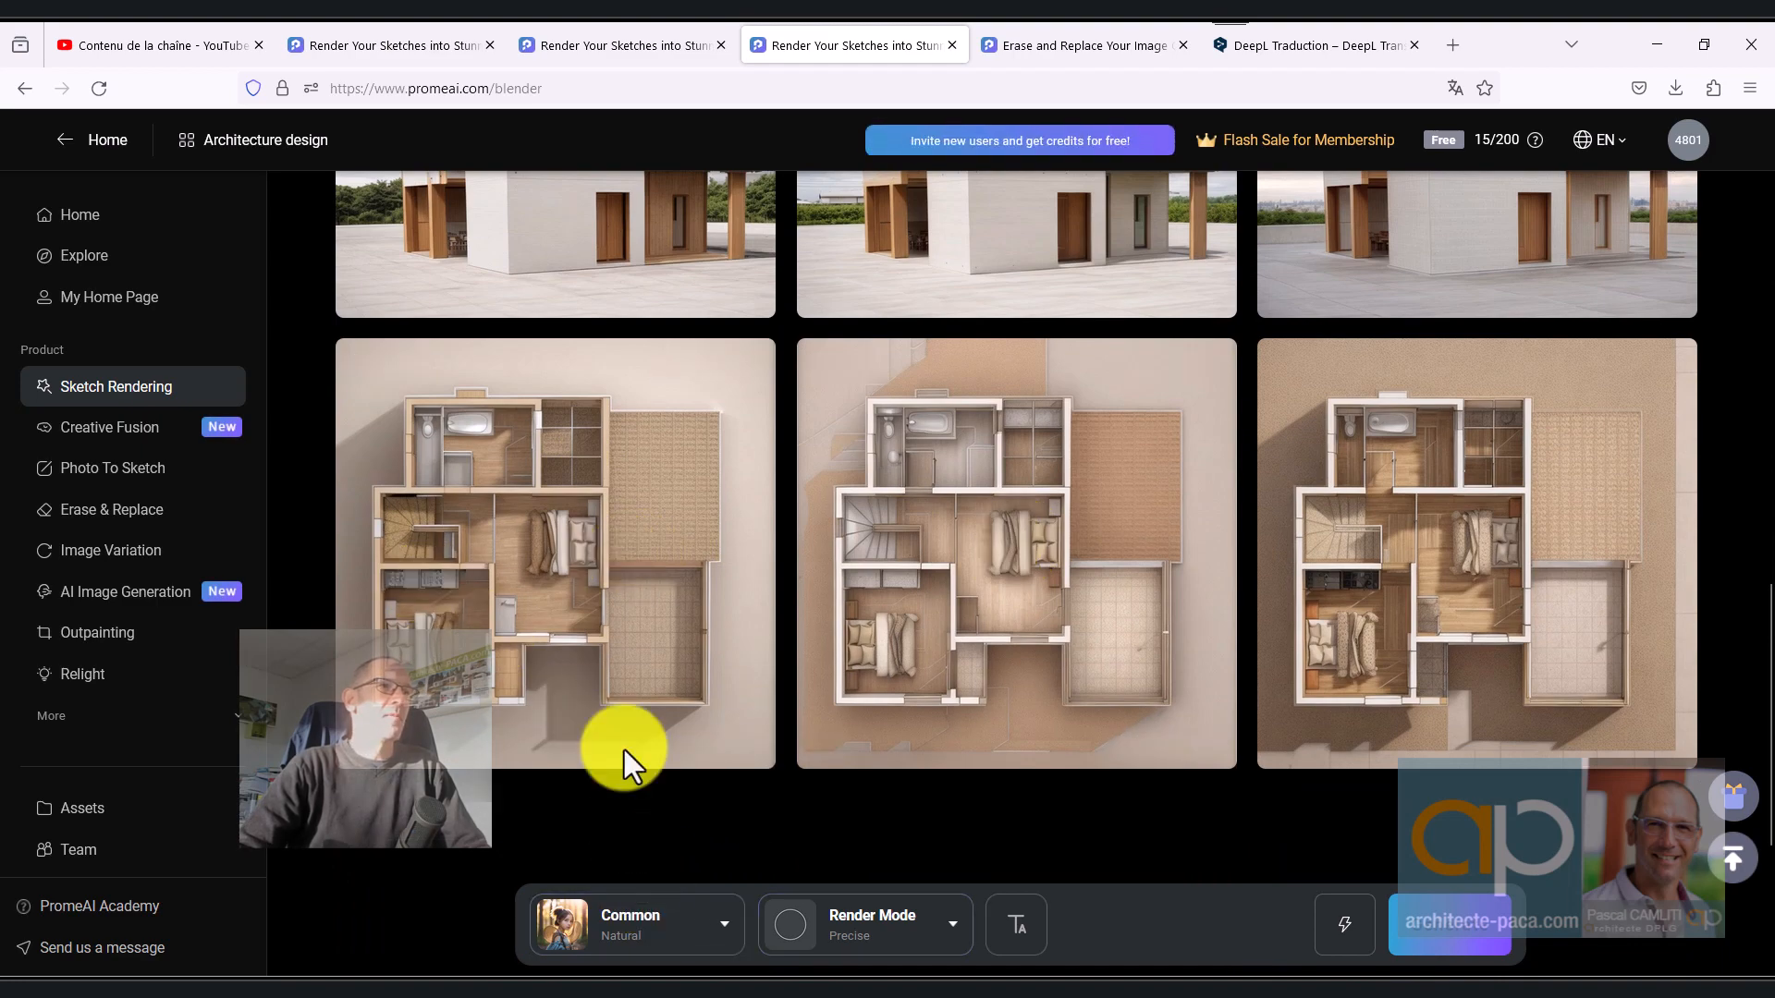
pyautogui.scroll(5, 741, 448)
pyautogui.scroll(10, 742, 447)
pyautogui.scroll(-2, 852, 730)
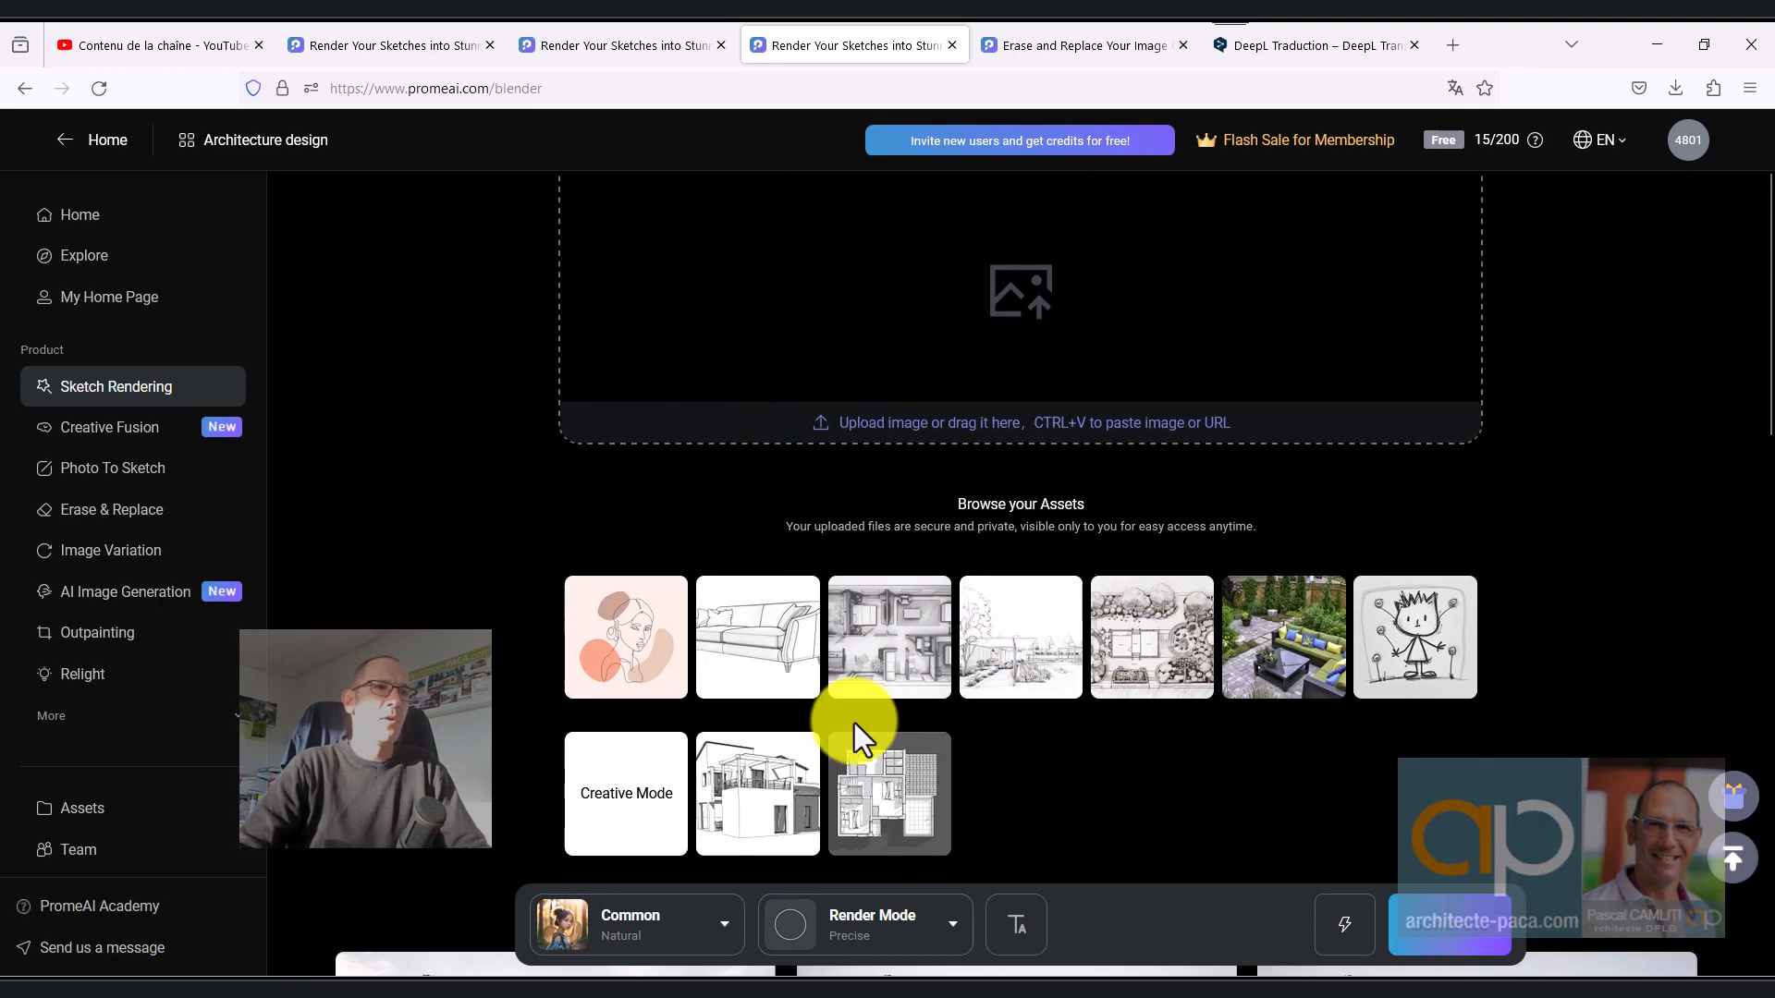
pyautogui.scroll(4, 475, 448)
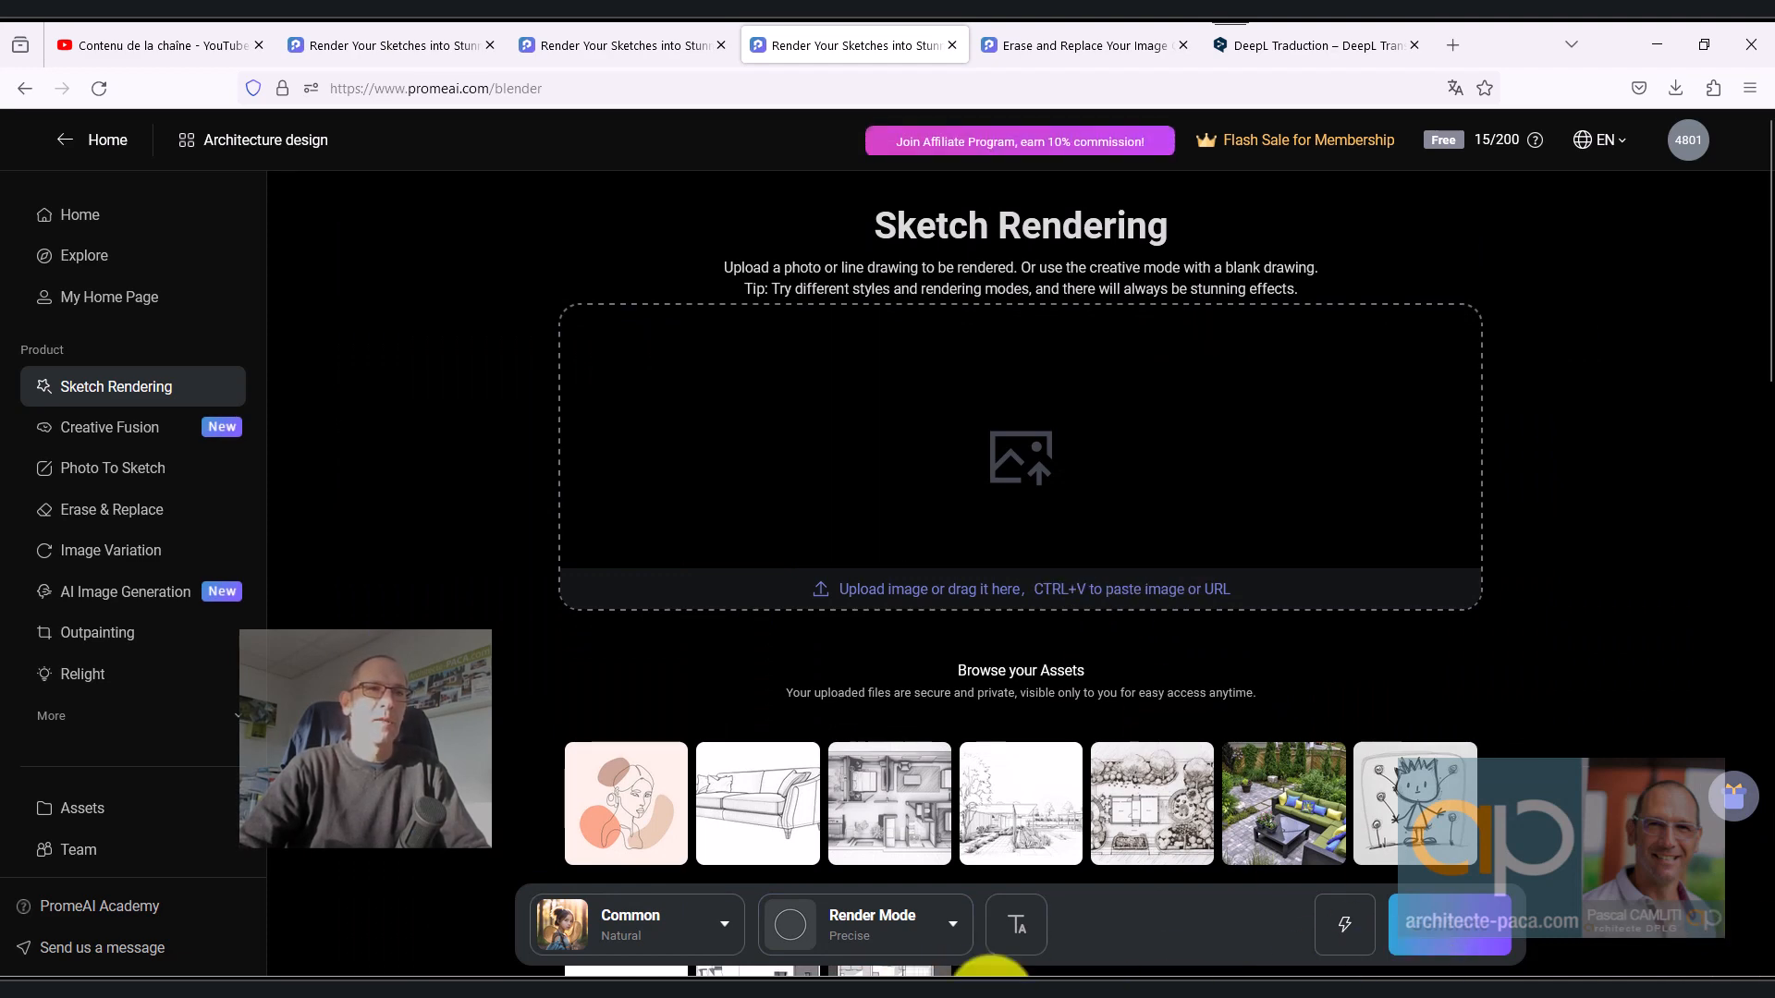
# Step: Load the floor plan capture with the dining table from Screenpresso into Sketch Rendering as the source image
pyautogui.click(1578, 988)
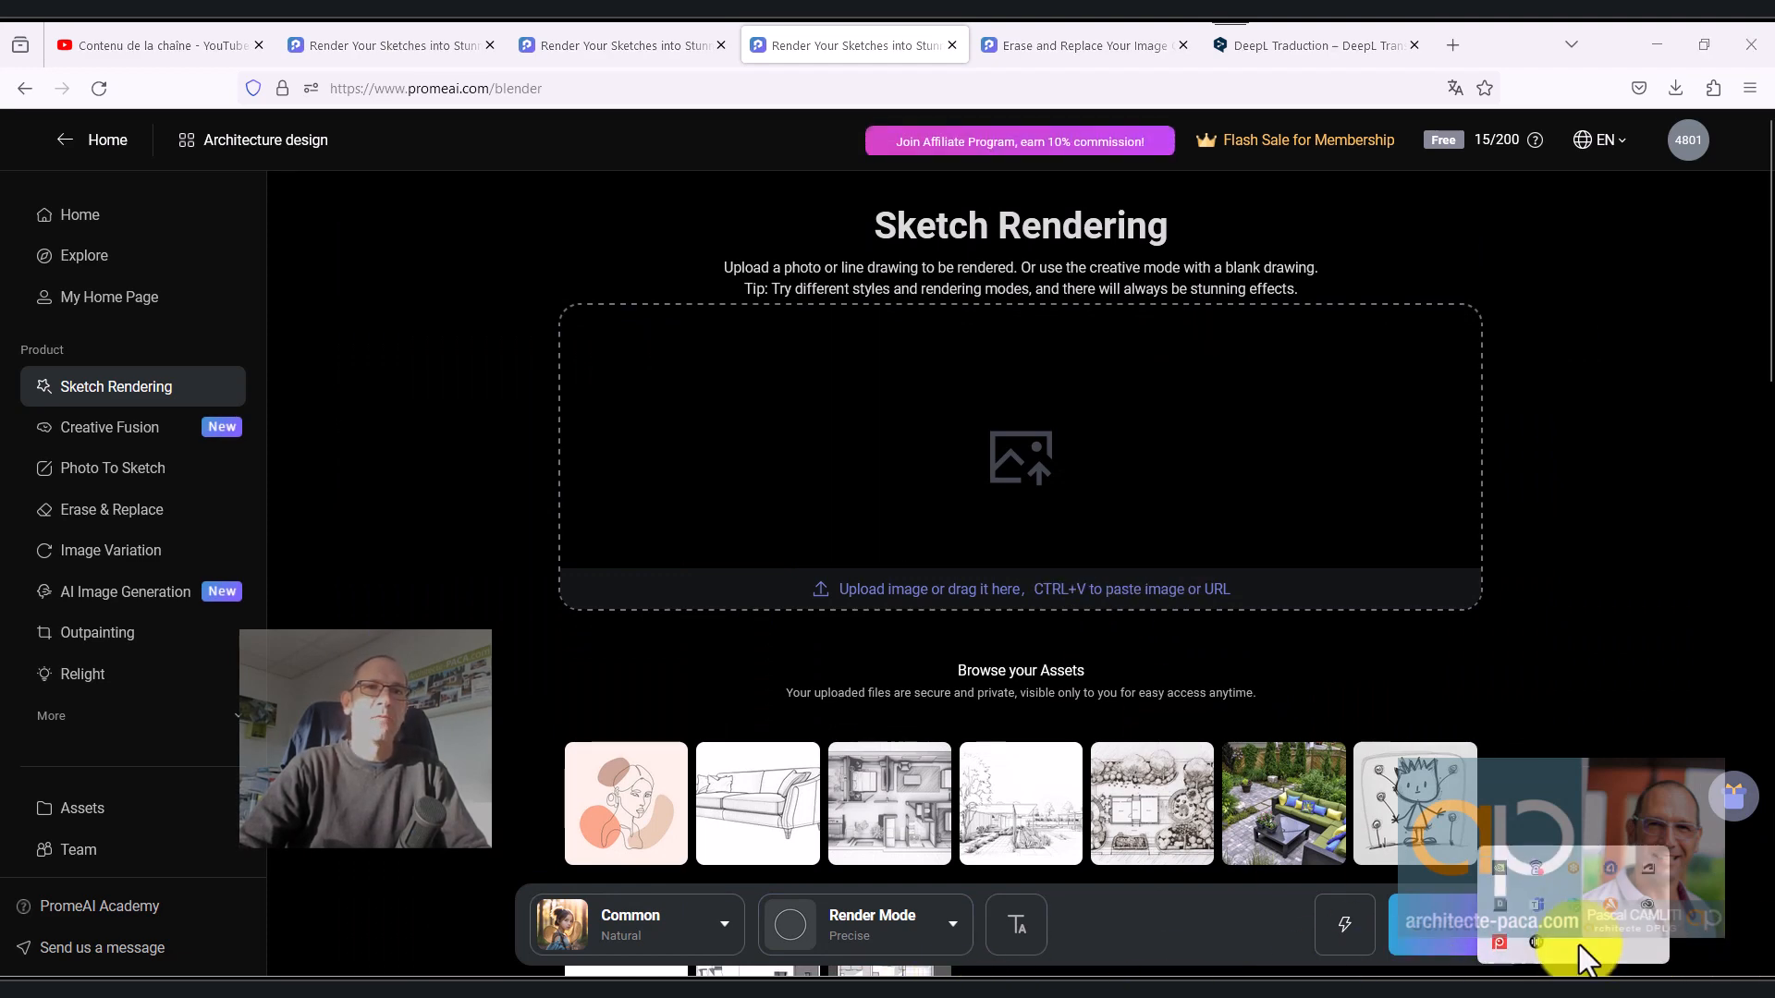
pyautogui.click(1499, 945)
pyautogui.moveTo(1569, 836); pyautogui.dragTo(1073, 486)
pyautogui.click(1757, 539)
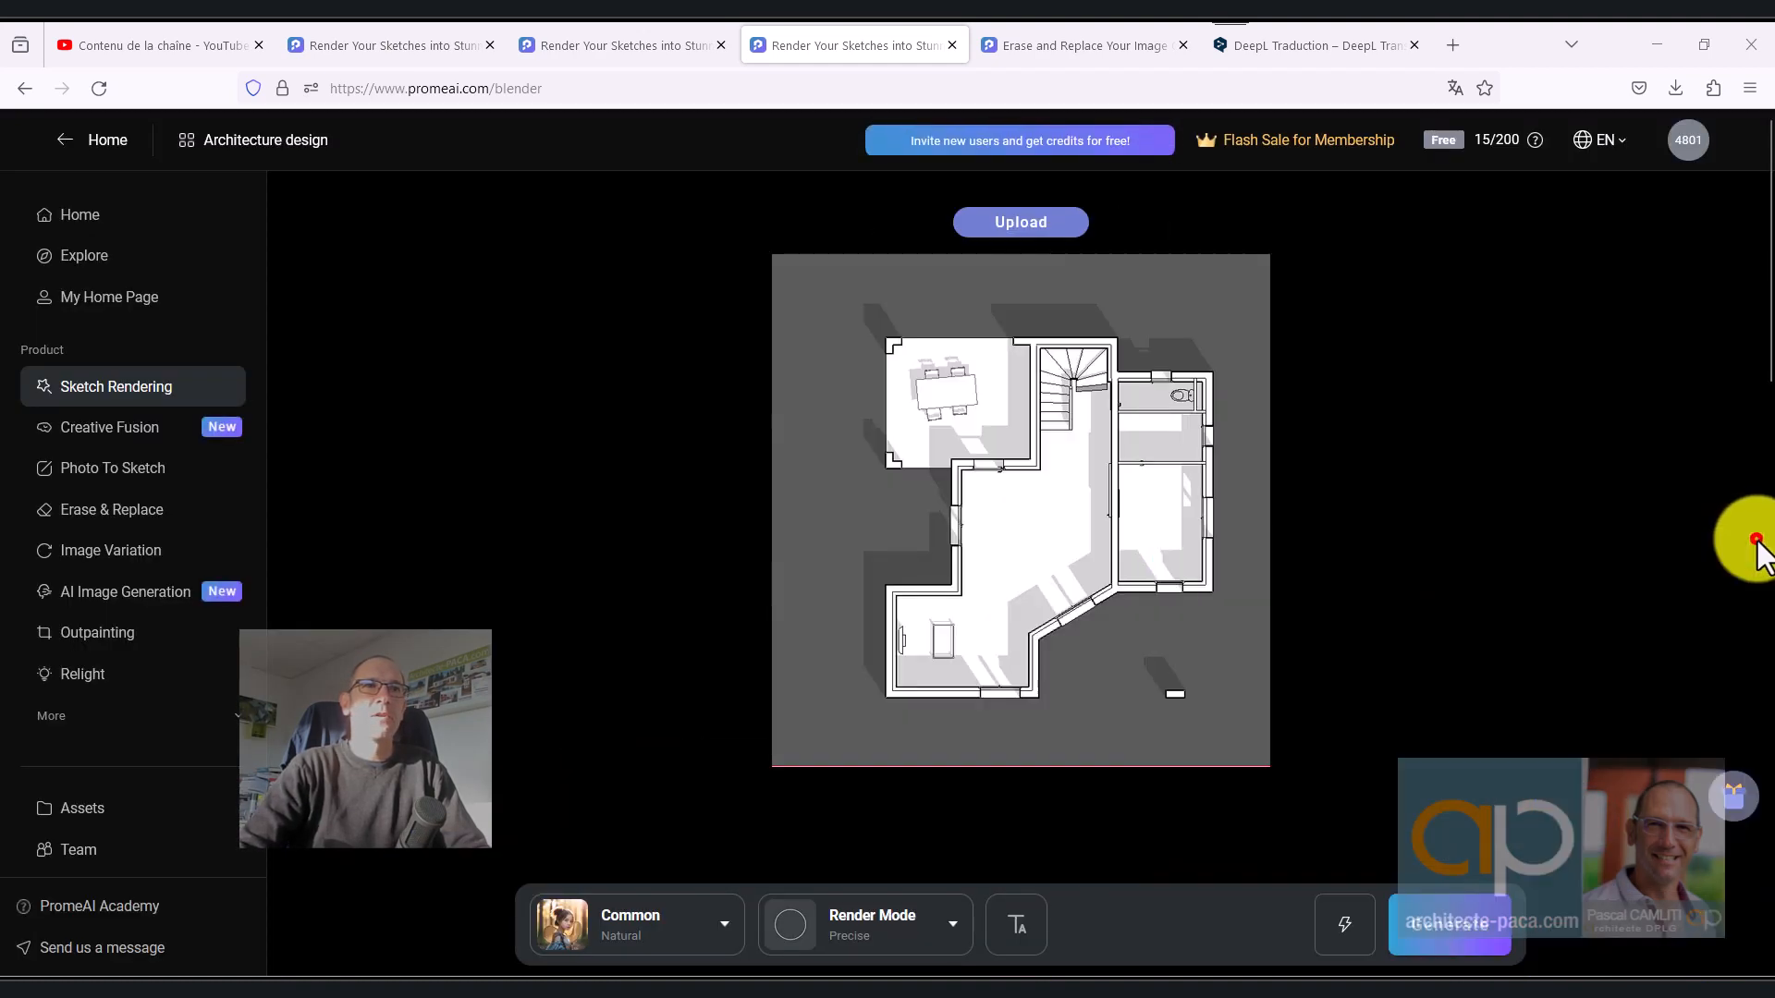
# Step: Set the render style to the Zen Minima floor plan preset of Interior Design and generate renders of the plan
pyautogui.scroll(-5, 1620, 497)
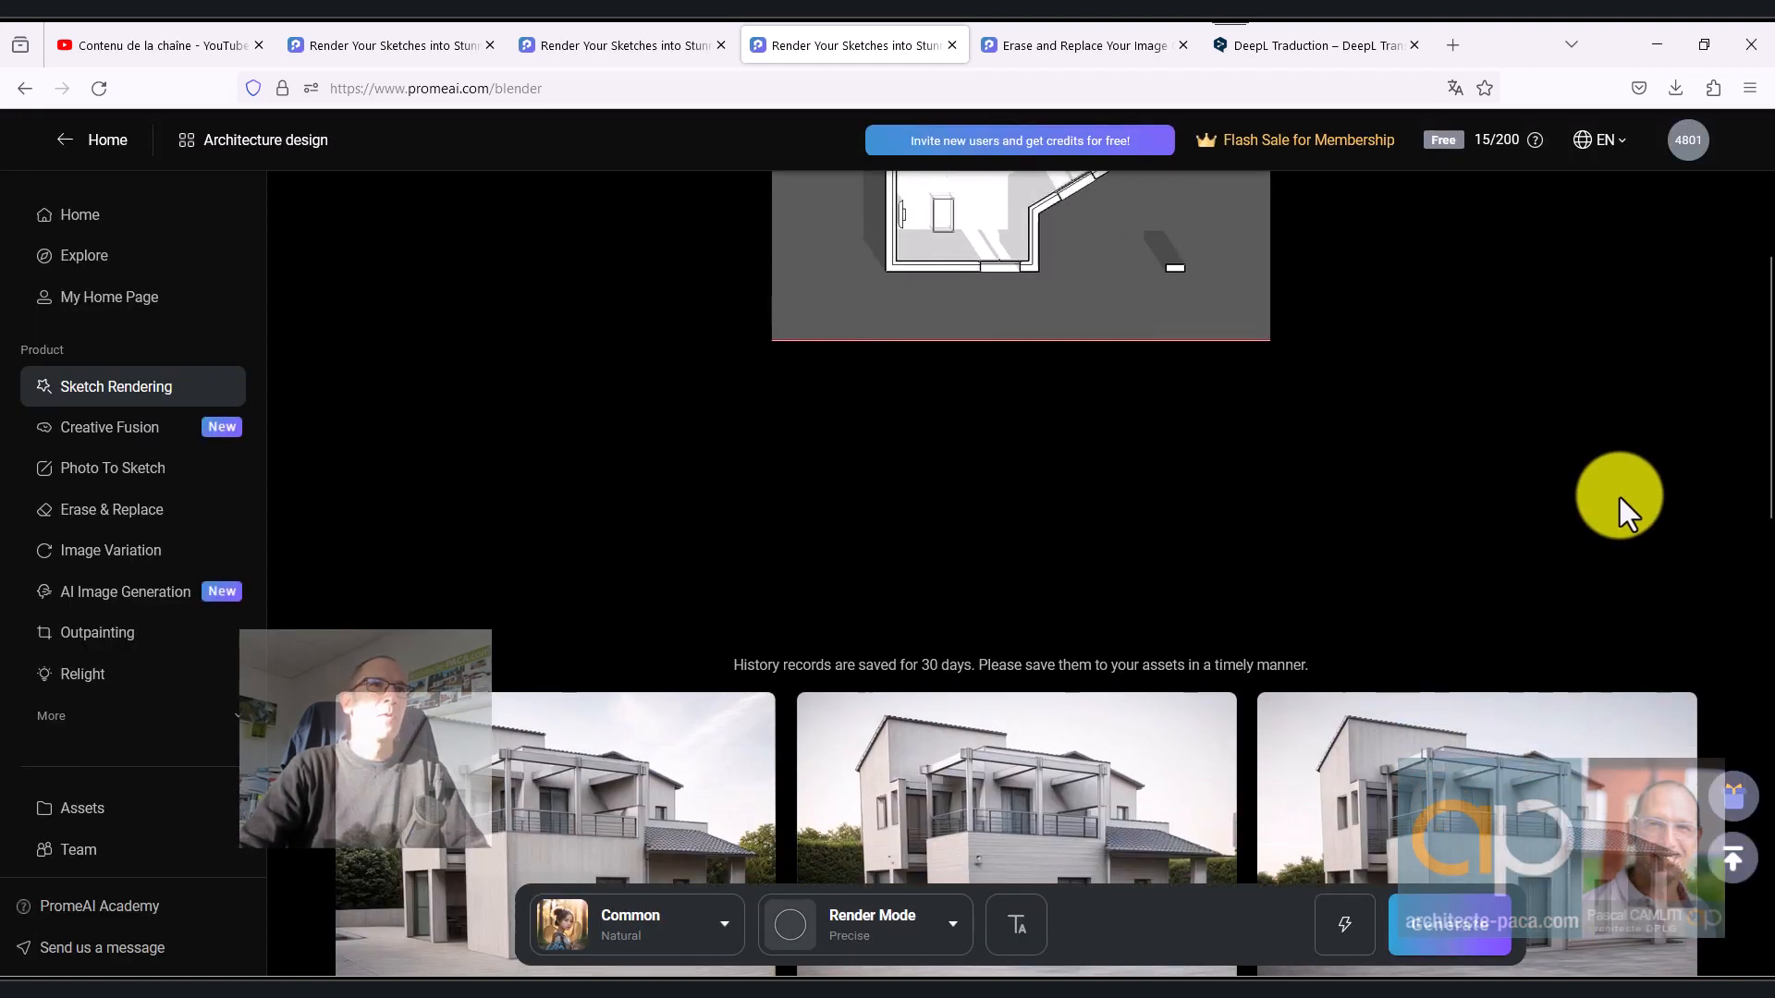
pyautogui.scroll(3, 1129, 496)
pyautogui.scroll(-2, 1127, 484)
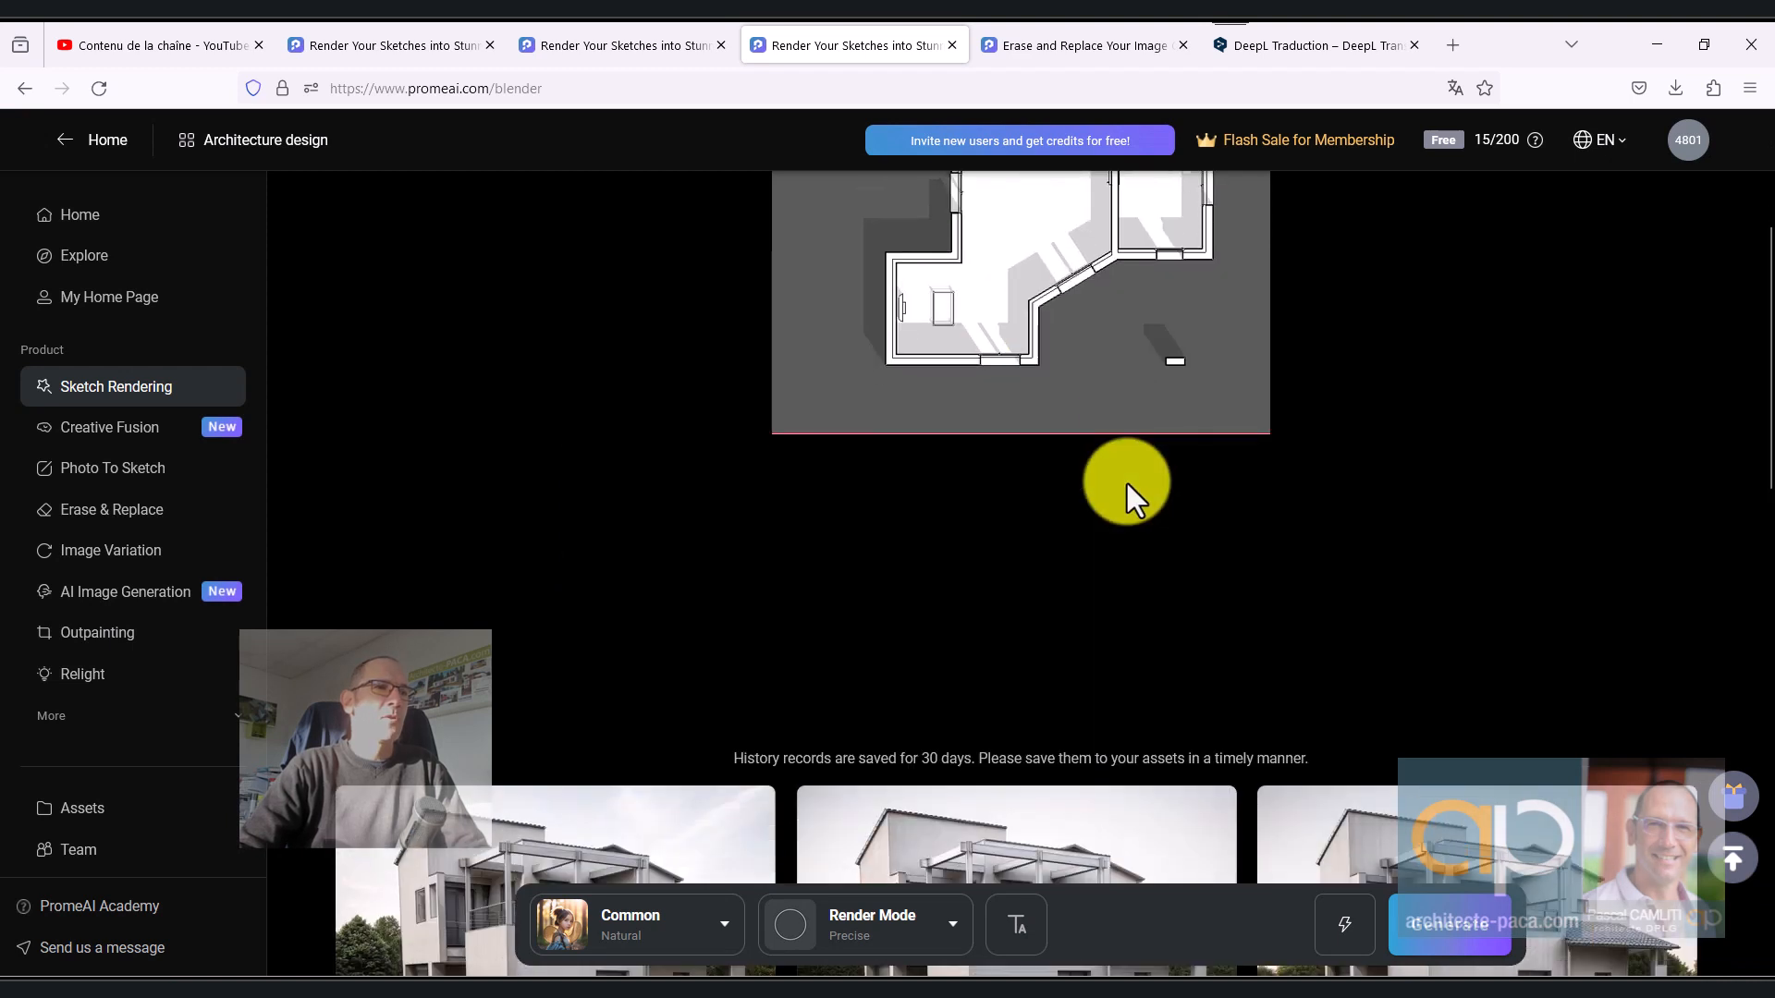
pyautogui.click(728, 929)
pyautogui.click(664, 567)
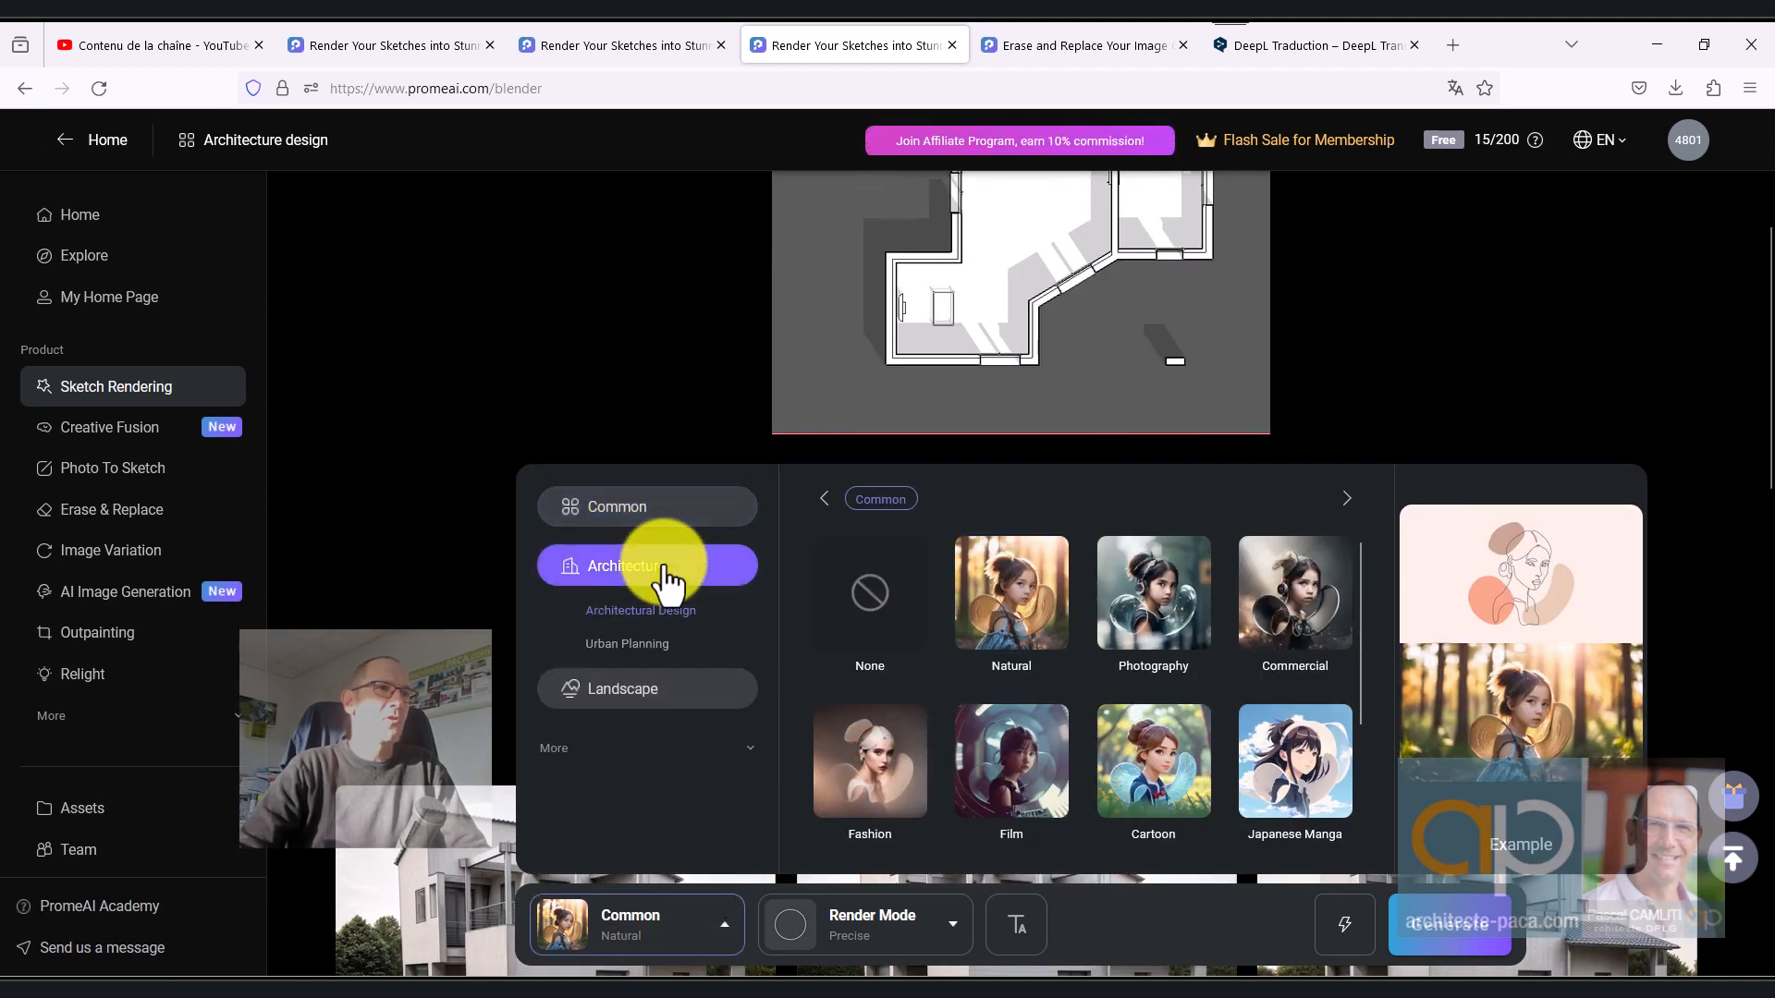
pyautogui.click(647, 643)
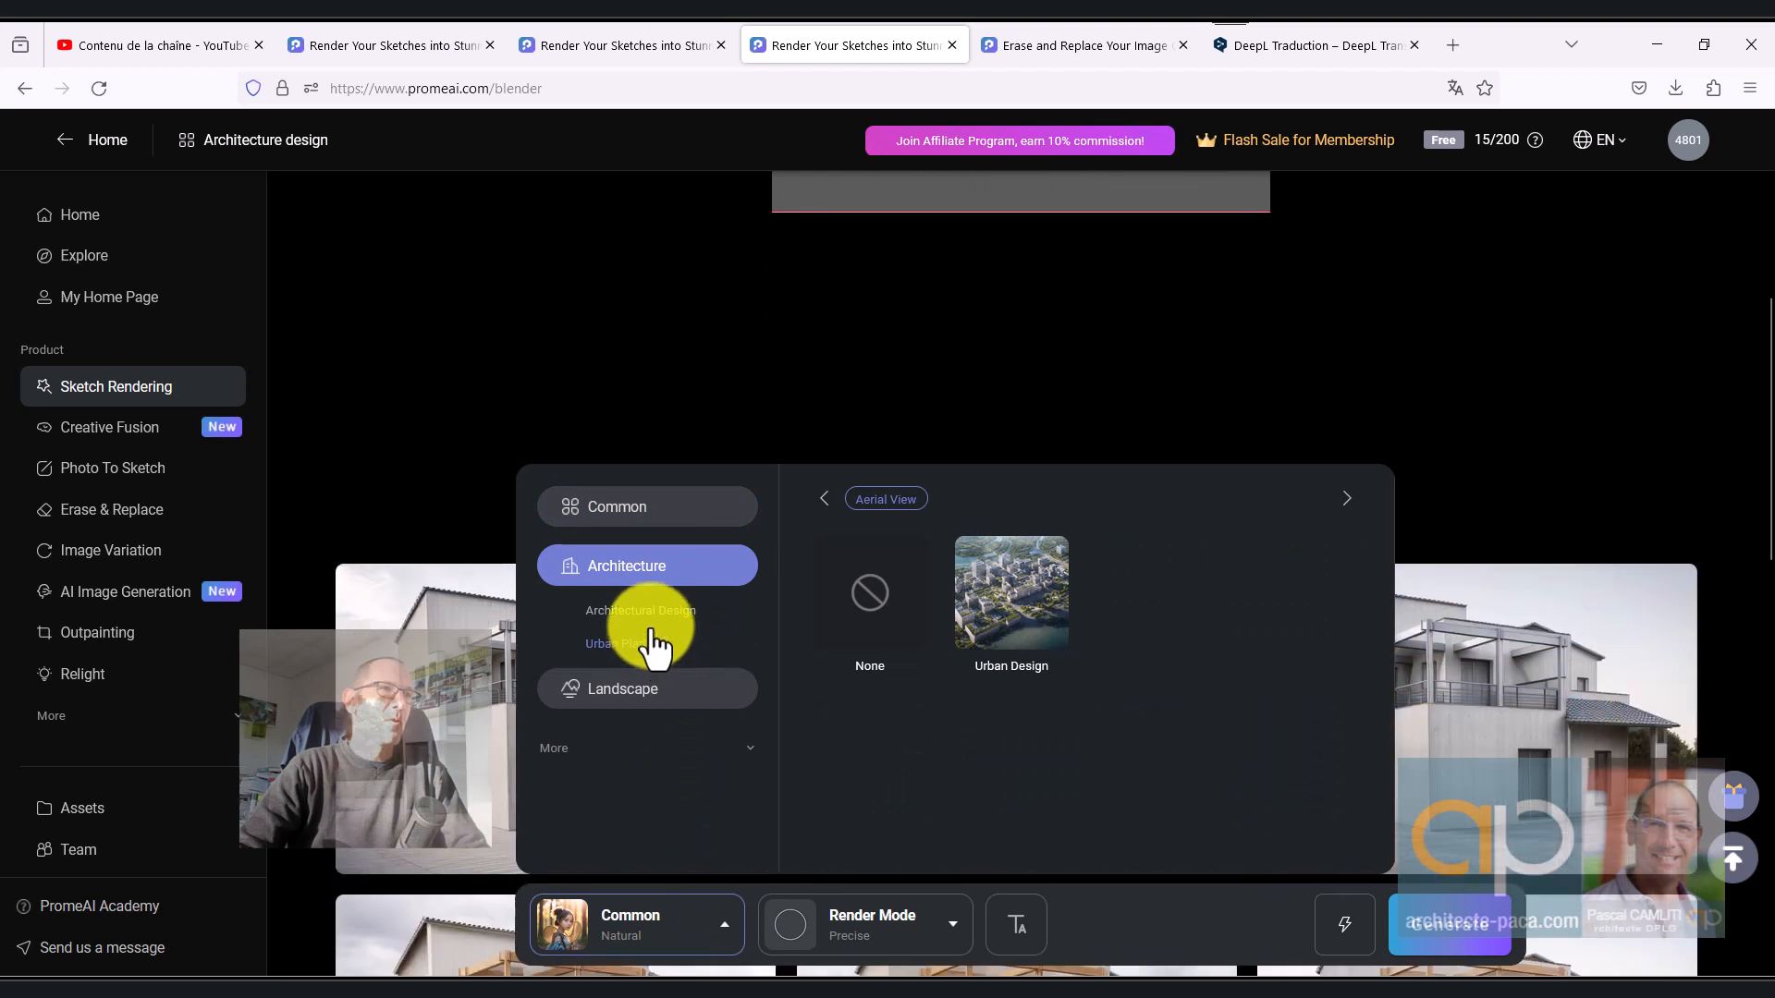
pyautogui.click(652, 693)
pyautogui.click(614, 769)
pyautogui.click(611, 811)
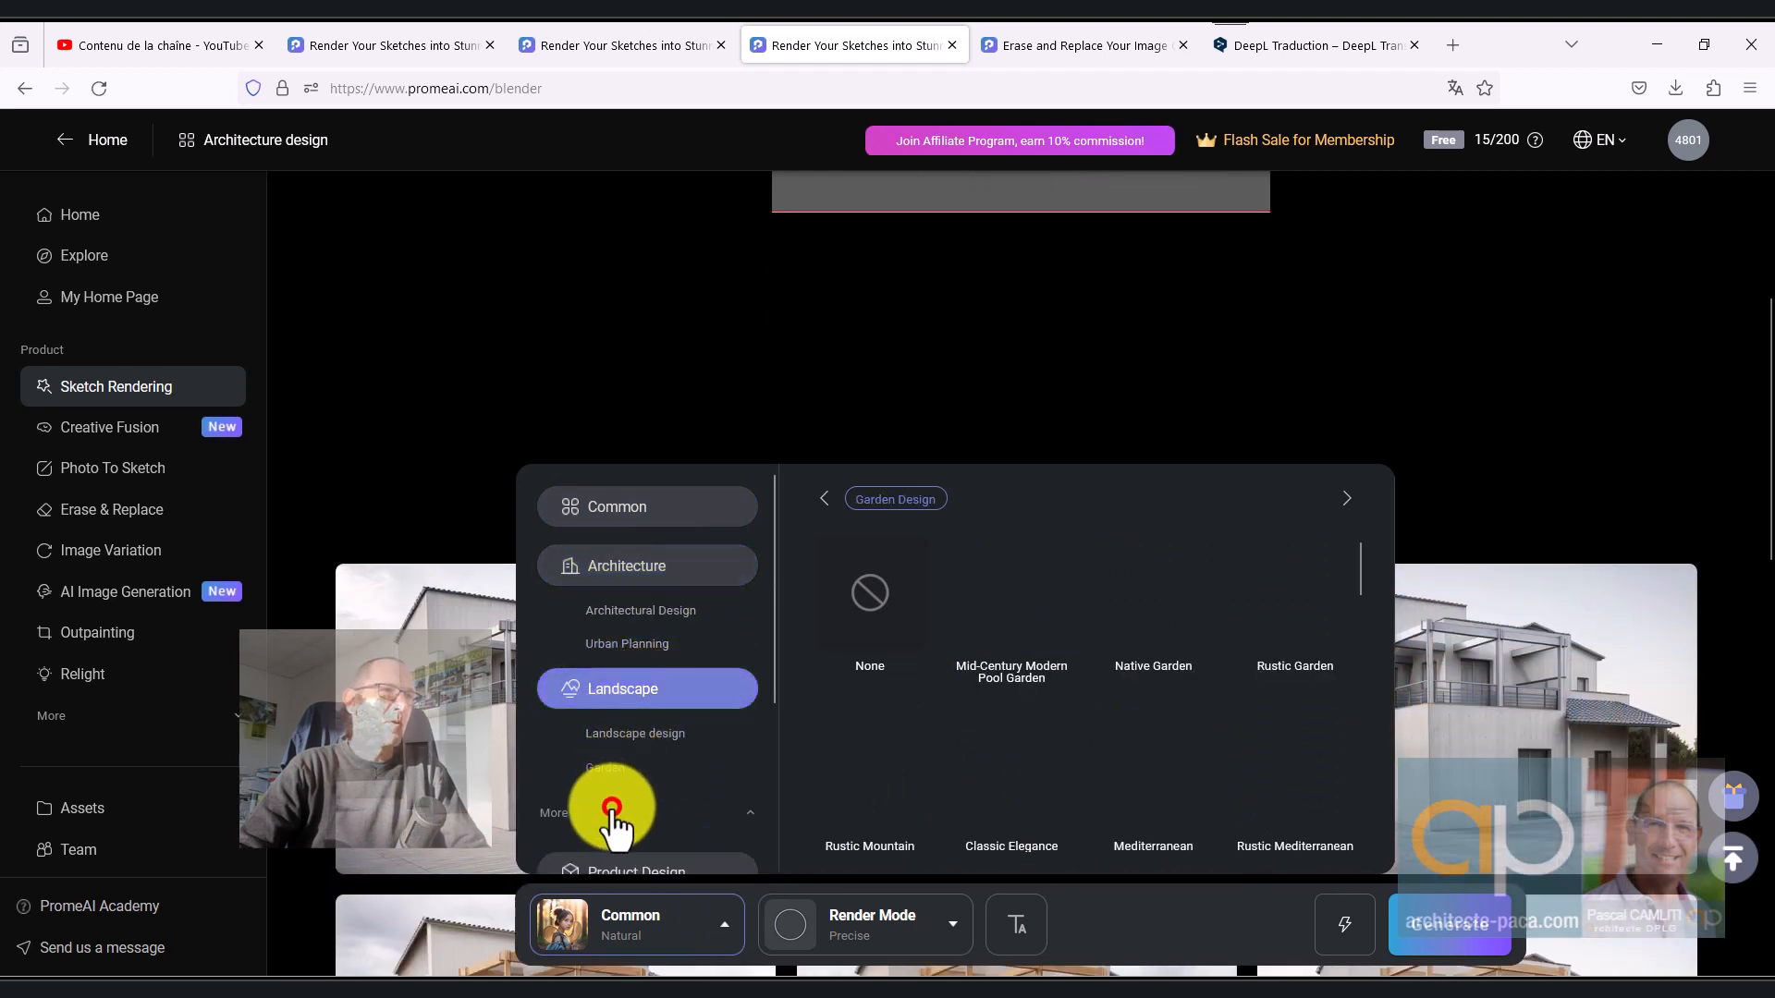
pyautogui.scroll(-3, 688, 638)
pyautogui.scroll(-2, 679, 661)
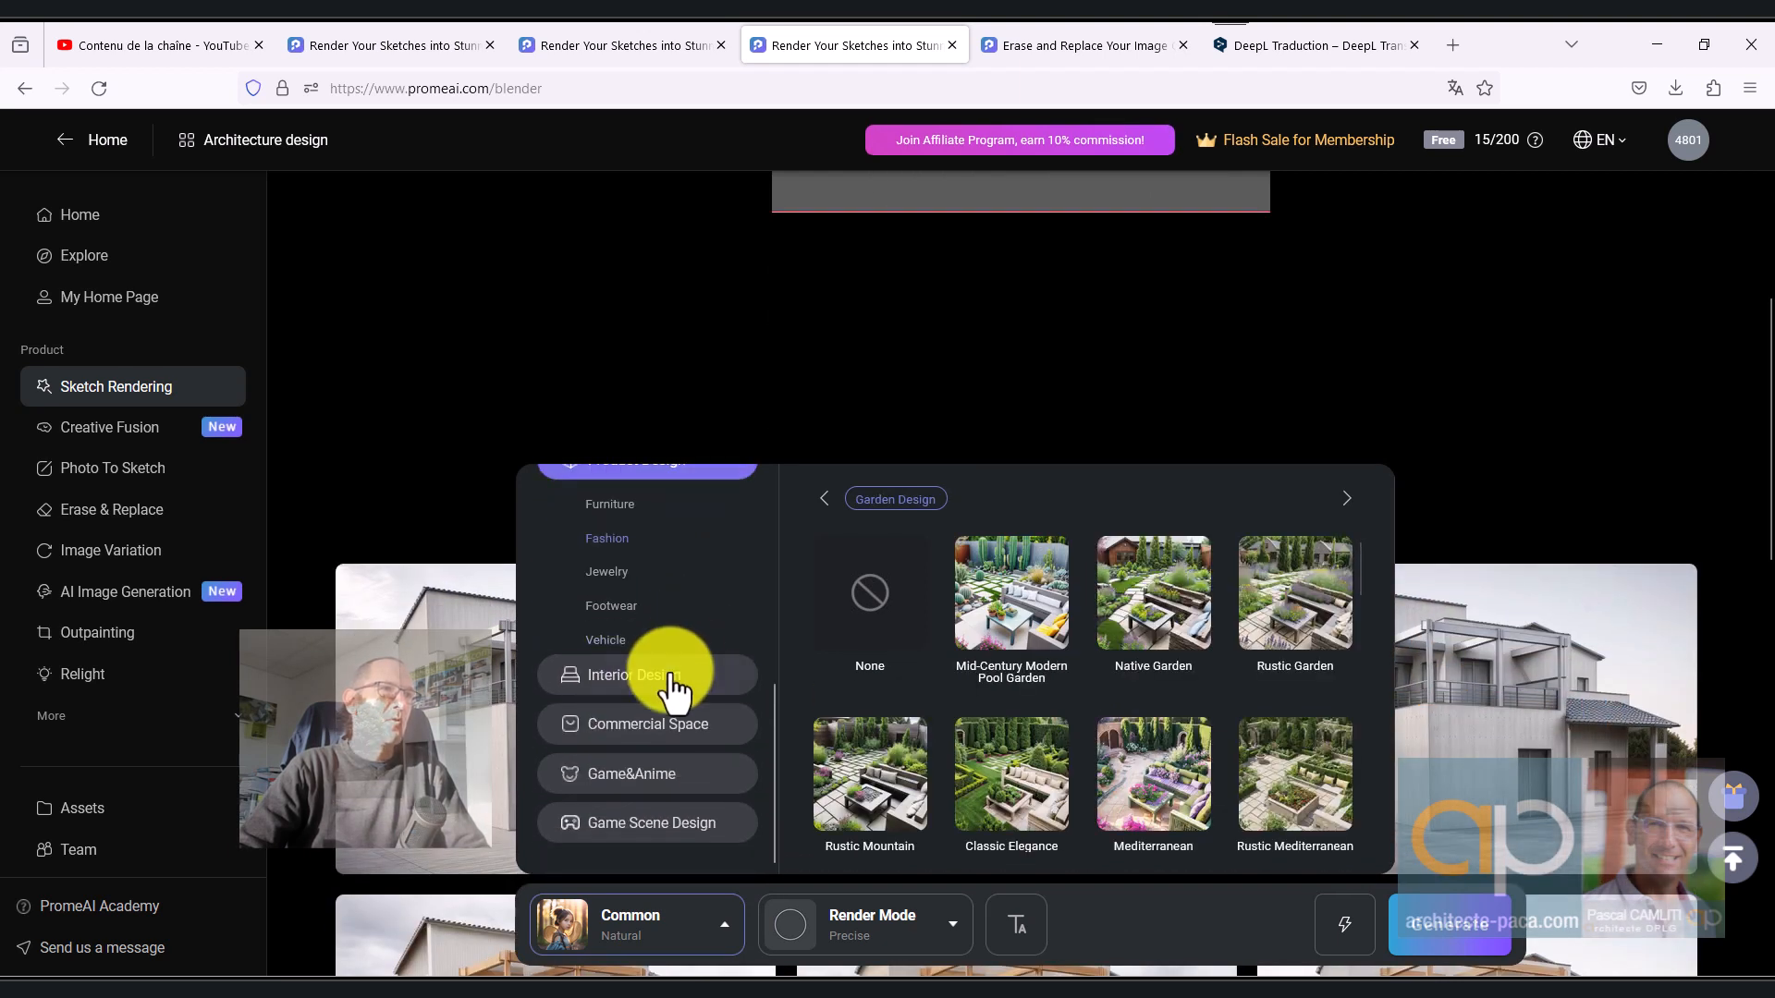
pyautogui.click(665, 679)
pyautogui.scroll(-2, 666, 675)
pyautogui.click(614, 602)
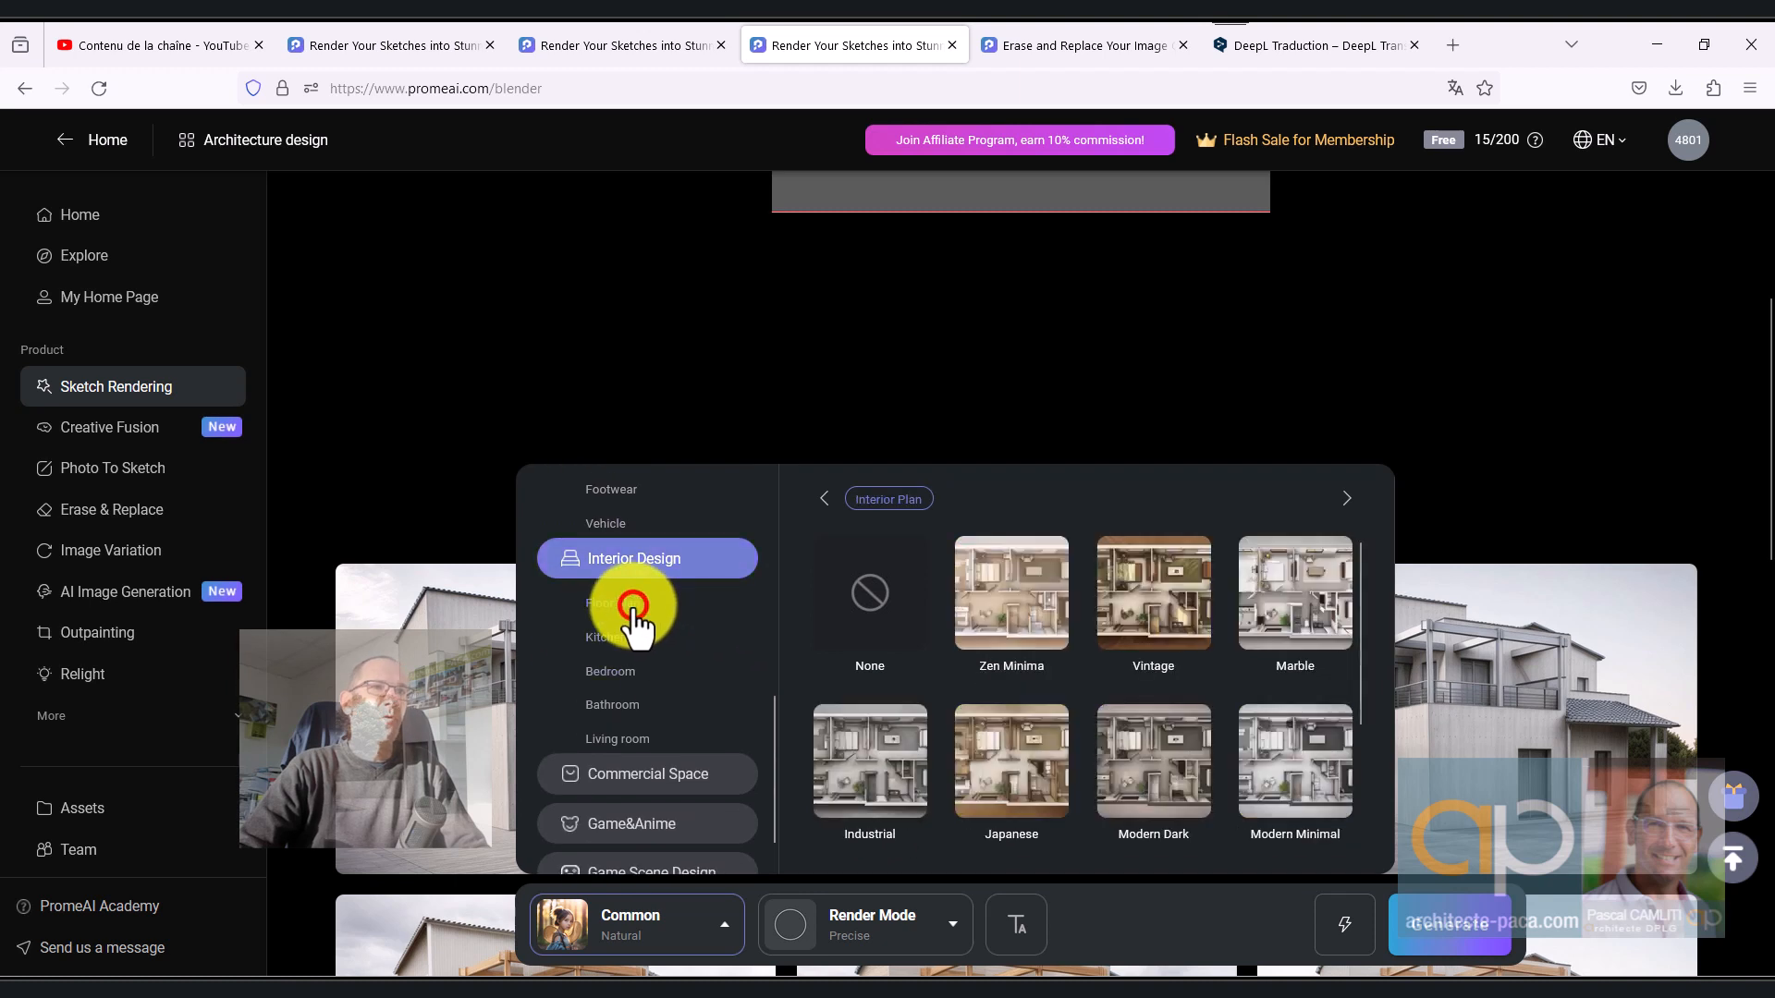
pyautogui.moveTo(1017, 605)
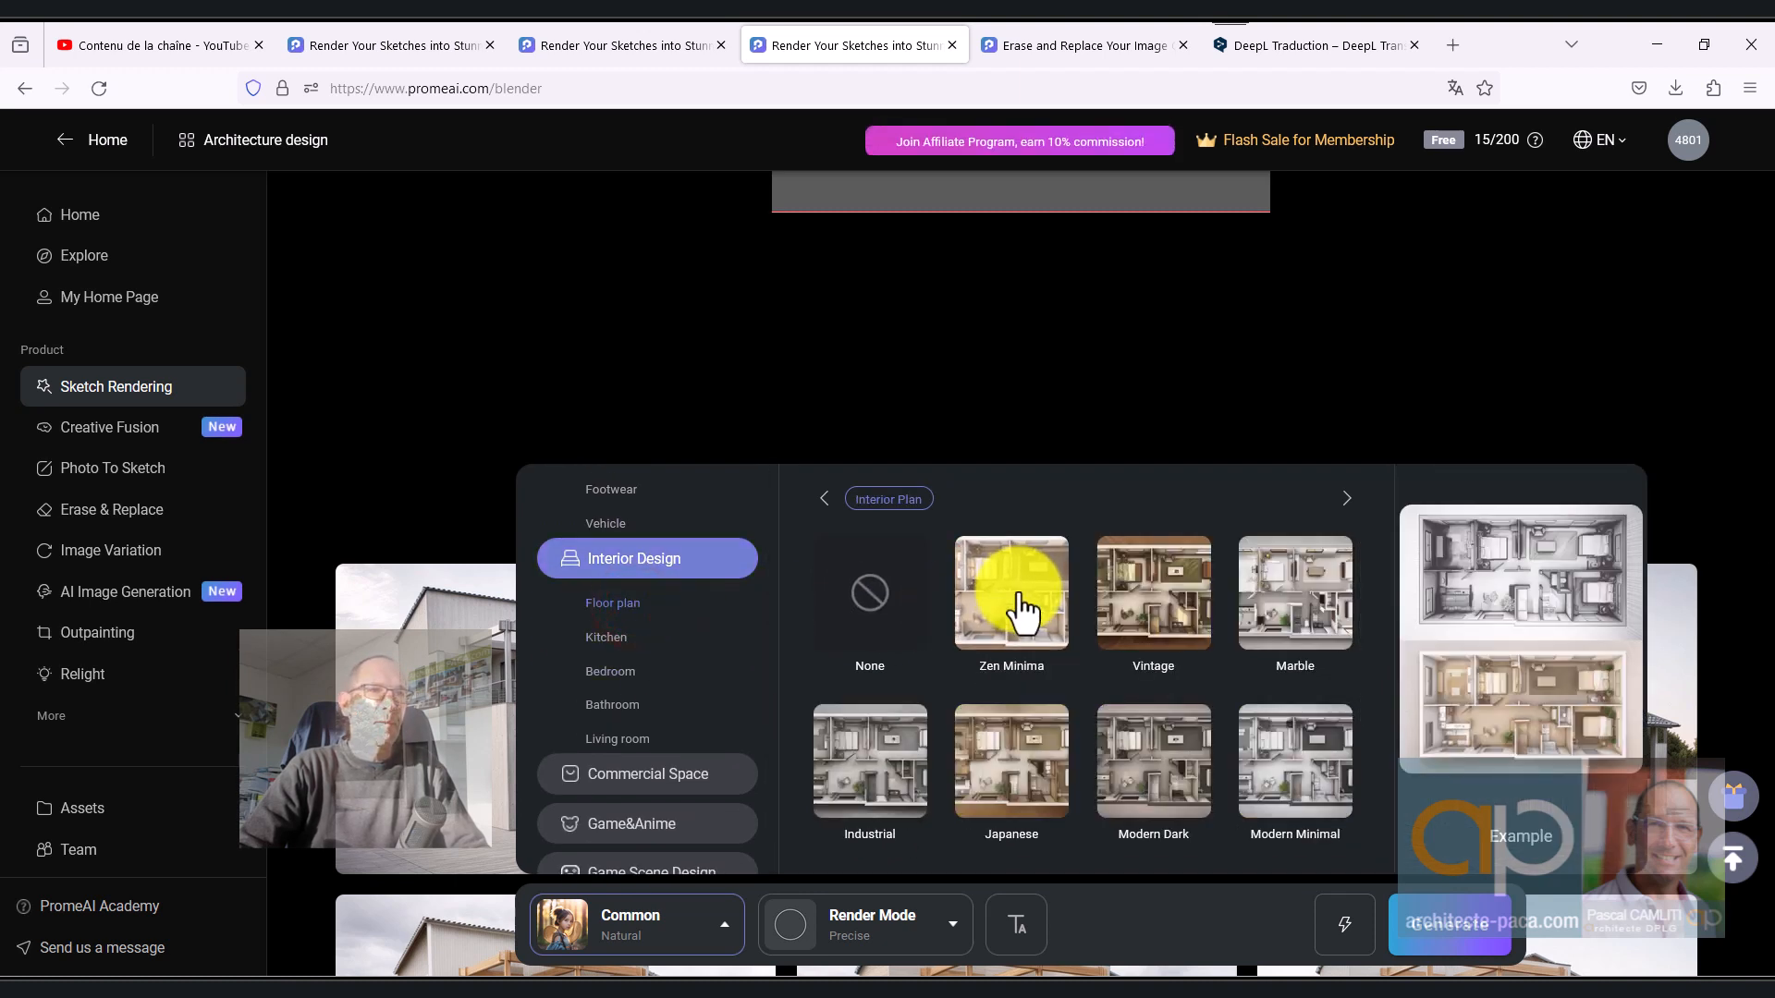
pyautogui.click(1018, 589)
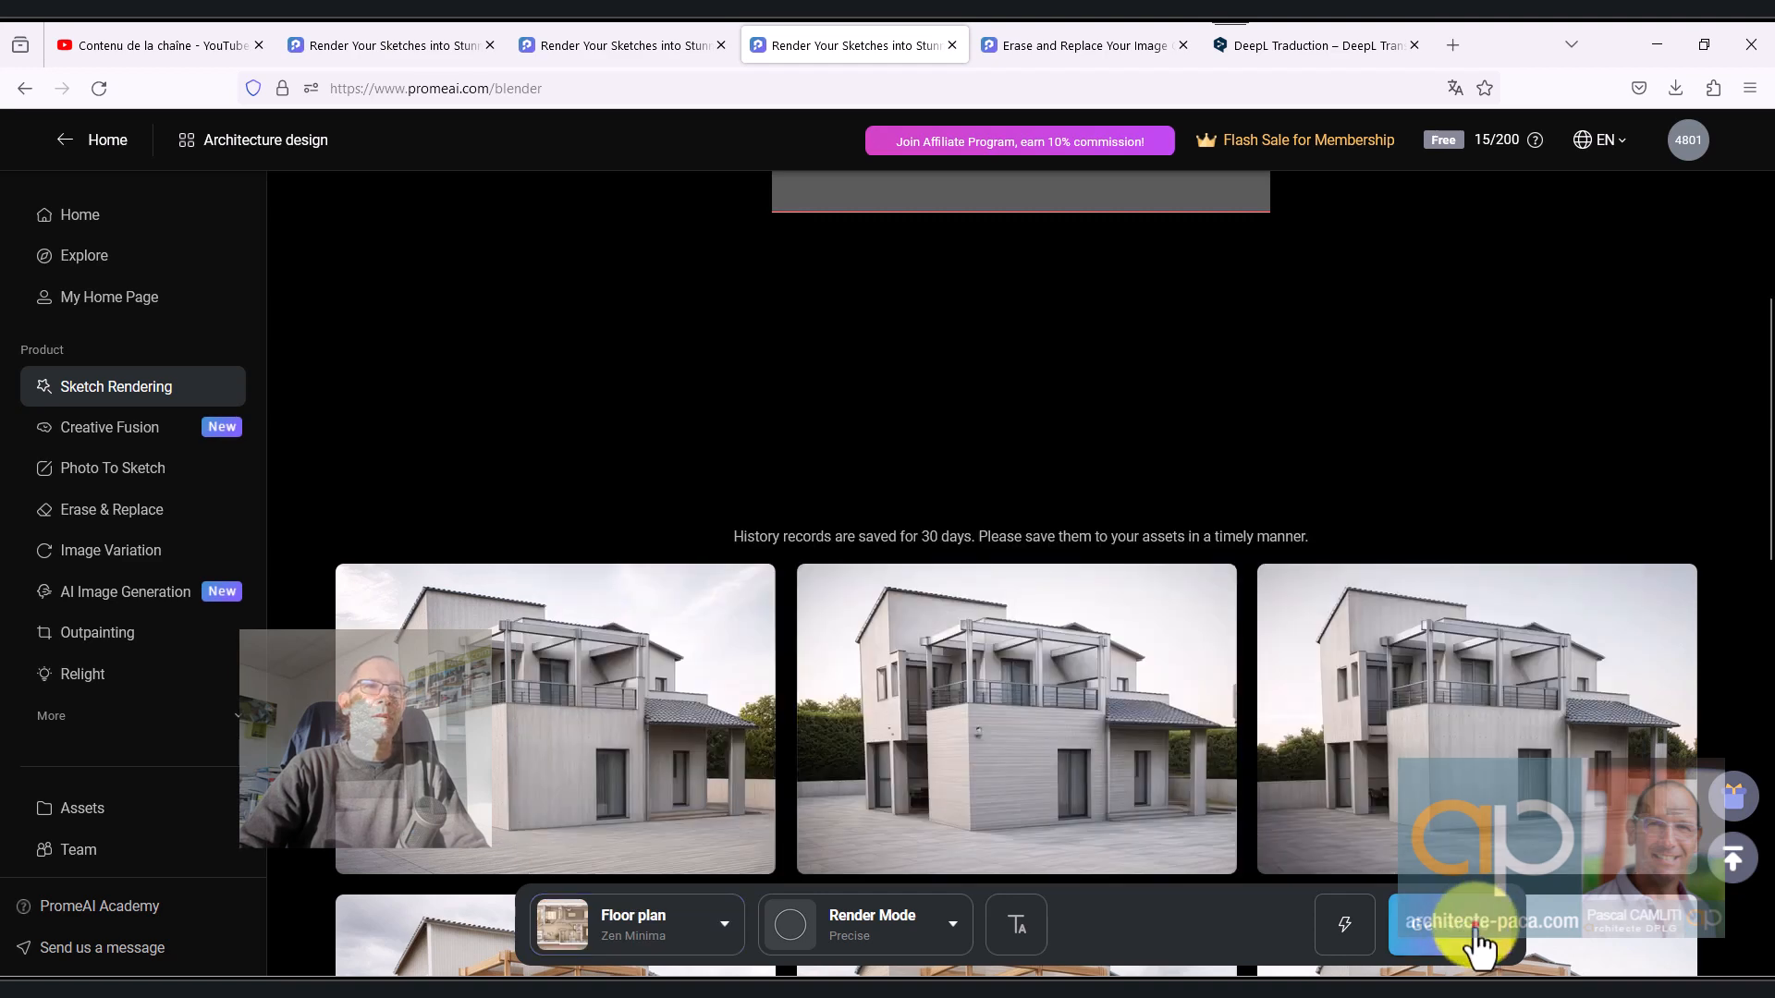
pyautogui.click(1478, 938)
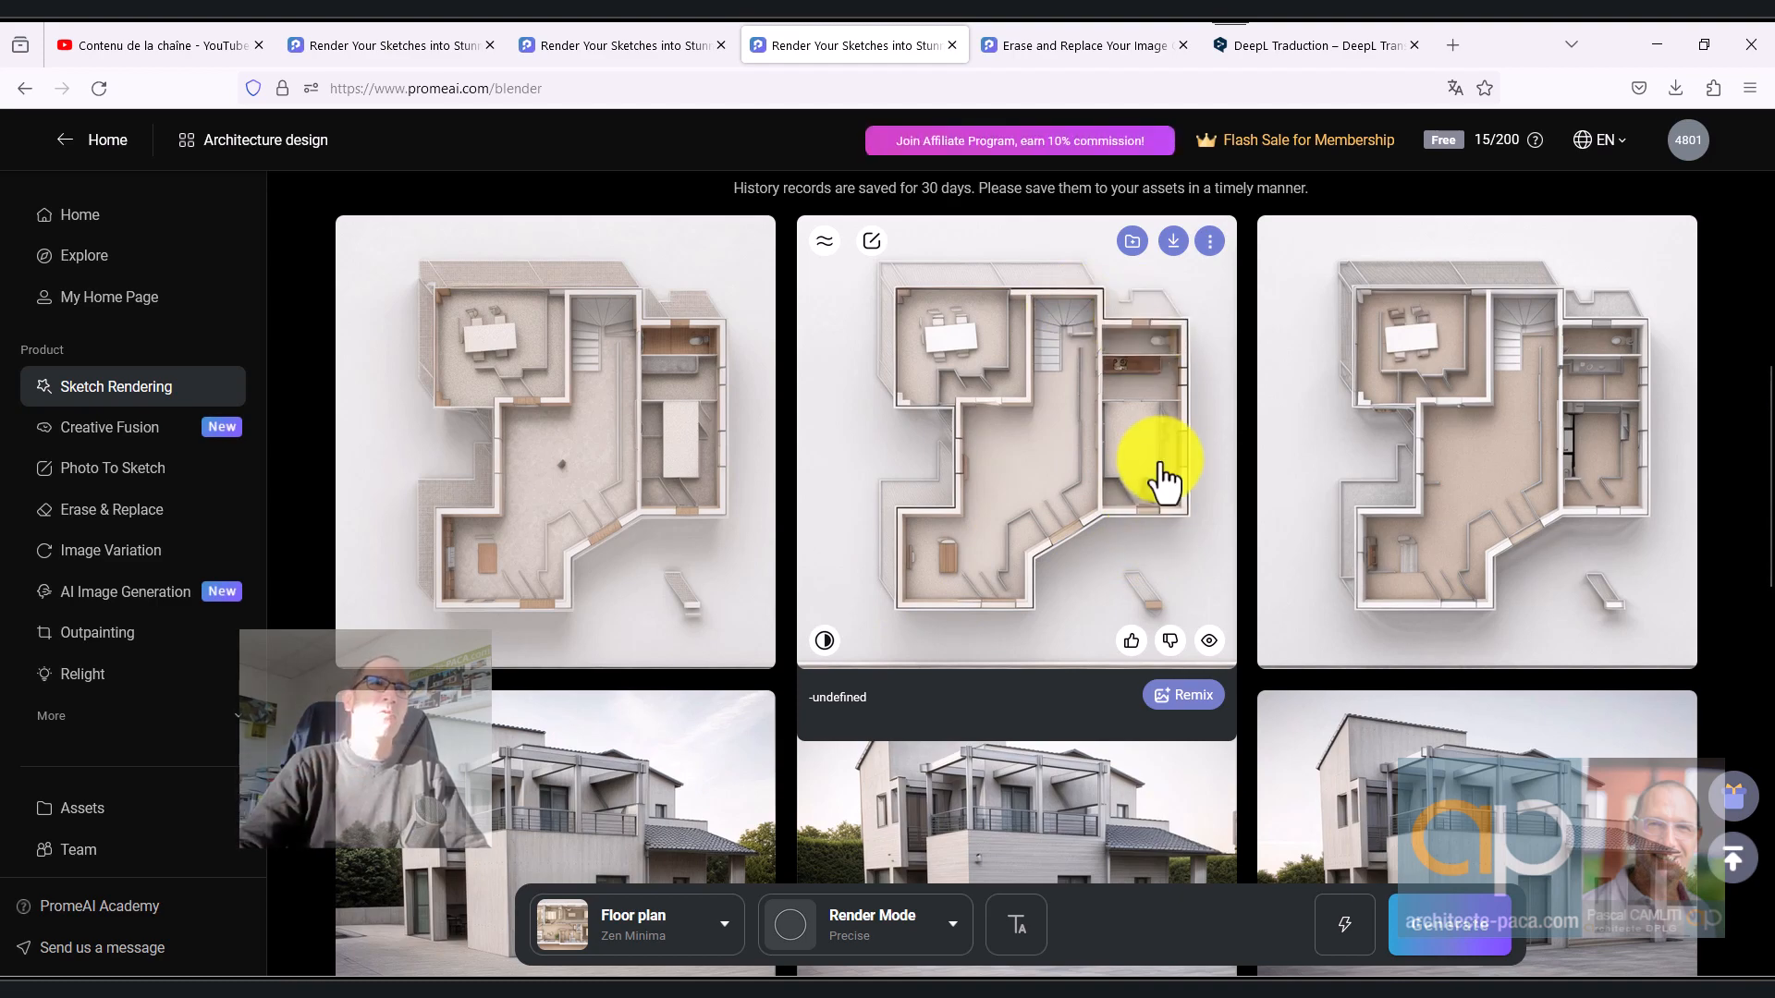
# Step: Look through the Sketch Rendering history and the Erase & Replace history of exterior and floor plan retouches
pyautogui.scroll(-5, 1156, 471)
pyautogui.scroll(-4, 1137, 459)
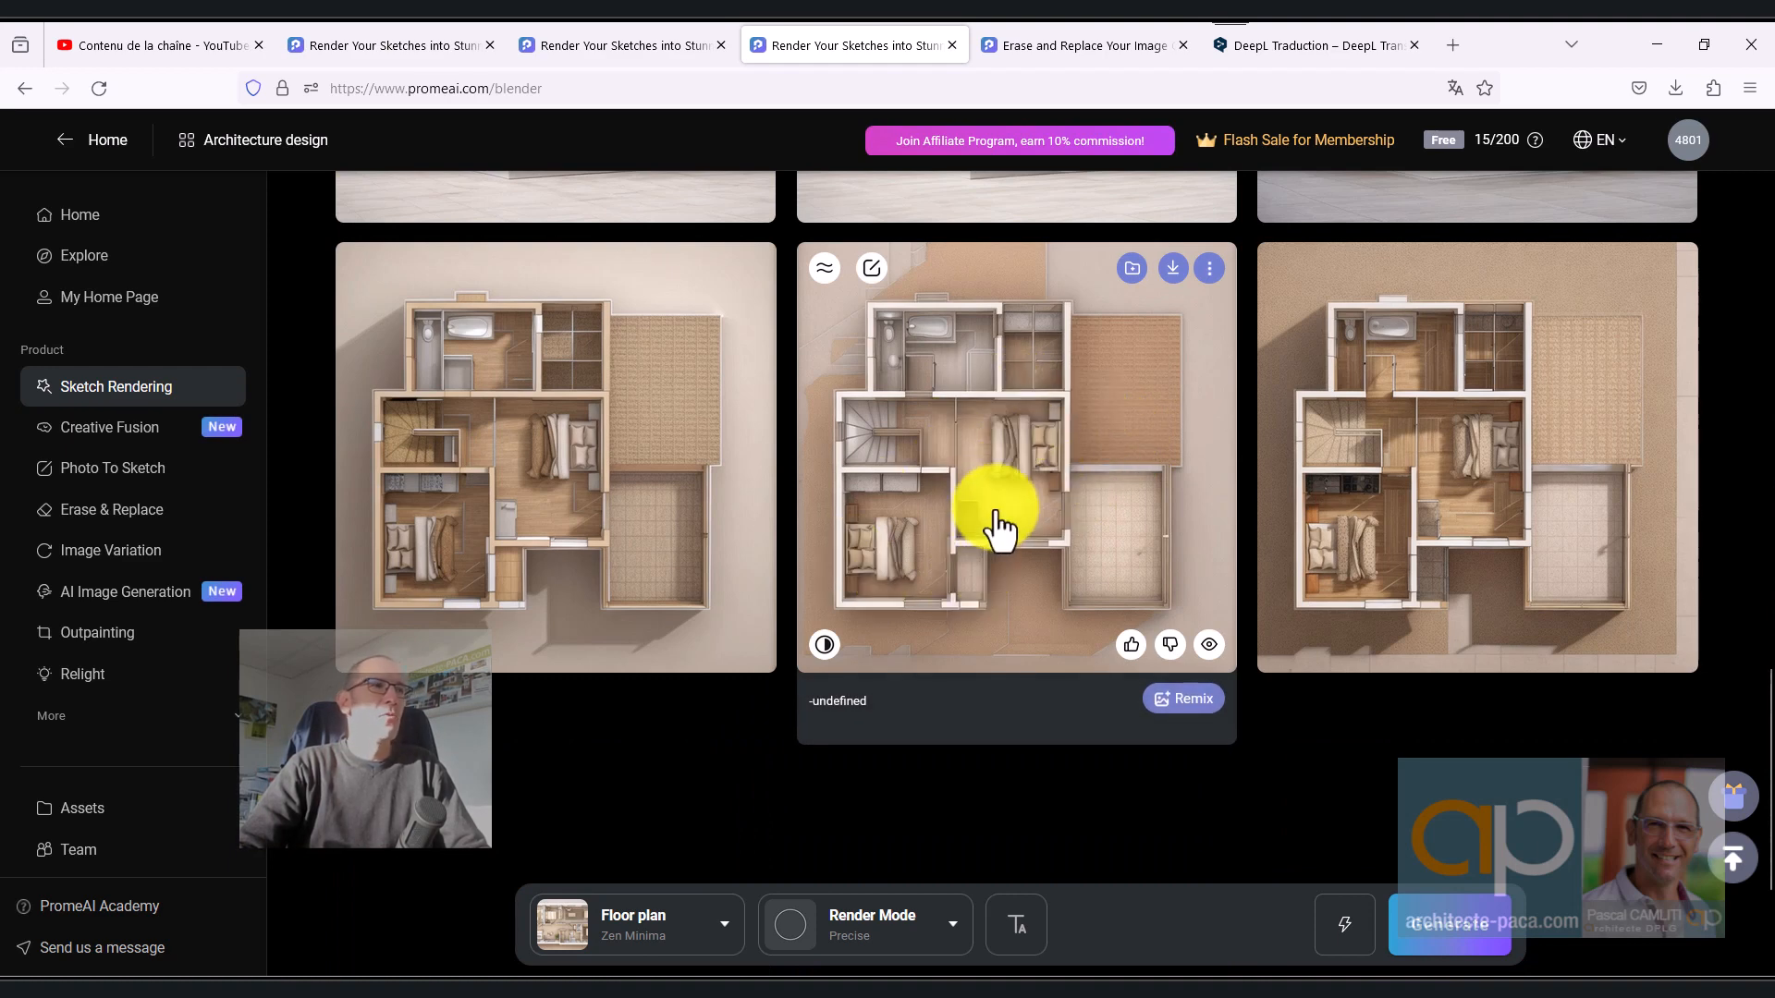
pyautogui.click(120, 512)
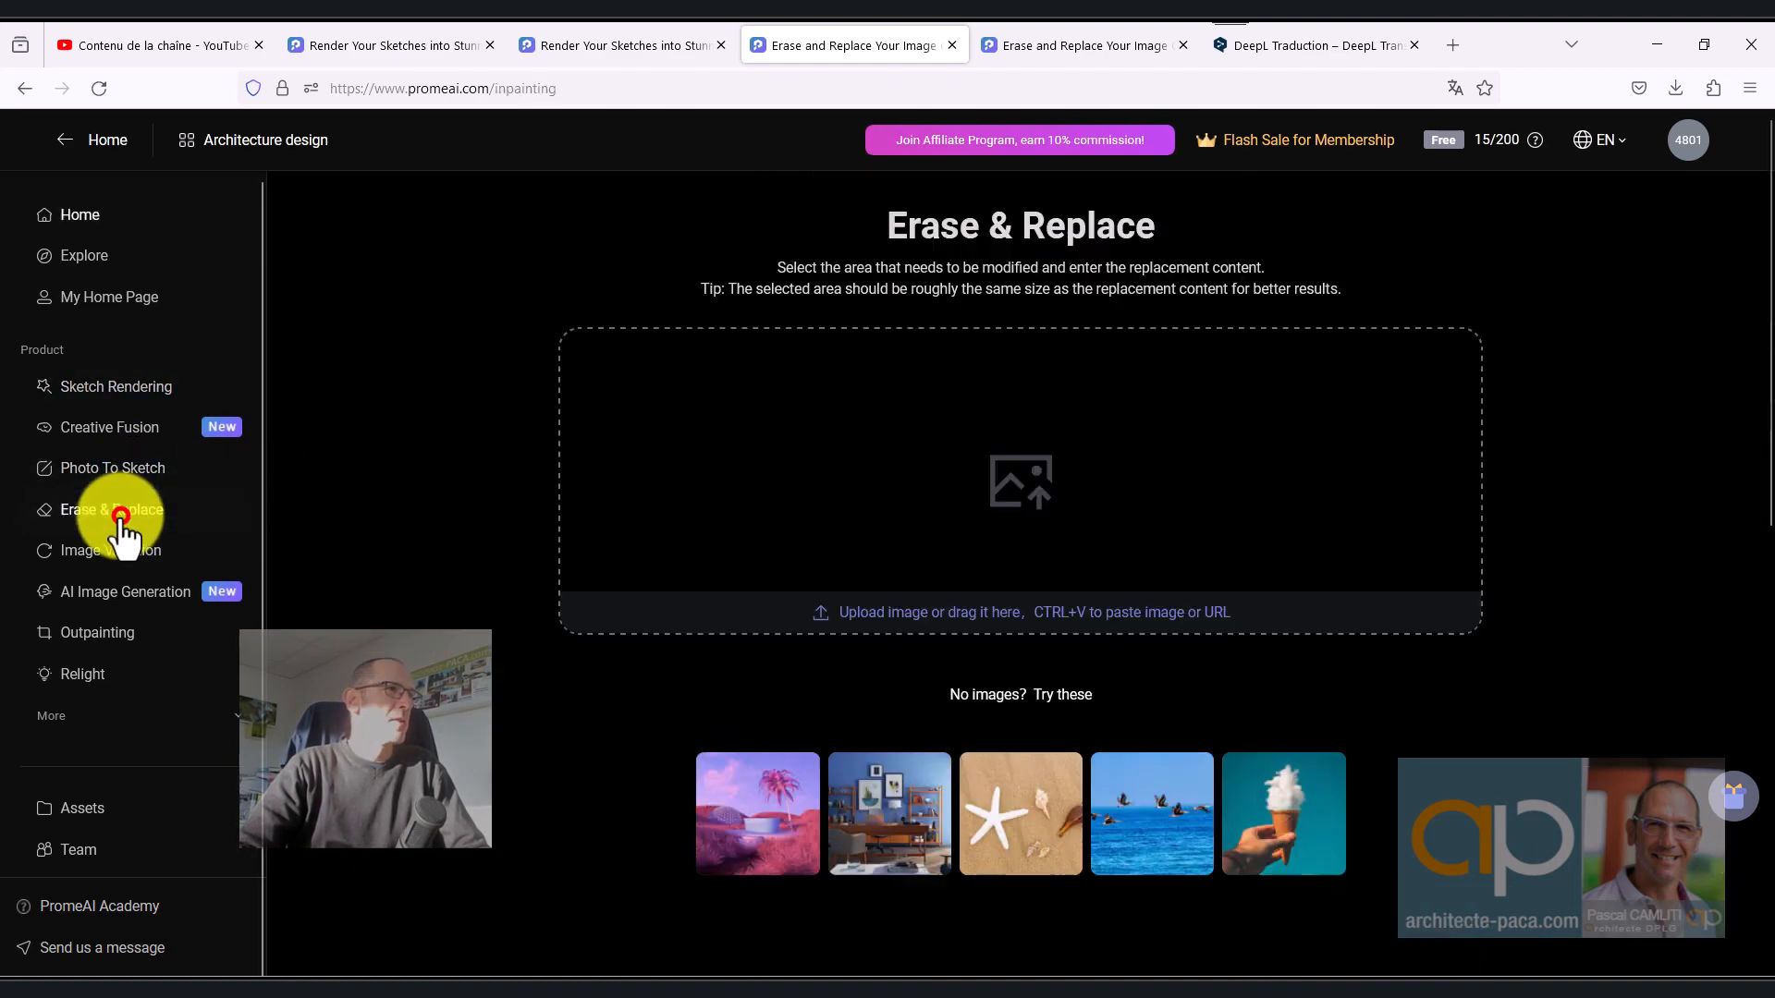
pyautogui.scroll(-4, 453, 508)
pyautogui.scroll(-3, 456, 500)
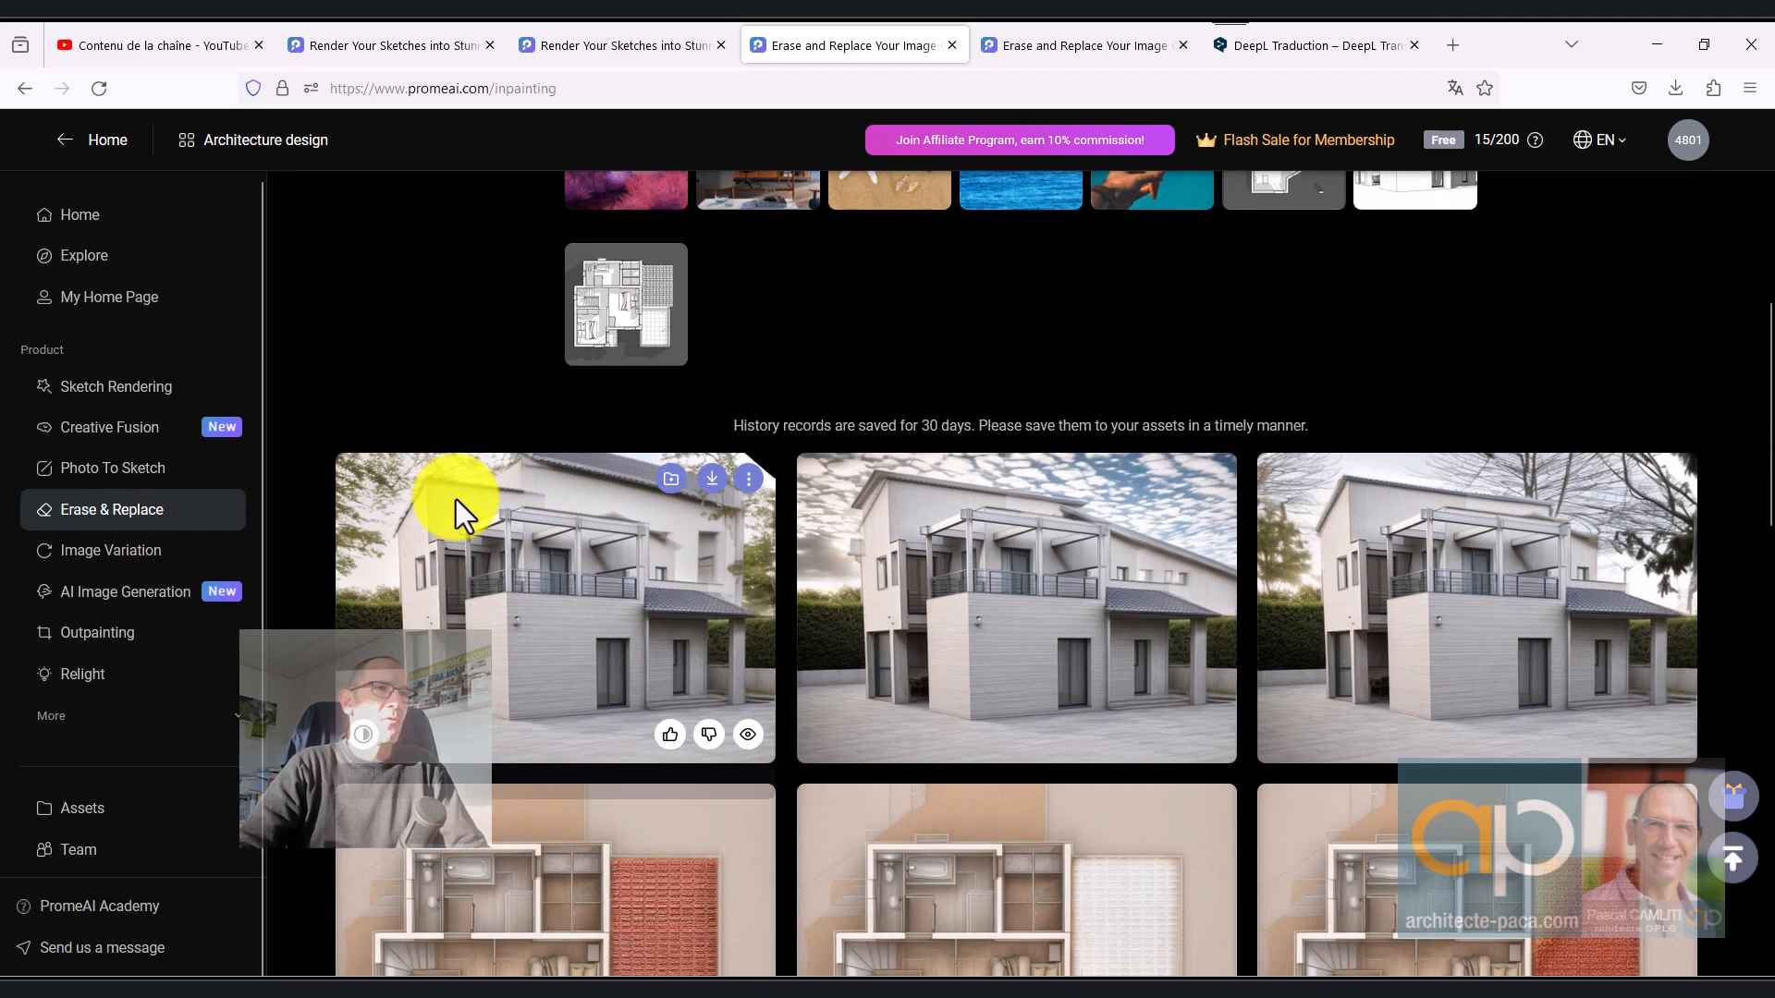
pyautogui.scroll(-5, 457, 499)
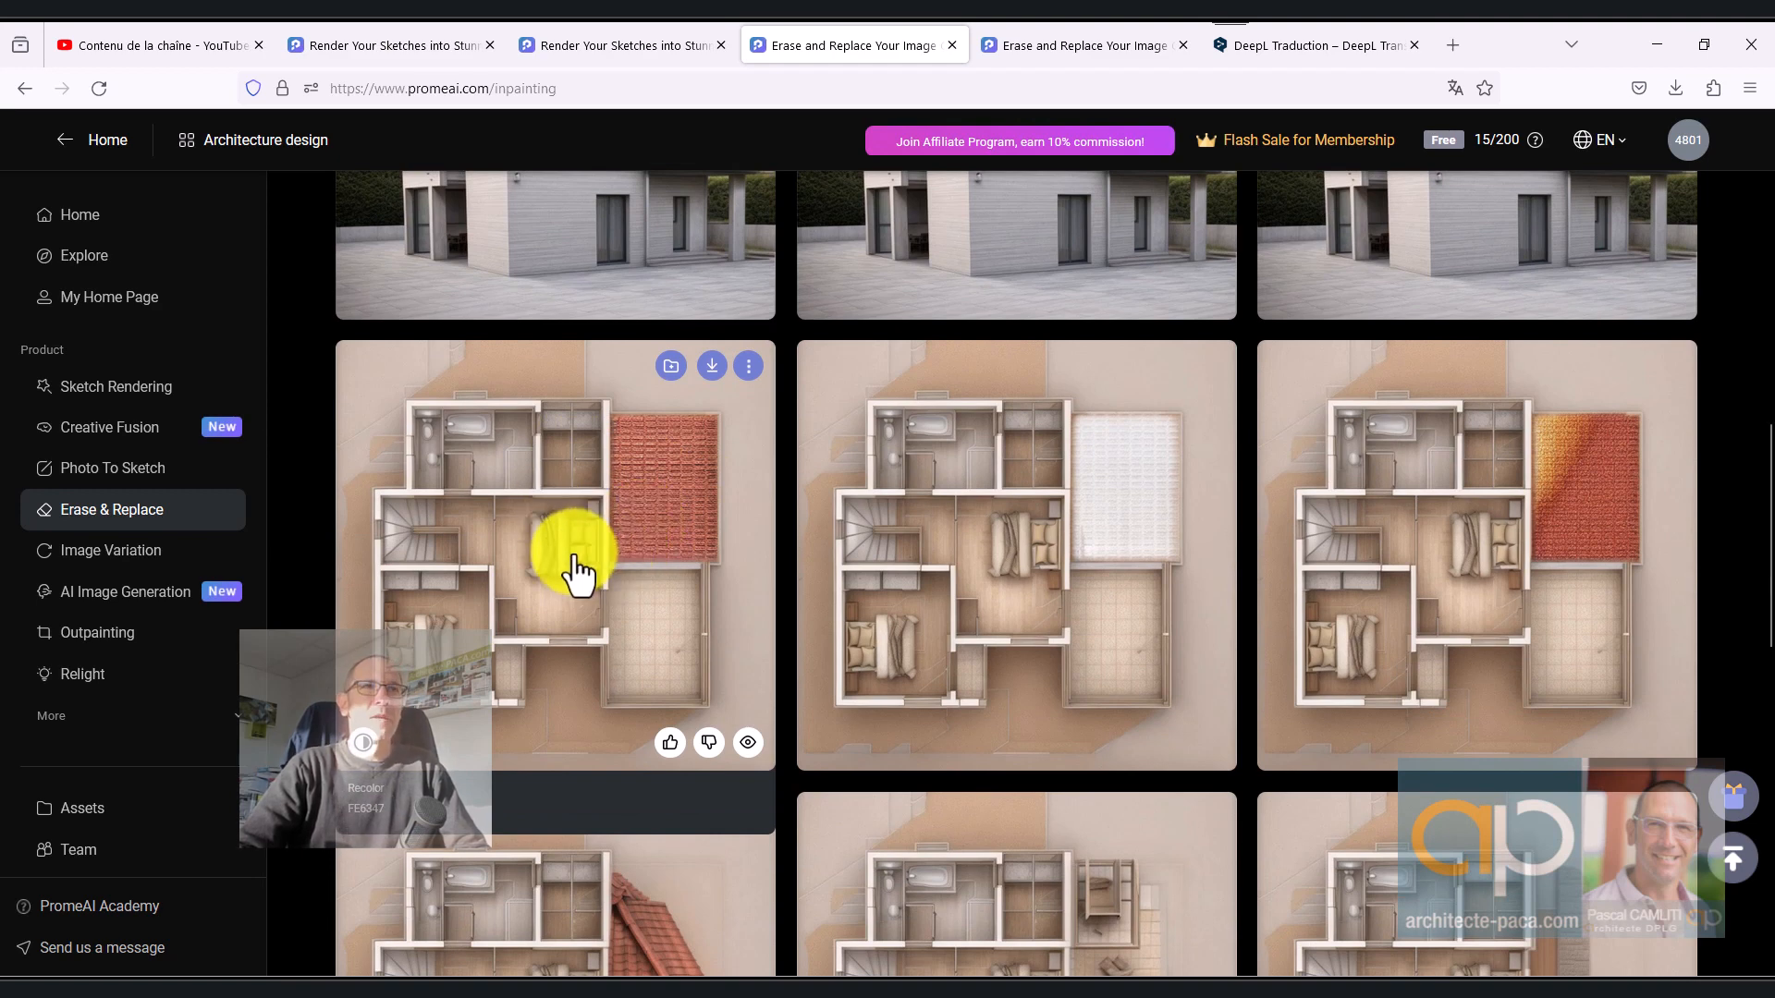
pyautogui.moveTo(711, 375)
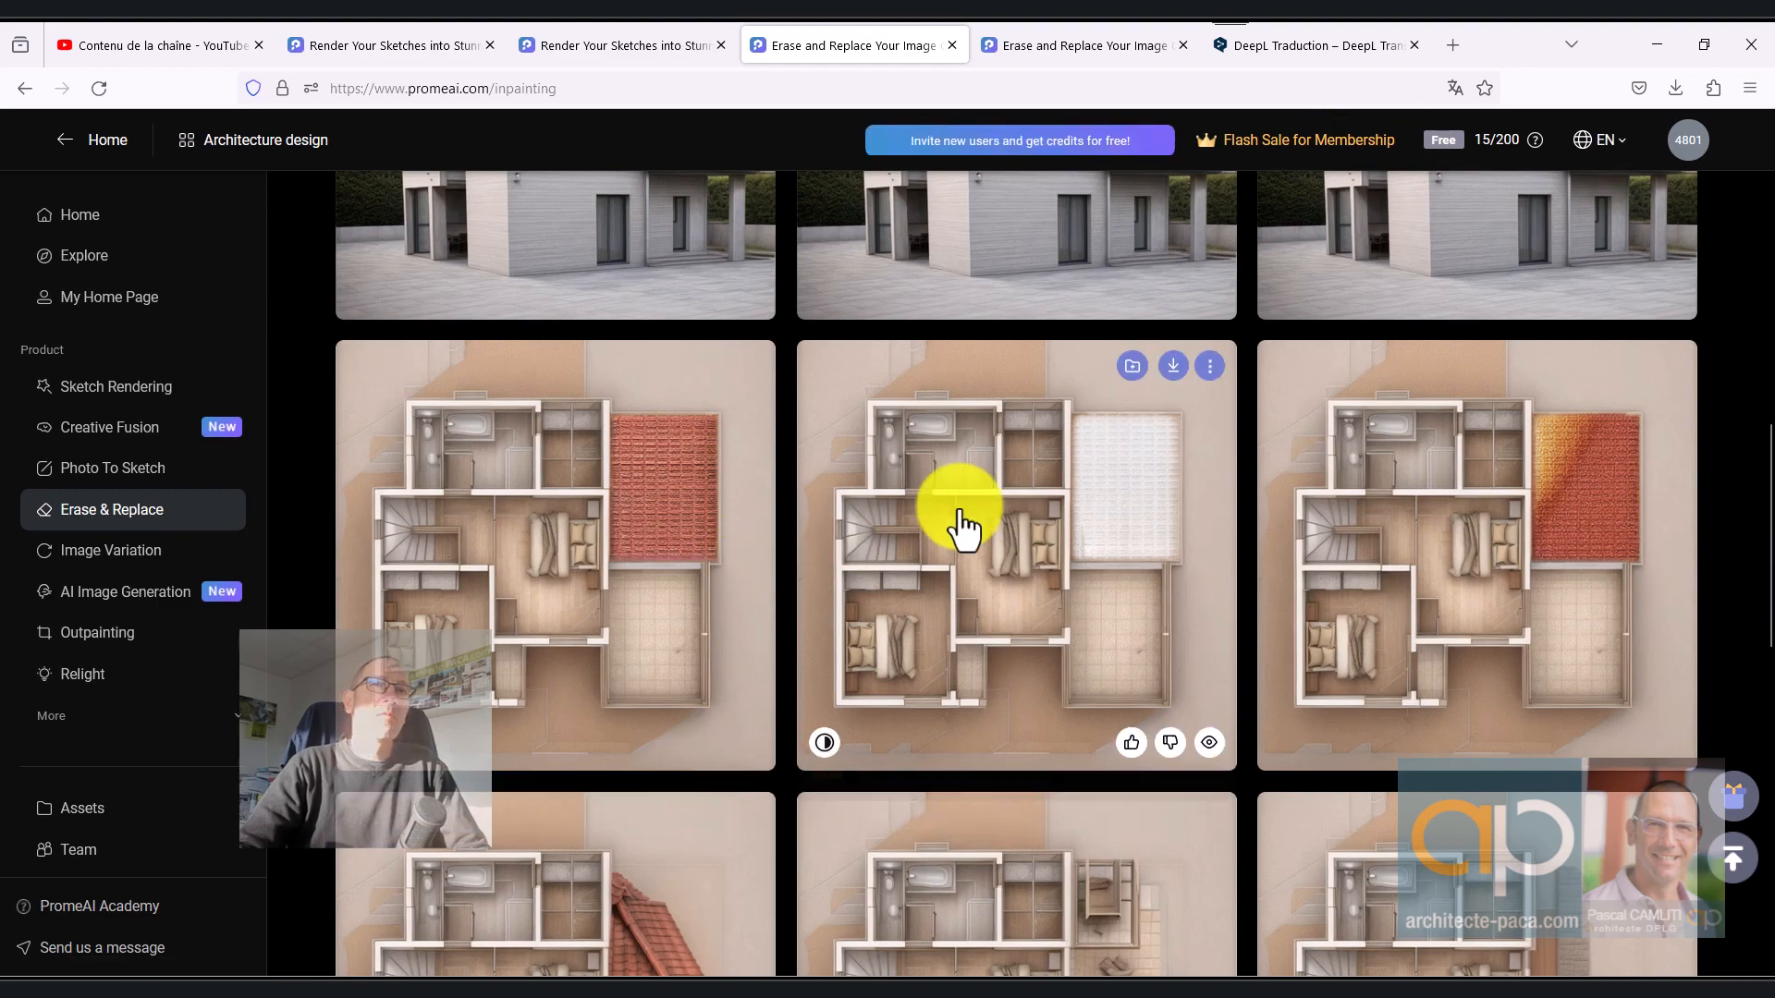
pyautogui.scroll(2, 959, 527)
pyautogui.scroll(-6, 966, 527)
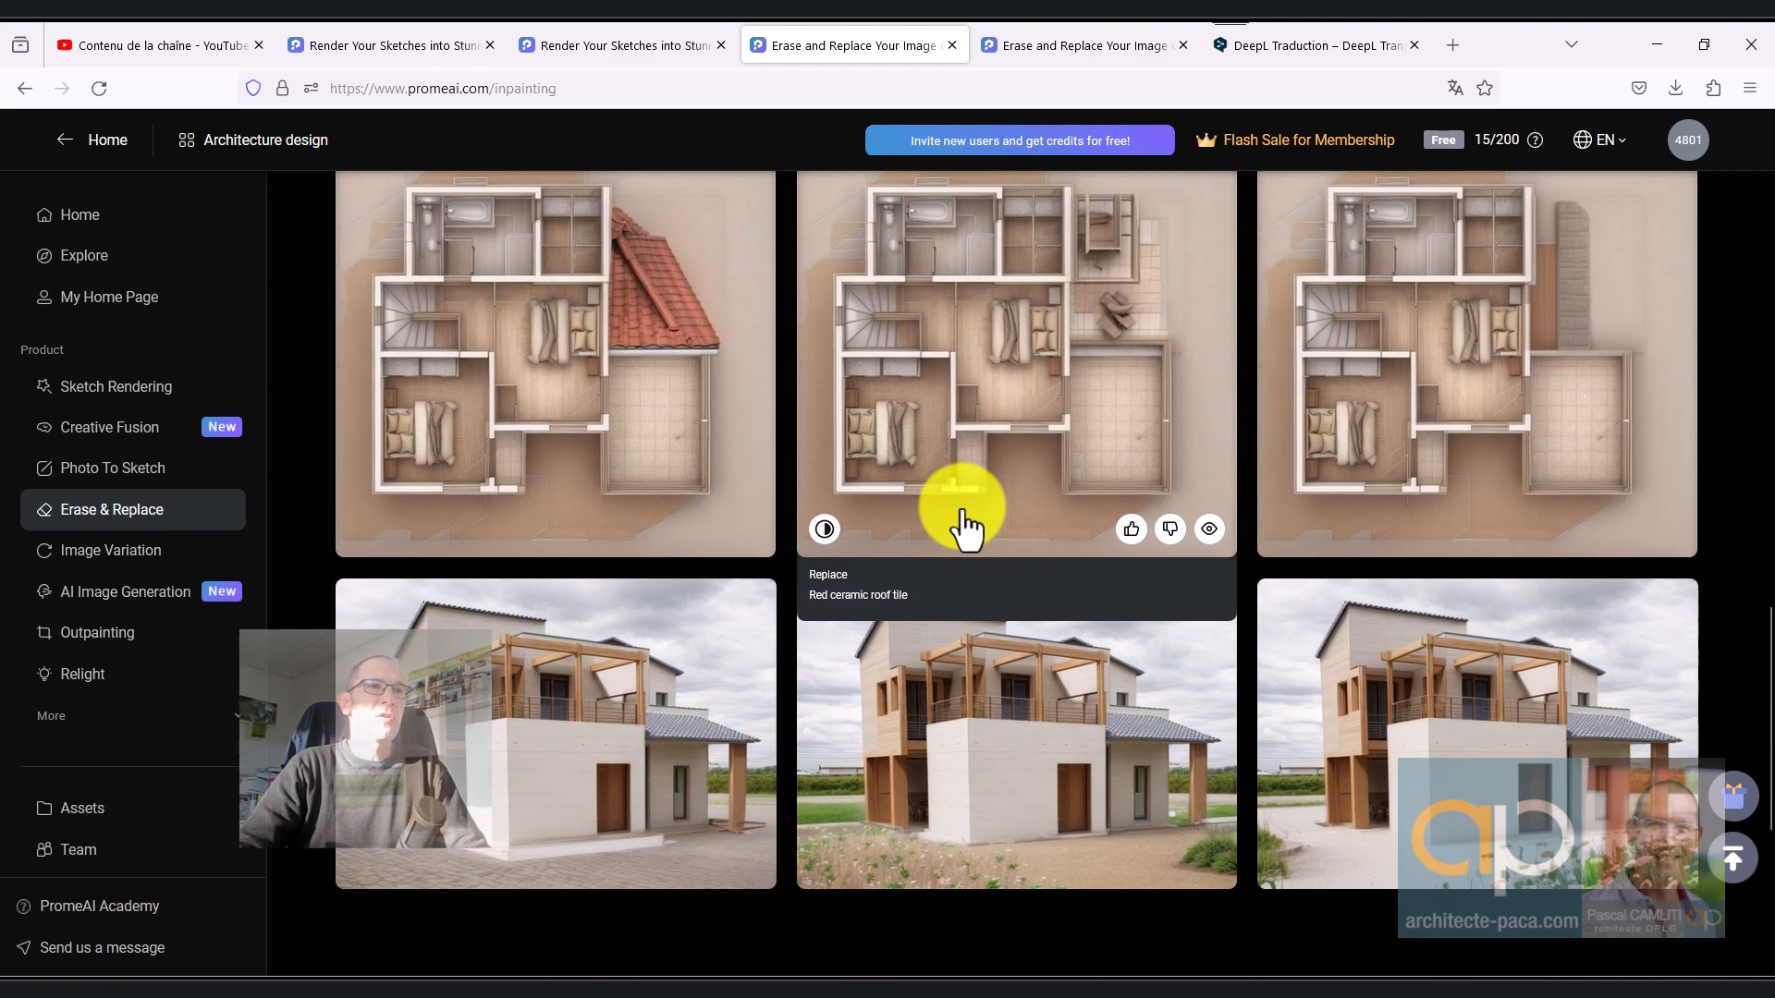
pyautogui.scroll(-2, 1045, 657)
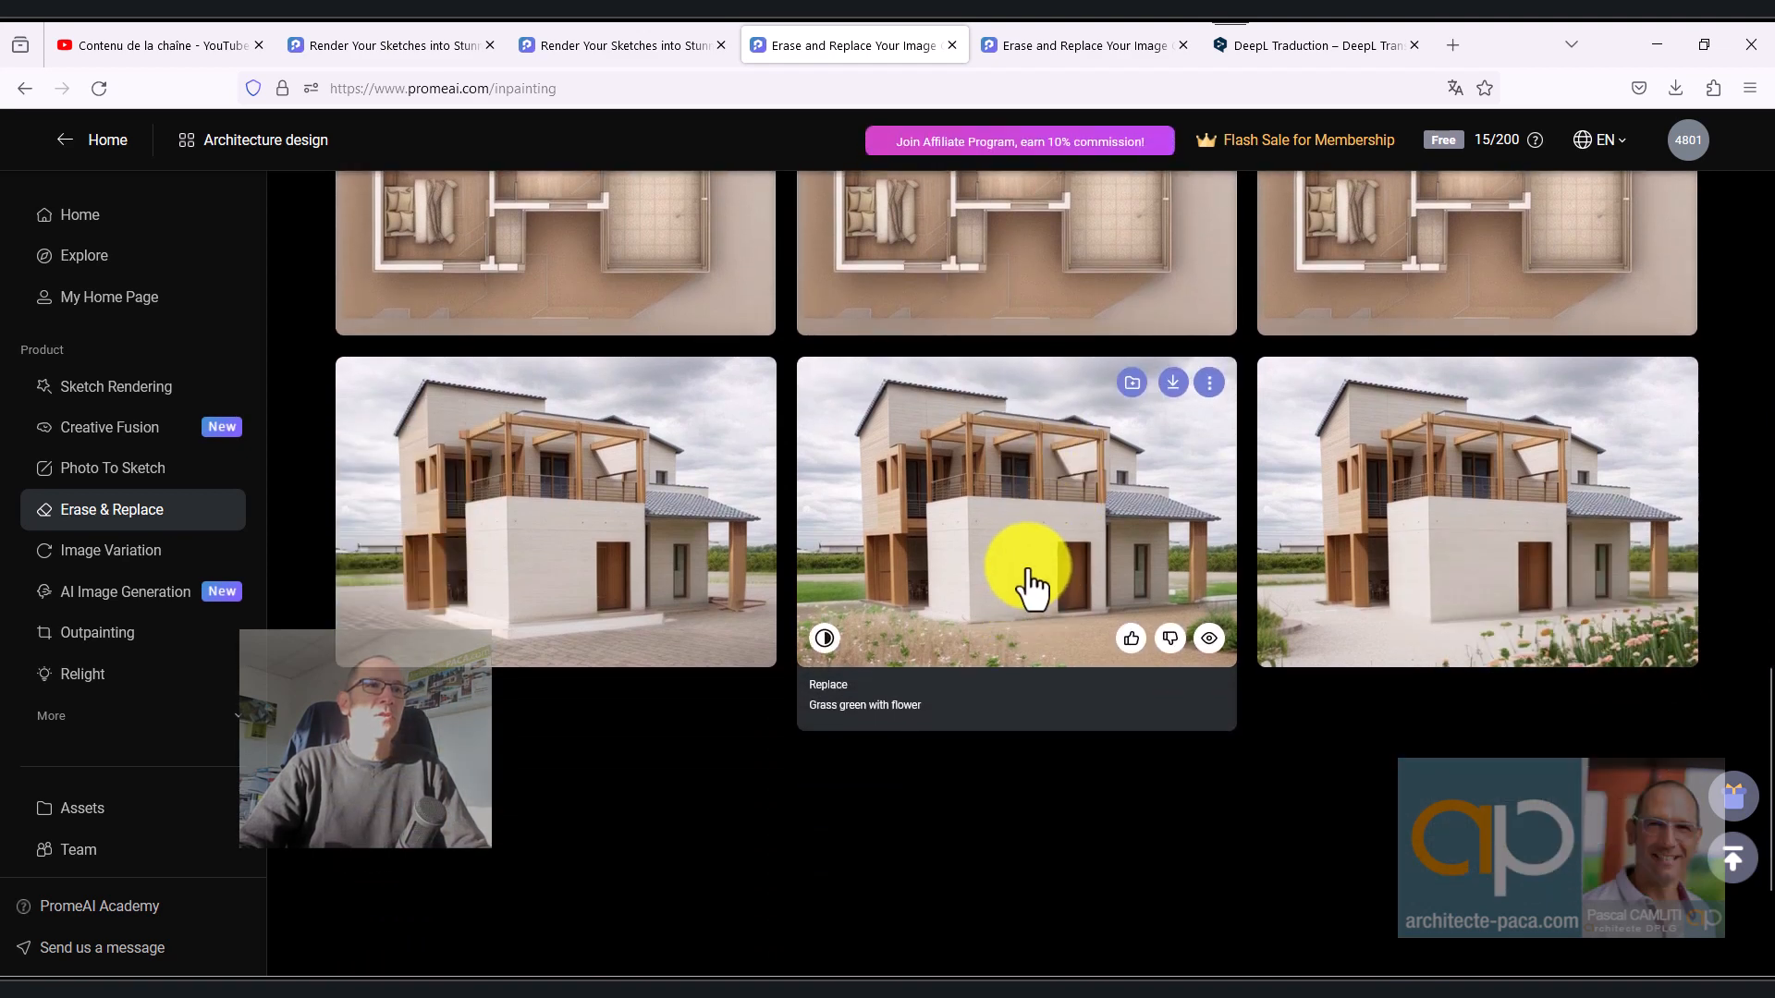
# Step: Compare the "Grass green with flower" ground replacements with the original house render in the enlarged preview, and return to the uploaded assets
pyautogui.click(1027, 580)
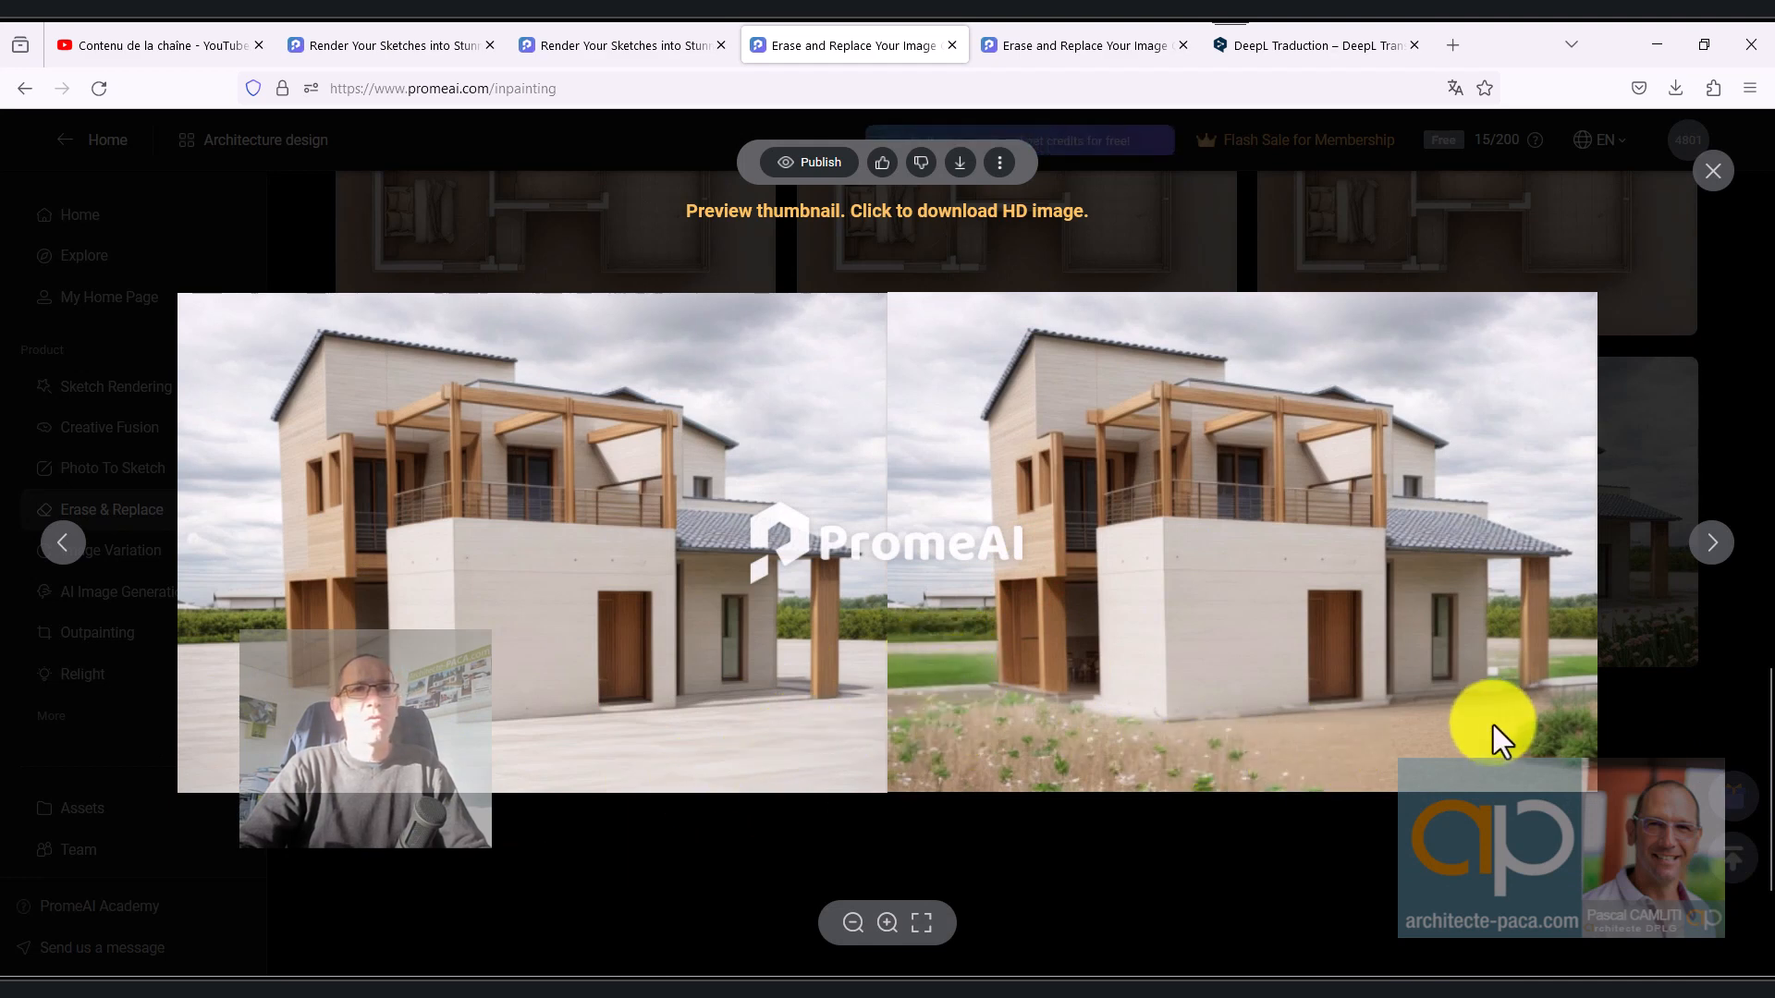
pyautogui.click(1713, 545)
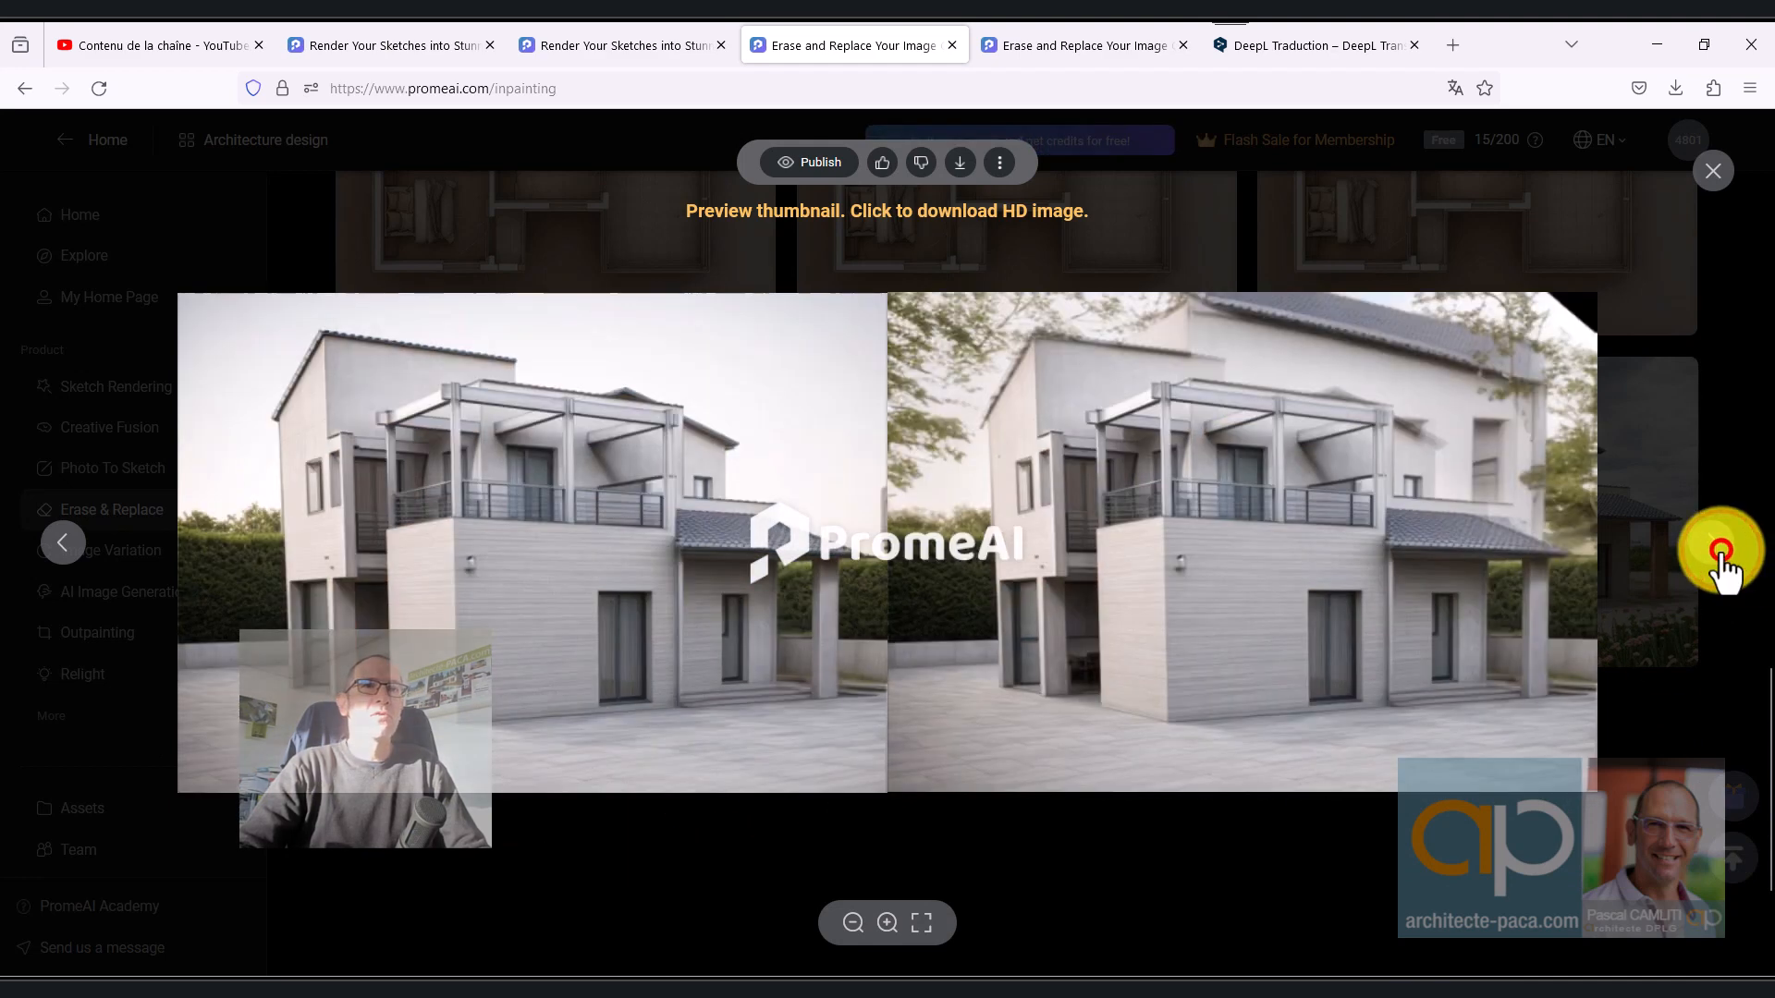
pyautogui.click(64, 544)
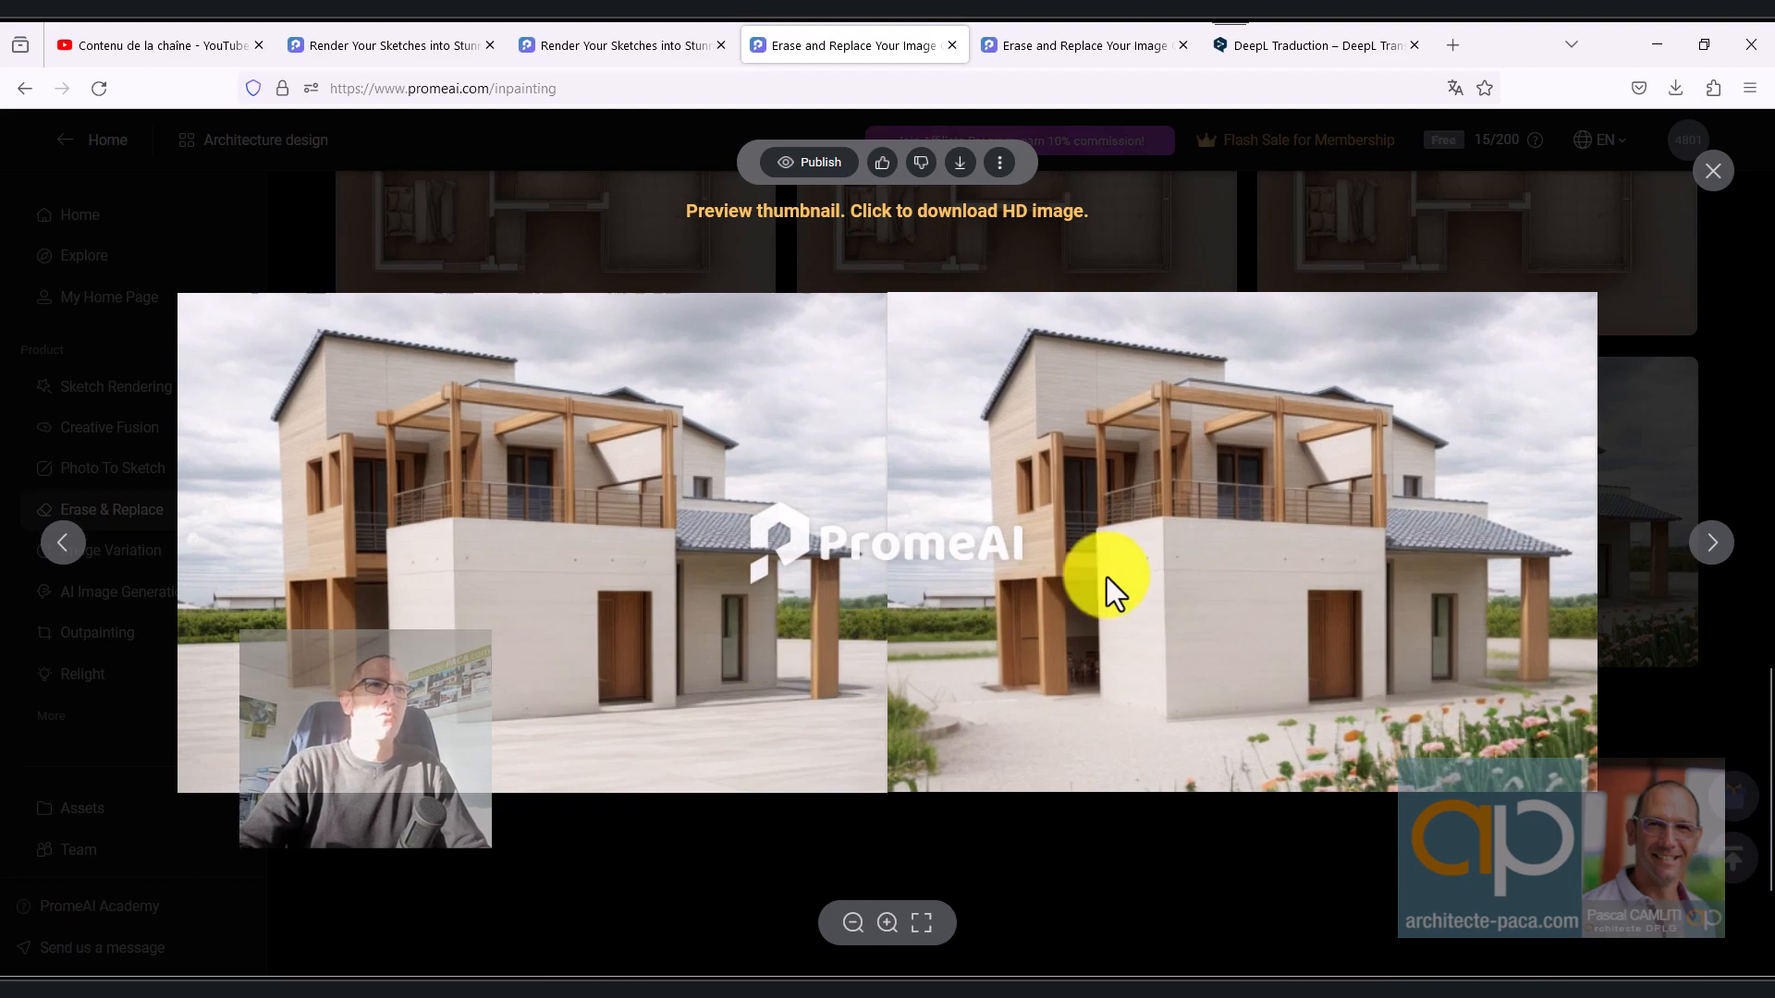
pyautogui.click(1713, 172)
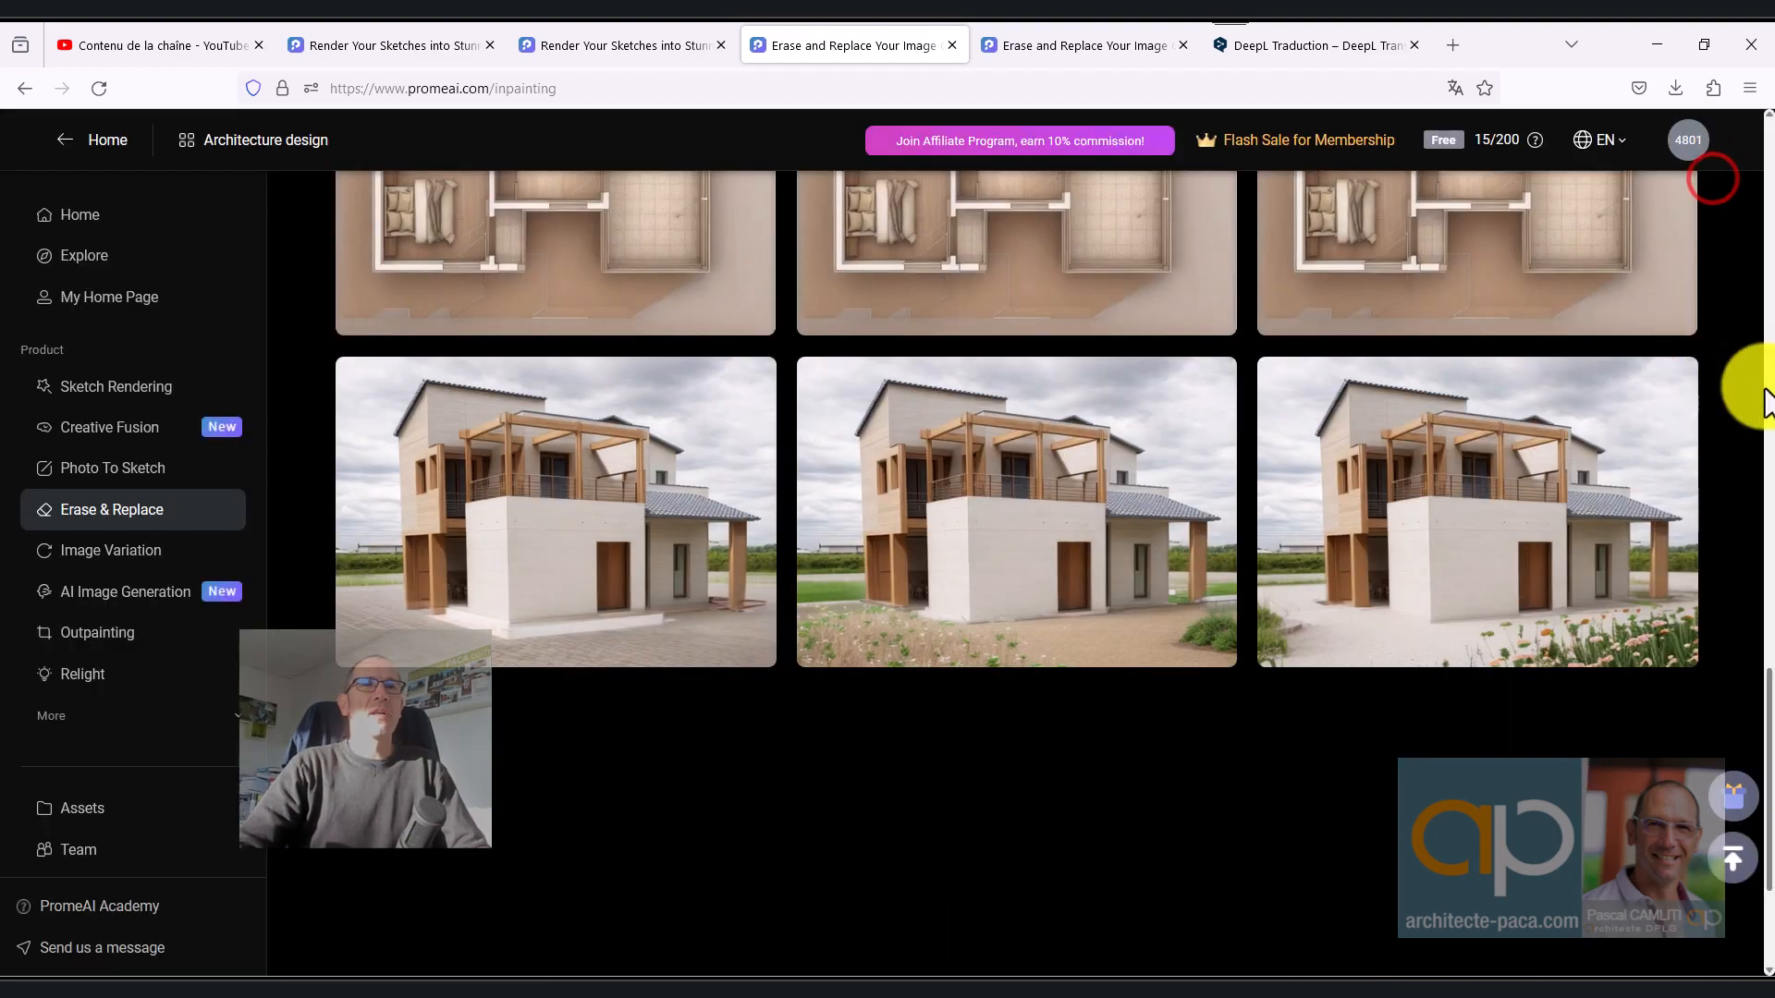
pyautogui.scroll(10, 1751, 407)
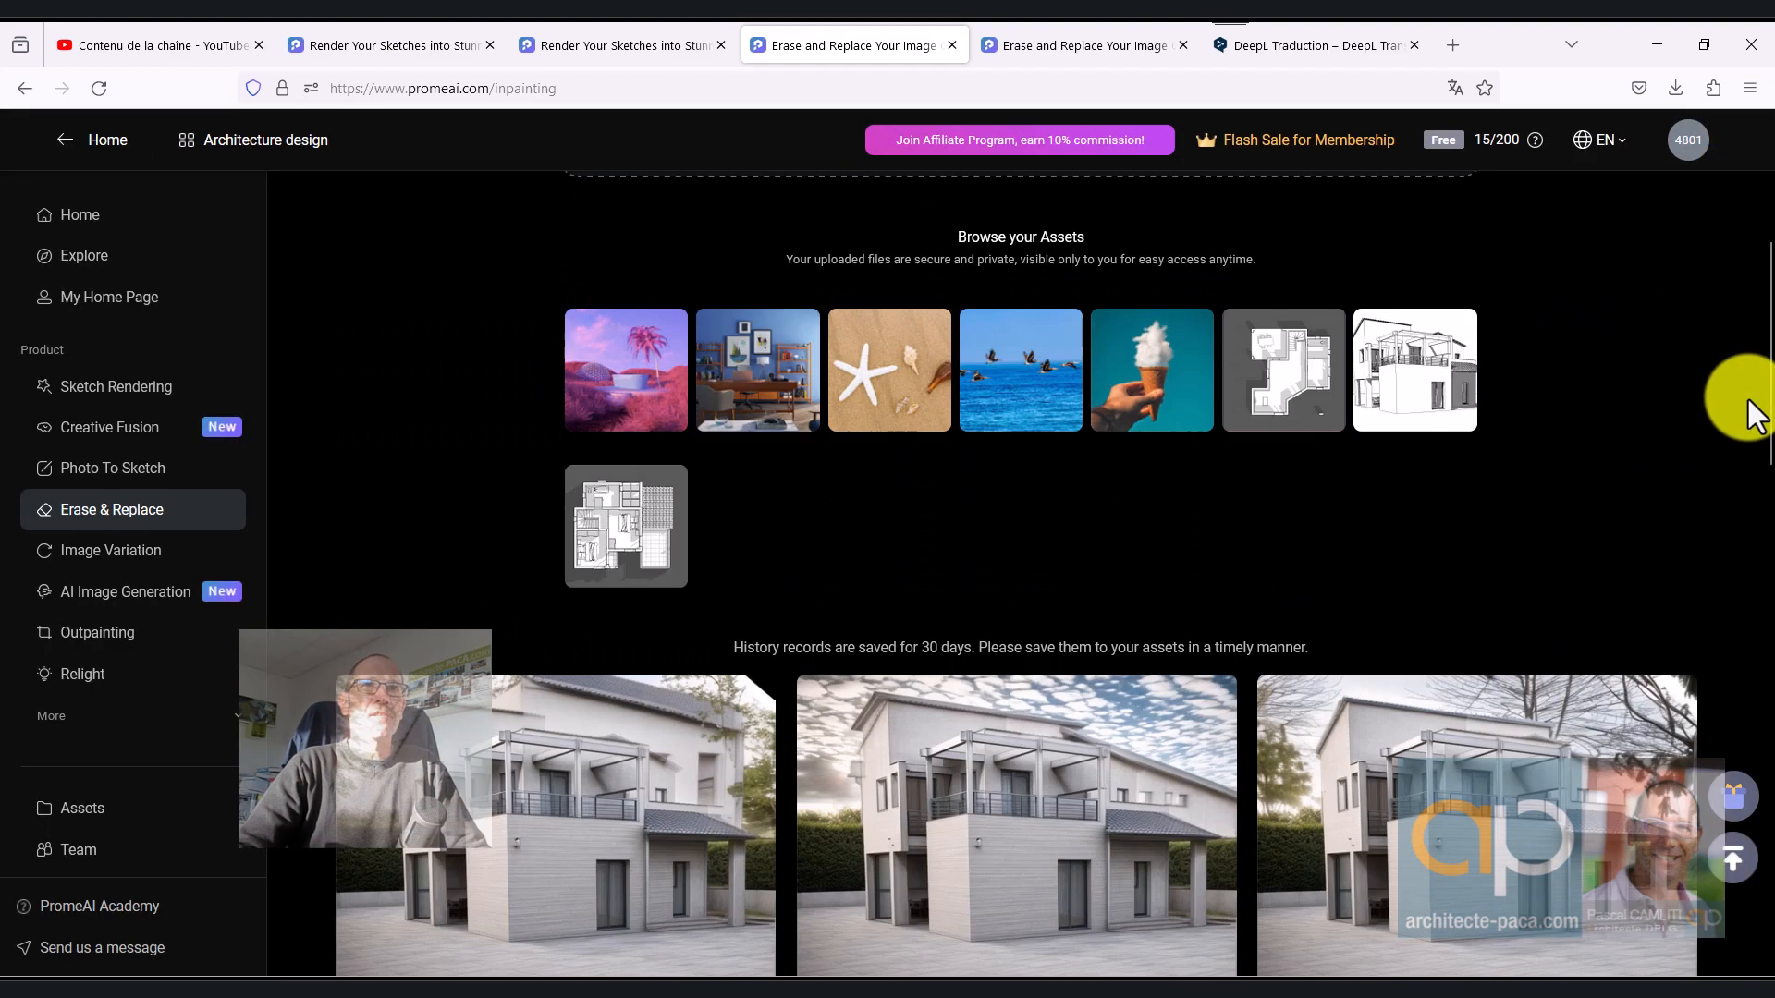
pyautogui.scroll(5, 1752, 406)
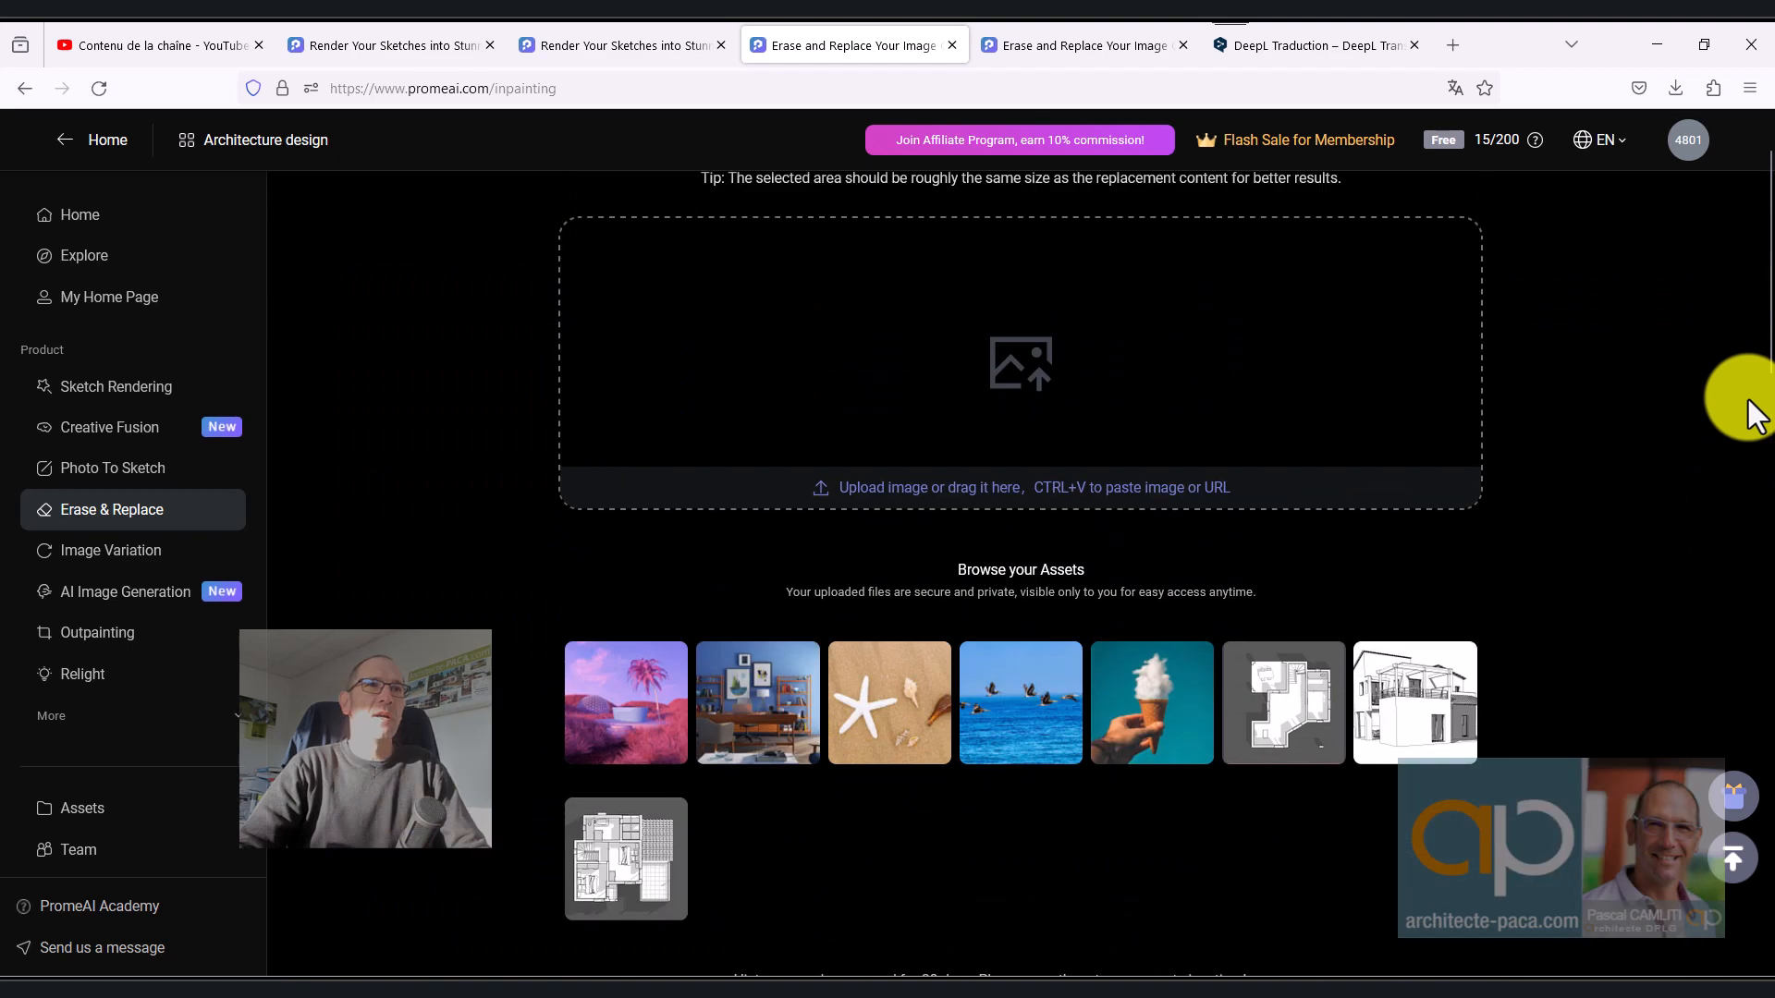
# Step: View the Image Variation and Outpainting tool pages and their available assets
pyautogui.click(171, 392)
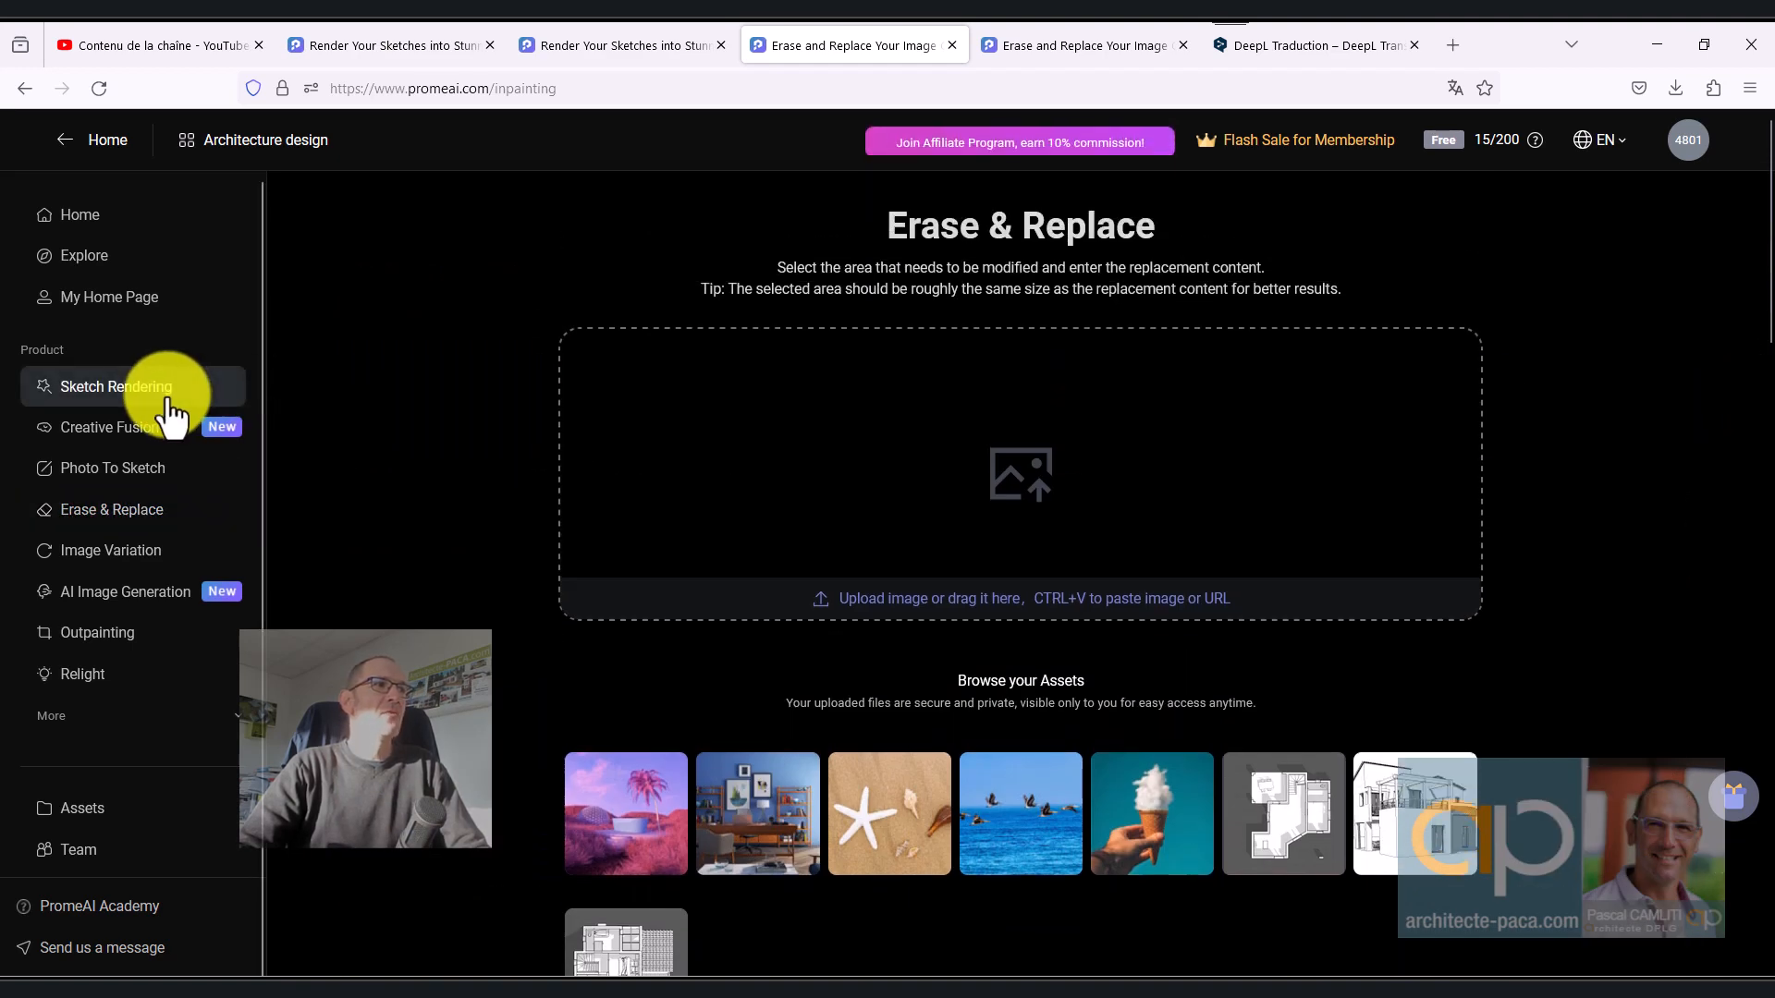
pyautogui.click(144, 553)
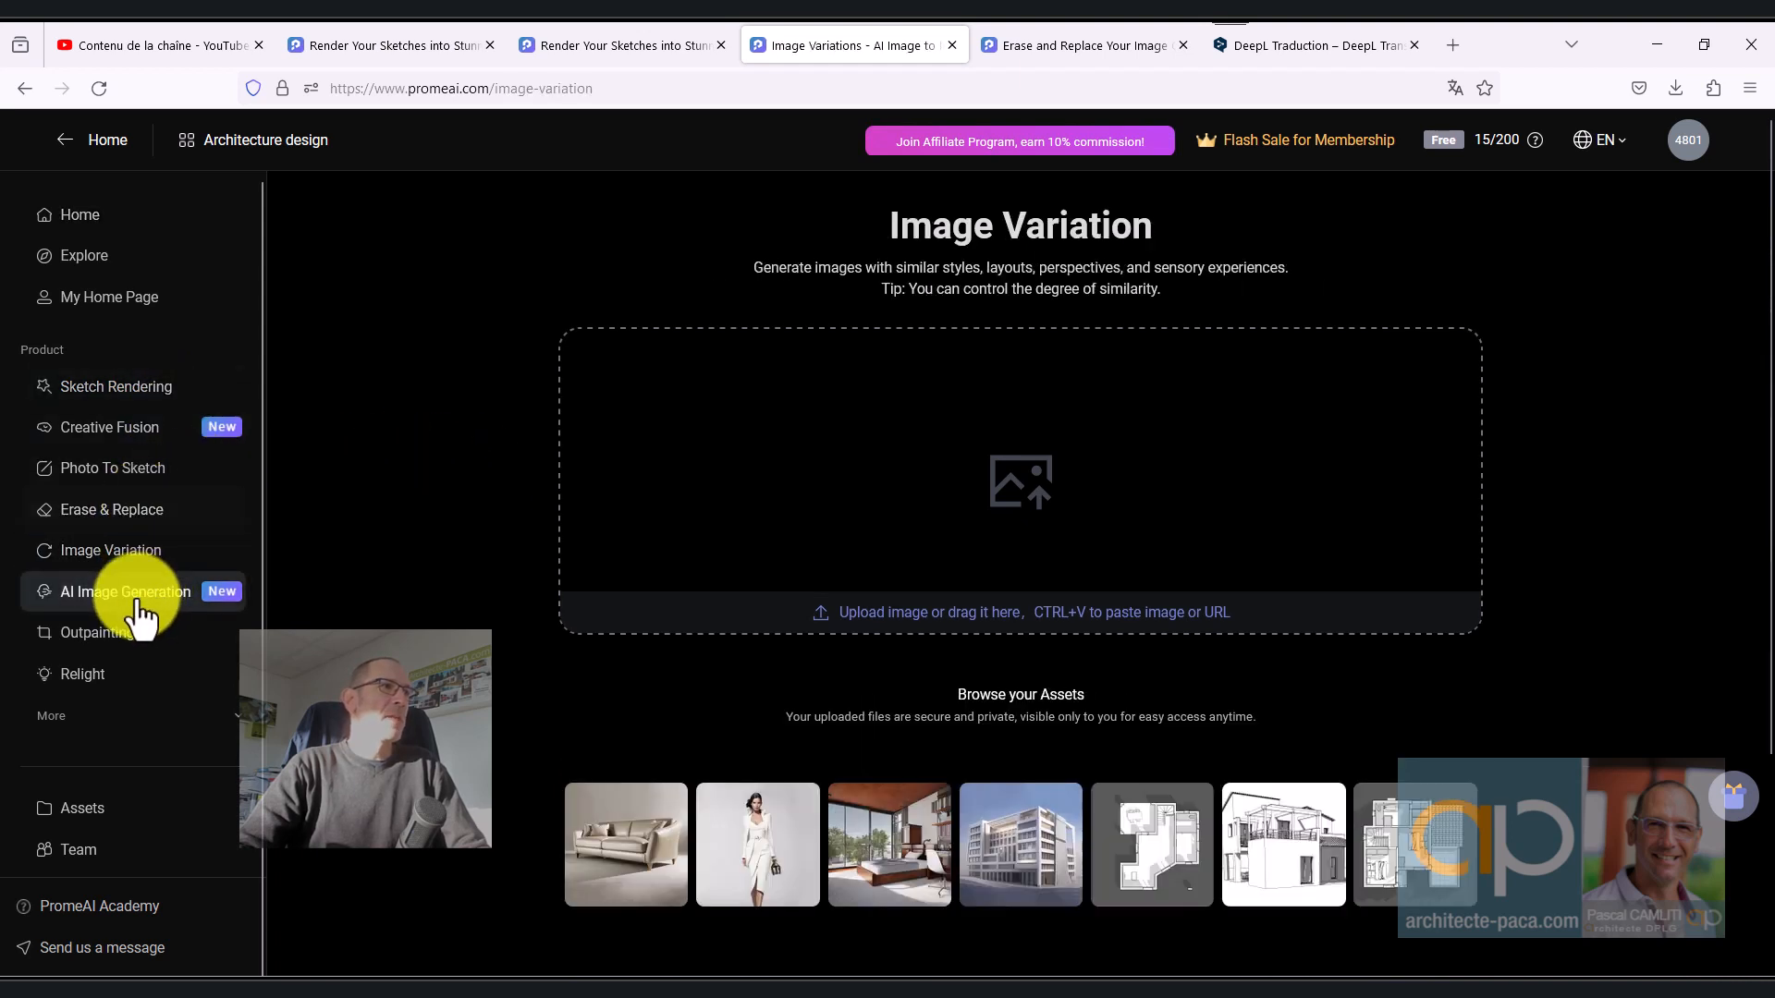
pyautogui.click(117, 636)
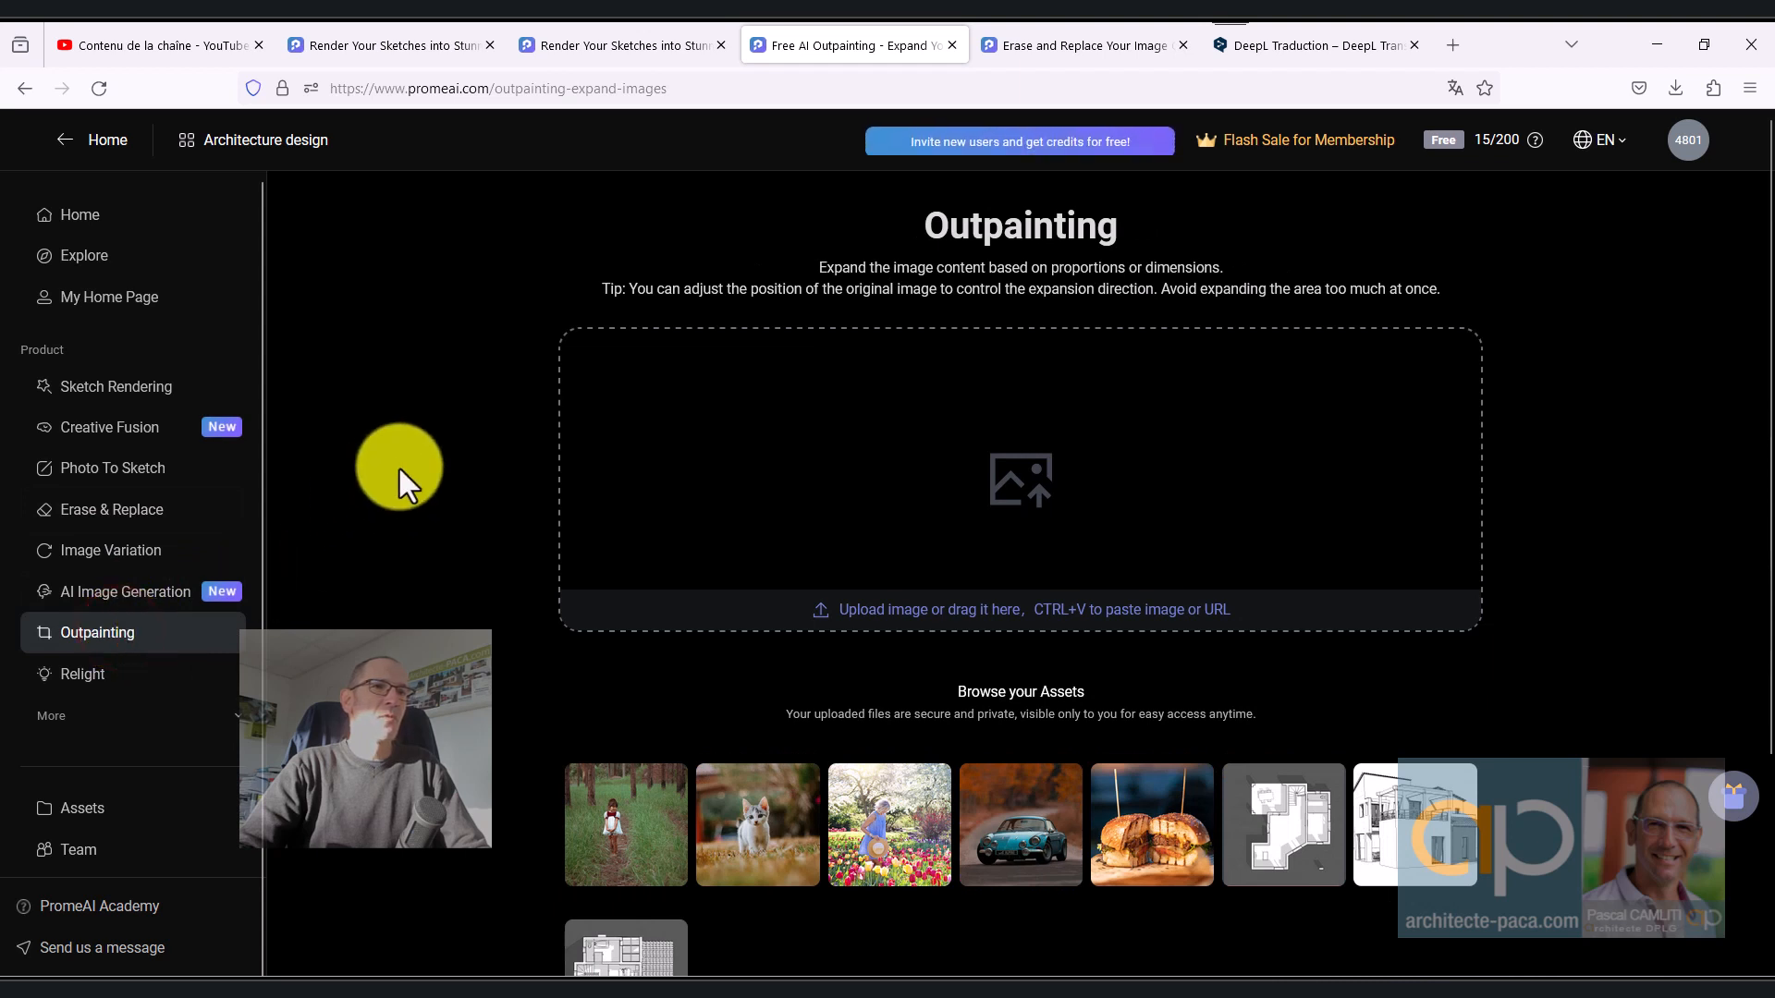
pyautogui.scroll(-1, 434, 454)
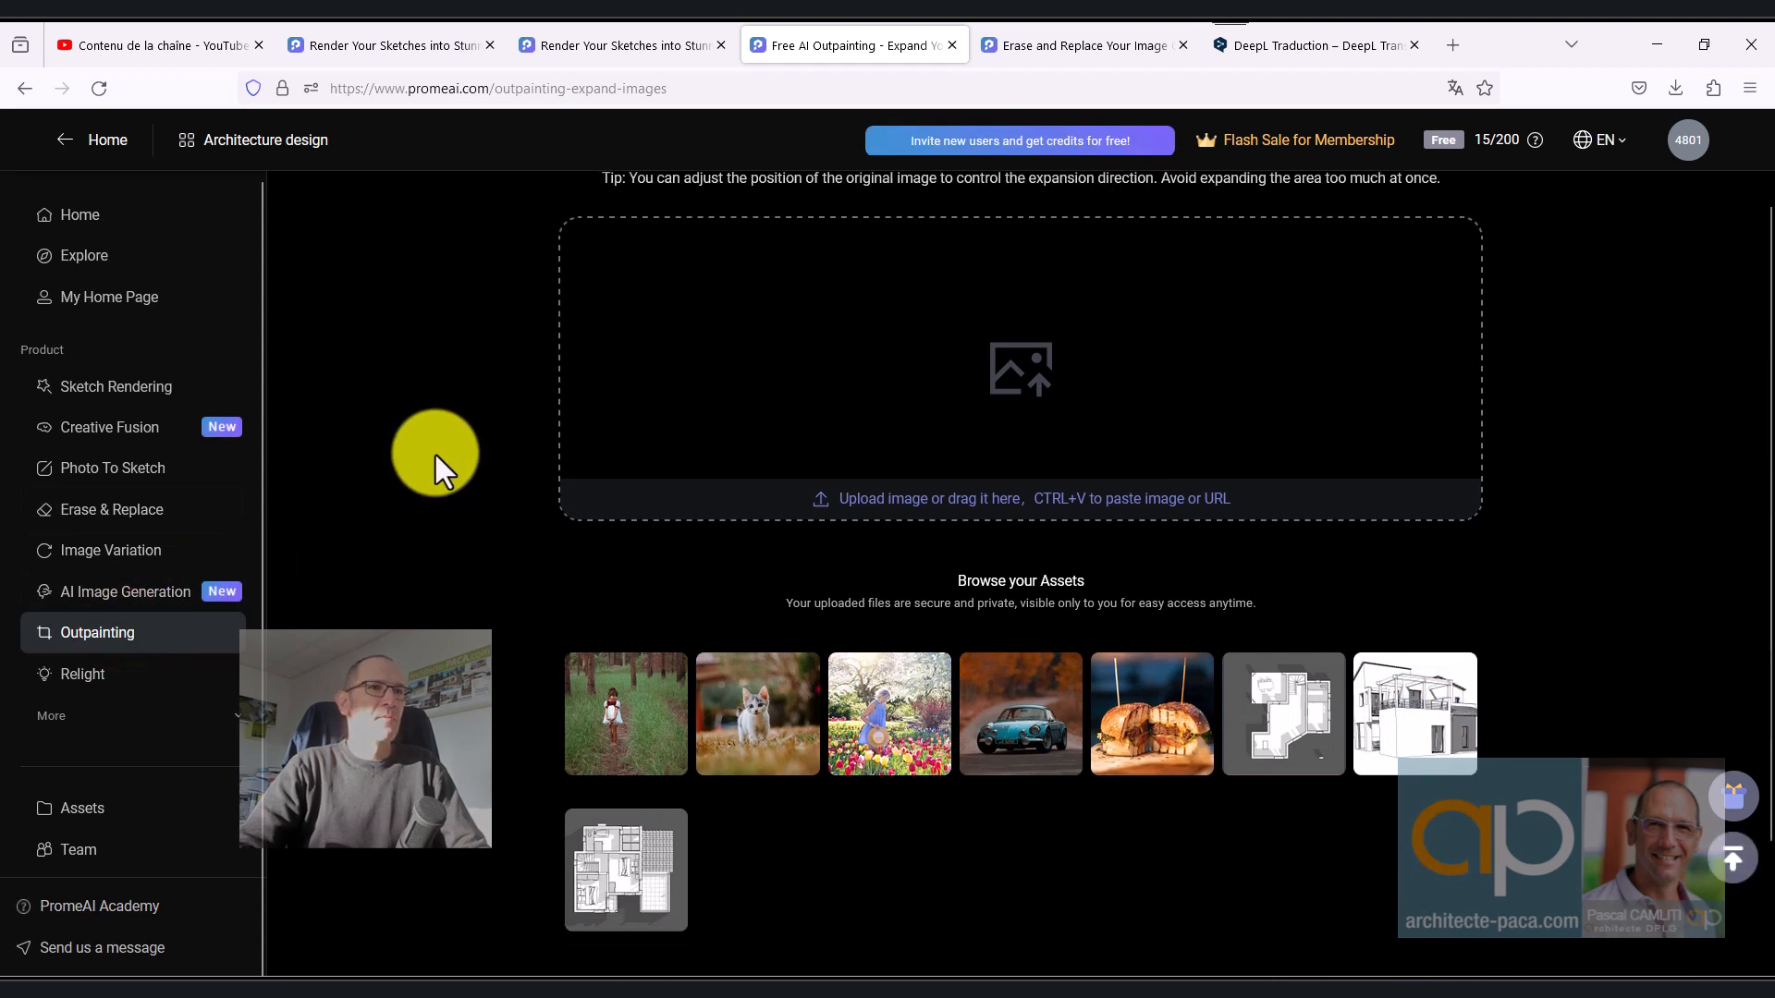
pyautogui.scroll(2, 436, 455)
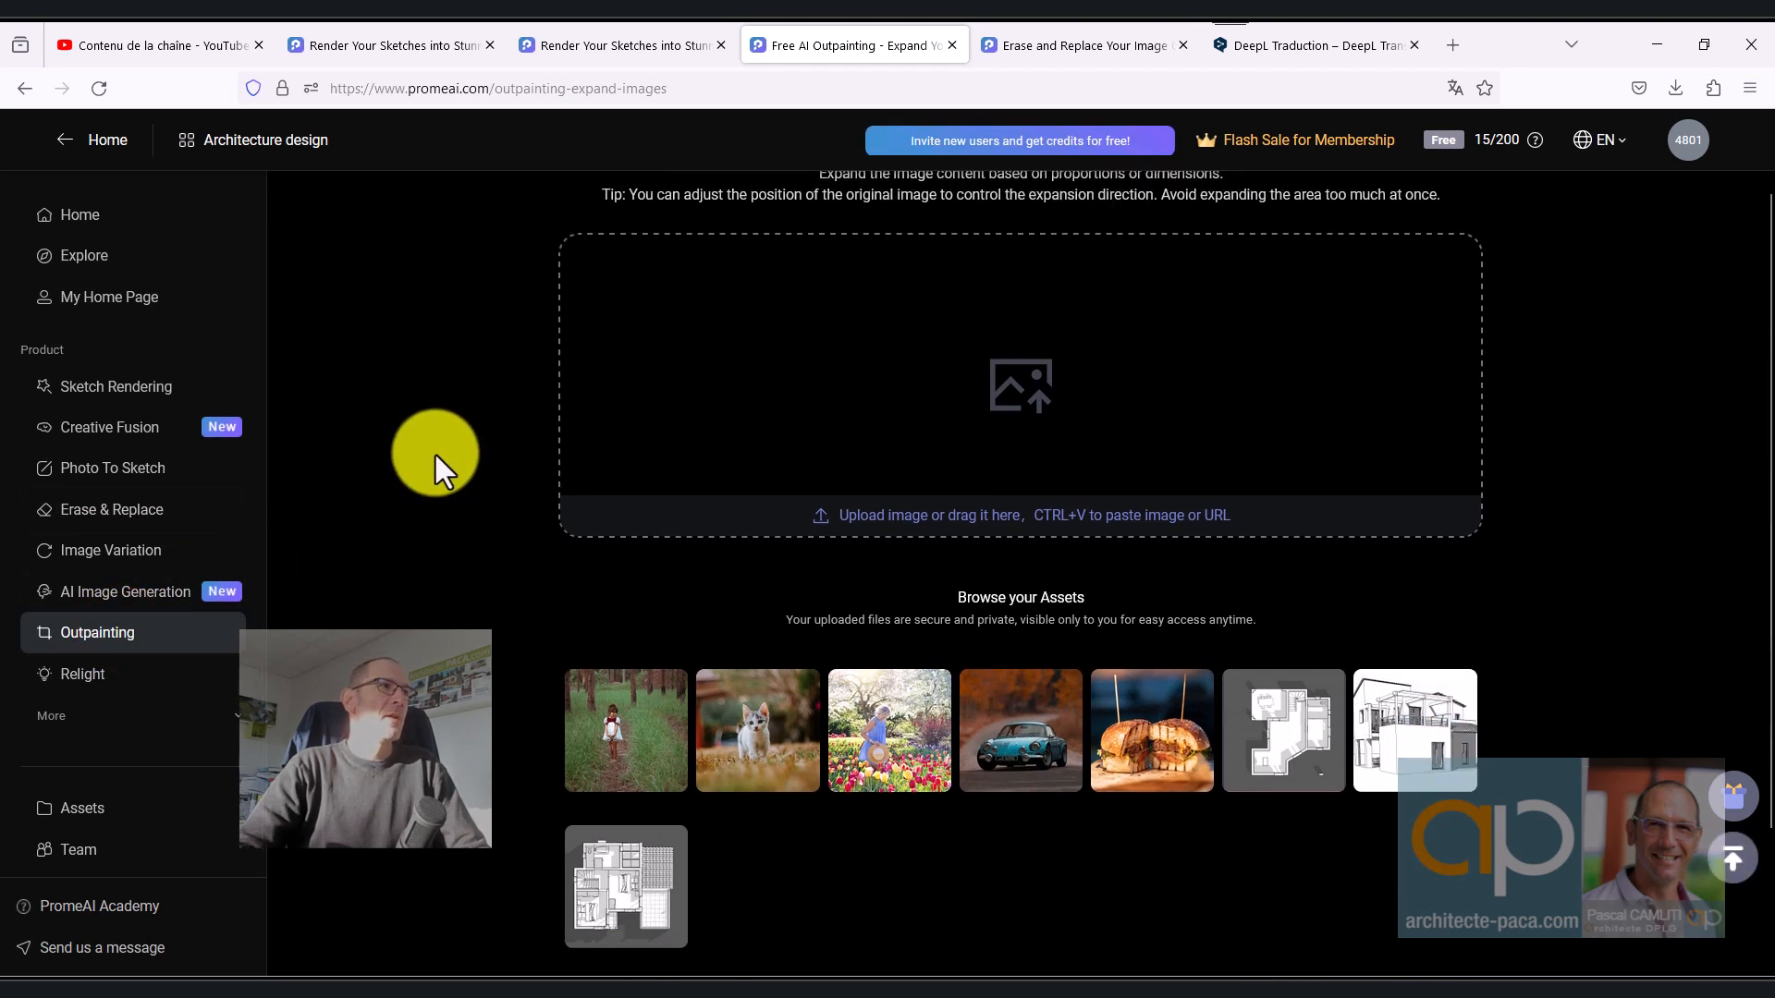
# Step: Open Creative Fusion and load the sample apartment building sketch with its illustrated garden style image
pyautogui.click(135, 428)
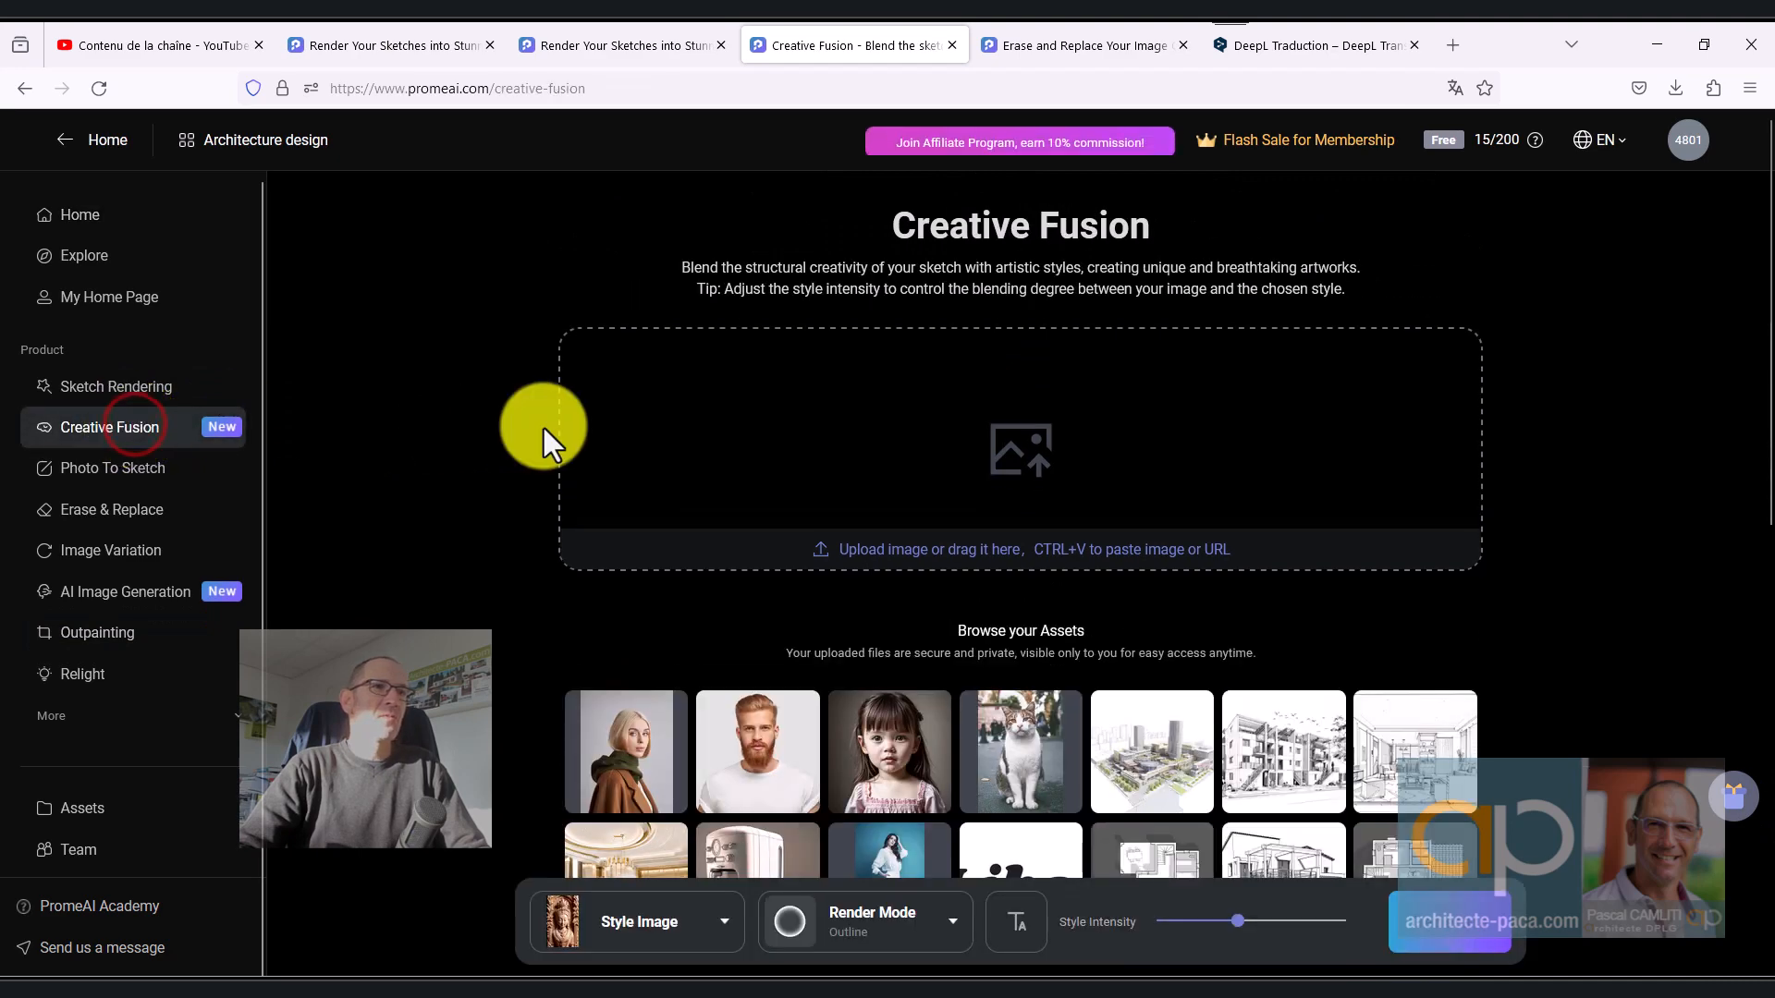
pyautogui.scroll(-3, 508, 436)
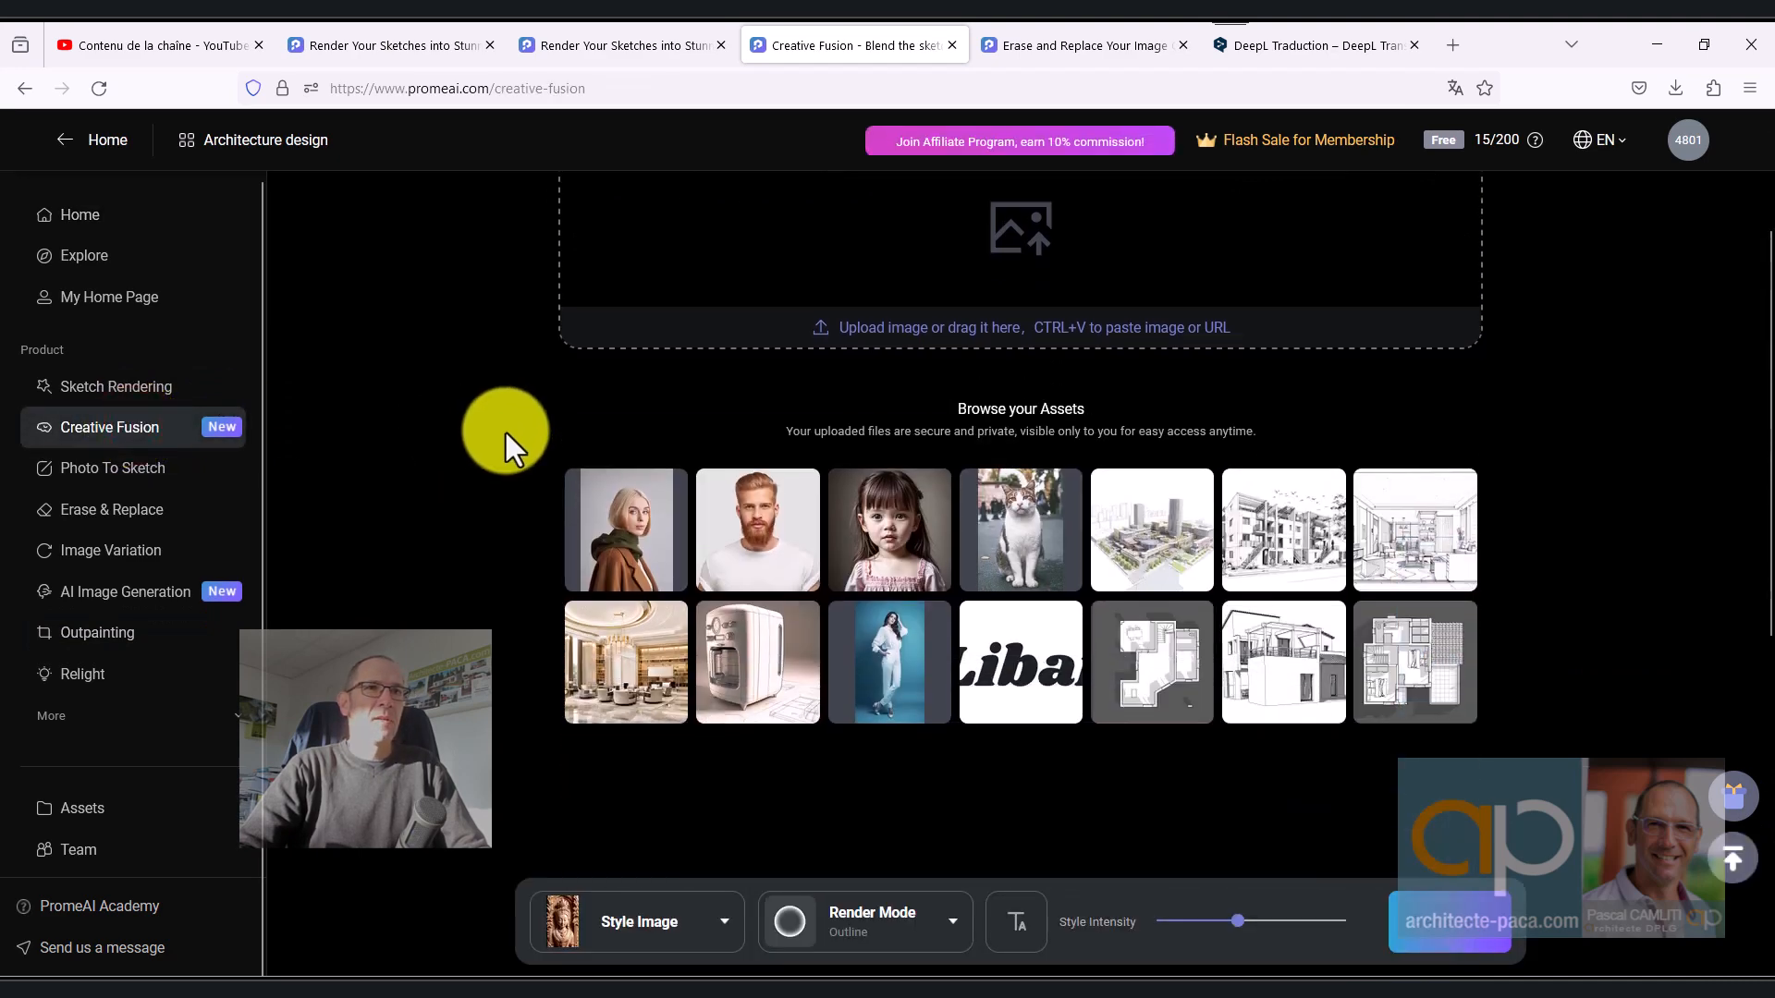
pyautogui.click(1280, 550)
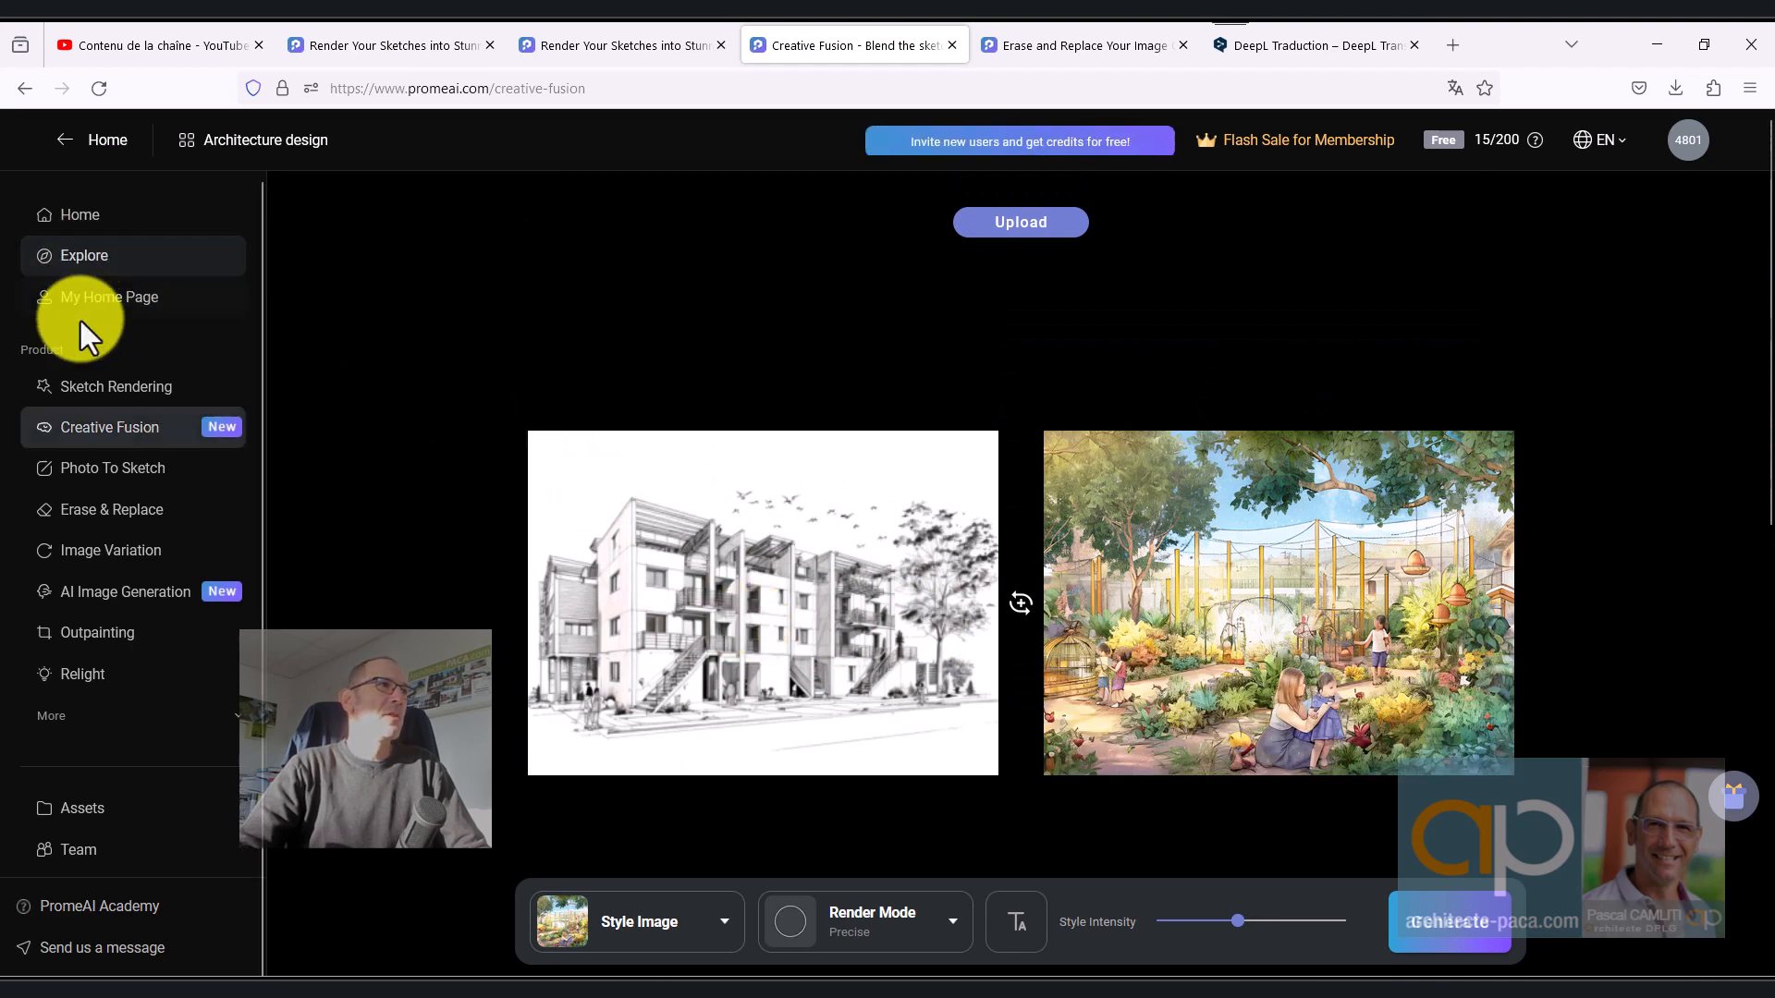
# Step: Look over the Architecture design tools on the PromeAI home page and return to the house's 3D view in Revit
pyautogui.click(90, 222)
pyautogui.scroll(-3, 499, 303)
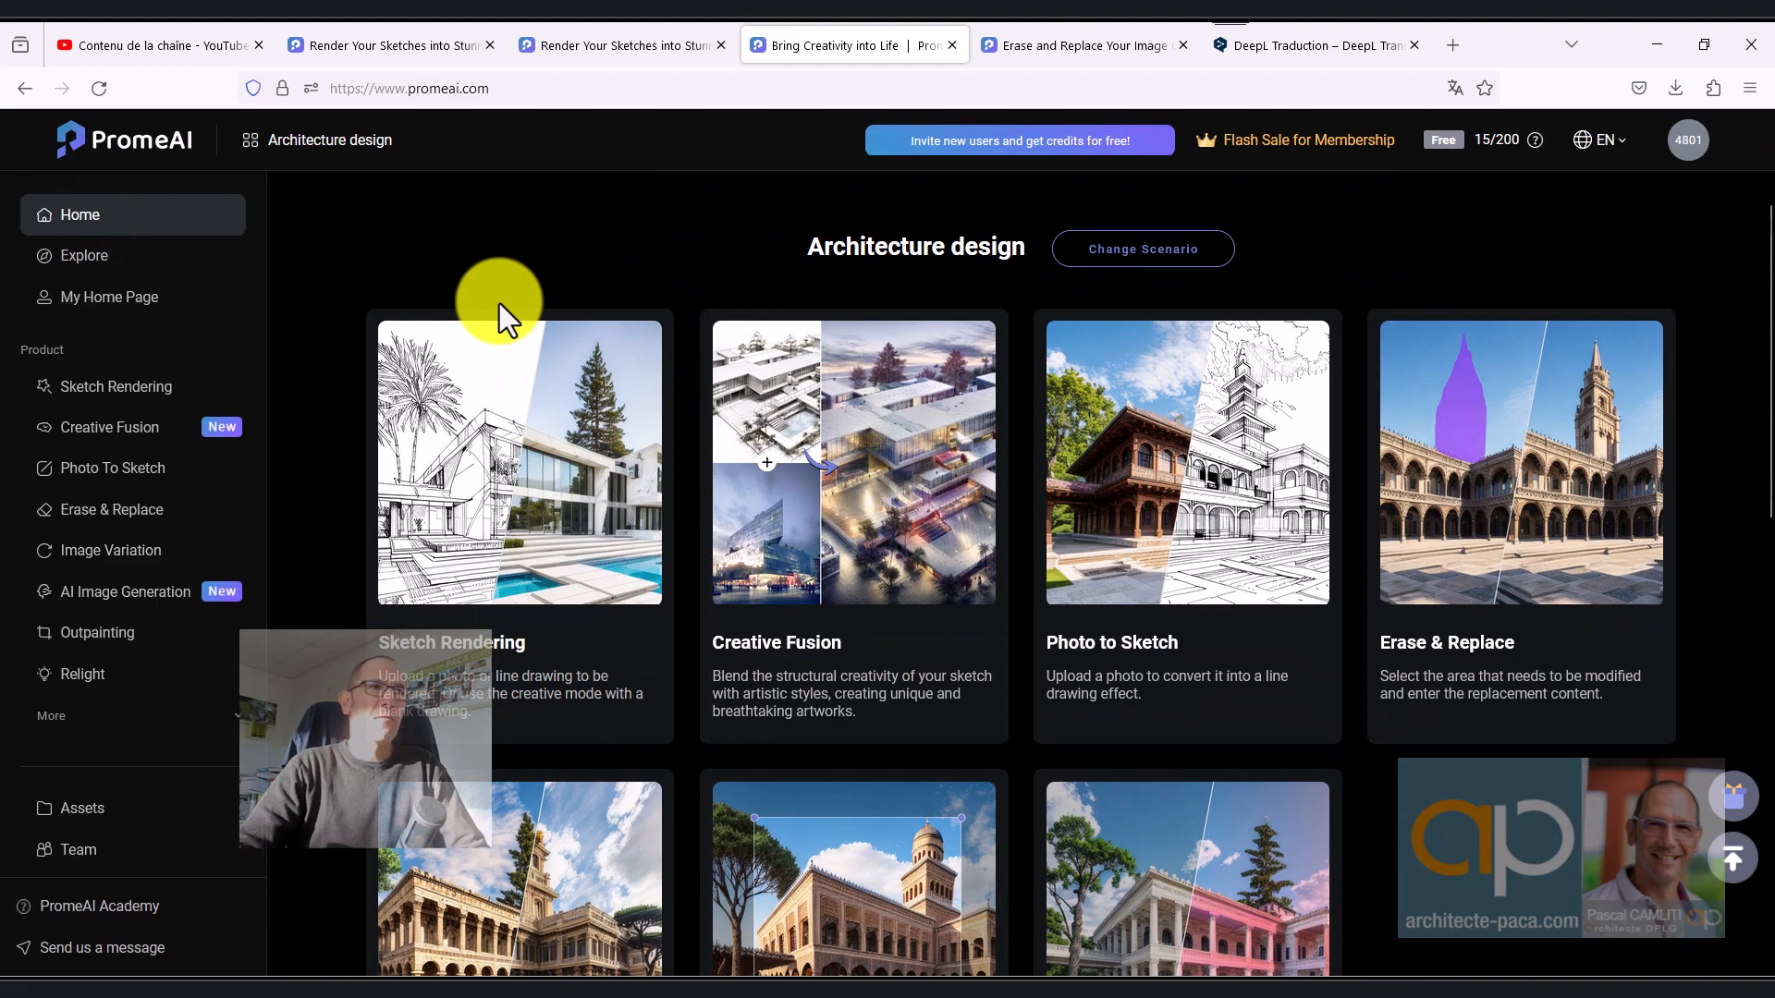
pyautogui.moveTo(496, 468)
pyautogui.scroll(-7, 499, 471)
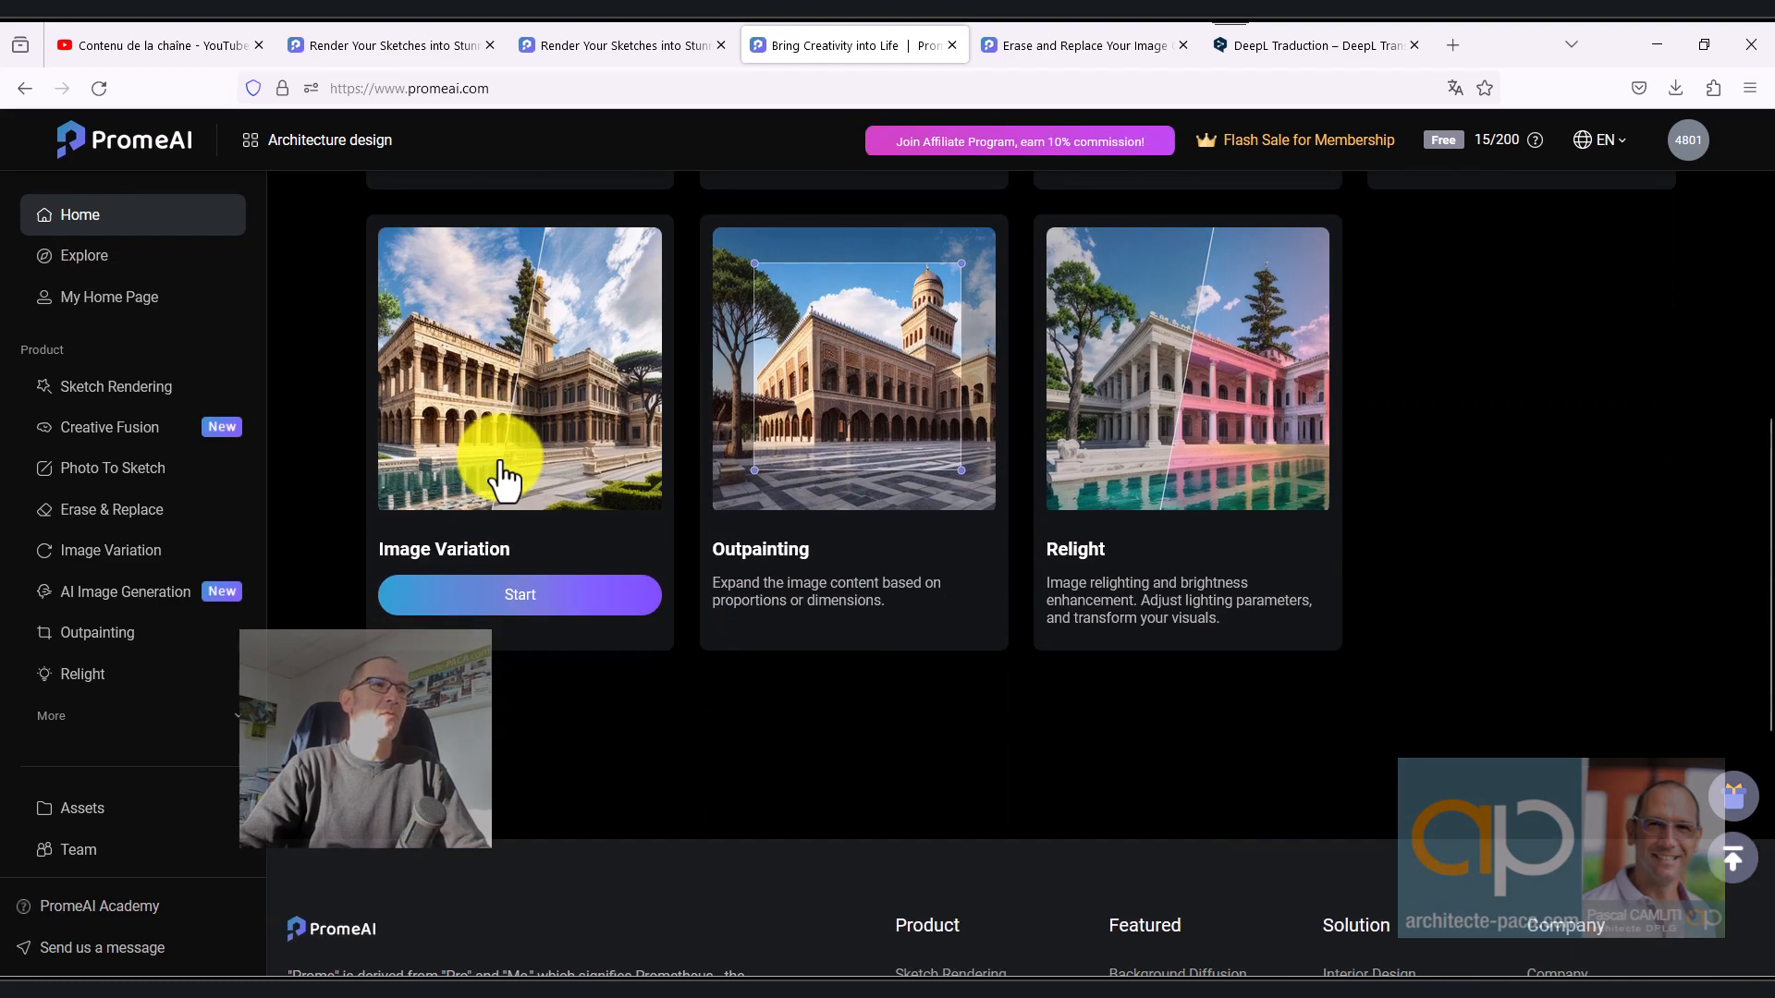
pyautogui.moveTo(869, 453)
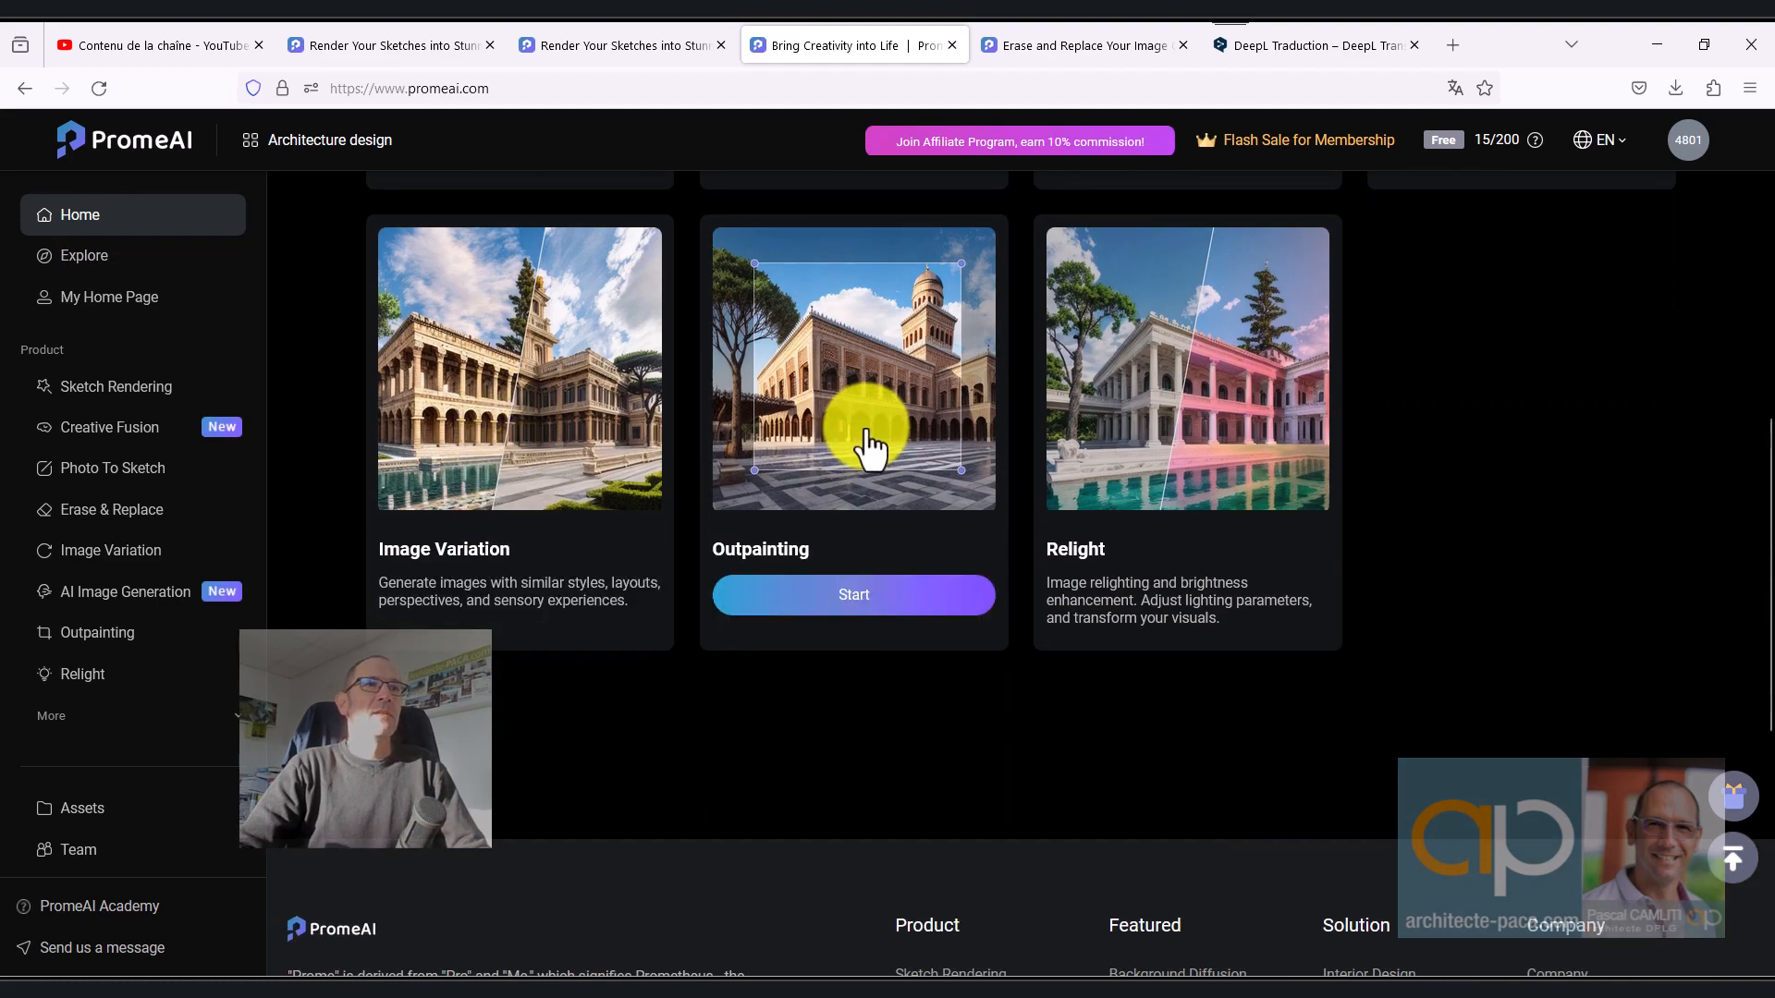
pyautogui.scroll(7, 1470, 545)
pyautogui.moveTo(1583, 529)
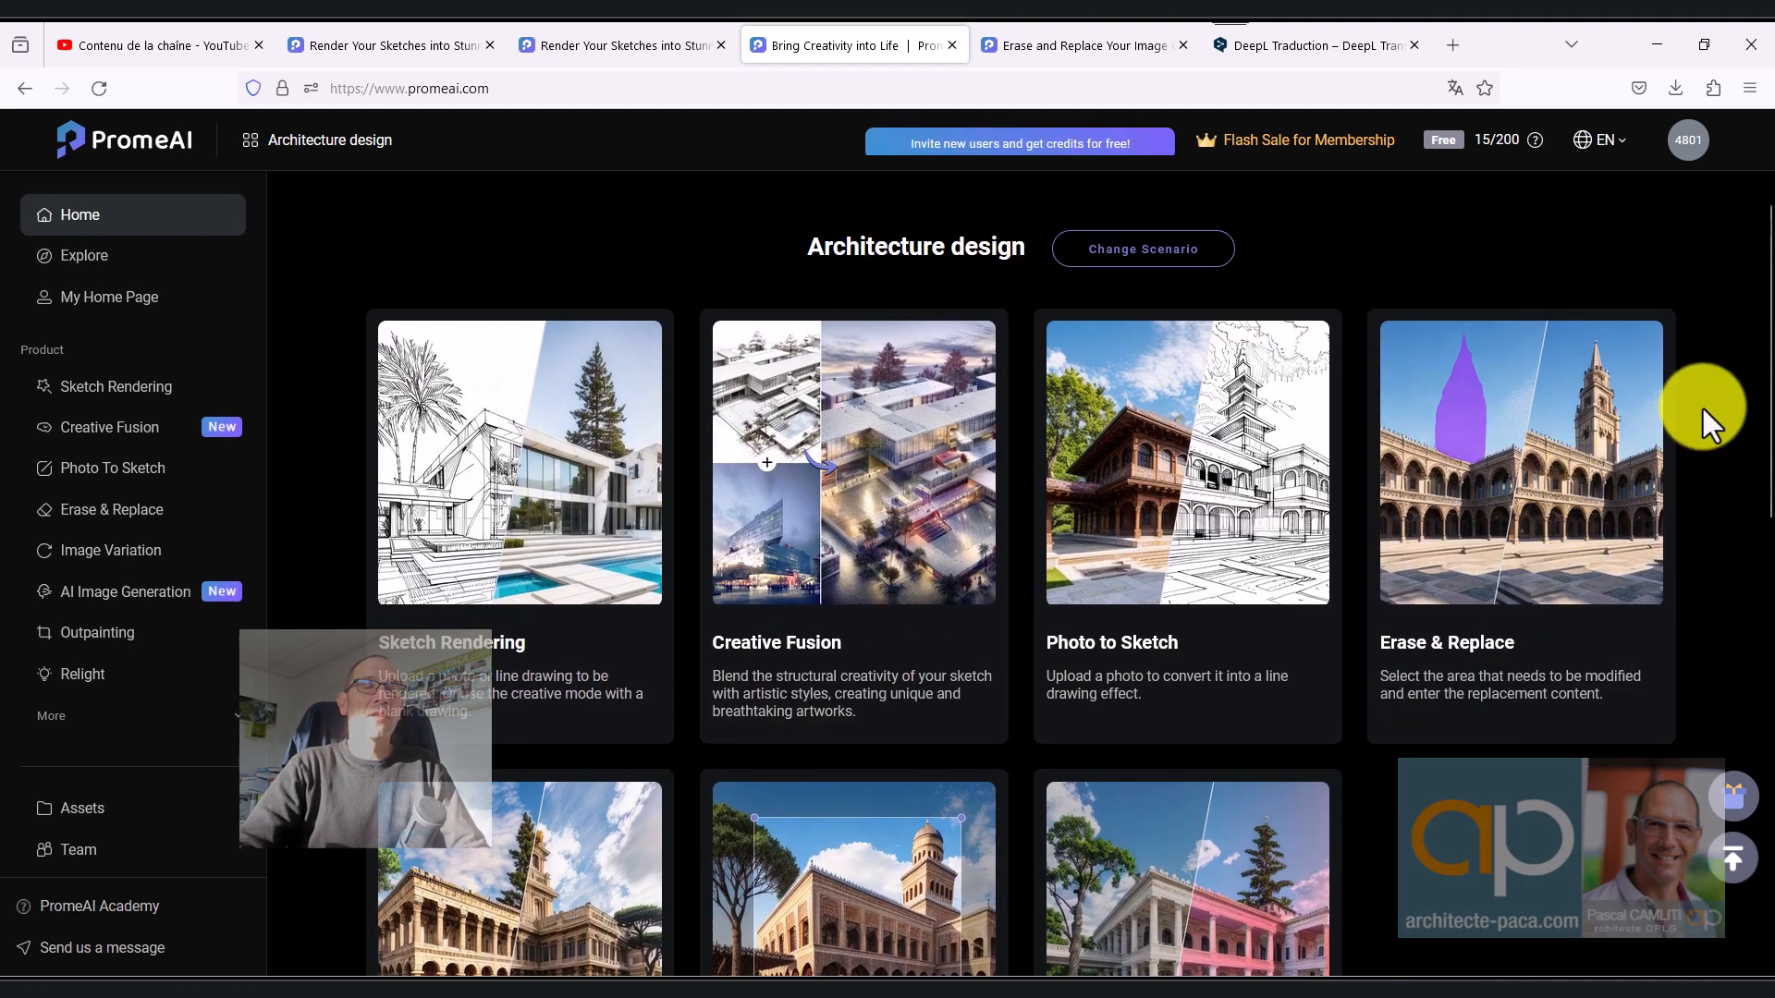
pyautogui.scroll(3, 1702, 409)
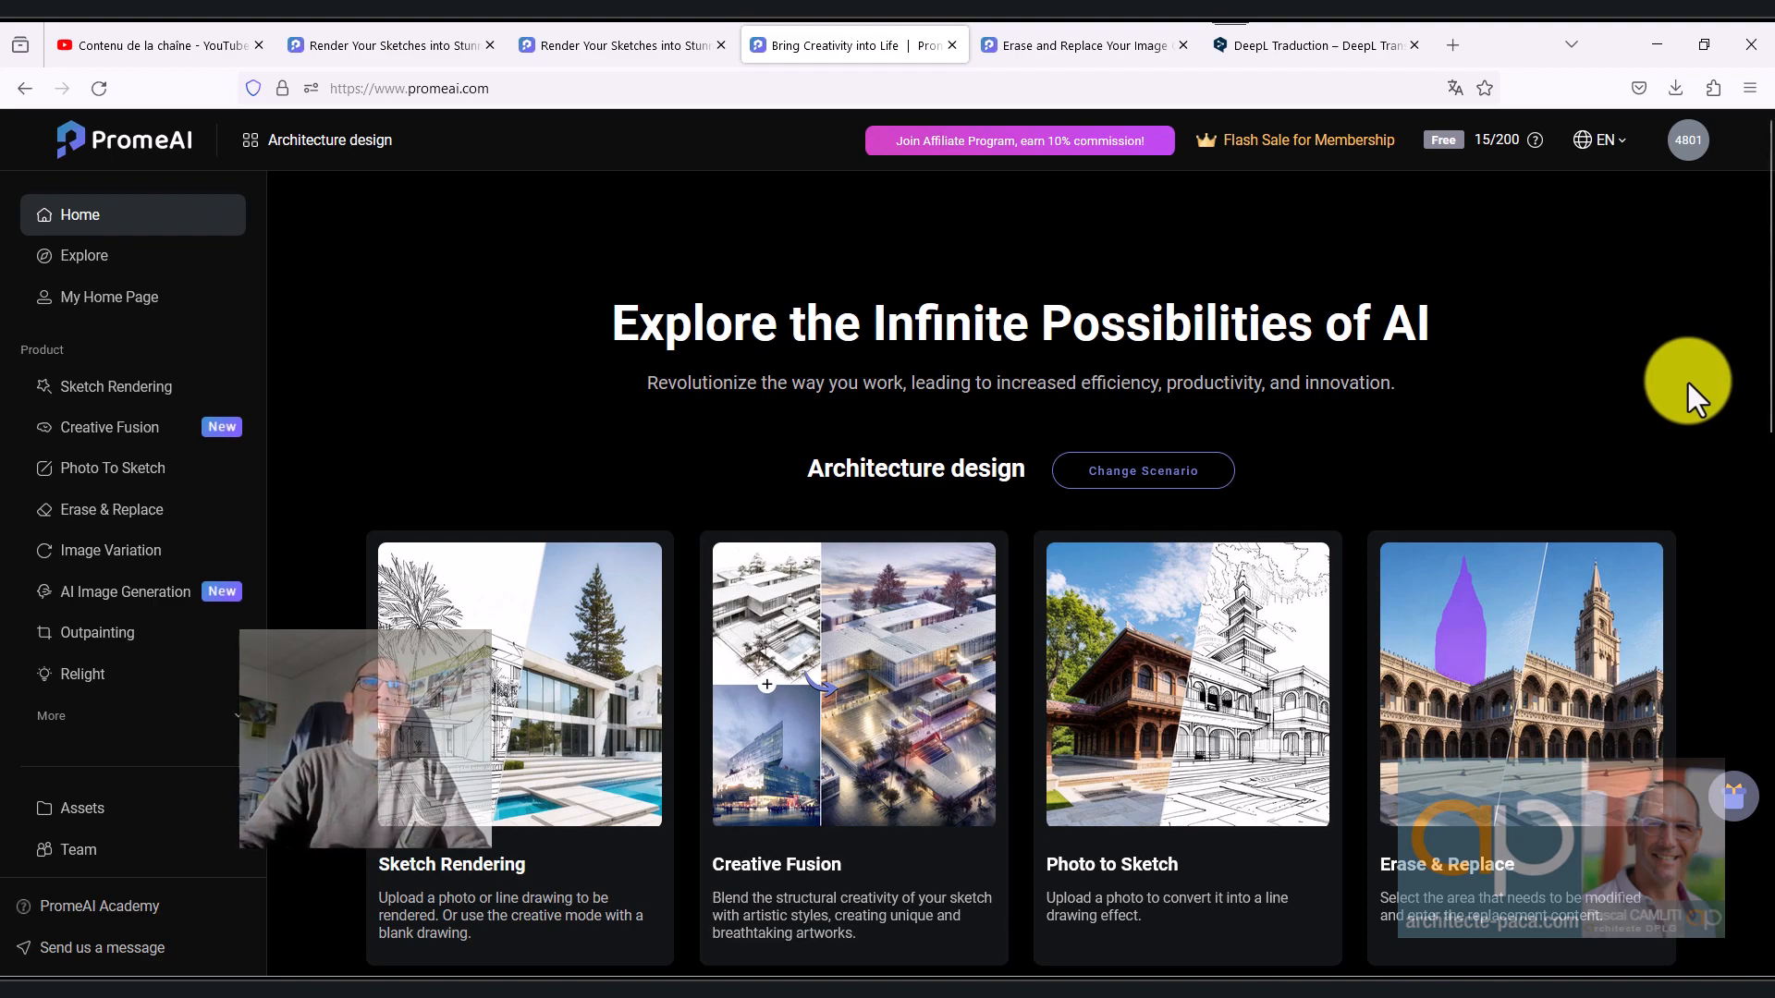
pyautogui.click(1657, 45)
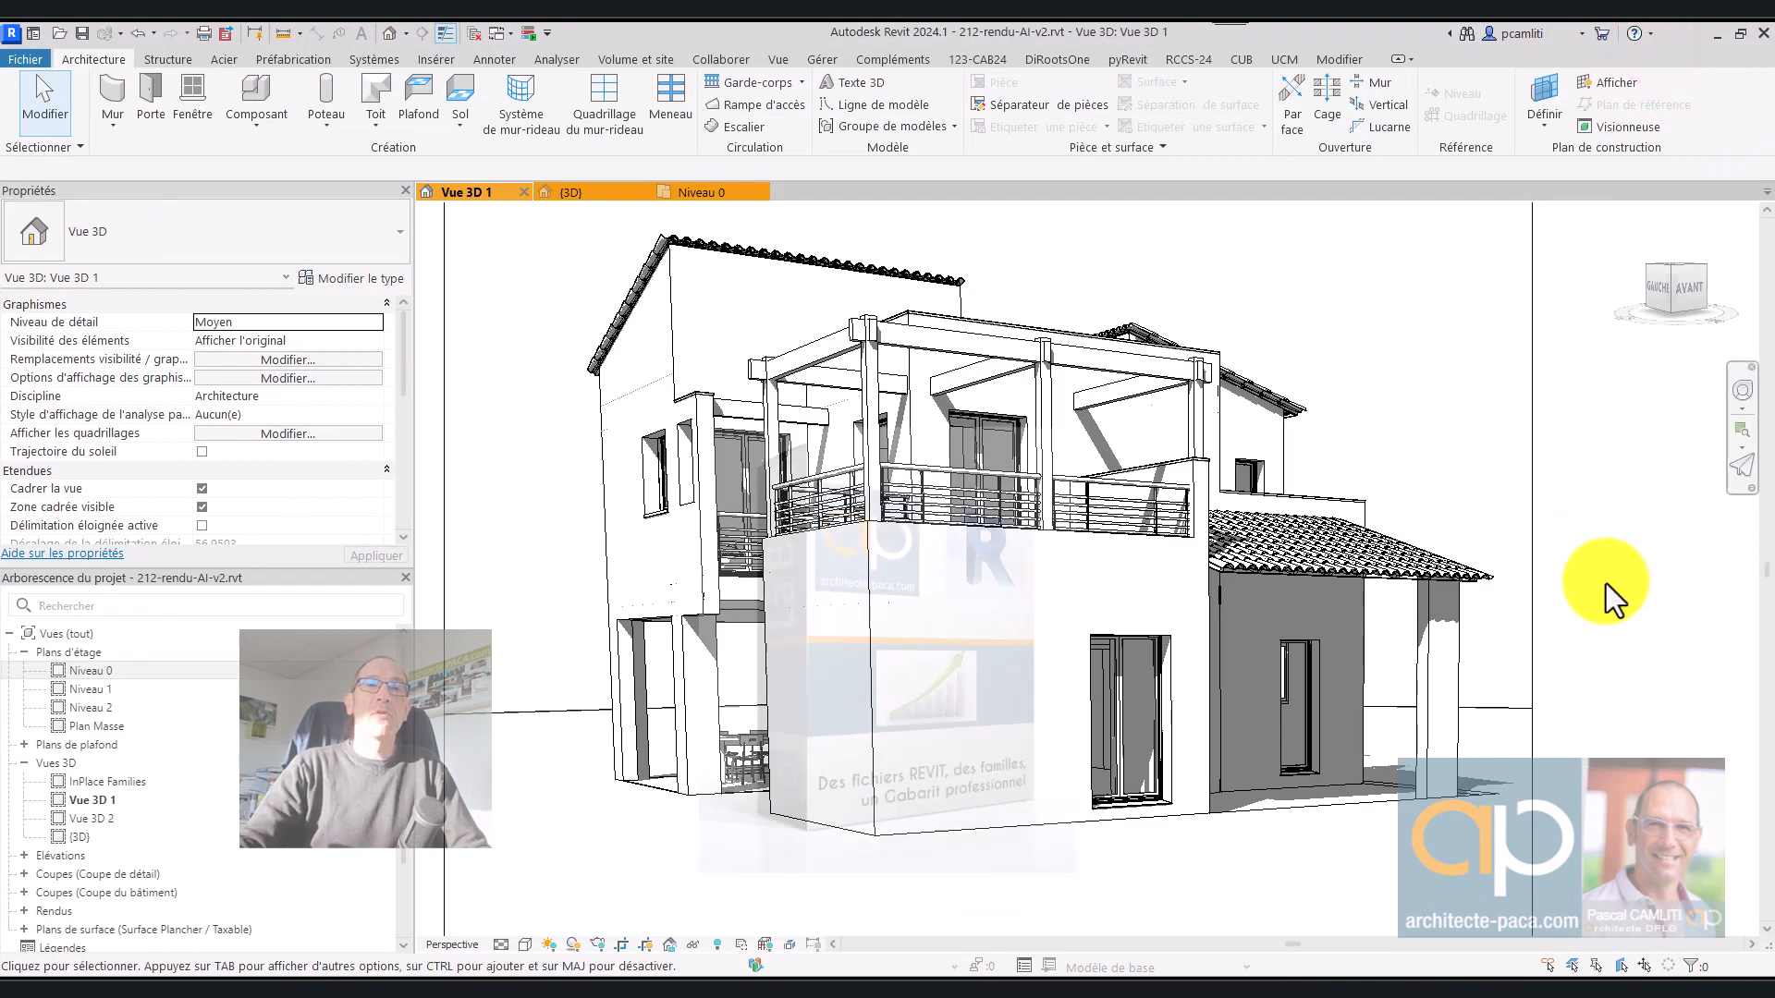